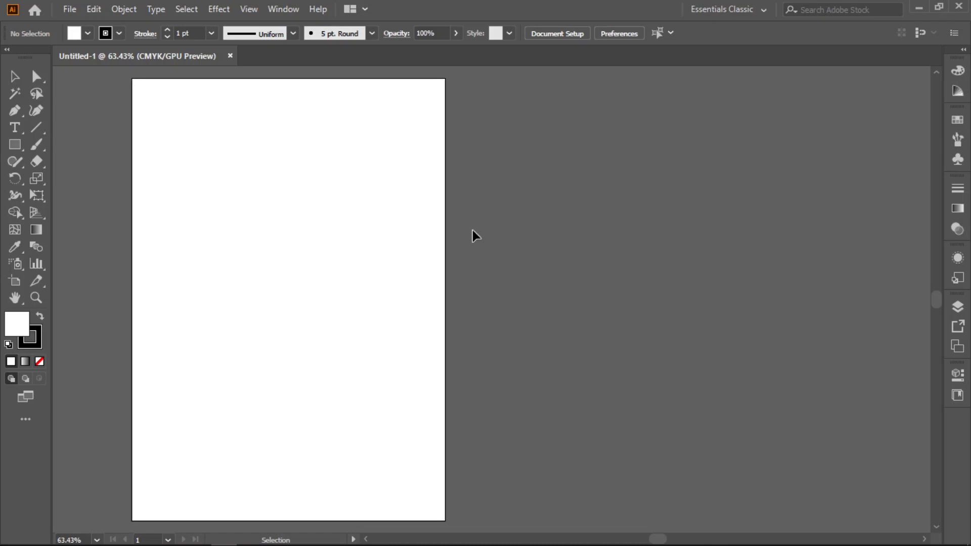
Show the Pathfinder panel and place it just beside the artboard
{"action": "left_click", "coordinate": [282, 10]}
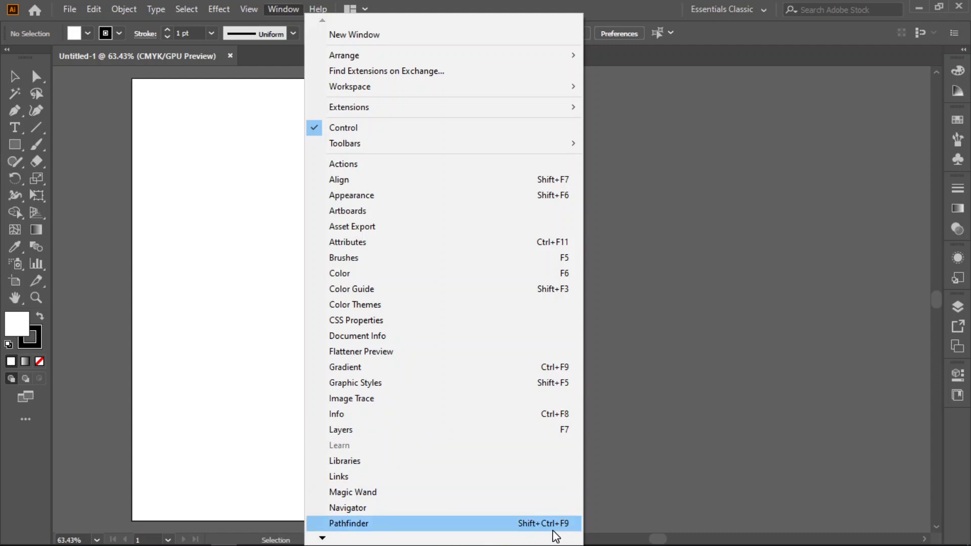
{"action": "left_click", "coordinate": [450, 523]}
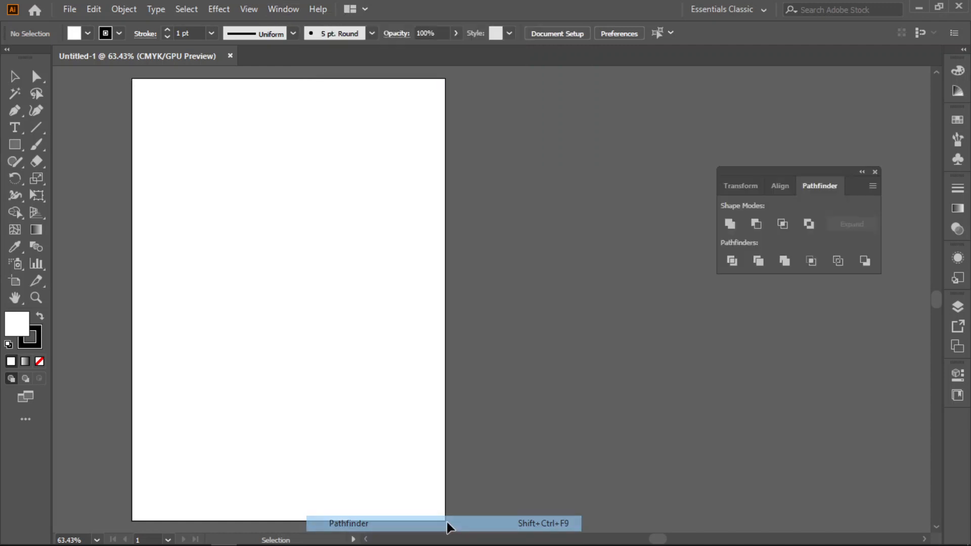
{"action": "left_click_drag", "start_coordinate": [854, 179], "coordinate": [725, 171]}
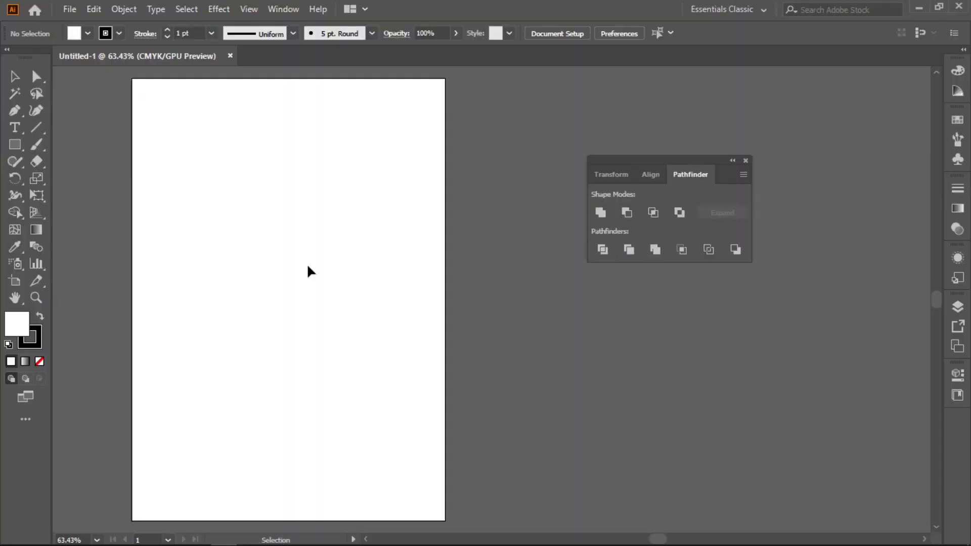
{"action": "left_click_drag", "start_coordinate": [639, 163], "coordinate": [649, 160]}
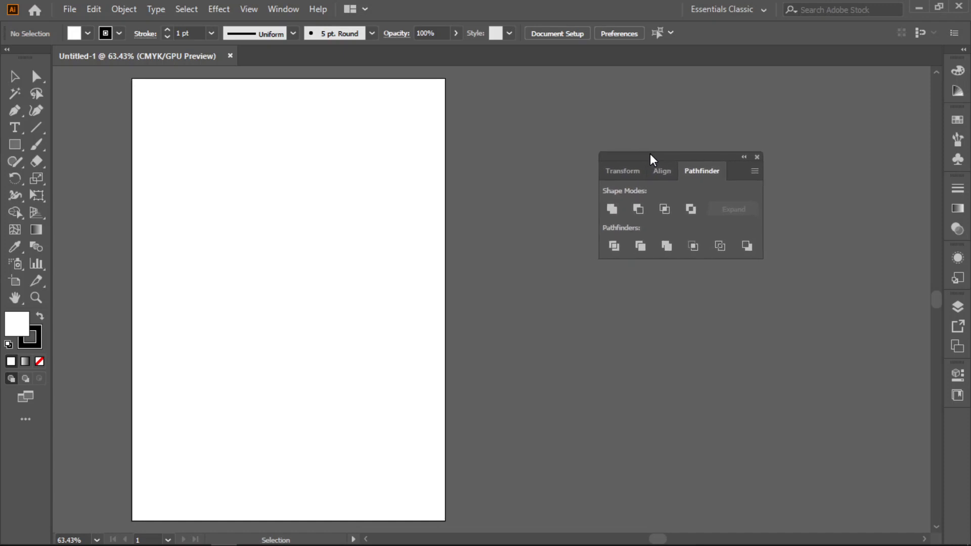
Draw a circle about 52 mm in diameter in the upper part of the artboard with the Ellipse tool
{"action": "left_click_drag", "start_coordinate": [283, 241], "coordinate": [354, 241]}
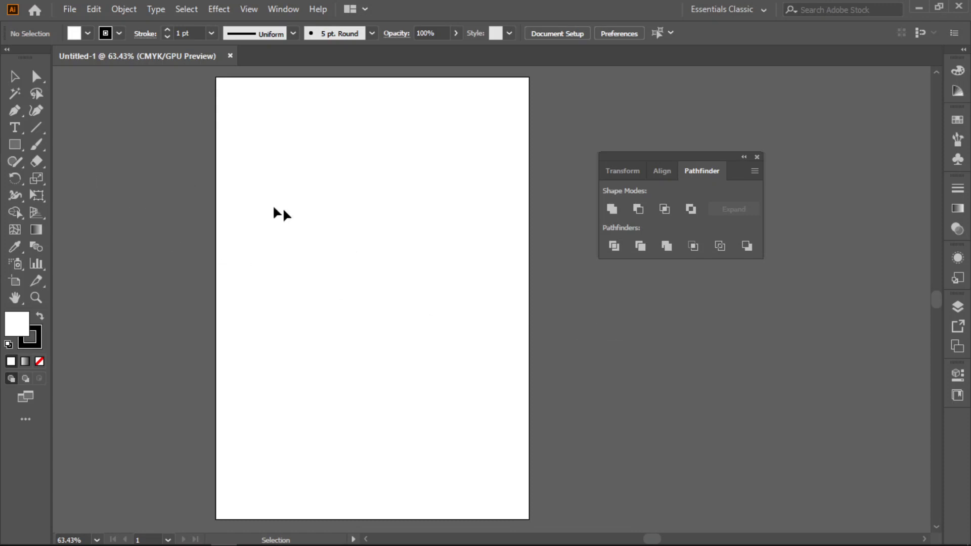
{"action": "left_click", "coordinate": [15, 145]}
{"action": "left_click", "coordinate": [79, 179]}
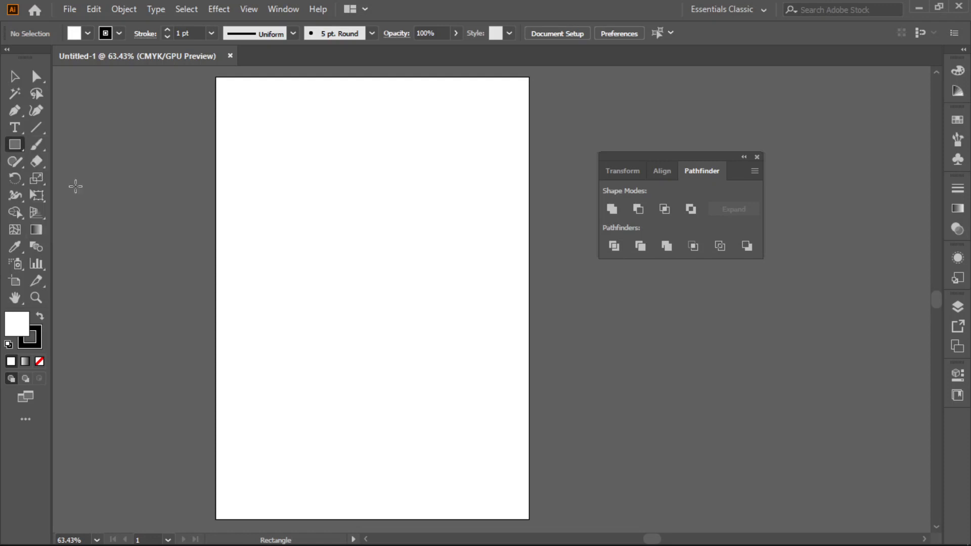
{"action": "left_click_drag", "start_coordinate": [255, 157], "coordinate": [331, 233]}
Duplicate the circle horizontally so the copy partly overlaps the original
{"action": "scroll", "coordinate": [309, 234], "scroll_direction": "up", "scroll_amount": 2}
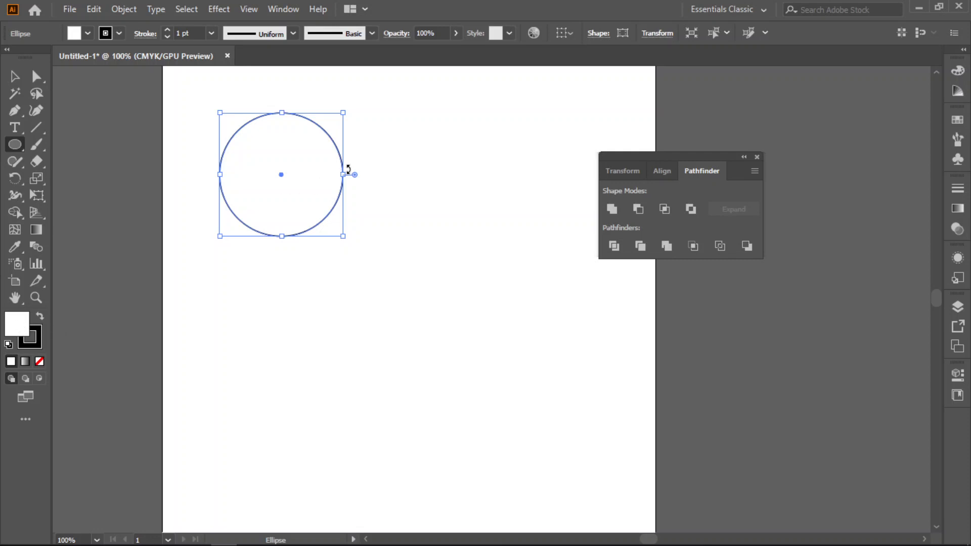
{"action": "left_click", "coordinate": [13, 81]}
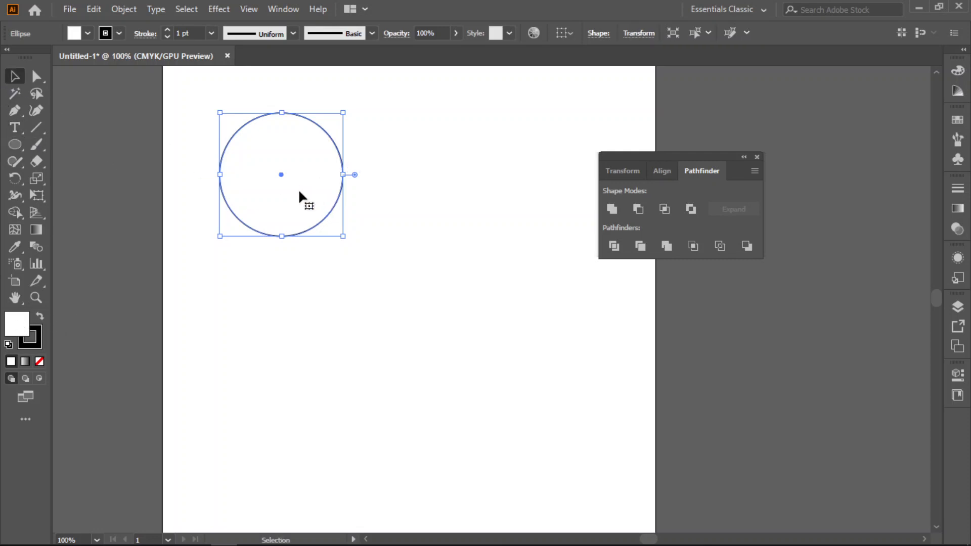
{"action": "left_click_drag", "start_coordinate": [299, 196], "coordinate": [389, 217]}
{"action": "left_click", "coordinate": [467, 288]}
{"action": "left_click", "coordinate": [499, 293]}
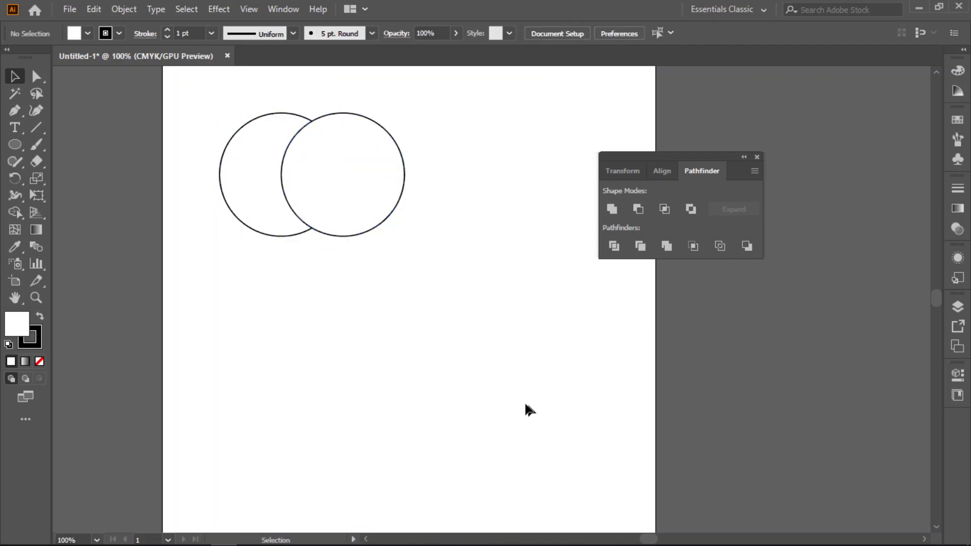
Undo the last shift of the copied circle and dock the floating document window back in place
{"action": "left_click_drag", "start_coordinate": [464, 109], "coordinate": [98, 288]}
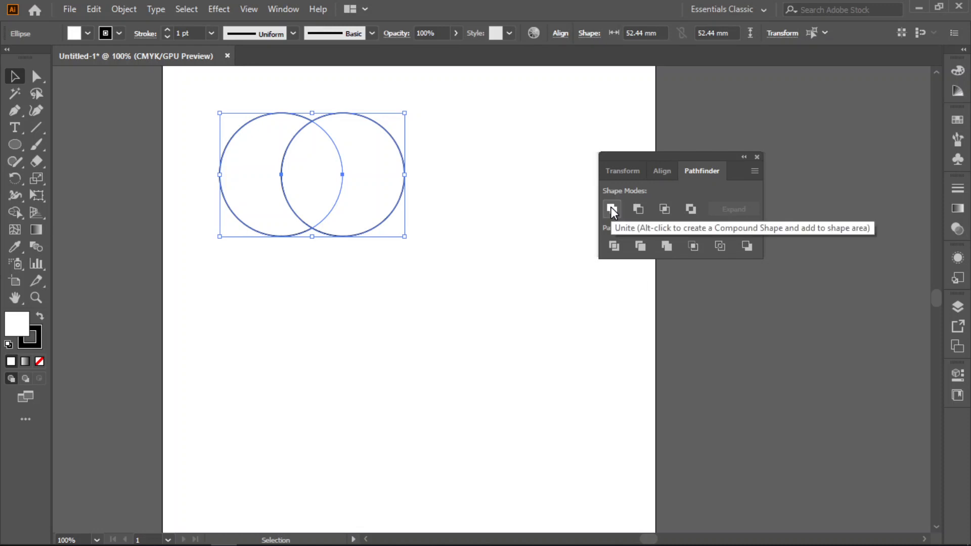
{"action": "left_click", "coordinate": [433, 320]}
{"action": "left_click_drag", "start_coordinate": [475, 60], "coordinate": [459, 206]}
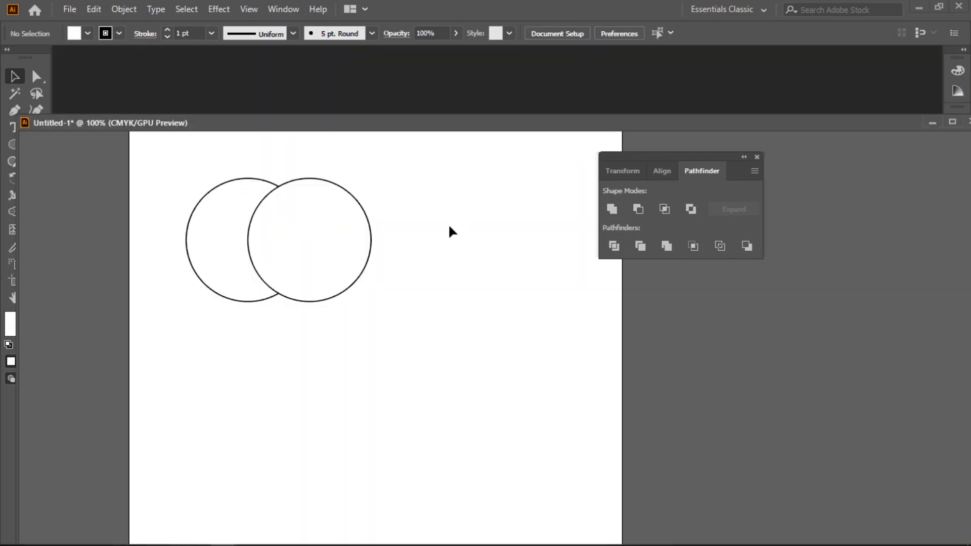
{"action": "key", "text": "ctrl+z"}
{"action": "key", "text": "ctrl+z"}
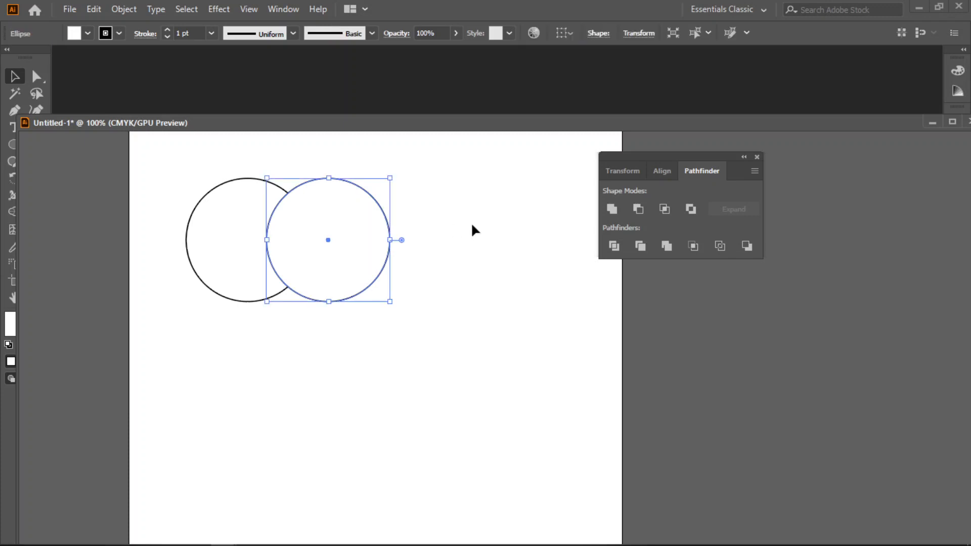
{"action": "left_click_drag", "start_coordinate": [489, 122], "coordinate": [484, 54]}
Select both overlapping circles and merge them into one shape with Unite
{"action": "left_click", "coordinate": [506, 162]}
{"action": "left_click_drag", "start_coordinate": [489, 124], "coordinate": [275, 280]}
{"action": "left_click", "coordinate": [612, 209]}
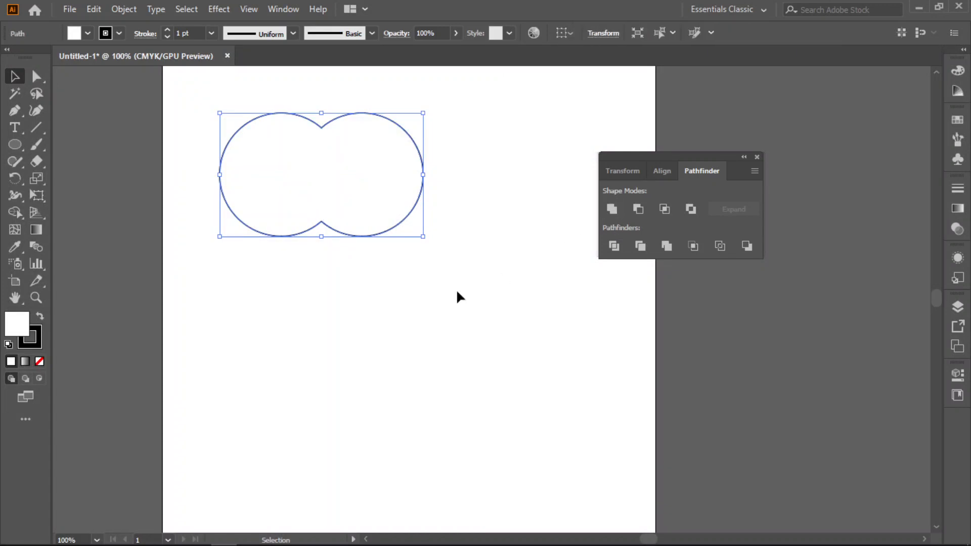
Move the united shape around the artboard and stretch it slightly to test it as a single object
{"action": "left_click", "coordinate": [499, 277]}
{"action": "left_click_drag", "start_coordinate": [358, 174], "coordinate": [389, 215]}
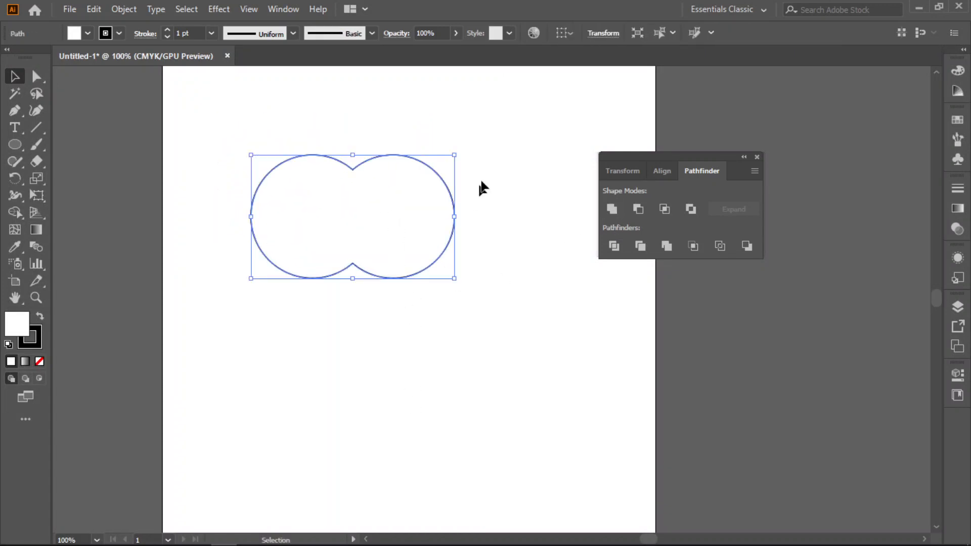
{"action": "left_click", "coordinate": [487, 165]}
{"action": "left_click_drag", "start_coordinate": [501, 143], "coordinate": [313, 314]}
{"action": "left_click_drag", "start_coordinate": [382, 224], "coordinate": [374, 201]}
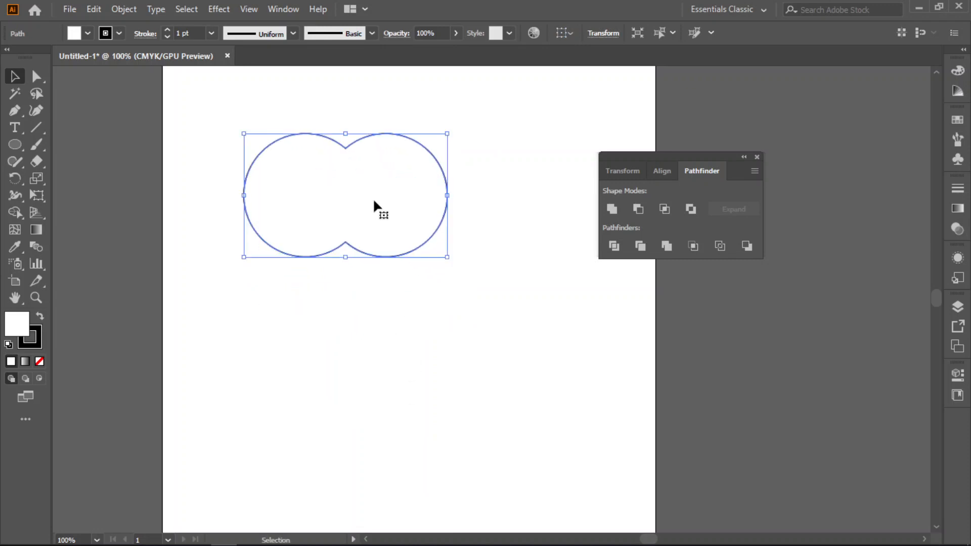
{"action": "mouse_move", "coordinate": [447, 134]}
{"action": "left_mouse_down"}
{"action": "mouse_move", "coordinate": [365, 171]}
{"action": "mouse_move", "coordinate": [453, 135]}
{"action": "left_mouse_up"}
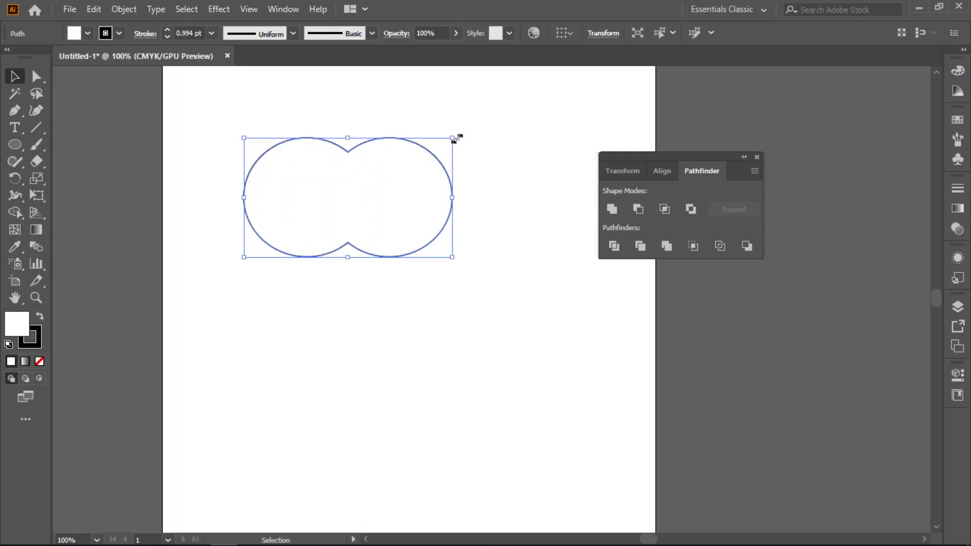
{"action": "left_click", "coordinate": [509, 154]}
{"action": "left_click_drag", "start_coordinate": [372, 202], "coordinate": [379, 181]}
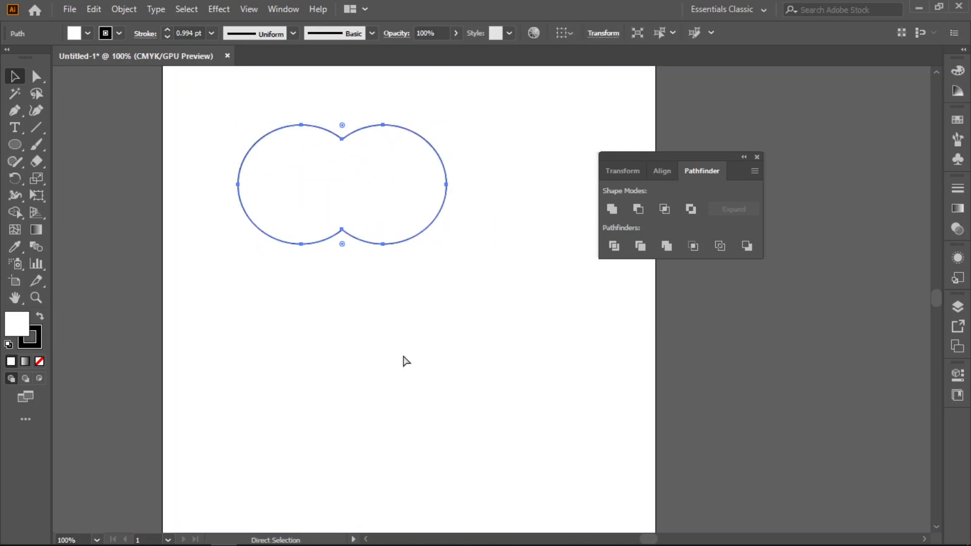
Undo the moves, the resize and the Unite operation to restore the two separate circles
{"action": "key", "text": "ctrl+z"}
{"action": "key", "text": "ctrl+z"}
{"action": "key", "text": "ctrl+z"}
{"action": "key", "text": "ctrl+z"}
{"action": "key", "text": "ctrl+z"}
{"action": "key", "text": "ctrl+z"}
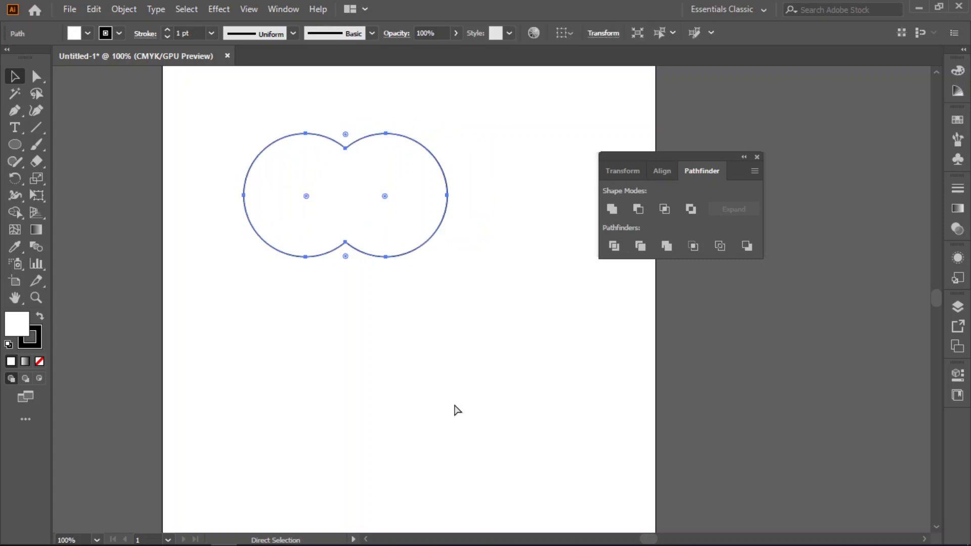
{"action": "key", "text": "ctrl+z"}
{"action": "key", "text": "ctrl+z"}
{"action": "key", "text": "ctrl+z"}
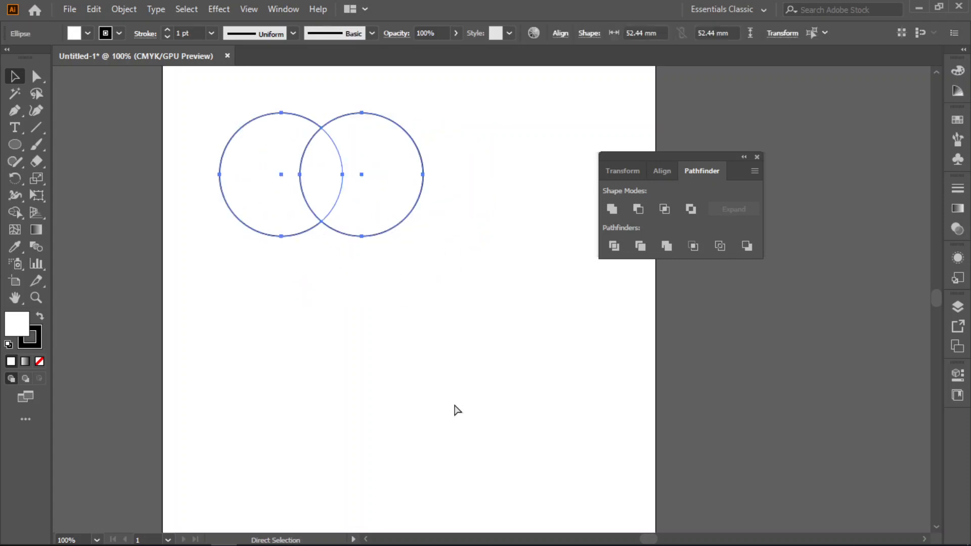
Select both circles and shift them together slightly right and down
{"action": "left_click", "coordinate": [389, 185]}
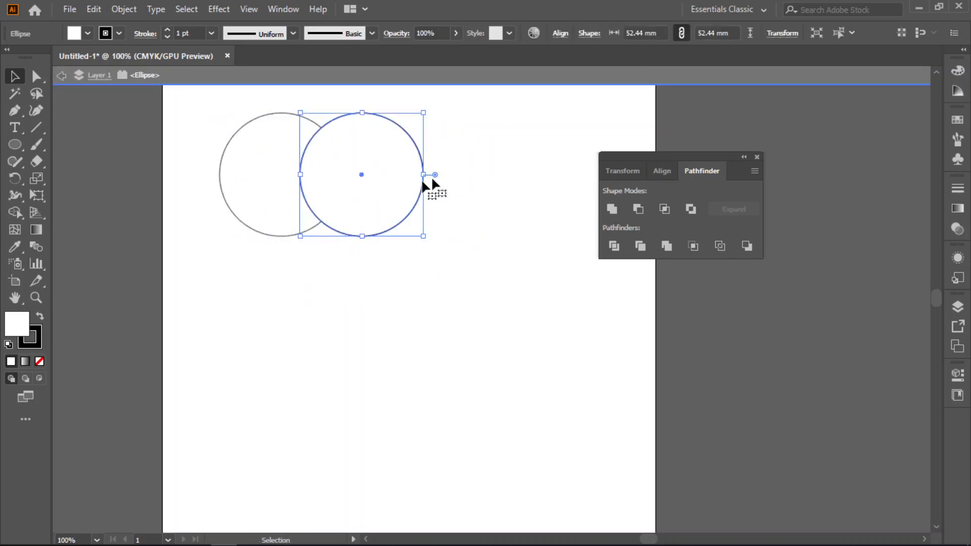
{"action": "left_click_drag", "start_coordinate": [494, 121], "coordinate": [278, 234]}
{"action": "left_click_drag", "start_coordinate": [382, 189], "coordinate": [404, 193]}
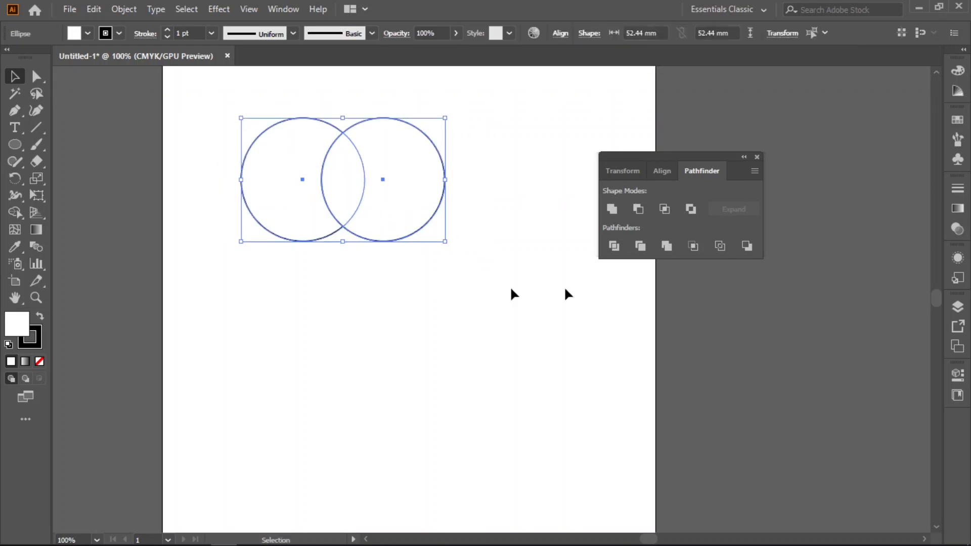
Apply Minus Front to the two circles, inspect the resulting crescent and undo the operation
{"action": "left_click", "coordinate": [638, 210]}
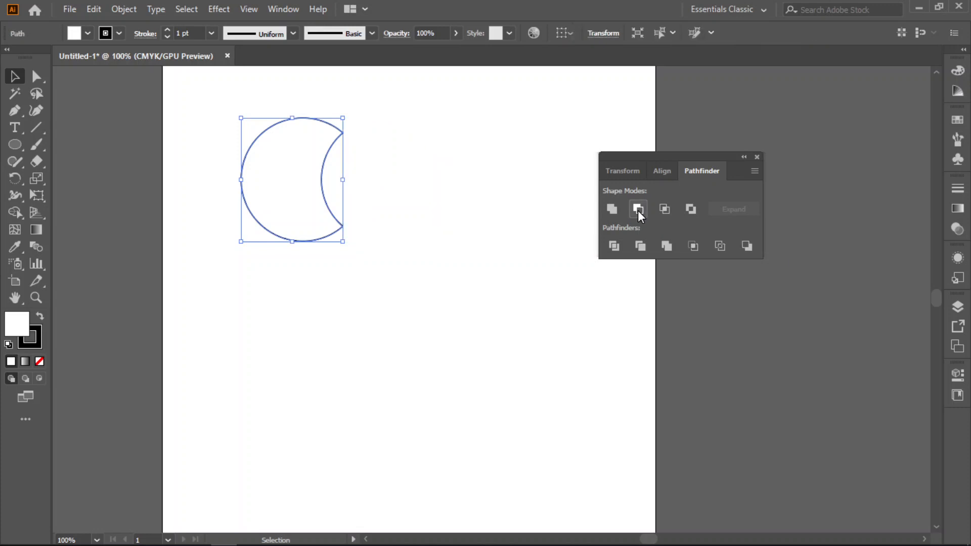
{"action": "left_click", "coordinate": [434, 303]}
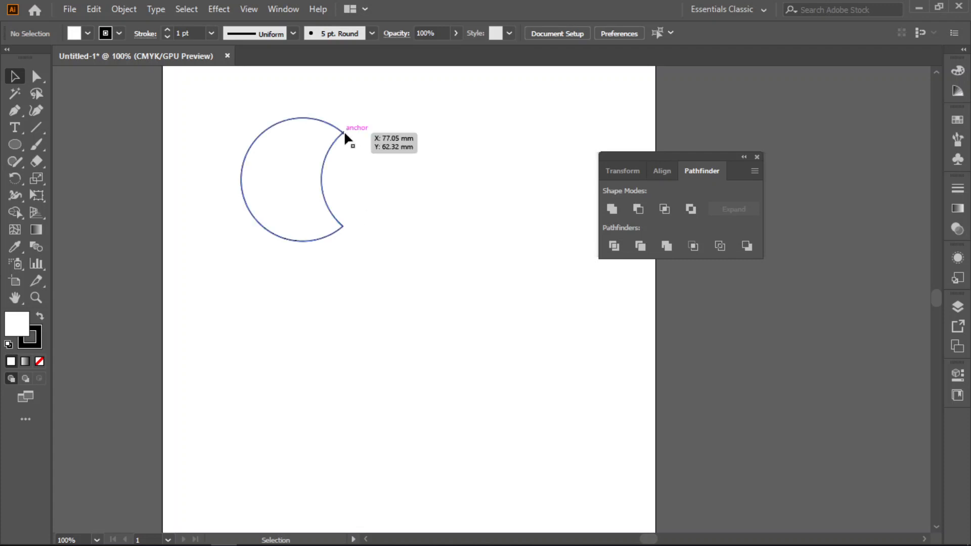
{"action": "left_click", "coordinate": [317, 144]}
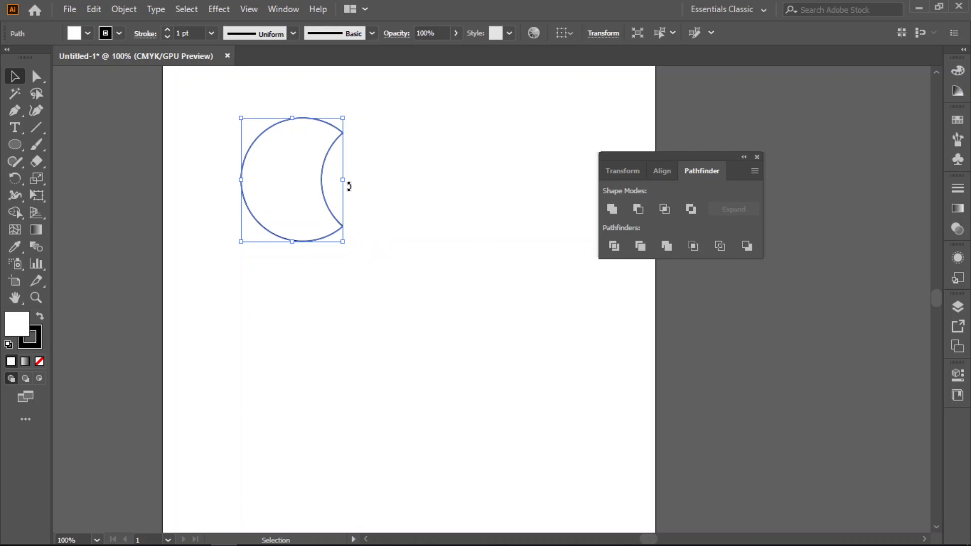
{"action": "key", "text": "ctrl+z"}
Apply Intersect to the two circles to keep only their overlap, and undo it
{"action": "left_click_drag", "start_coordinate": [489, 149], "coordinate": [184, 288]}
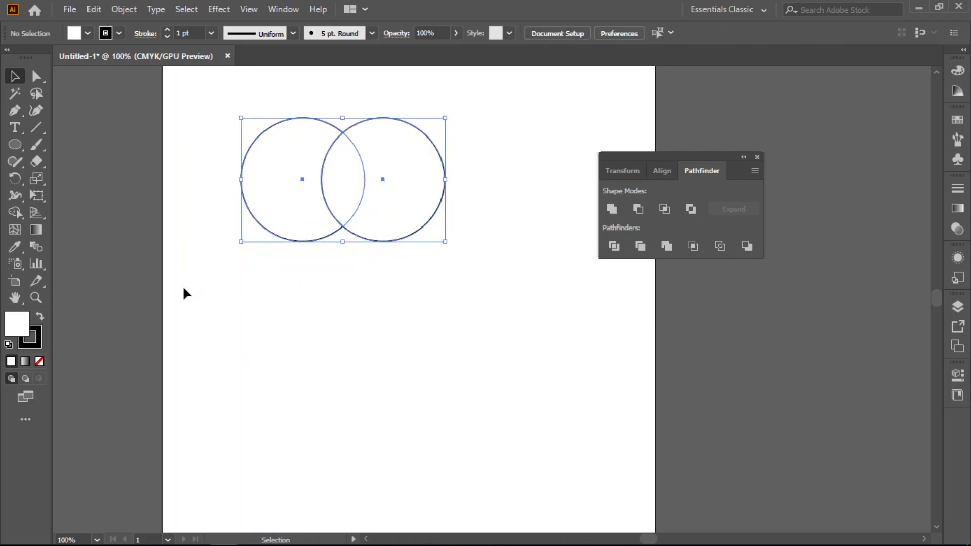
{"action": "left_click", "coordinate": [665, 209]}
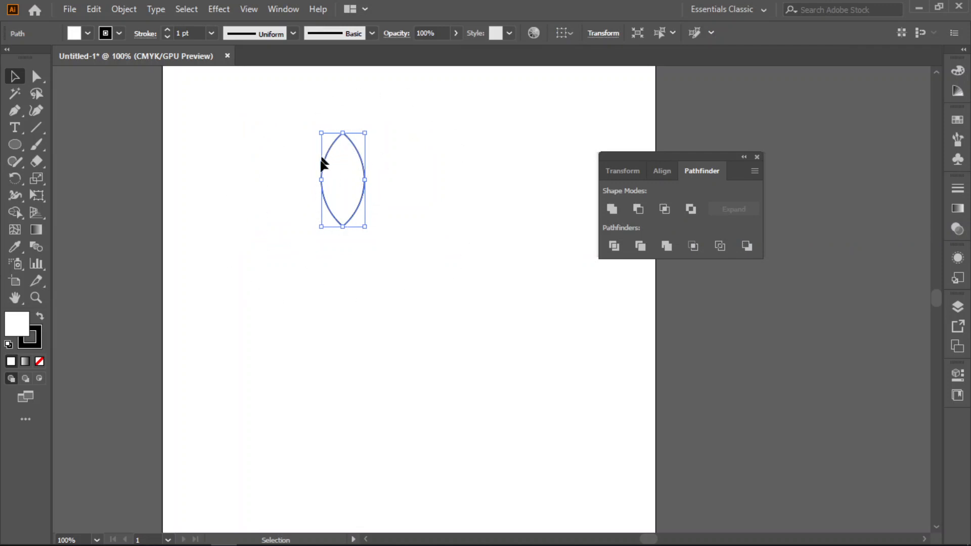
{"action": "left_click", "coordinate": [384, 333]}
{"action": "left_click", "coordinate": [343, 181]}
{"action": "key", "text": "ctrl+z"}
Reselect both circles, repeat the Intersect operation and undo it again
{"action": "left_click", "coordinate": [467, 351]}
{"action": "left_click_drag", "start_coordinate": [481, 127], "coordinate": [246, 311]}
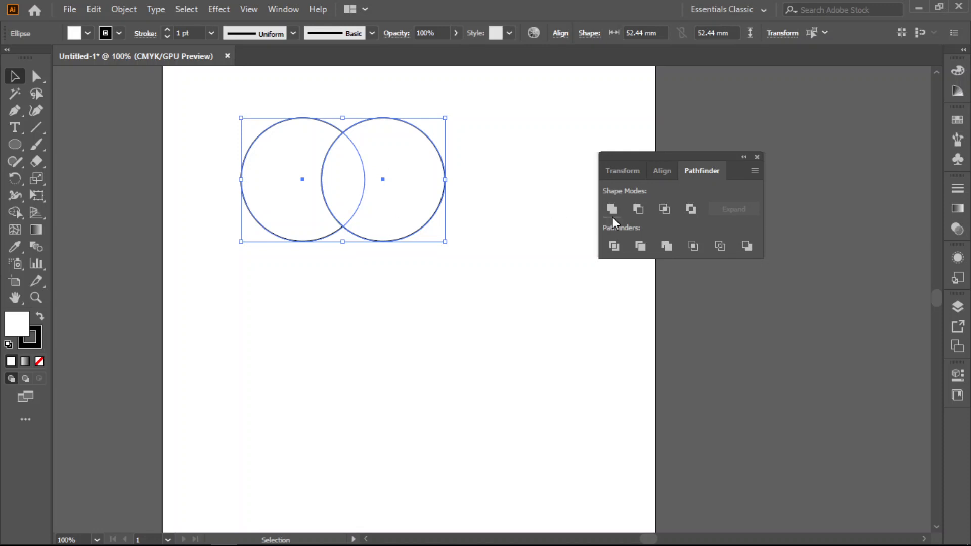
{"action": "left_click", "coordinate": [666, 217]}
{"action": "left_click", "coordinate": [455, 451]}
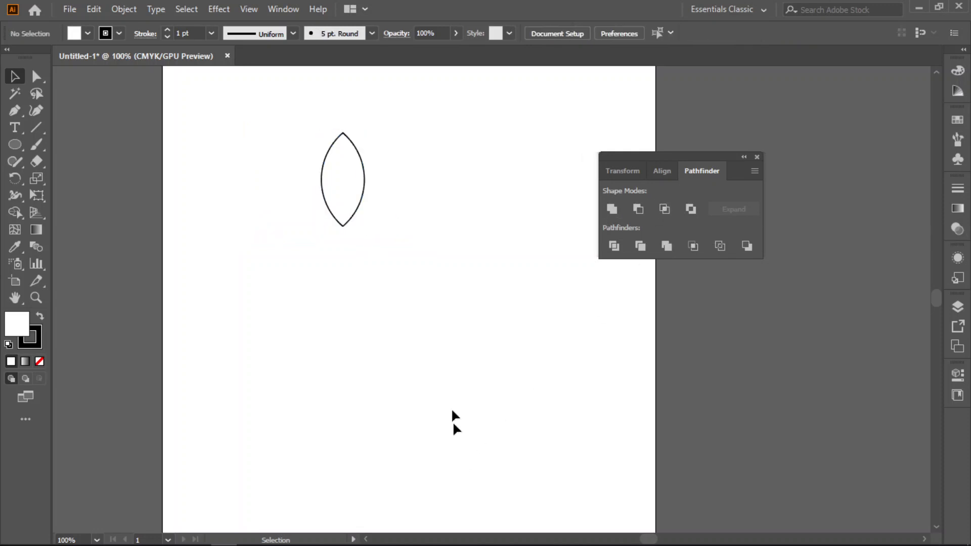
{"action": "key", "text": "ctrl+z"}
{"action": "key", "text": "ctrl+z"}
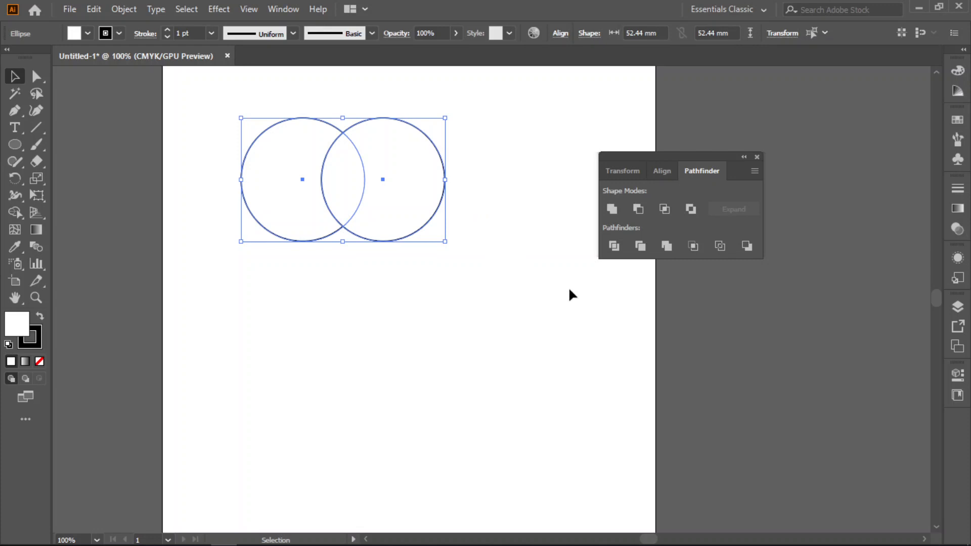
Apply Exclude to the two circles and move the resulting group slightly down and left
{"action": "left_click", "coordinate": [690, 210]}
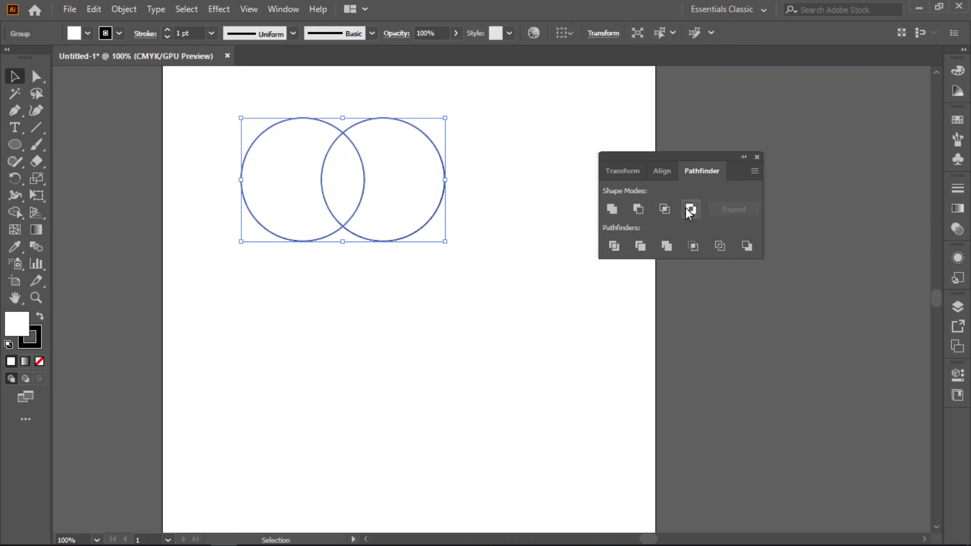
{"action": "left_click", "coordinate": [424, 330]}
{"action": "left_click_drag", "start_coordinate": [481, 119], "coordinate": [268, 279]}
{"action": "left_click_drag", "start_coordinate": [401, 231], "coordinate": [395, 250]}
Ungroup the excluded shape into separate crescent pieces
{"action": "left_click", "coordinate": [399, 396]}
{"action": "left_click_drag", "start_coordinate": [478, 135], "coordinate": [211, 289]}
{"action": "right_click", "coordinate": [390, 179]}
{"action": "left_click", "coordinate": [438, 296]}
{"action": "left_click", "coordinate": [364, 252]}
Move the two crescents apart to expose the removed overlap between them
{"action": "left_click", "coordinate": [392, 208]}
{"action": "left_click_drag", "start_coordinate": [392, 208], "coordinate": [413, 203]}
{"action": "left_click_drag", "start_coordinate": [308, 218], "coordinate": [280, 213]}
{"action": "left_click", "coordinate": [383, 408]}
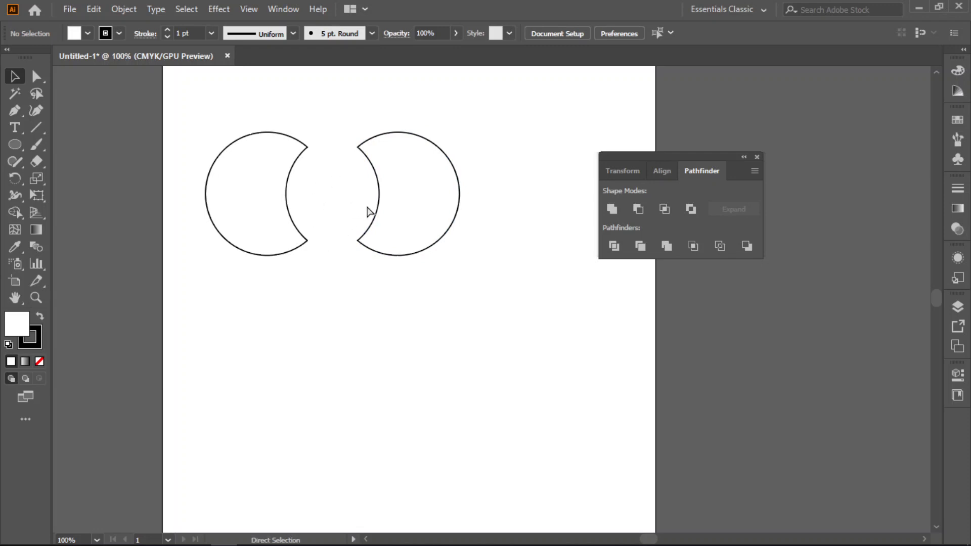
Undo the moves that separated the two crescents and clear the selection
{"action": "key", "text": "ctrl+z"}
{"action": "key", "text": "ctrl+z"}
{"action": "key", "text": "ctrl+z"}
{"action": "key", "text": "ctrl+z"}
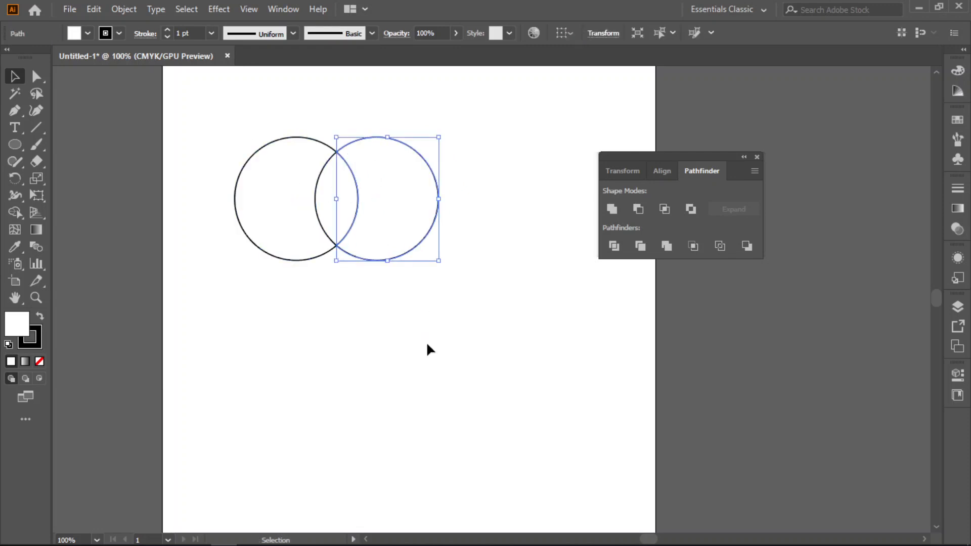
{"action": "left_click", "coordinate": [426, 342]}
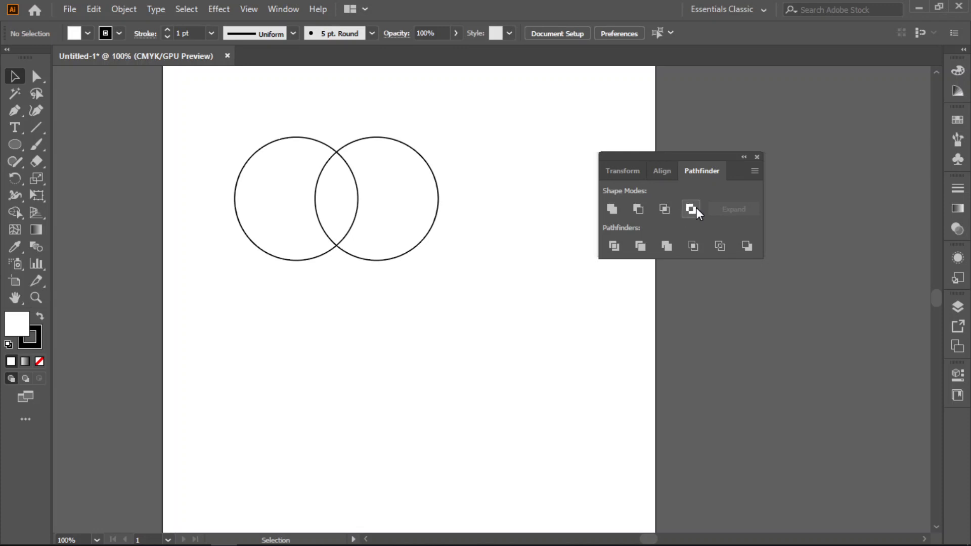
Move the right crescent away from the left one, and undo back to the original grouped Exclude shape
{"action": "left_click_drag", "start_coordinate": [392, 191], "coordinate": [427, 191]}
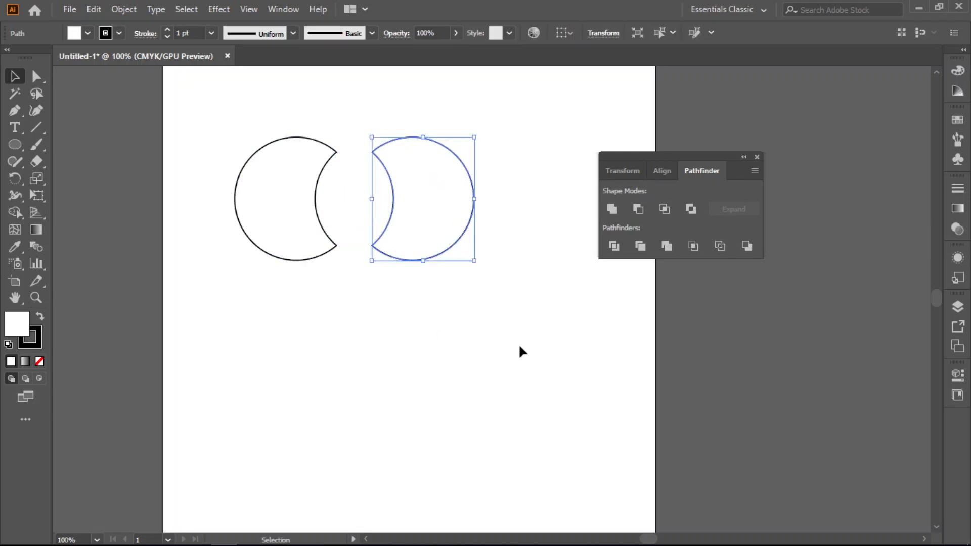
{"action": "key", "text": "ctrl+z"}
{"action": "key", "text": "ctrl+z"}
{"action": "key", "text": "ctrl+z"}
{"action": "key", "text": "ctrl+z"}
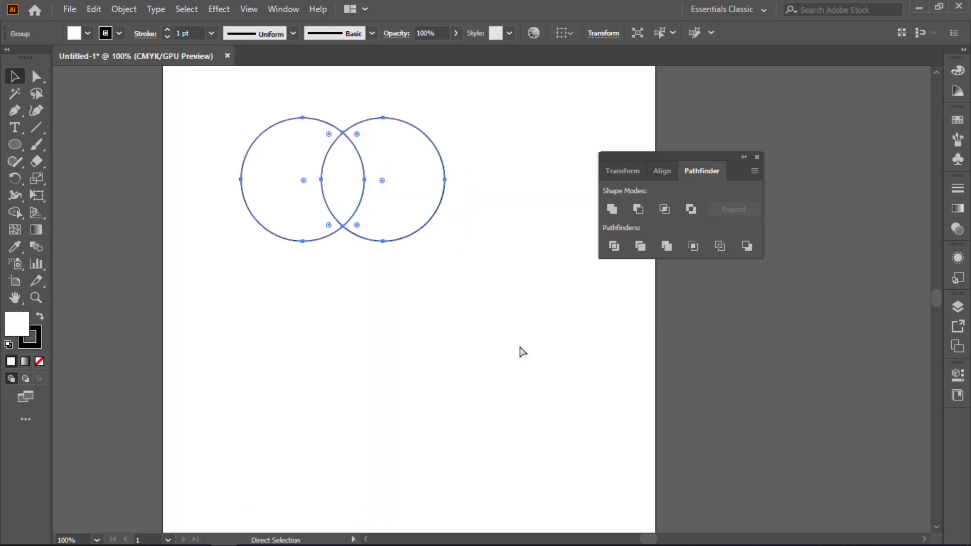
Undo the Exclude operation and reposition the two circles so they partially overlap, with the right circle in front
{"action": "key", "text": "ctrl+z"}
{"action": "left_click", "coordinate": [457, 363]}
{"action": "left_click_drag", "start_coordinate": [397, 178], "coordinate": [423, 191]}
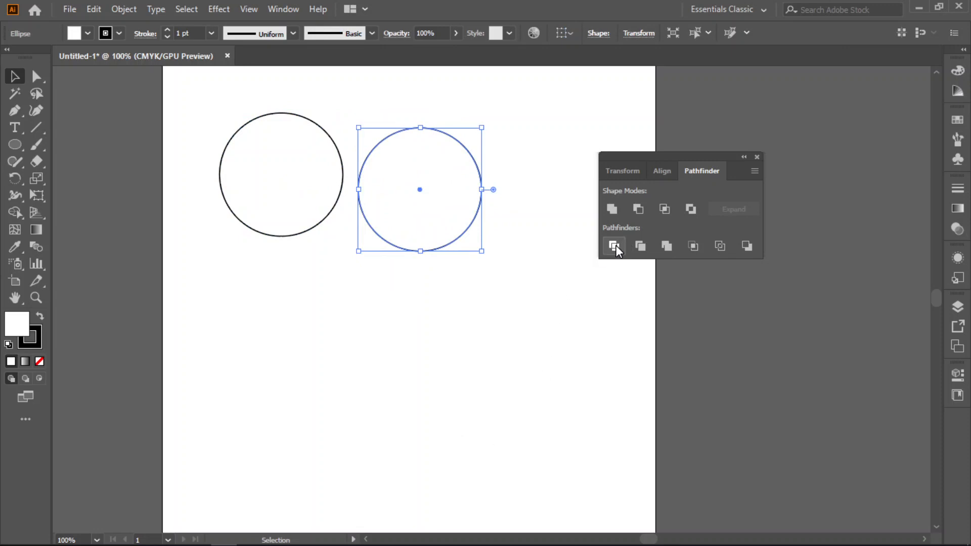
{"action": "left_click", "coordinate": [498, 493]}
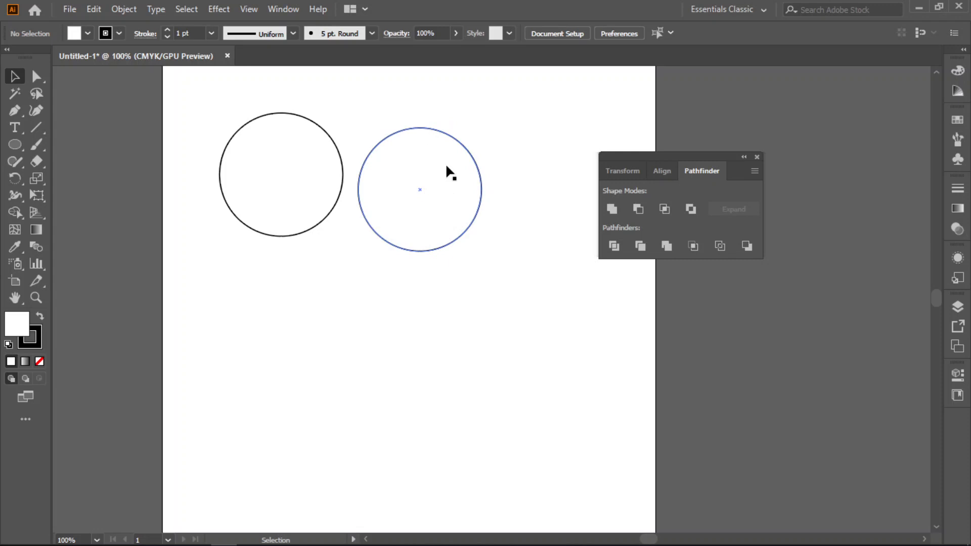
{"action": "left_click_drag", "start_coordinate": [277, 158], "coordinate": [295, 172]}
{"action": "left_click_drag", "start_coordinate": [418, 181], "coordinate": [371, 180]}
{"action": "left_click", "coordinate": [496, 144]}
Apply the Divide pathfinder to both overlapping circles and move the resulting group slightly to the left
{"action": "left_click_drag", "start_coordinate": [481, 127], "coordinate": [238, 319]}
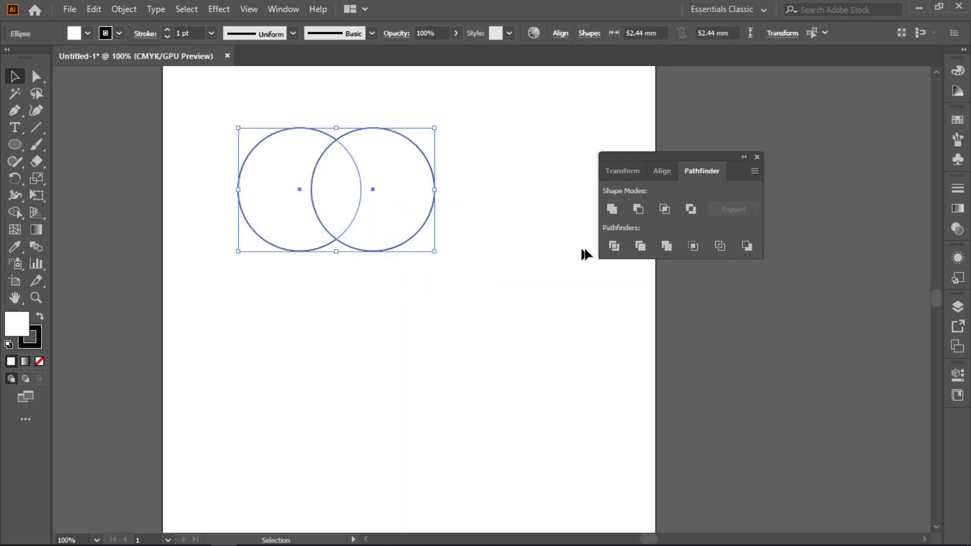
{"action": "left_click", "coordinate": [614, 247]}
{"action": "left_click", "coordinate": [485, 303]}
{"action": "left_click_drag", "start_coordinate": [404, 185], "coordinate": [429, 189]}
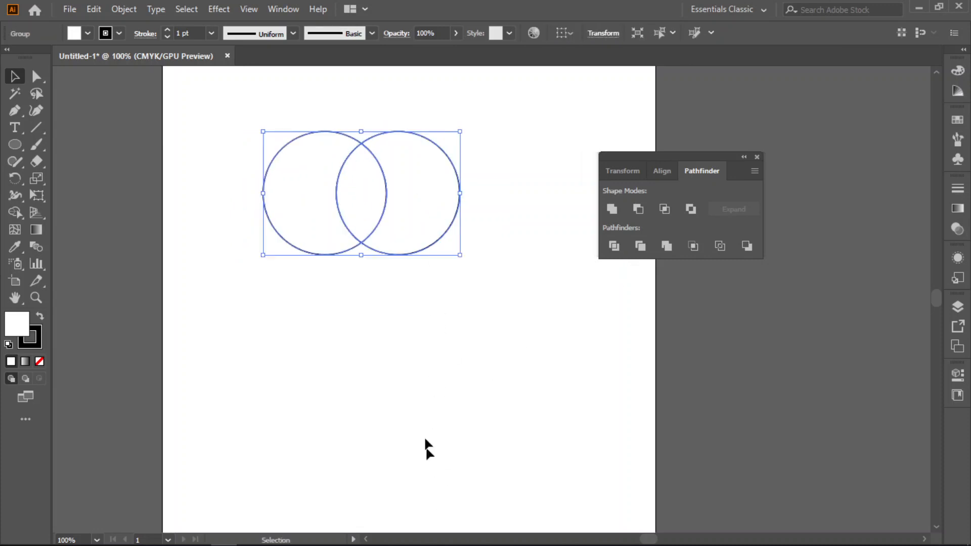
{"action": "left_click_drag", "start_coordinate": [356, 207], "coordinate": [307, 213]}
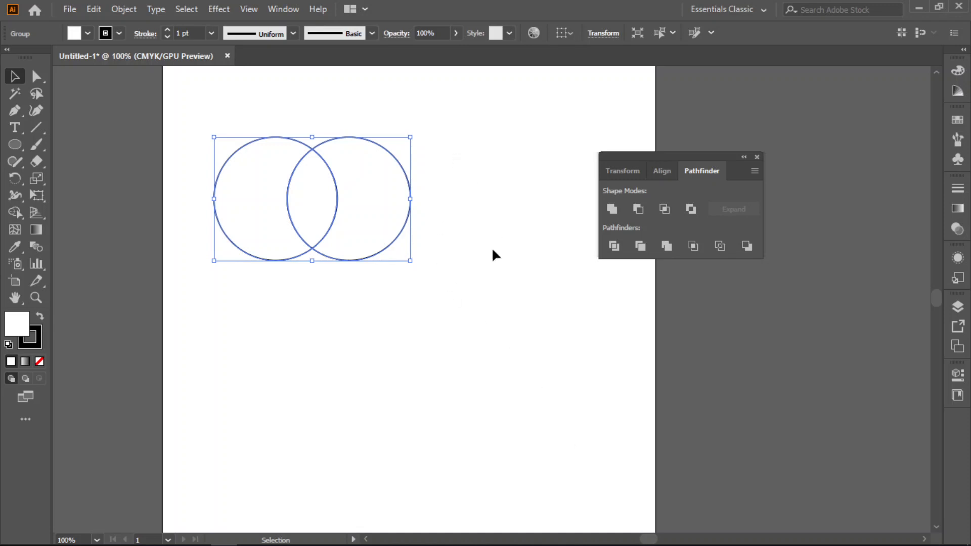
{"action": "left_click", "coordinate": [492, 247]}
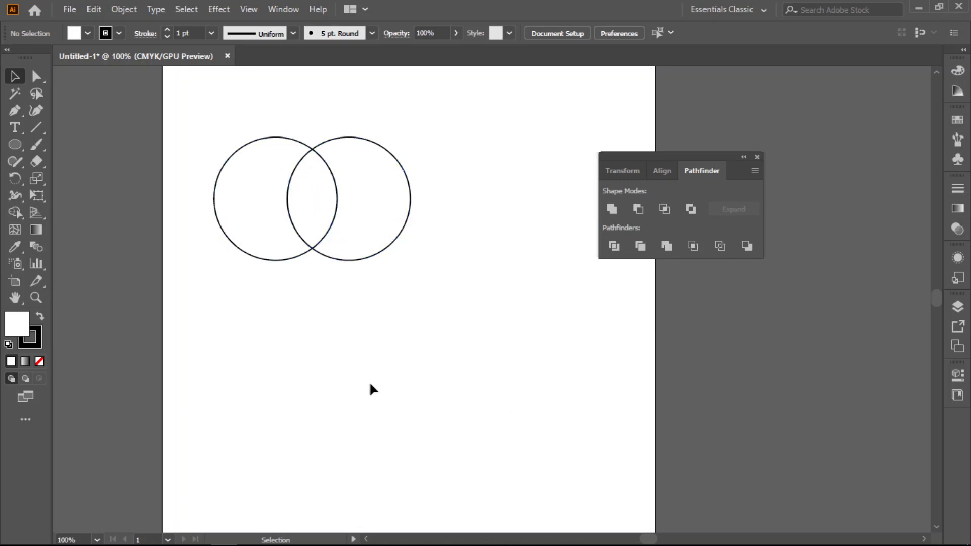
Ungroup the divided shape and move the two outer crescents away from the central overlap piece
{"action": "left_click_drag", "start_coordinate": [439, 143], "coordinate": [192, 279]}
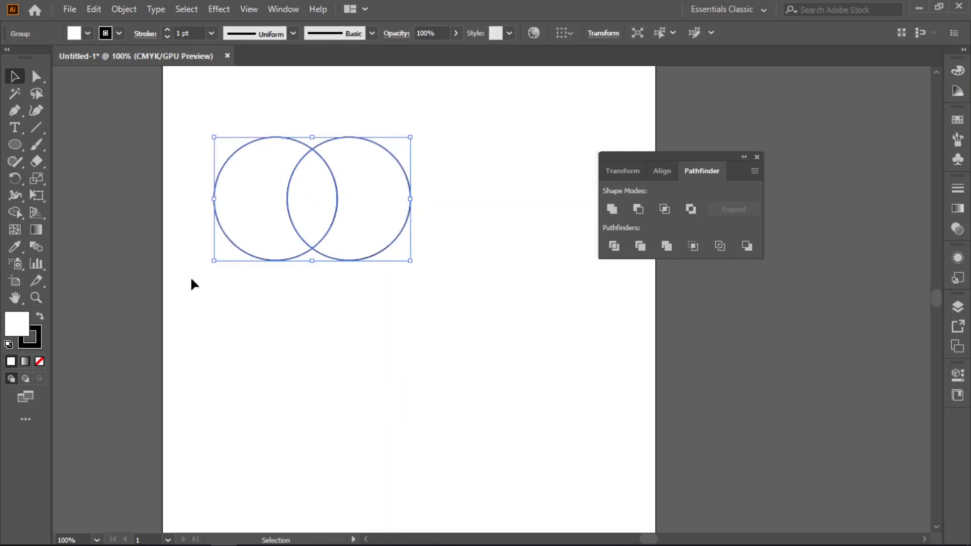
{"action": "right_click", "coordinate": [364, 177]}
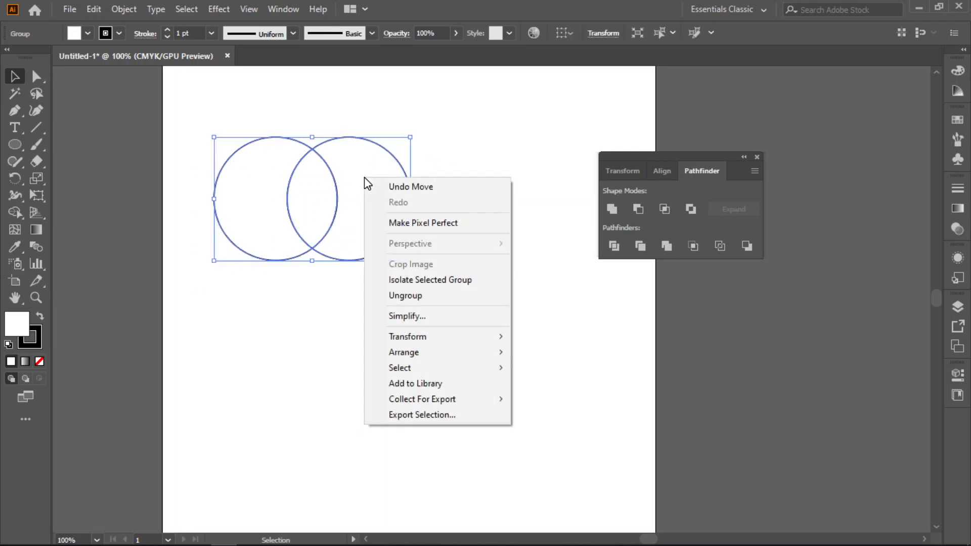
{"action": "left_click", "coordinate": [405, 295]}
{"action": "left_click", "coordinate": [409, 389]}
{"action": "left_click_drag", "start_coordinate": [371, 217], "coordinate": [410, 214]}
{"action": "left_click_drag", "start_coordinate": [277, 216], "coordinate": [252, 214]}
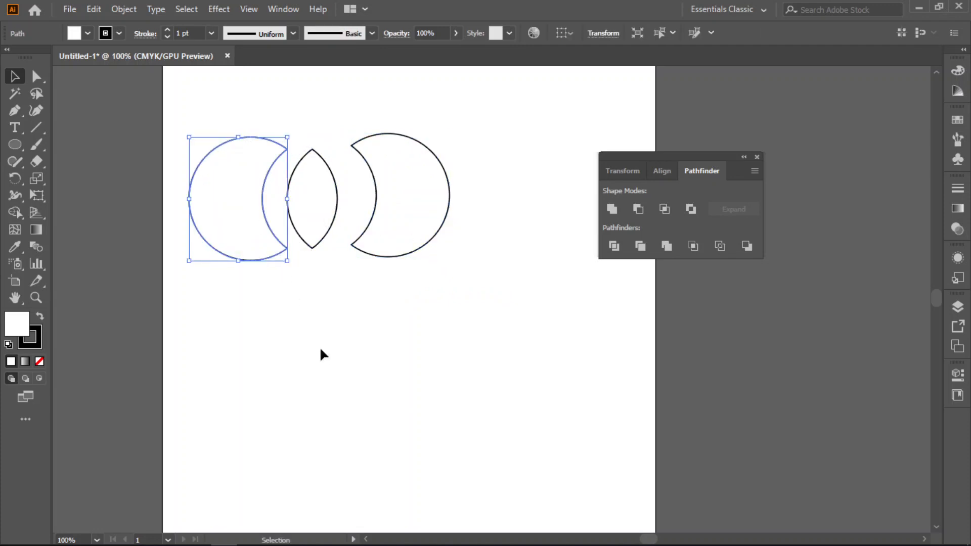
{"action": "left_click", "coordinate": [342, 354]}
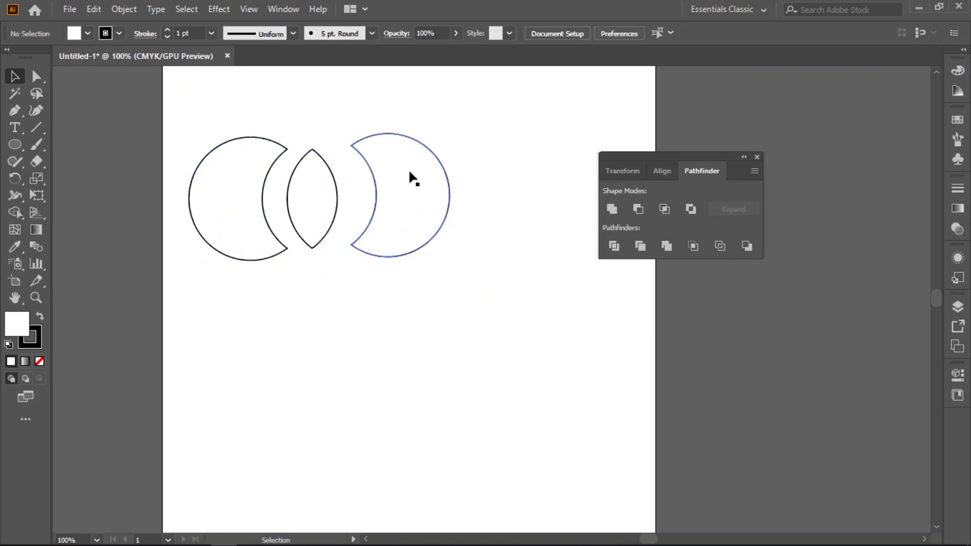
Undo the crescent moves, the ungrouping and the Divide operation to return to two whole circles
{"action": "key", "text": "ctrl+z"}
{"action": "key", "text": "ctrl+z"}
{"action": "key", "text": "ctrl+z"}
{"action": "key", "text": "ctrl+z"}
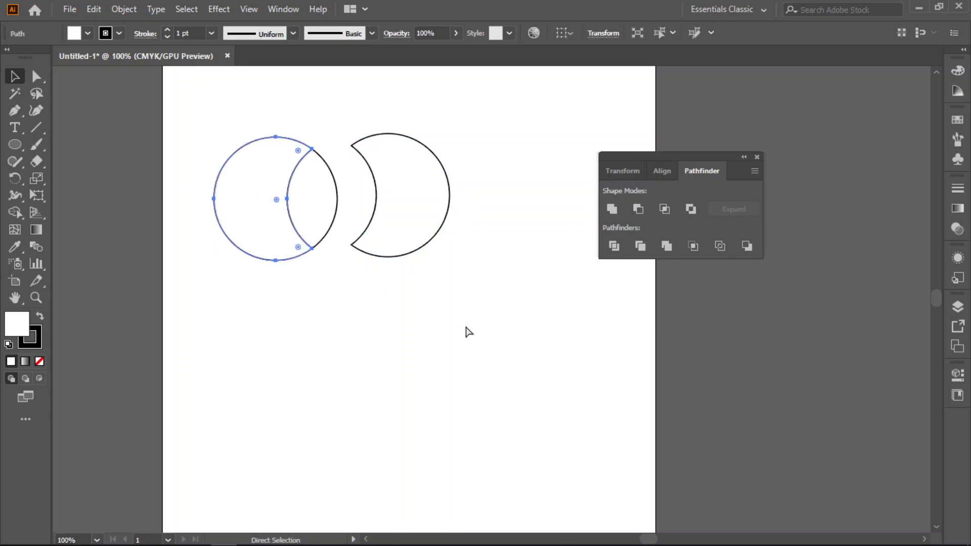
{"action": "key", "text": "ctrl+z"}
{"action": "key", "text": "ctrl+z"}
{"action": "key", "text": "ctrl+z"}
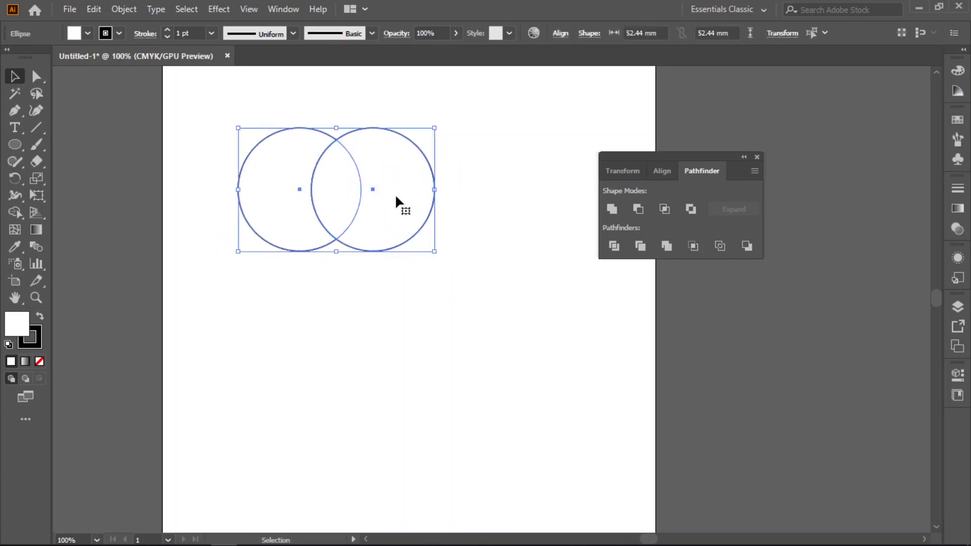
{"action": "key", "text": "ctrl+z"}
{"action": "key", "text": "ctrl+z"}
{"action": "key", "text": "ctrl+z"}
{"action": "left_click", "coordinate": [410, 438]}
Shift the right circle further over the left one, apply the Trim pathfinder to both, and select the result
{"action": "left_click_drag", "start_coordinate": [395, 225], "coordinate": [375, 207]}
{"action": "left_click", "coordinate": [397, 429]}
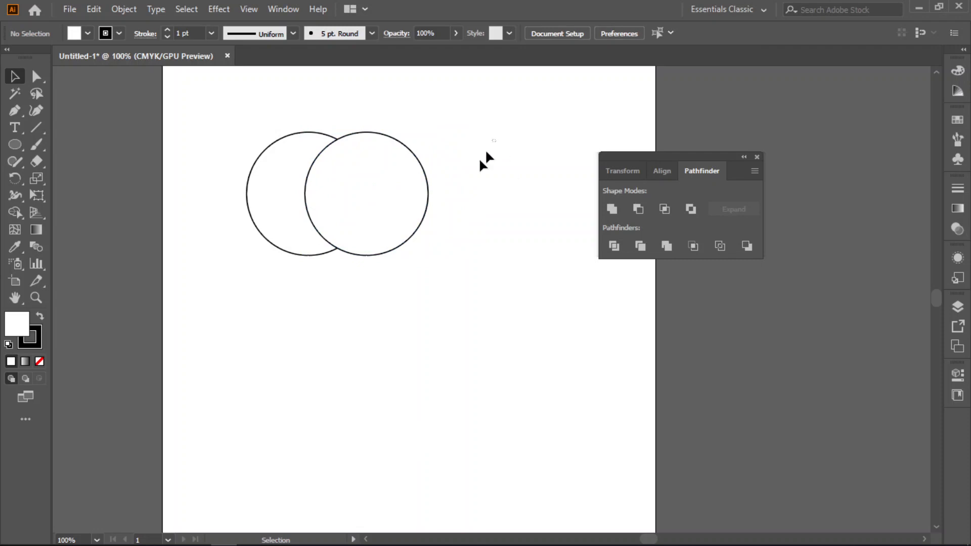
{"action": "left_click_drag", "start_coordinate": [485, 148], "coordinate": [247, 280]}
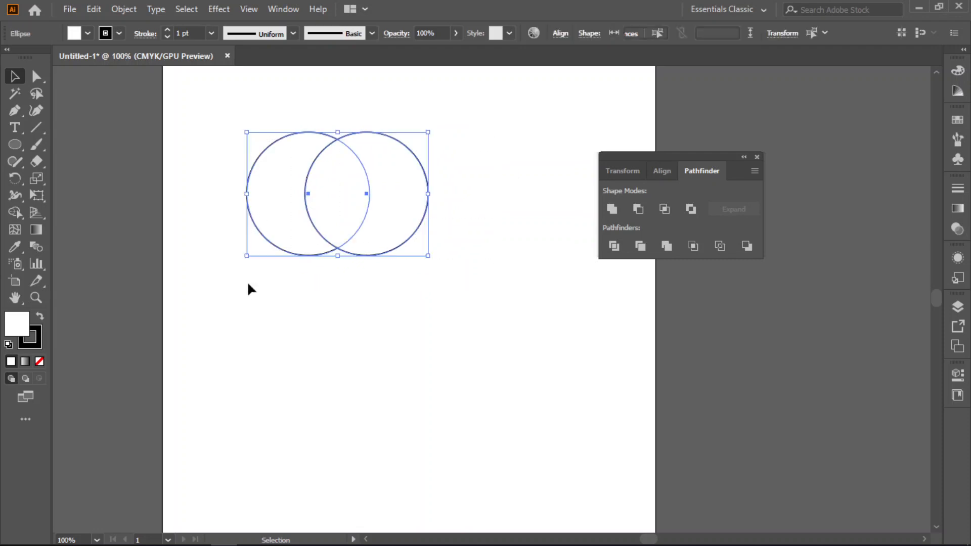
{"action": "left_click", "coordinate": [639, 248]}
{"action": "left_click", "coordinate": [487, 392]}
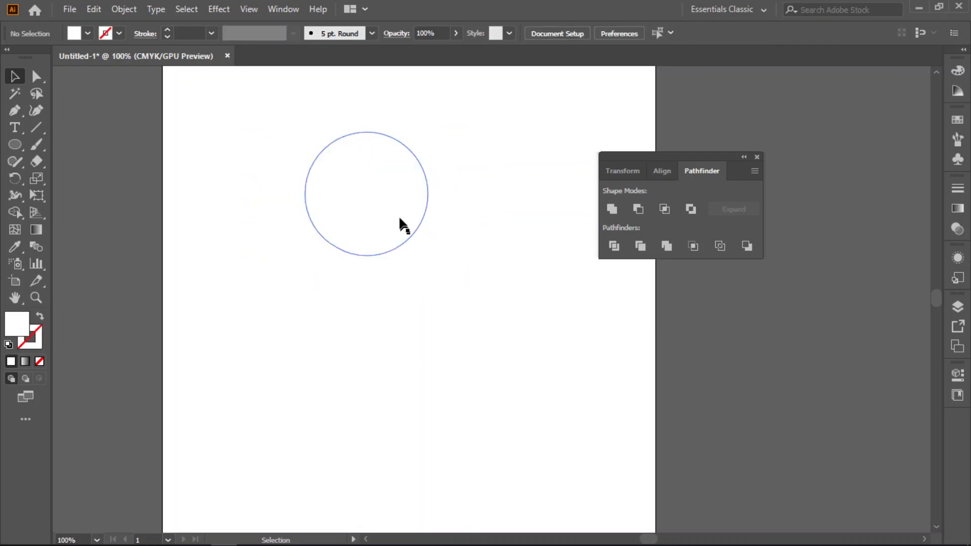
{"action": "left_click_drag", "start_coordinate": [502, 131], "coordinate": [233, 289]}
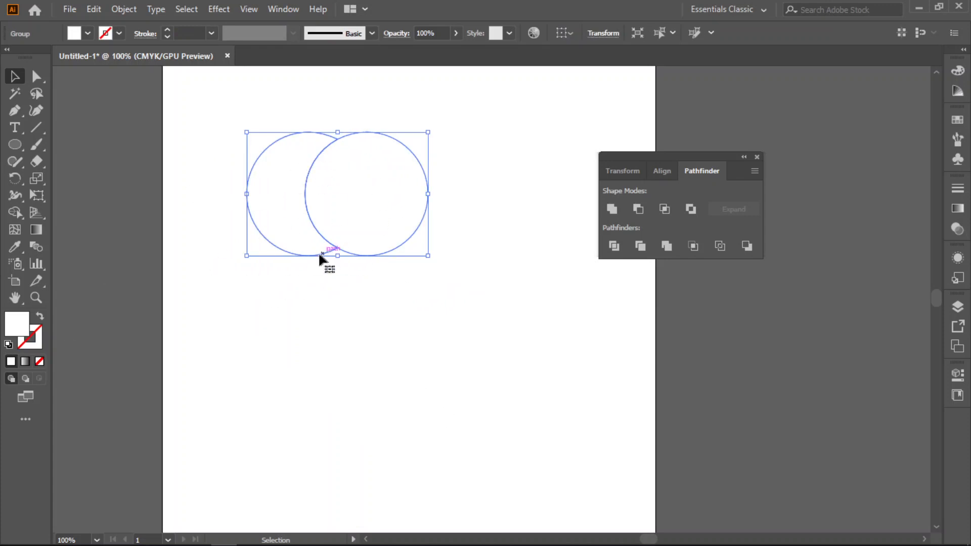
Undo the Trim operation and the last move of the right circle, and clear the selection
{"action": "key", "text": "ctrl+z"}
{"action": "key", "text": "ctrl+z"}
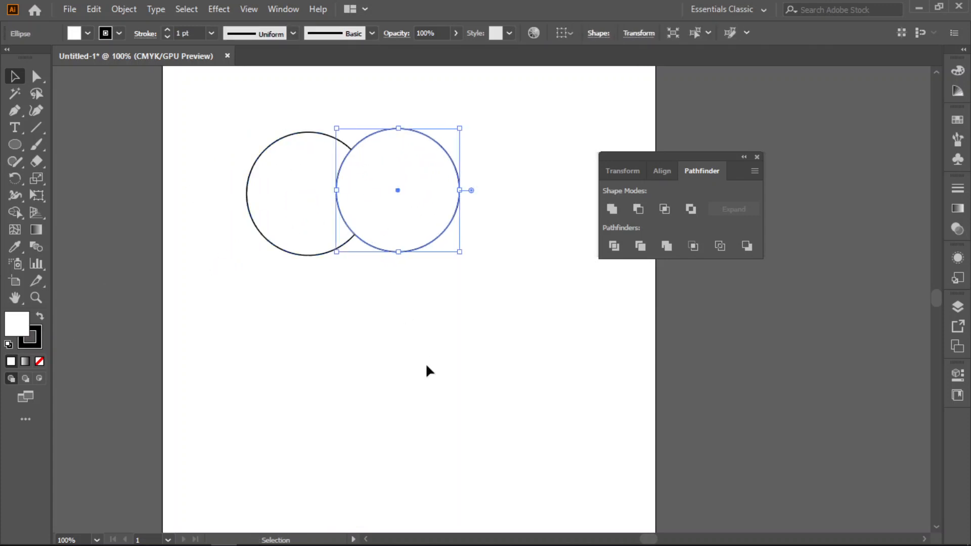
{"action": "left_click", "coordinate": [426, 366]}
Fill both circles with the near-black color 0F0F0F
{"action": "left_click_drag", "start_coordinate": [494, 138], "coordinate": [208, 286]}
{"action": "double_click", "coordinate": [22, 323]}
{"action": "left_click", "coordinate": [398, 262]}
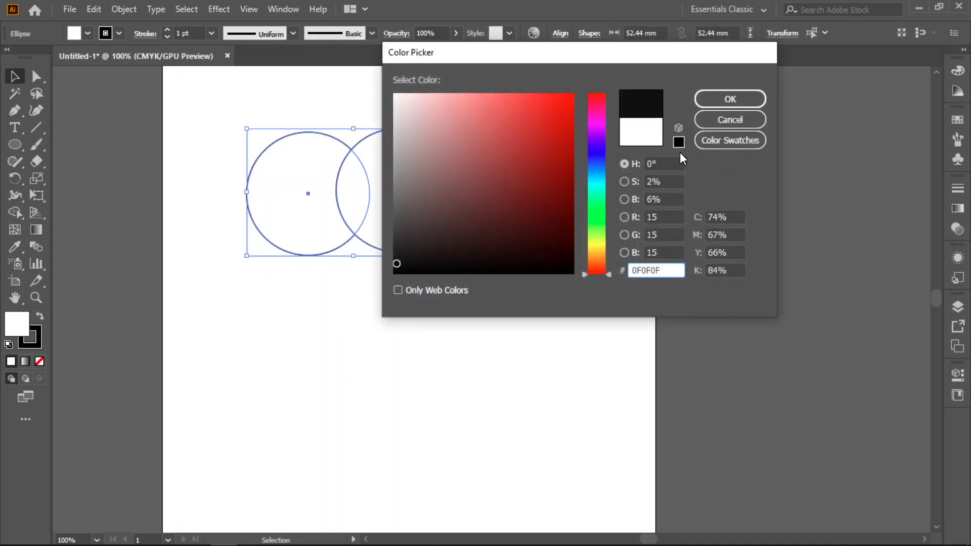
{"action": "left_click", "coordinate": [723, 100]}
{"action": "left_click", "coordinate": [515, 207]}
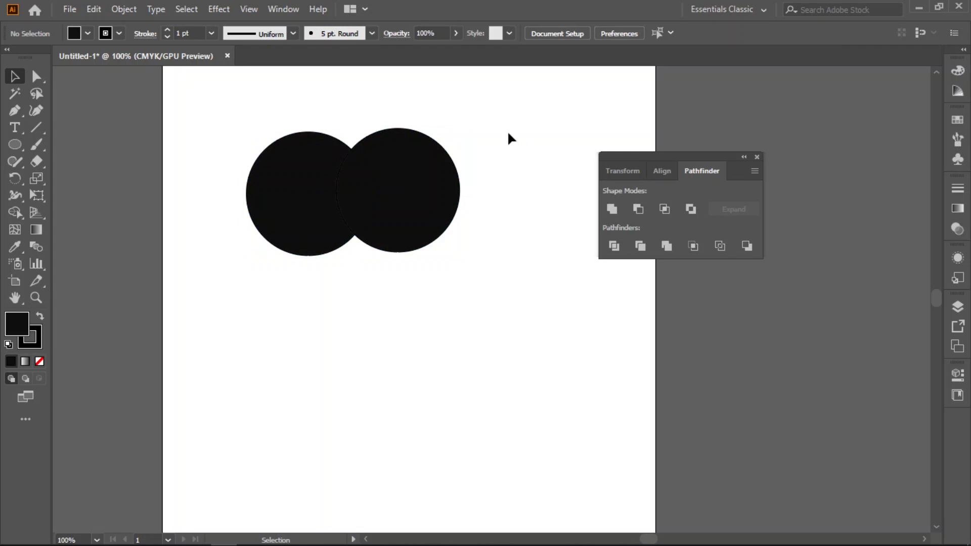
Nudge the right black circle further over the left one and apply the Trim pathfinder to both circles
{"action": "left_click_drag", "start_coordinate": [438, 190], "coordinate": [423, 191]}
{"action": "left_click", "coordinate": [471, 360]}
{"action": "left_click_drag", "start_coordinate": [491, 132], "coordinate": [239, 314]}
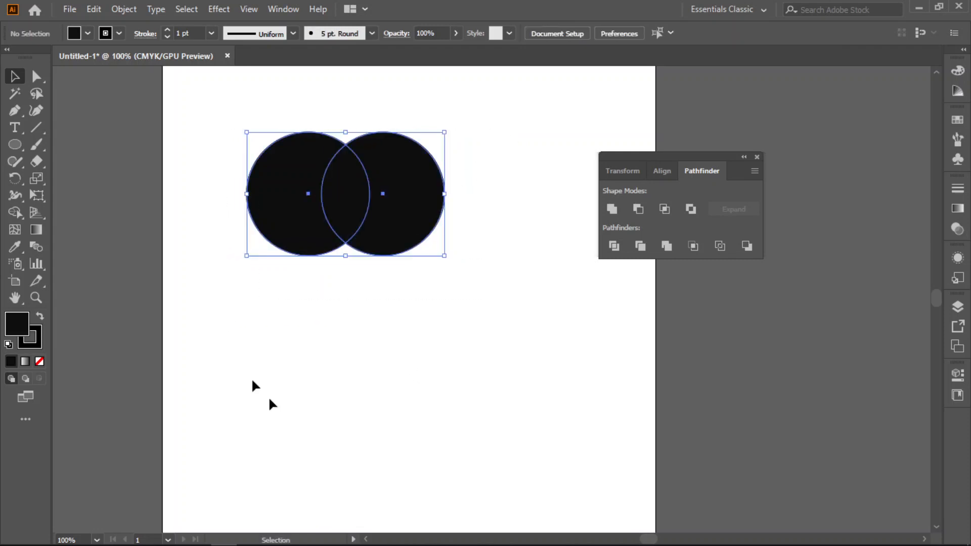
{"action": "left_click", "coordinate": [640, 246]}
{"action": "left_click", "coordinate": [511, 394]}
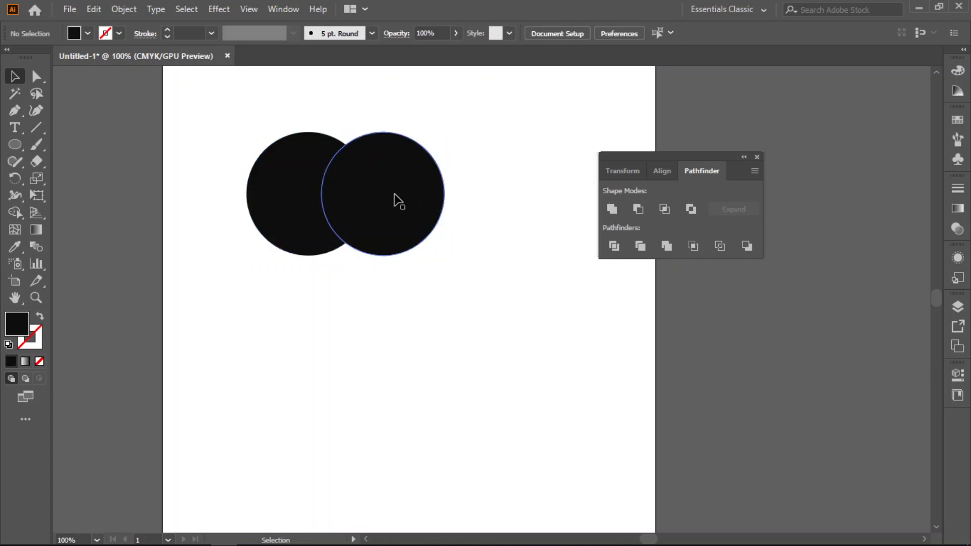
Move the trimmed group slightly to the left and select it to examine its outline
{"action": "left_click_drag", "start_coordinate": [405, 197], "coordinate": [377, 193]}
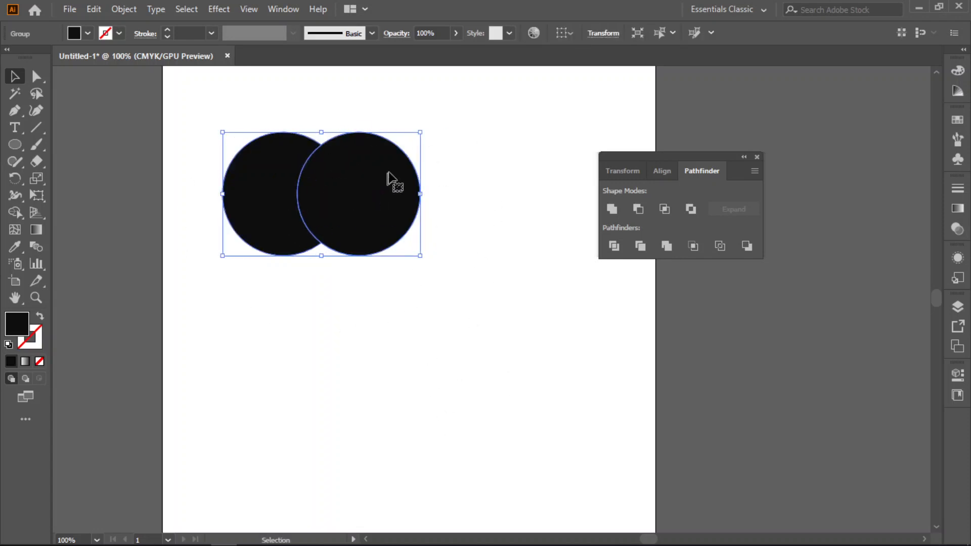
{"action": "left_click", "coordinate": [472, 454]}
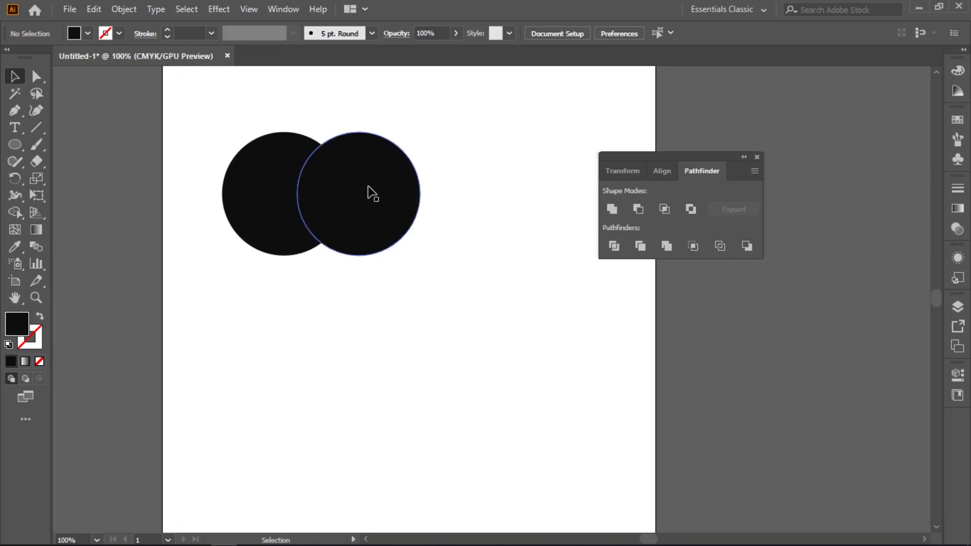
{"action": "left_click_drag", "start_coordinate": [464, 139], "coordinate": [237, 261]}
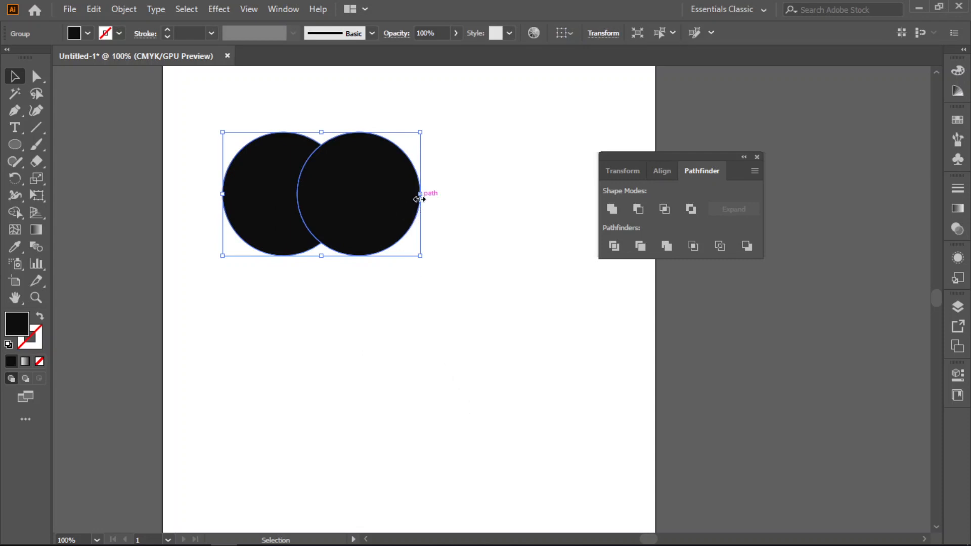
{"action": "left_click", "coordinate": [505, 326]}
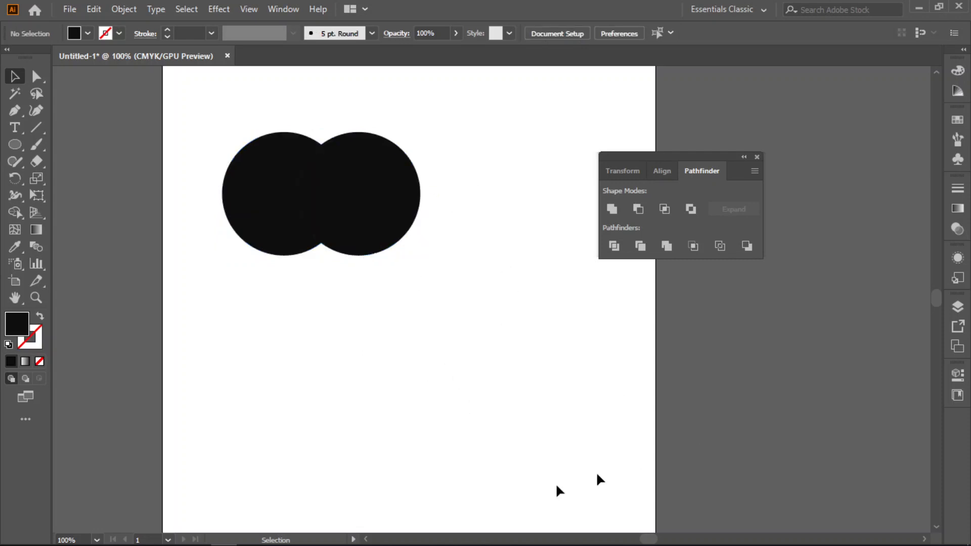
Ungroup the trimmed shape and select its pieces to examine their separate outlines
{"action": "left_click", "coordinate": [390, 215]}
{"action": "right_click", "coordinate": [371, 179]}
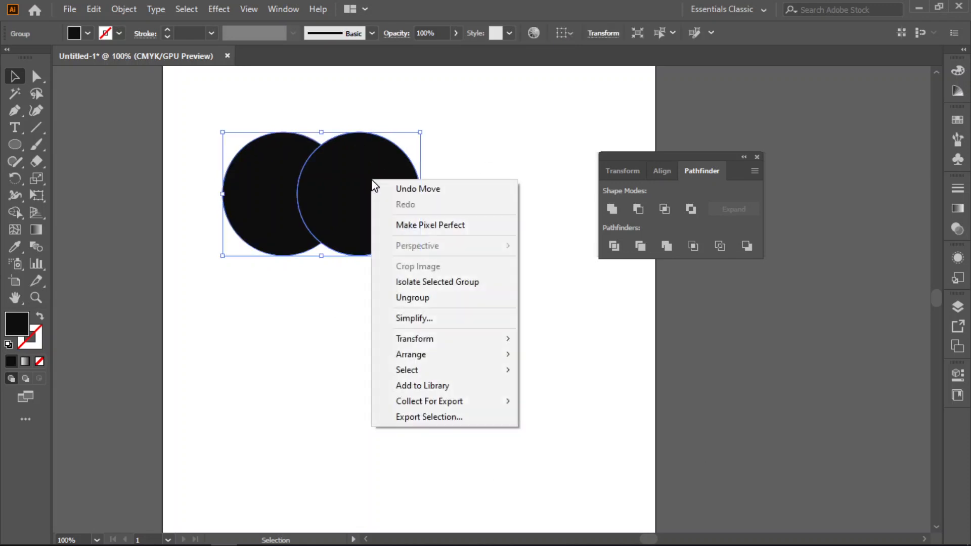
{"action": "left_click", "coordinate": [430, 298]}
{"action": "left_click", "coordinate": [390, 282]}
{"action": "left_click", "coordinate": [349, 175]}
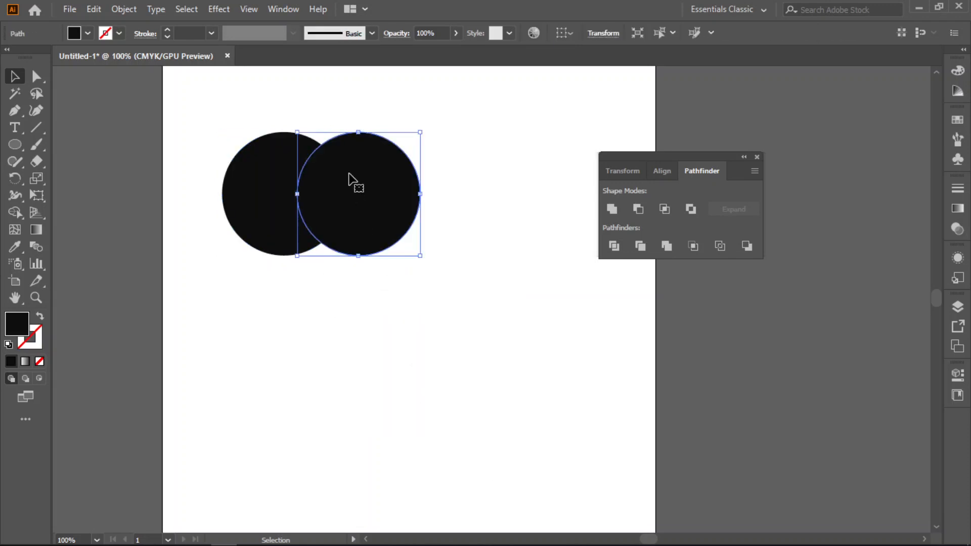
{"action": "left_click", "coordinate": [493, 127]}
{"action": "left_click_drag", "start_coordinate": [501, 112], "coordinate": [305, 317]}
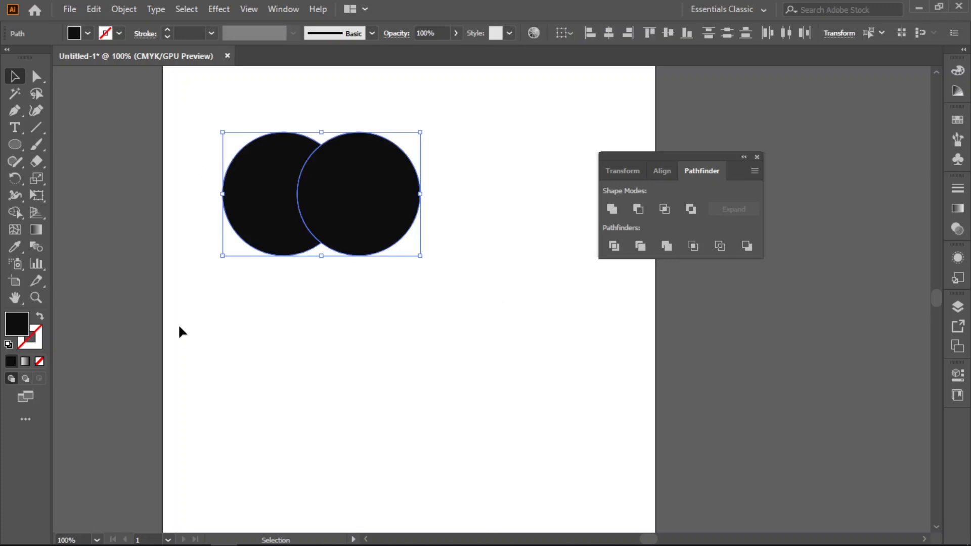
{"action": "left_click", "coordinate": [319, 419]}
Move the full right circle clear of the left crescent, and undo back to the grouped trimmed shape
{"action": "left_click_drag", "start_coordinate": [346, 193], "coordinate": [402, 200]}
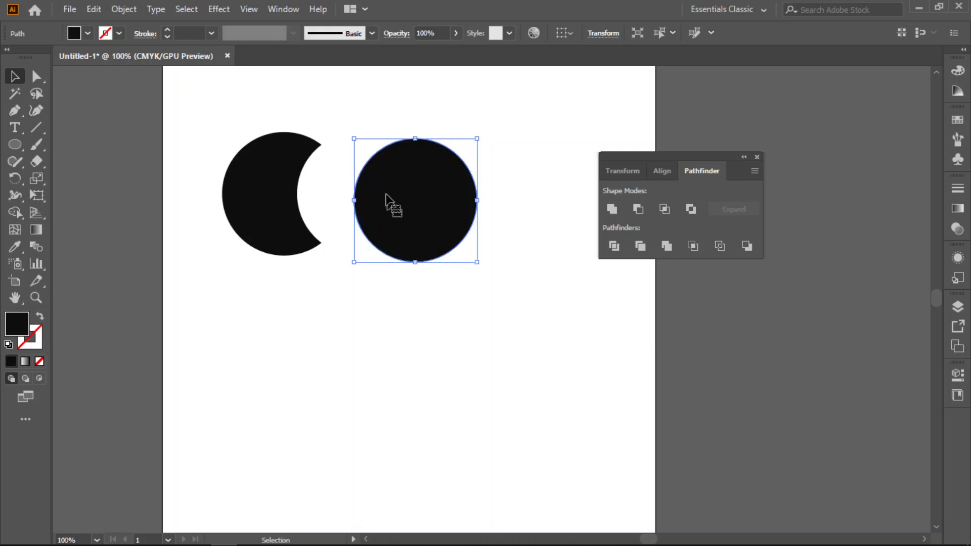
{"action": "left_click_drag", "start_coordinate": [425, 208], "coordinate": [366, 197]}
{"action": "key", "text": "ctrl+z"}
{"action": "key", "text": "ctrl+z"}
{"action": "key", "text": "ctrl+z"}
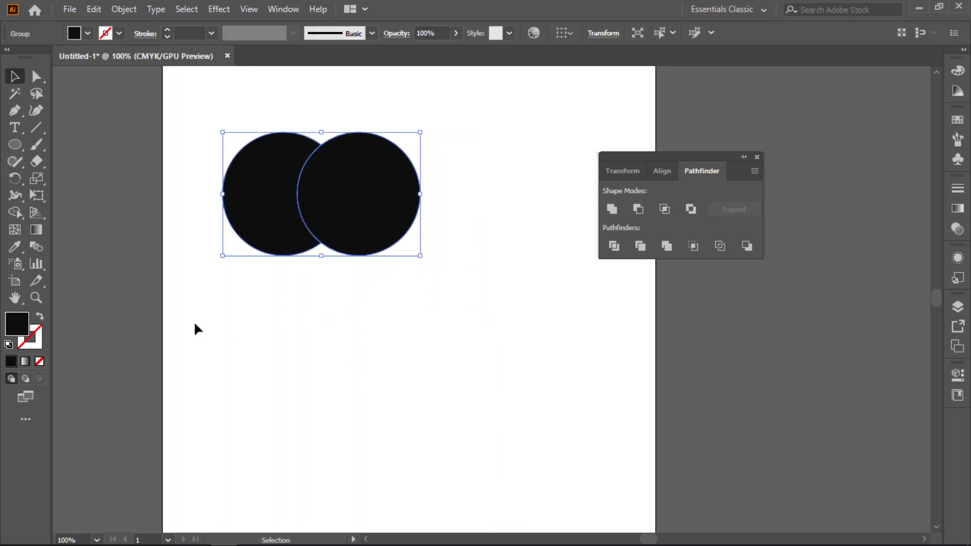
Delete the trimmed group and draw a small black circle in the upper-left area of the artboard
{"action": "key", "text": "Delete"}
{"action": "left_click", "coordinate": [14, 144]}
{"action": "left_click_drag", "start_coordinate": [231, 165], "coordinate": [298, 281]}
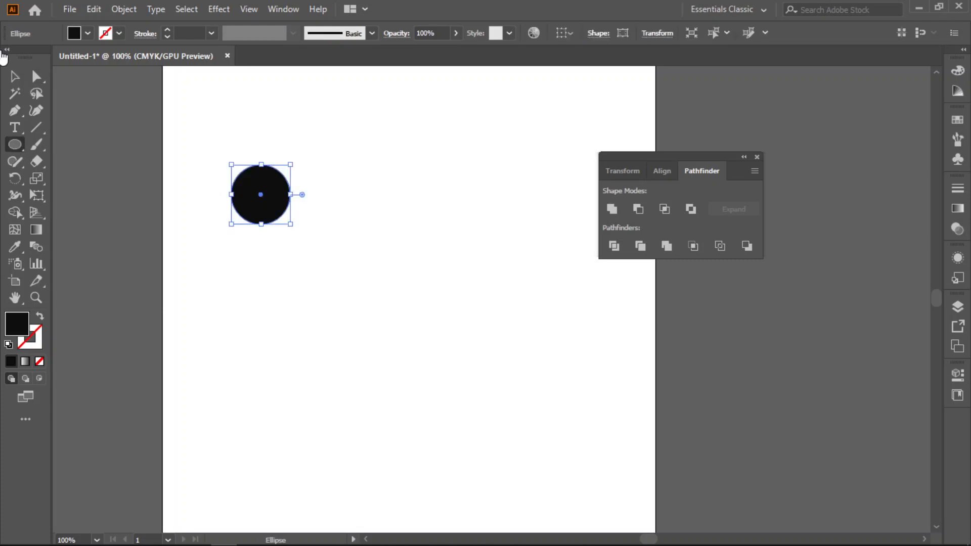
Duplicate the small black circle into a cluster of six overlapping circles
{"action": "left_click", "coordinate": [14, 76]}
{"action": "left_click_drag", "start_coordinate": [273, 209], "coordinate": [295, 303]}
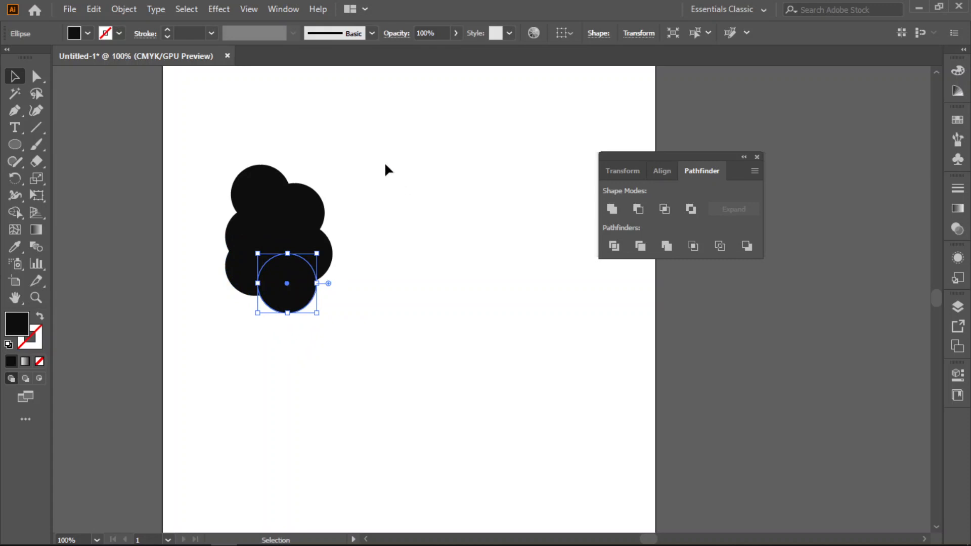
{"action": "scroll", "coordinate": [316, 251], "scroll_direction": "up", "scroll_amount": 1}
{"action": "left_click", "coordinate": [462, 191]}
Fill the topmost circle of the cluster with red
{"action": "left_click", "coordinate": [214, 148]}
{"action": "double_click", "coordinate": [20, 324]}
{"action": "left_click_drag", "start_coordinate": [553, 190], "coordinate": [566, 133]}
{"action": "left_click", "coordinate": [727, 103]}
Fill the upper-right circle of the cluster with a dark blue at hue 214°
{"action": "left_click", "coordinate": [304, 191]}
{"action": "double_click", "coordinate": [17, 325]}
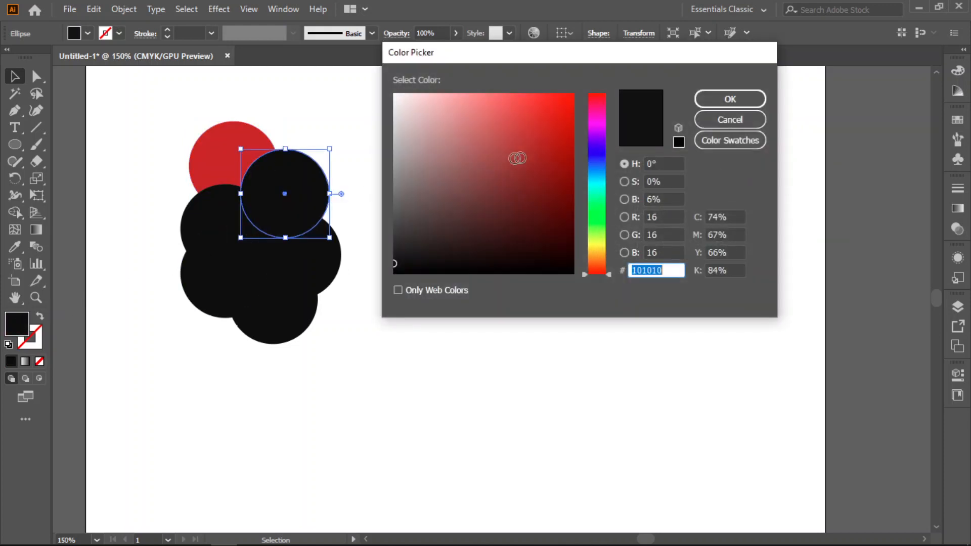
{"action": "left_click", "coordinate": [597, 167]}
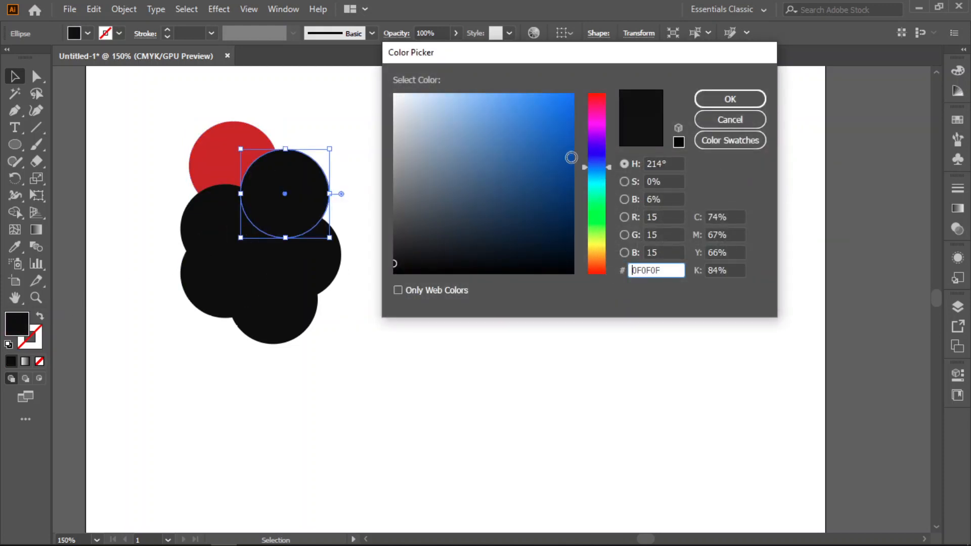
{"action": "left_click", "coordinate": [568, 165]}
{"action": "left_click", "coordinate": [705, 102]}
Fill the black circle directly below the red one with green
{"action": "left_click", "coordinate": [228, 224]}
{"action": "double_click", "coordinate": [7, 326]}
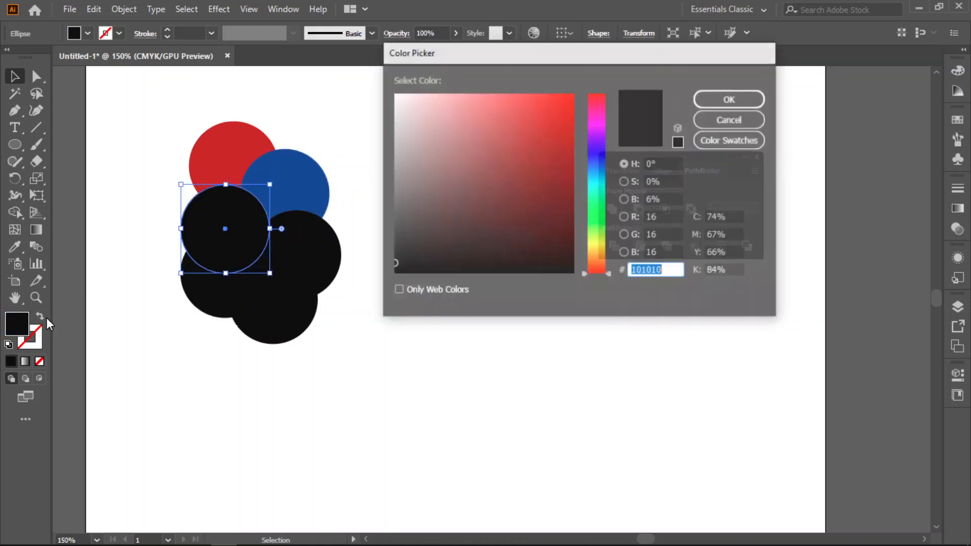
{"action": "left_click", "coordinate": [601, 222]}
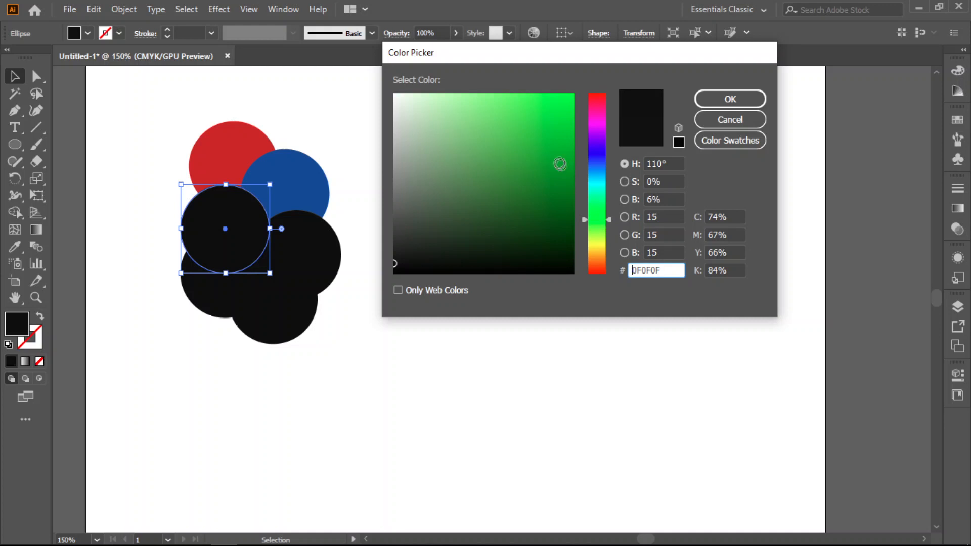
{"action": "left_click", "coordinate": [556, 154]}
{"action": "left_click", "coordinate": [743, 99]}
Fill the black circle below the blue one with yellow at hue 64°
{"action": "left_click", "coordinate": [320, 245]}
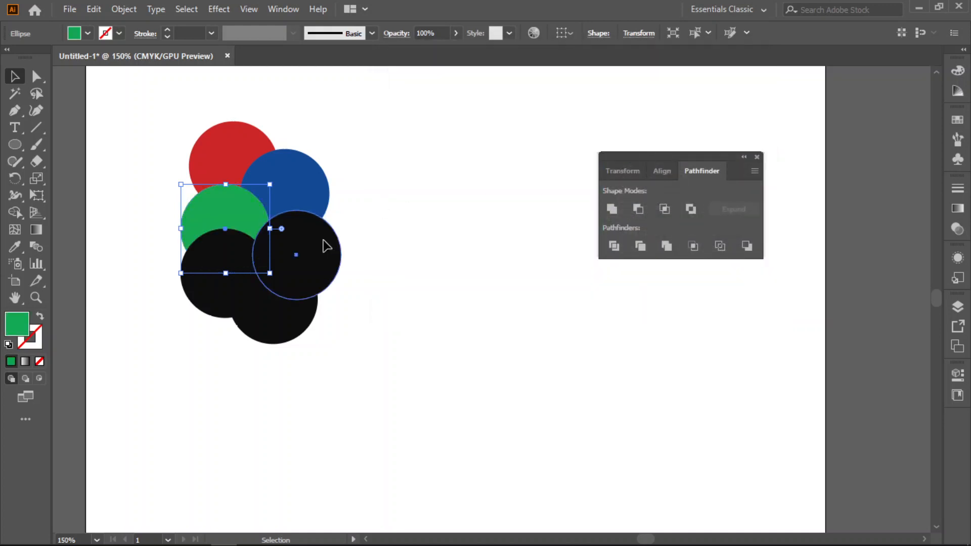
{"action": "double_click", "coordinate": [21, 333]}
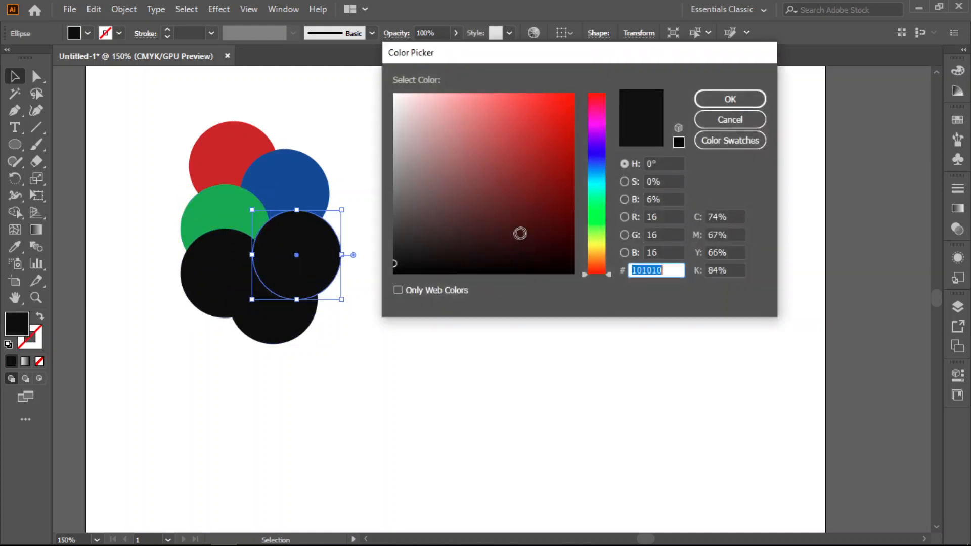
{"action": "left_click", "coordinate": [594, 243]}
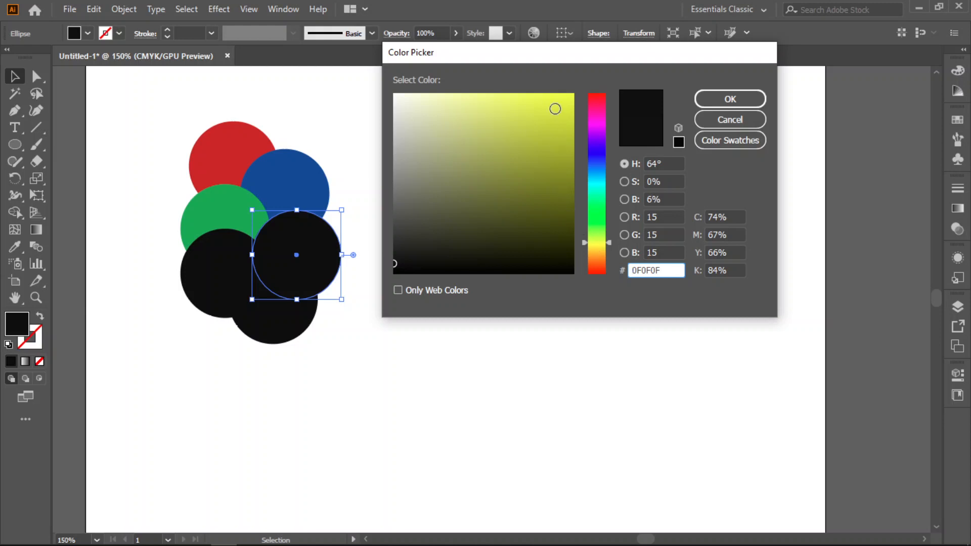
{"action": "left_click", "coordinate": [555, 108]}
{"action": "left_click", "coordinate": [729, 99]}
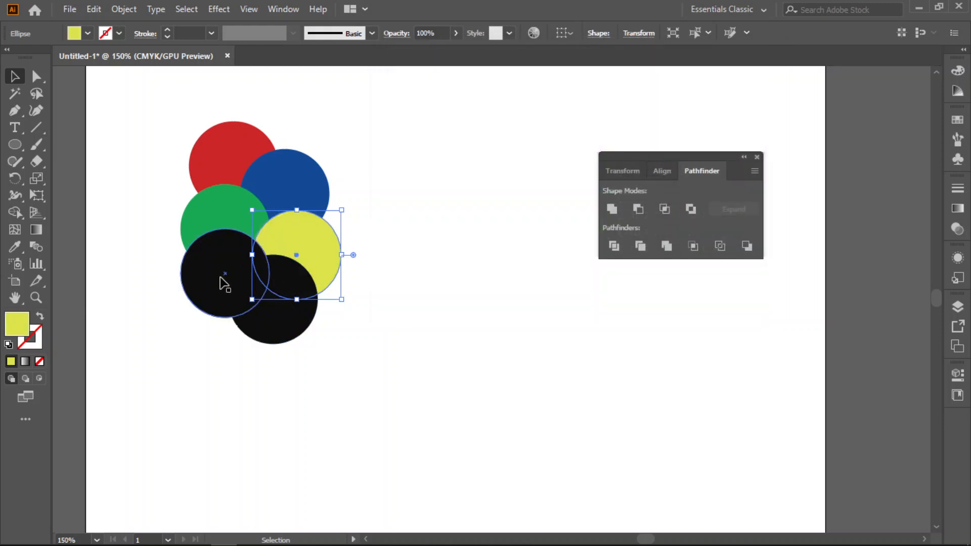
Fill the black circle below the green one with orange D8860E
{"action": "left_click", "coordinate": [221, 281]}
{"action": "double_click", "coordinate": [16, 333]}
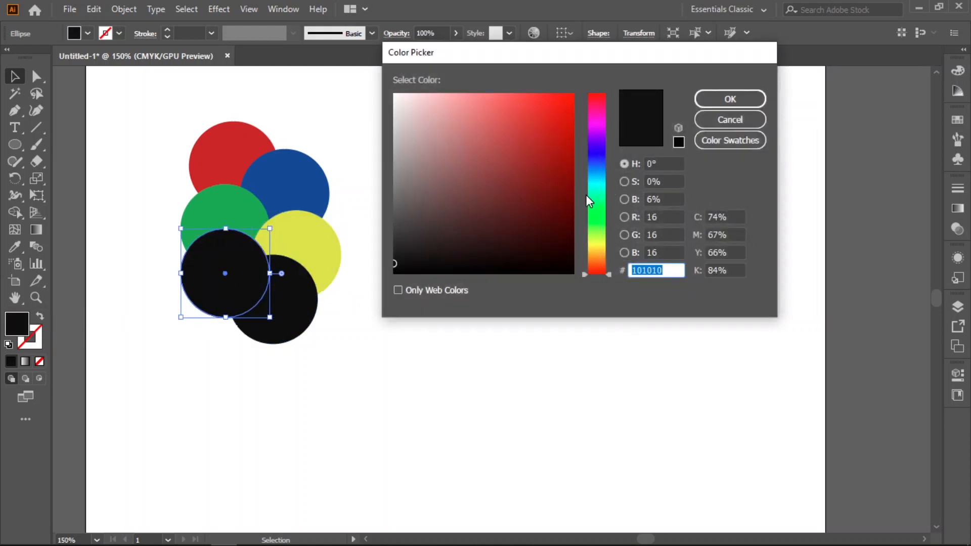
{"action": "left_click", "coordinate": [602, 256]}
{"action": "left_click", "coordinate": [563, 120]}
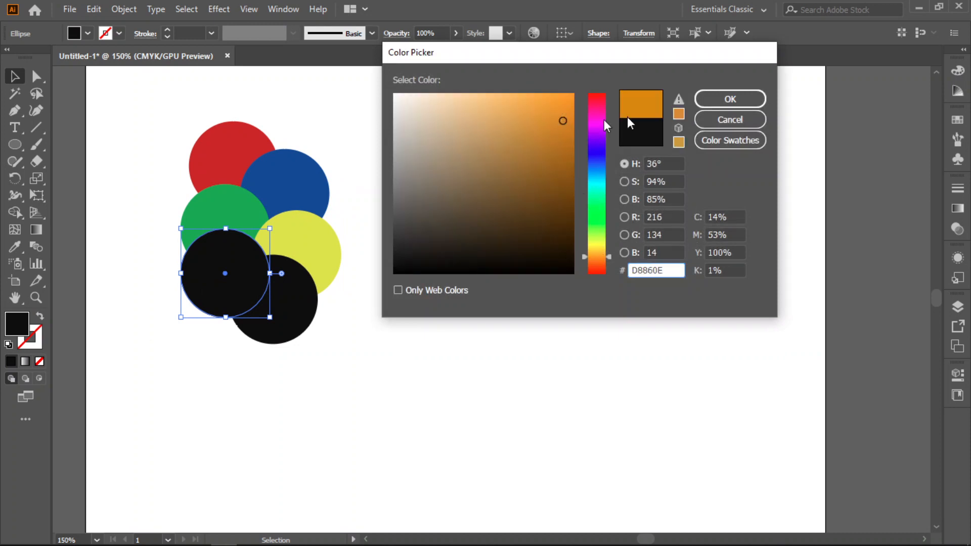
{"action": "left_click", "coordinate": [713, 99]}
Fill the last black circle at the bottom of the cluster with magenta E515E5, and clear the selection
{"action": "left_click", "coordinate": [306, 324]}
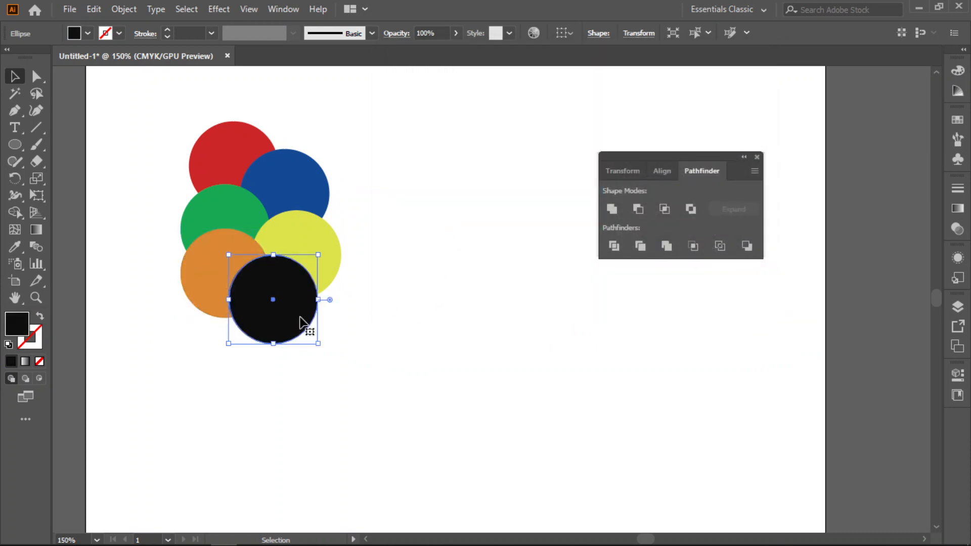
{"action": "double_click", "coordinate": [17, 323]}
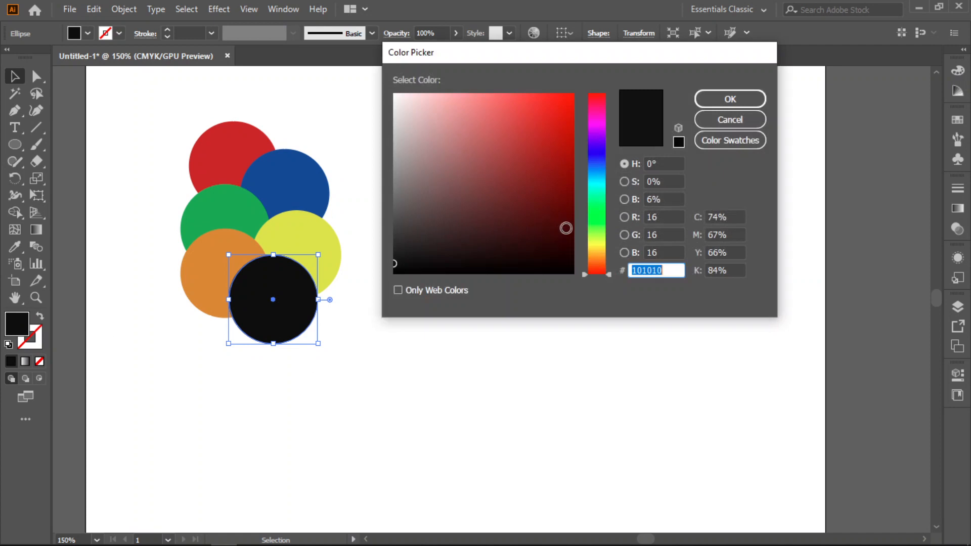
{"action": "left_click", "coordinate": [602, 129]}
{"action": "left_click", "coordinate": [559, 109]}
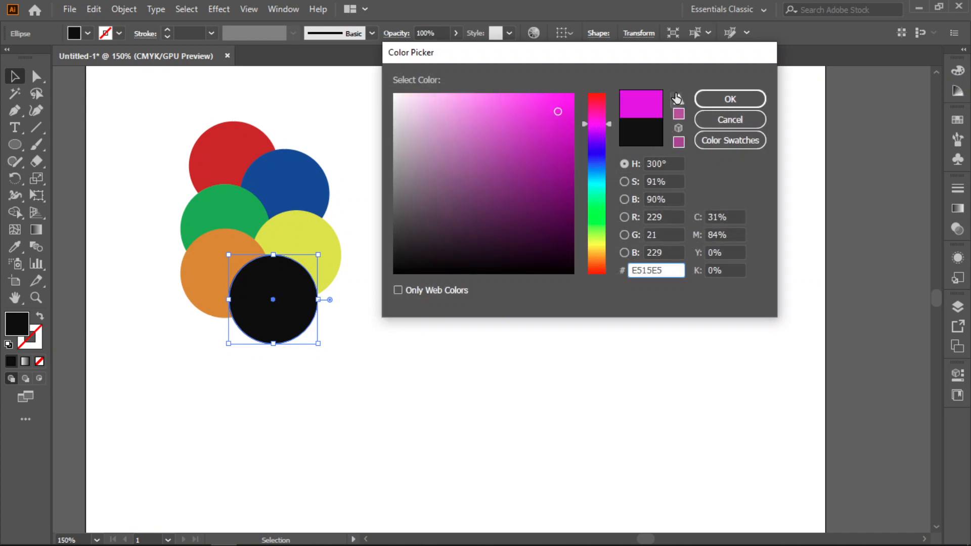
{"action": "left_click", "coordinate": [713, 100]}
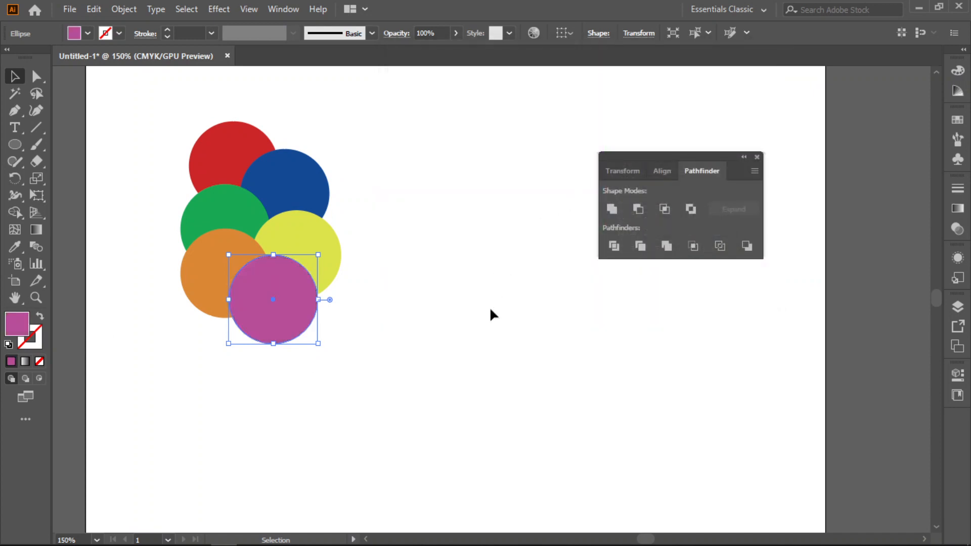
{"action": "left_click", "coordinate": [513, 338]}
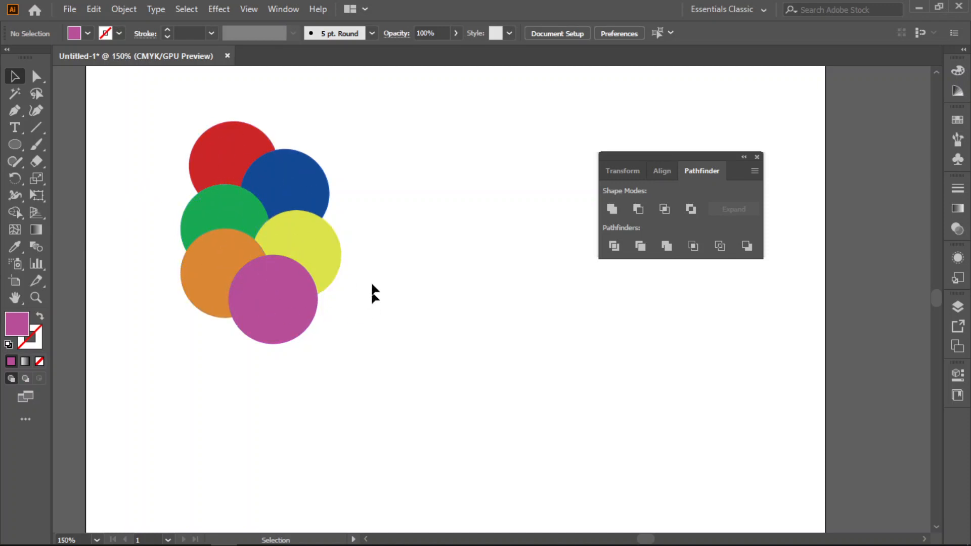
Move the red, blue, green and yellow circles outward from the cluster to expose their full shapes
{"action": "left_click_drag", "start_coordinate": [234, 150], "coordinate": [210, 137]}
{"action": "left_click_drag", "start_coordinate": [299, 175], "coordinate": [349, 157]}
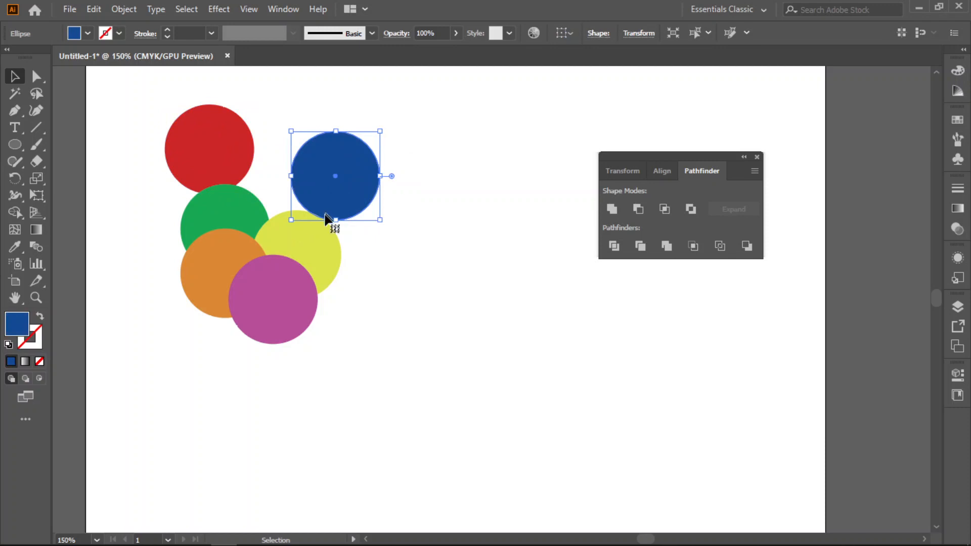
{"action": "left_click_drag", "start_coordinate": [238, 219], "coordinate": [194, 224]}
{"action": "left_click_drag", "start_coordinate": [334, 275], "coordinate": [397, 281]}
Undo the moves of the red, blue, green and yellow circles, and clear the selection
{"action": "key", "text": "a"}
{"action": "key", "text": "ctrl+z"}
{"action": "key", "text": "ctrl+z"}
{"action": "key", "text": "ctrl+z"}
{"action": "key", "text": "ctrl+z"}
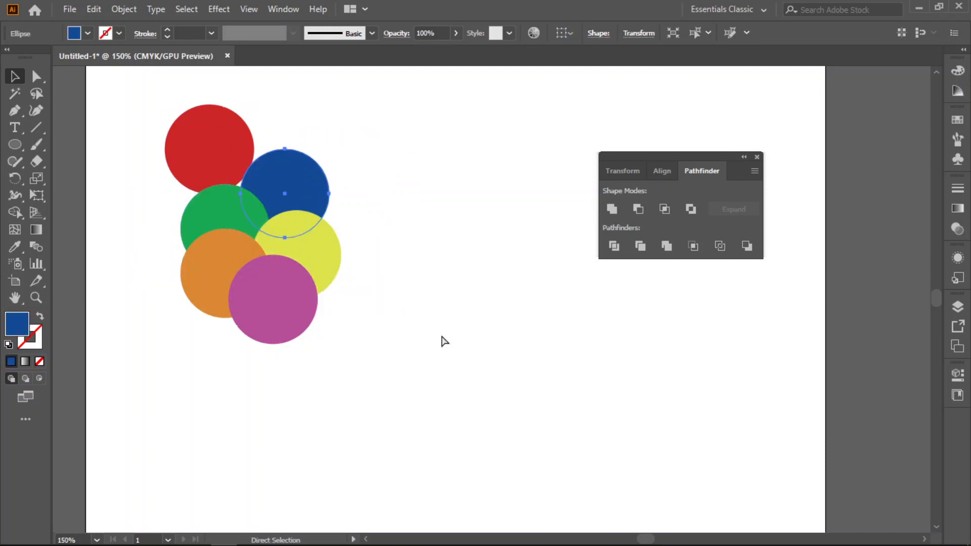
{"action": "key", "text": "v"}
{"action": "left_click", "coordinate": [477, 358]}
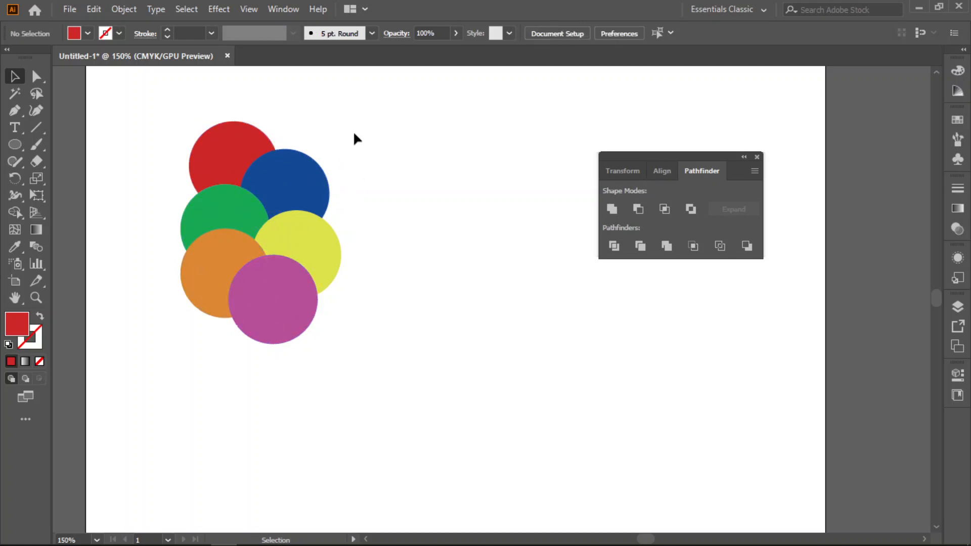
Apply the Trim pathfinder to all six colored circles and shift the resulting group slightly to the right
{"action": "left_click_drag", "start_coordinate": [342, 218], "coordinate": [174, 361]}
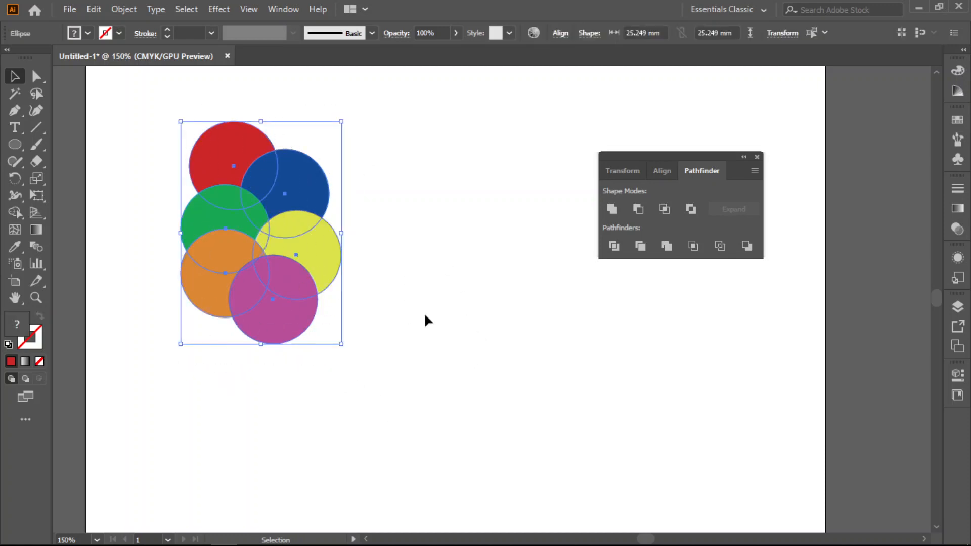
{"action": "left_click", "coordinate": [640, 248]}
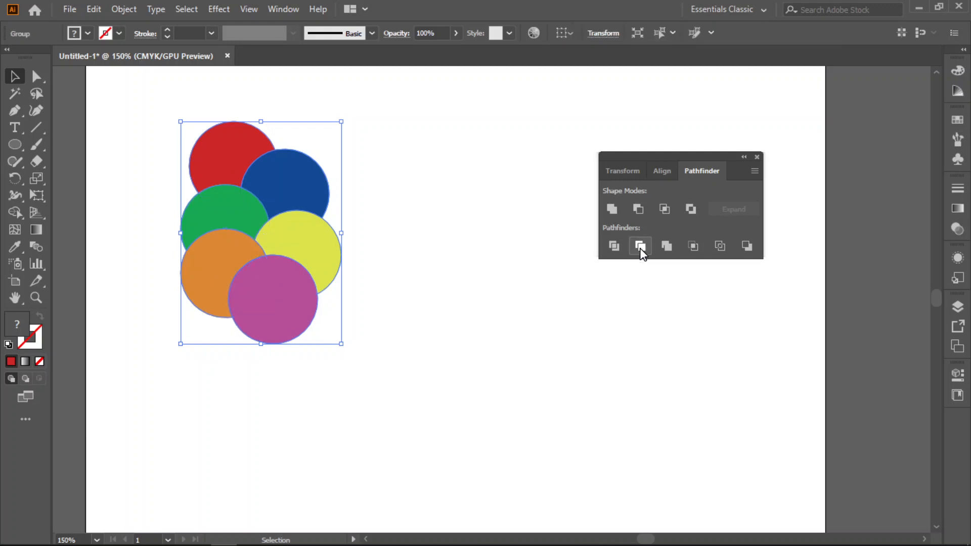
{"action": "left_click", "coordinate": [490, 342]}
{"action": "left_click_drag", "start_coordinate": [283, 208], "coordinate": [311, 204]}
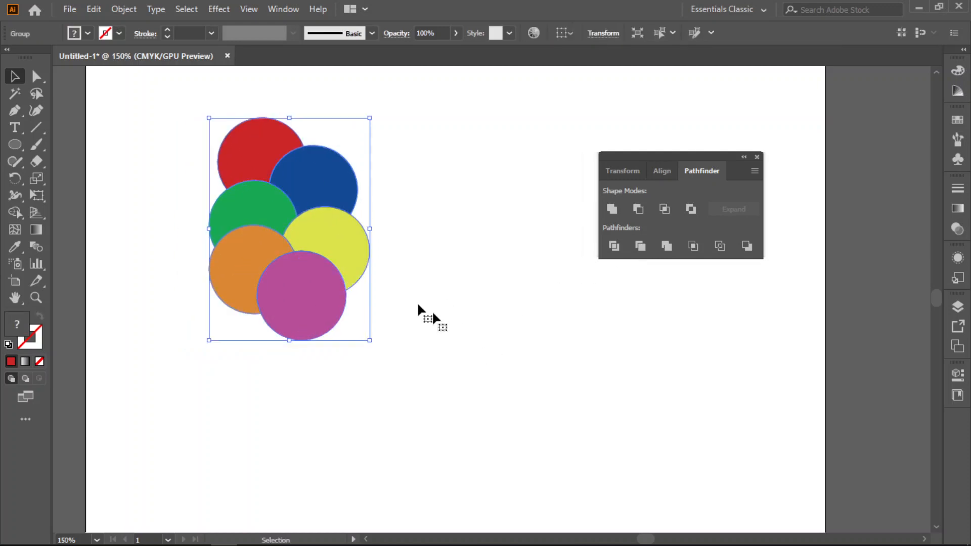
{"action": "left_click", "coordinate": [470, 383]}
Ungroup the trimmed circle cluster and clear the selection
{"action": "mouse_move", "coordinate": [402, 102]}
{"action": "left_mouse_down"}
{"action": "mouse_move", "coordinate": [334, 231]}
{"action": "mouse_move", "coordinate": [199, 362]}
{"action": "left_mouse_up"}
{"action": "right_click", "coordinate": [314, 166]}
{"action": "left_click", "coordinate": [385, 282]}
{"action": "left_click", "coordinate": [554, 372]}
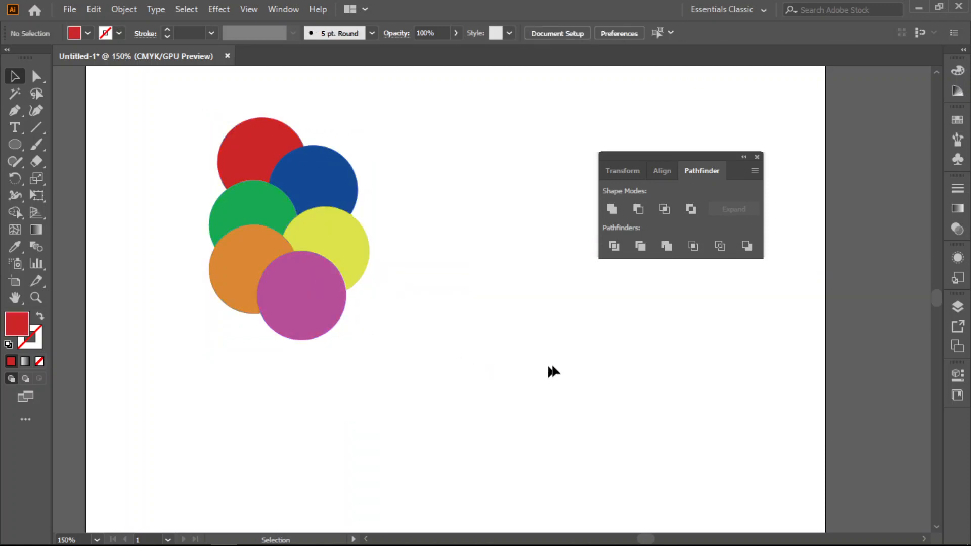
Move the magenta, orange, yellow, green and blue trimmed pieces apart, away from the cluster
{"action": "left_click_drag", "start_coordinate": [299, 299], "coordinate": [343, 370]}
{"action": "left_click_drag", "start_coordinate": [240, 286], "coordinate": [167, 336]}
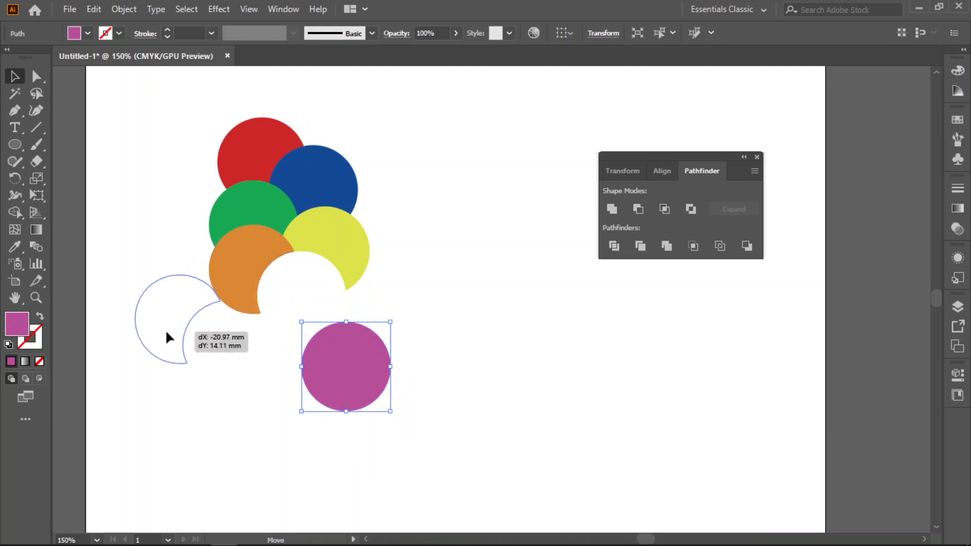
{"action": "left_click_drag", "start_coordinate": [335, 237], "coordinate": [422, 268]}
{"action": "left_click_drag", "start_coordinate": [263, 228], "coordinate": [152, 244]}
{"action": "left_click_drag", "start_coordinate": [341, 178], "coordinate": [413, 171]}
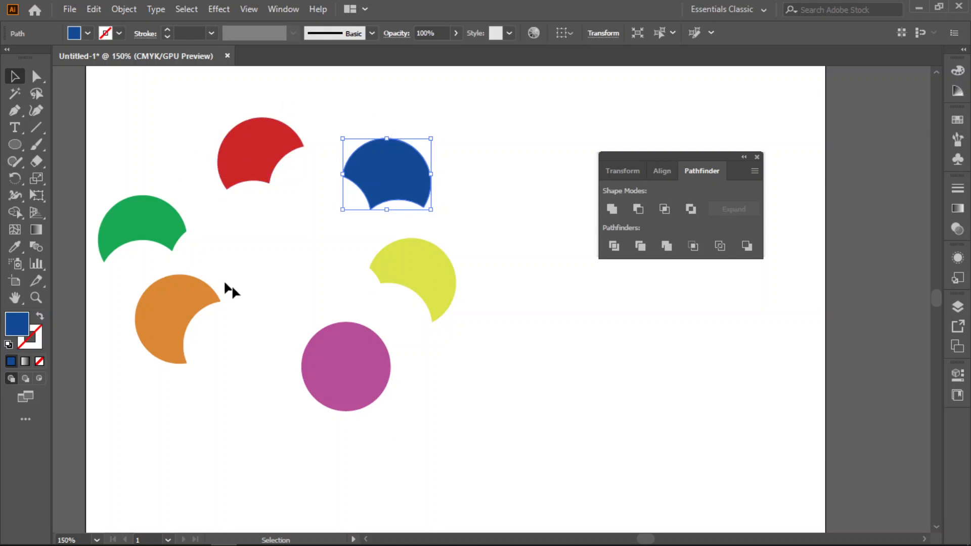
Undo the moves of the five separated trimmed pieces
{"action": "key", "text": "ctrl"}
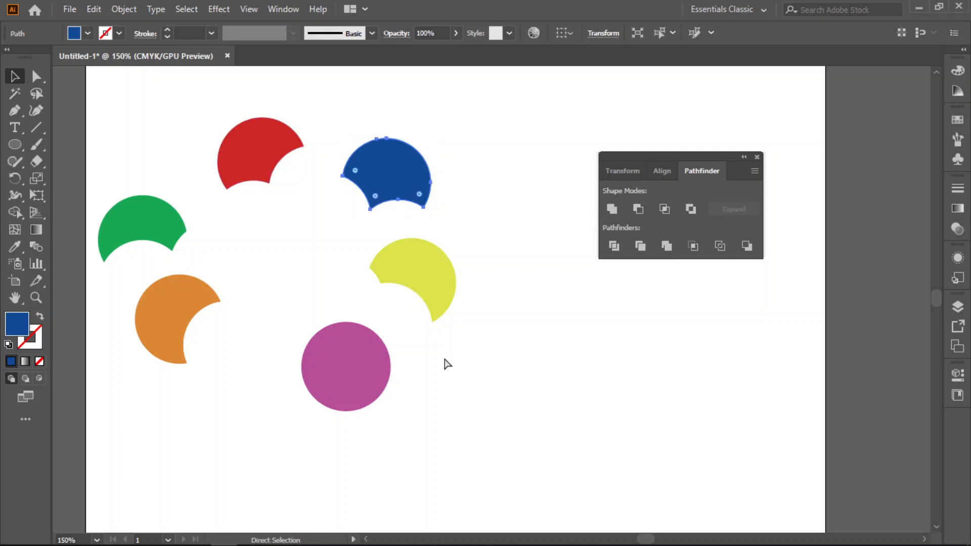
{"action": "key", "text": "ctrl"}
{"action": "key", "text": "ctrl"}
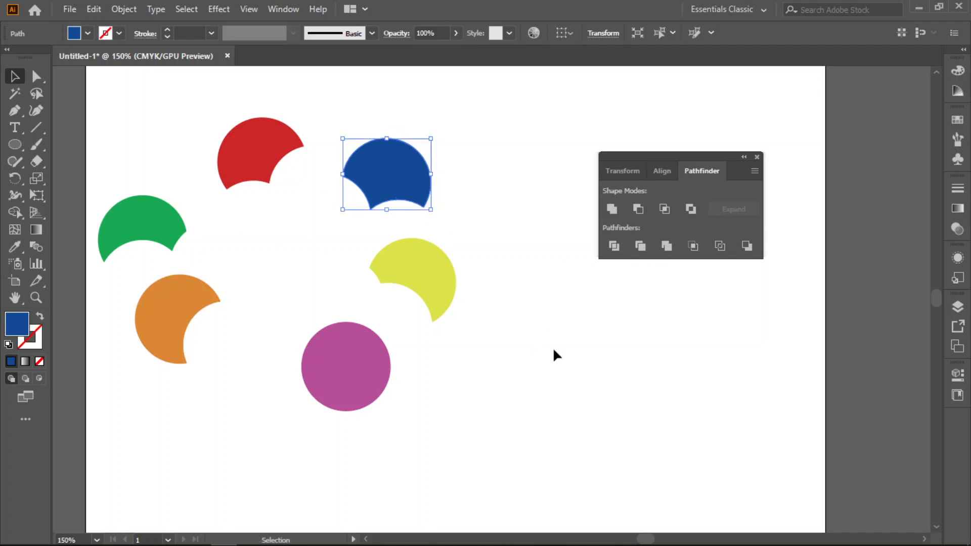
{"action": "key", "text": "ctrl+z"}
{"action": "key", "text": "ctrl+z"}
{"action": "key", "text": "ctrl+z"}
{"action": "key", "text": "ctrl+z"}
{"action": "key", "text": "ctrl+z"}
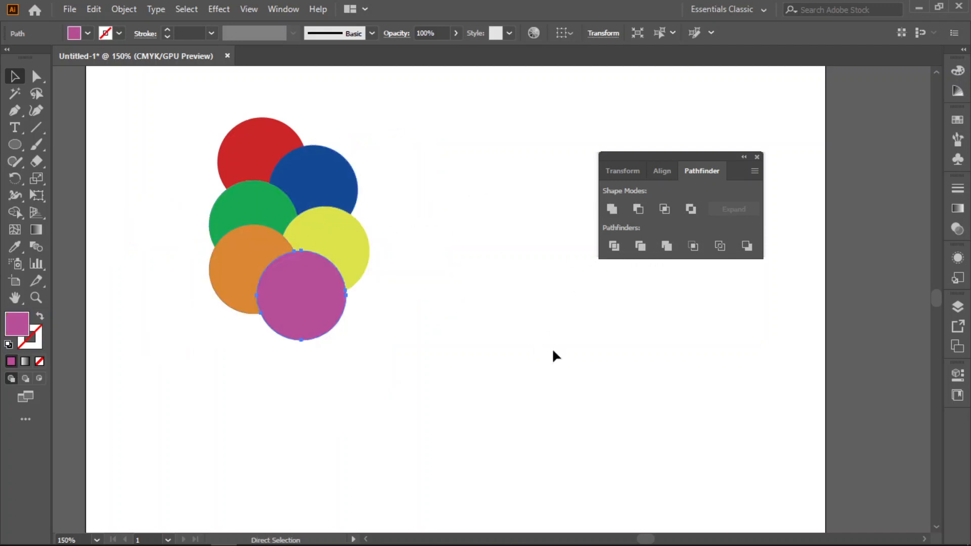
Group the six trimmed pieces and move the group off the artboard, past its right edge
{"action": "left_click_drag", "start_coordinate": [412, 126], "coordinate": [156, 421]}
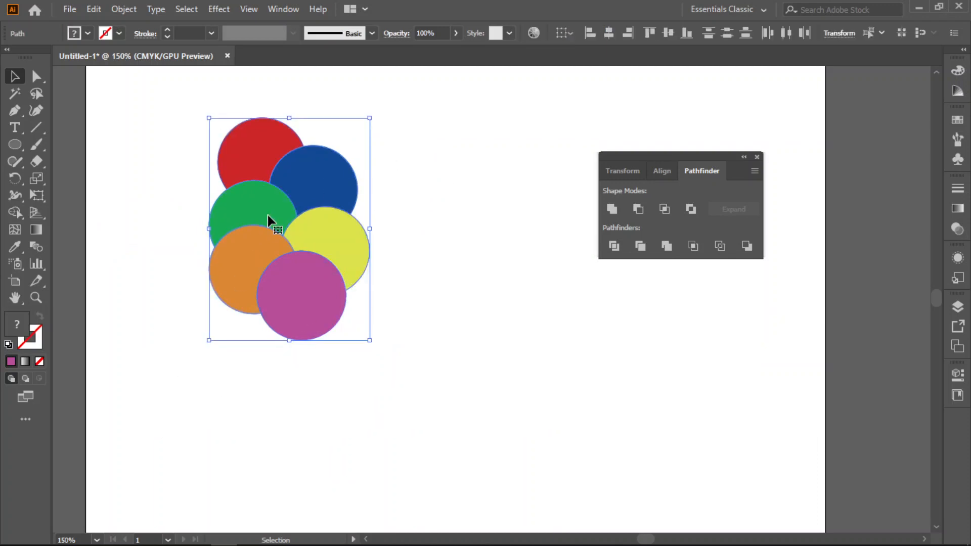
{"action": "right_click", "coordinate": [268, 214]}
{"action": "left_click", "coordinate": [316, 303]}
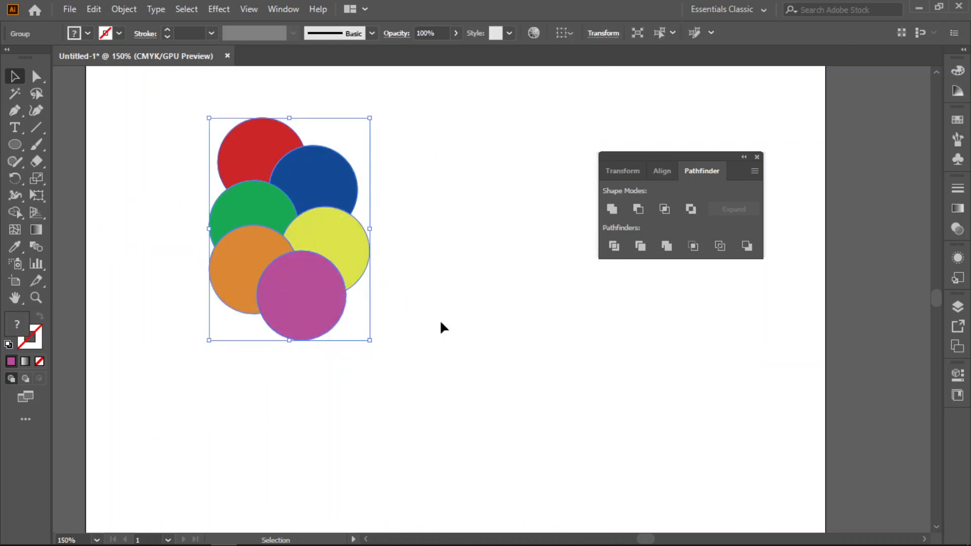
{"action": "left_click", "coordinate": [440, 326]}
{"action": "left_click_drag", "start_coordinate": [283, 222], "coordinate": [878, 338]}
{"action": "left_click", "coordinate": [641, 418]}
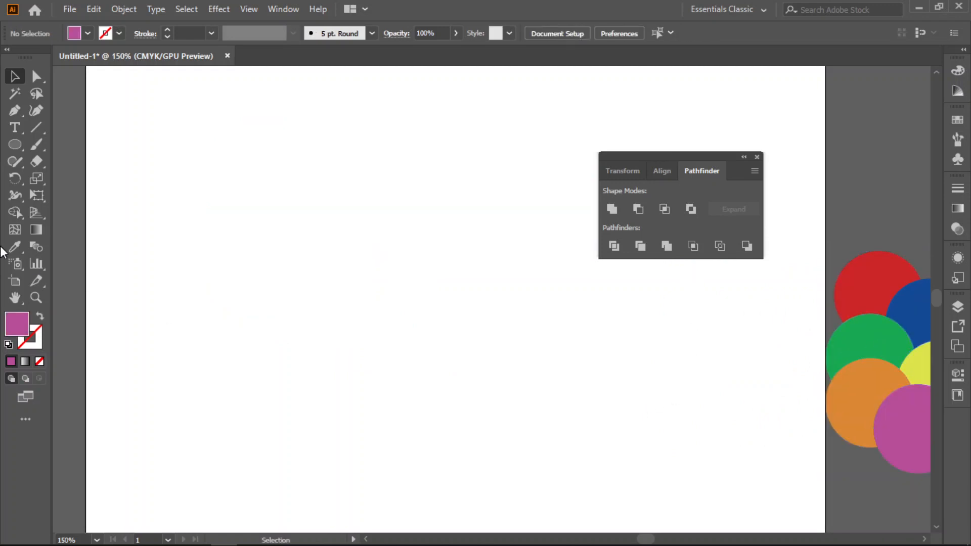
Draw a magenta circle about 24 mm across in the artboard's upper-left area and duplicate it to the right, overlapping the original
{"action": "left_click_drag", "start_coordinate": [223, 173], "coordinate": [309, 259]}
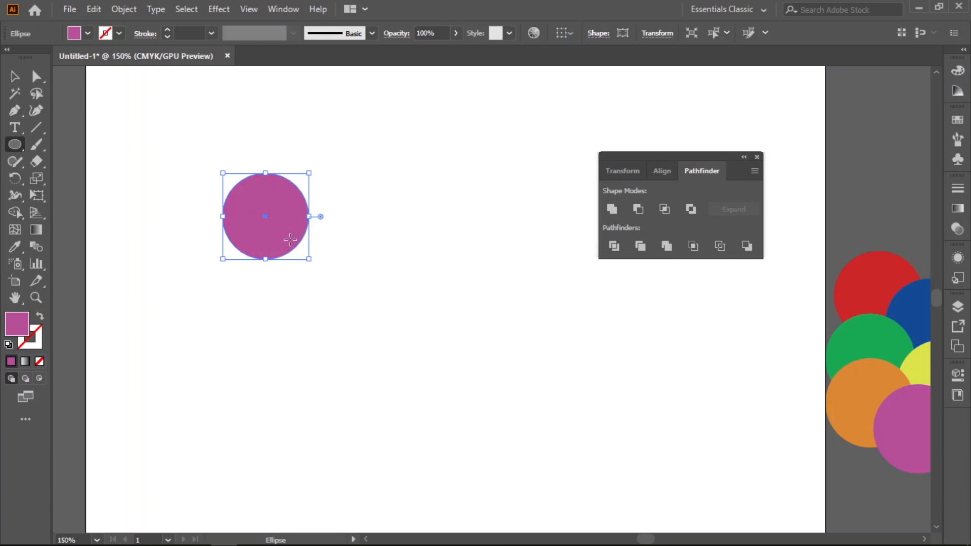
{"action": "key", "text": "v"}
{"action": "left_click_drag", "start_coordinate": [292, 235], "coordinate": [342, 239]}
{"action": "left_click", "coordinate": [394, 377]}
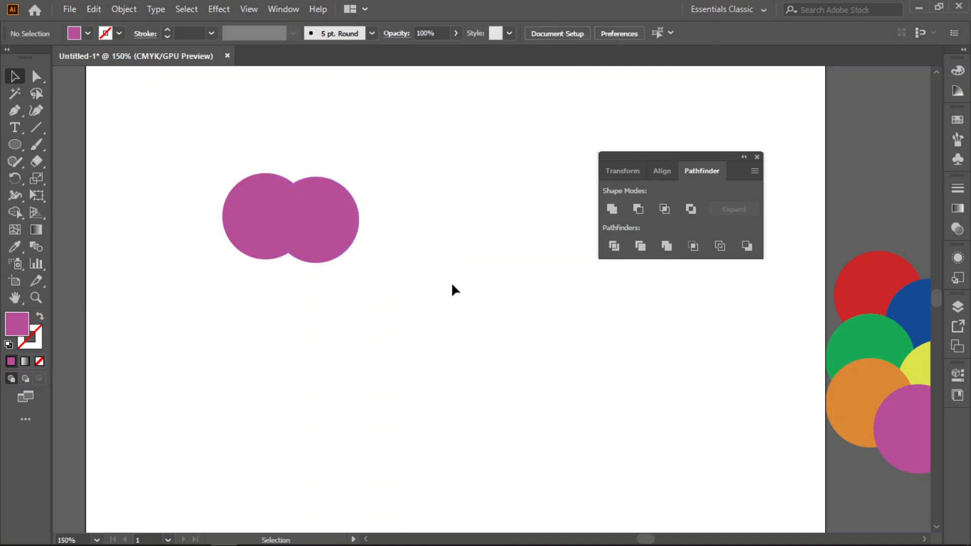
Apply the Merge pathfinder to the two overlapping magenta circles and move the merged shape slightly downward
{"action": "left_click_drag", "start_coordinate": [410, 149], "coordinate": [200, 339]}
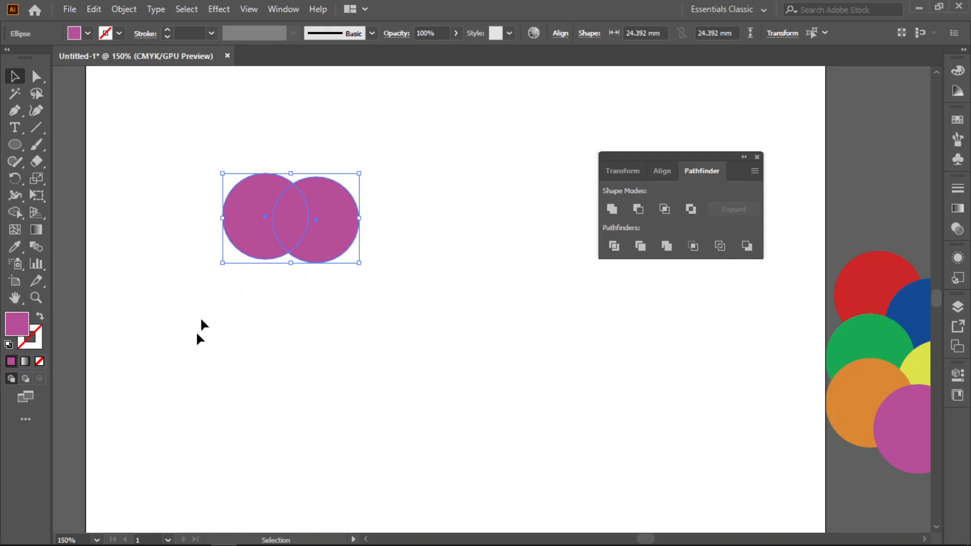
{"action": "left_click", "coordinate": [667, 250]}
{"action": "left_click", "coordinate": [355, 288]}
{"action": "mouse_move", "coordinate": [328, 241]}
{"action": "left_mouse_down"}
{"action": "mouse_move", "coordinate": [348, 220]}
{"action": "mouse_move", "coordinate": [326, 218]}
{"action": "mouse_move", "coordinate": [331, 236]}
{"action": "left_mouse_up"}
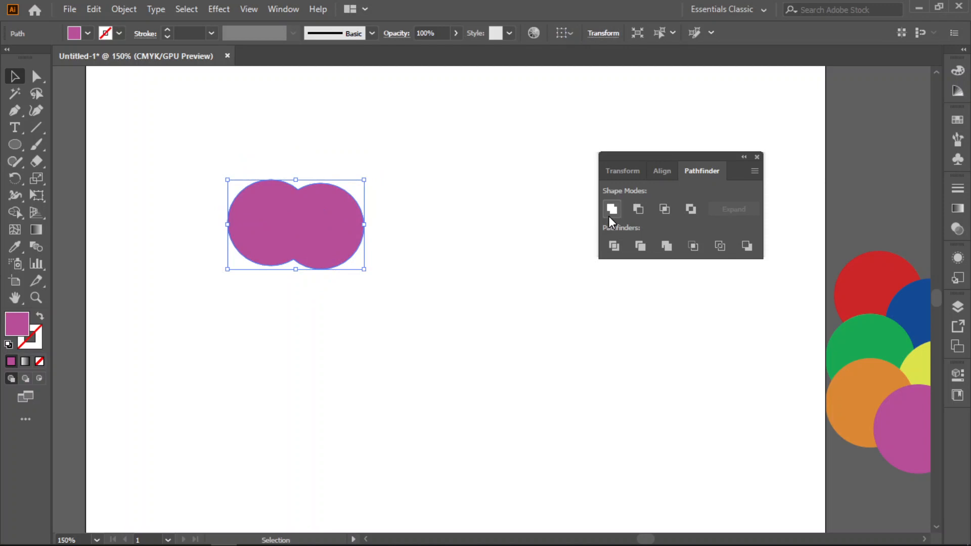
{"action": "left_click", "coordinate": [384, 363]}
{"action": "left_click_drag", "start_coordinate": [324, 245], "coordinate": [293, 295]}
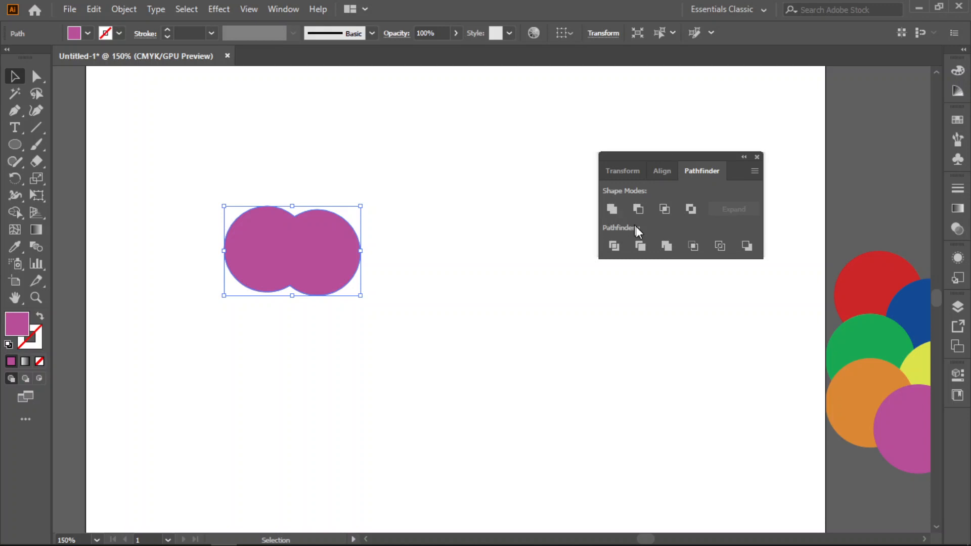
{"action": "left_click", "coordinate": [405, 332]}
{"action": "left_click", "coordinate": [310, 268]}
Undo the moves and the merge of the two magenta circles
{"action": "key", "text": "a"}
{"action": "key", "text": "ctrl+z"}
{"action": "key", "text": "ctrl+z"}
{"action": "key", "text": "ctrl+z"}
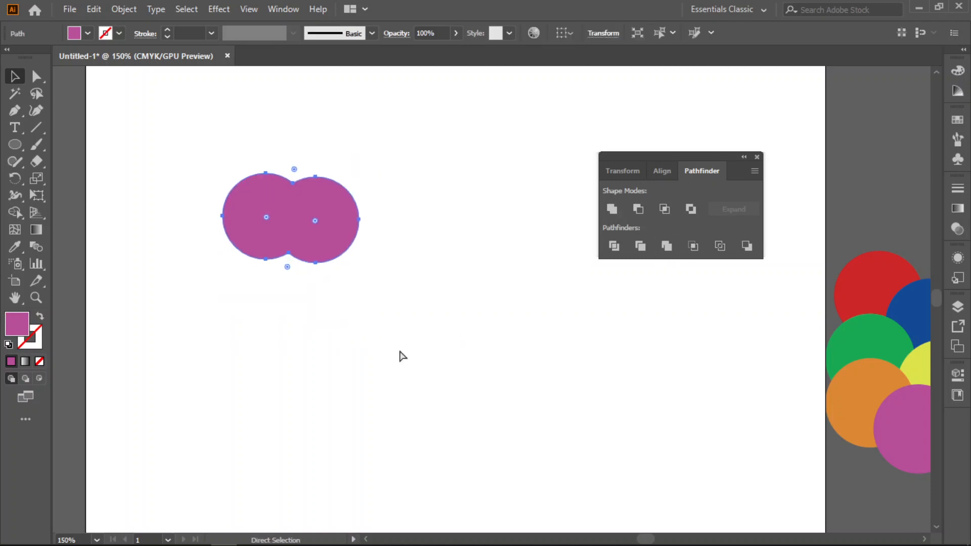
Nudge the right-hand magenta circle slightly up and left, and change its fill to dark green
{"action": "key", "text": "v"}
{"action": "double_click", "coordinate": [335, 231]}
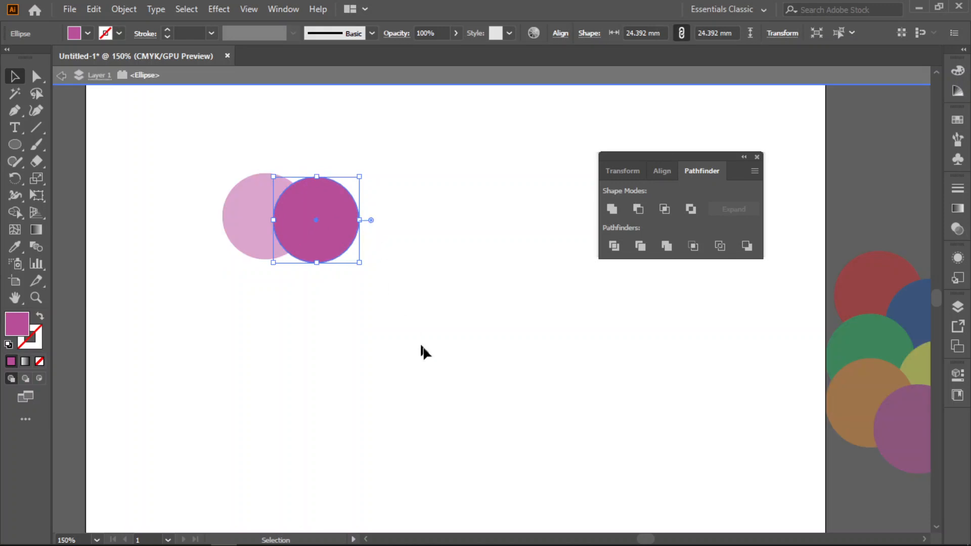
{"action": "double_click", "coordinate": [427, 267]}
{"action": "mouse_move", "coordinate": [329, 226]}
{"action": "left_mouse_down"}
{"action": "mouse_move", "coordinate": [359, 219]}
{"action": "mouse_move", "coordinate": [323, 219]}
{"action": "left_mouse_up"}
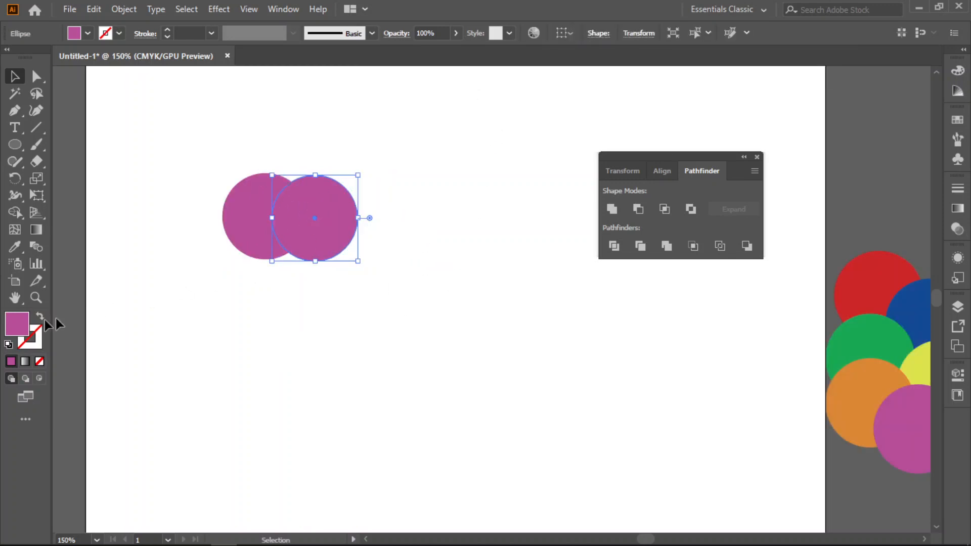
{"action": "double_click", "coordinate": [17, 324]}
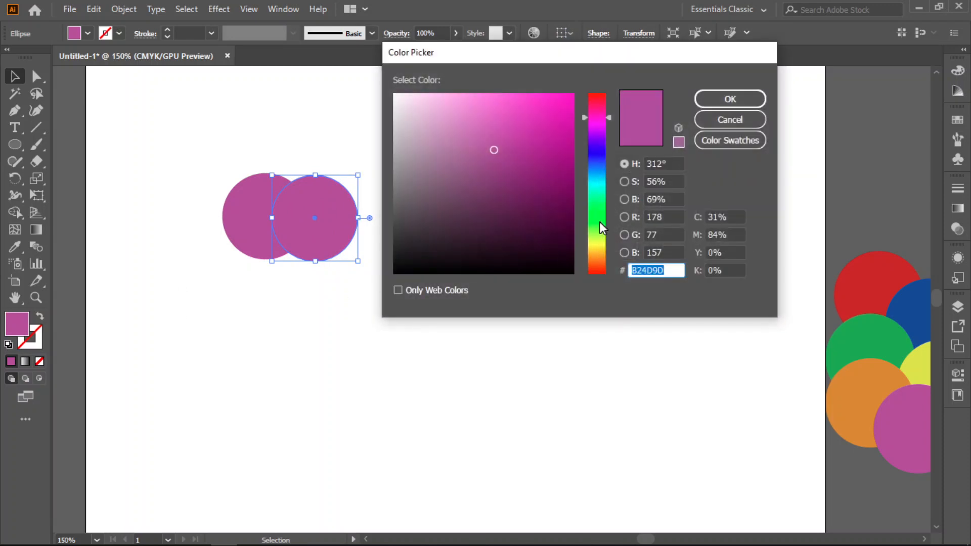
{"action": "left_click", "coordinate": [600, 223]}
{"action": "left_click", "coordinate": [546, 181]}
{"action": "left_click", "coordinate": [710, 99]}
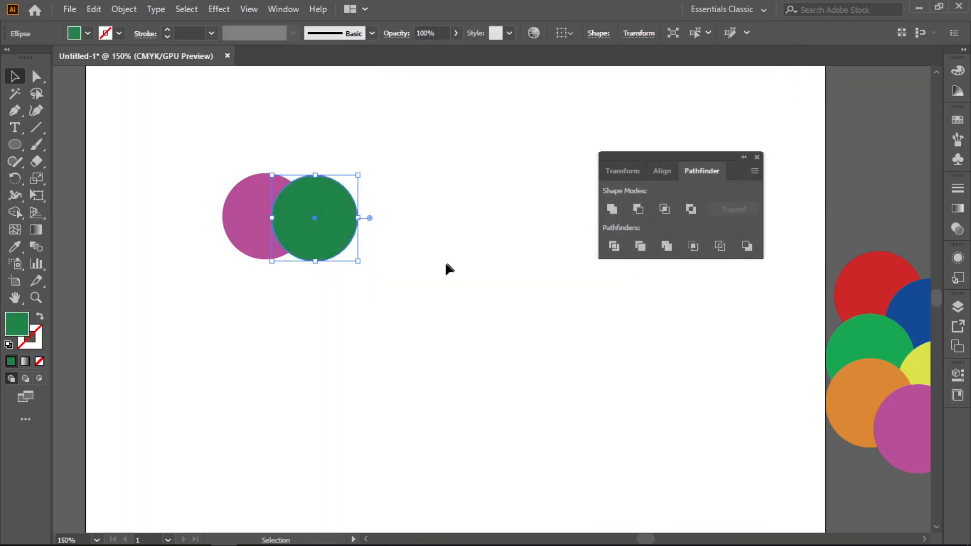
Apply the Merge pathfinder to the overlapping magenta and green circles
{"action": "left_click", "coordinate": [444, 261]}
{"action": "left_click_drag", "start_coordinate": [430, 167], "coordinate": [258, 318]}
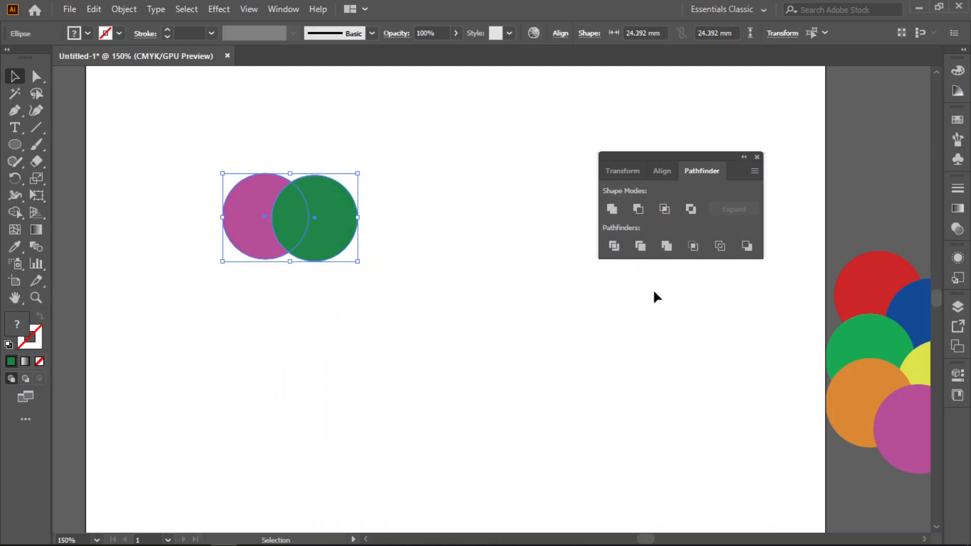
{"action": "left_click", "coordinate": [666, 246]}
{"action": "left_click", "coordinate": [464, 384]}
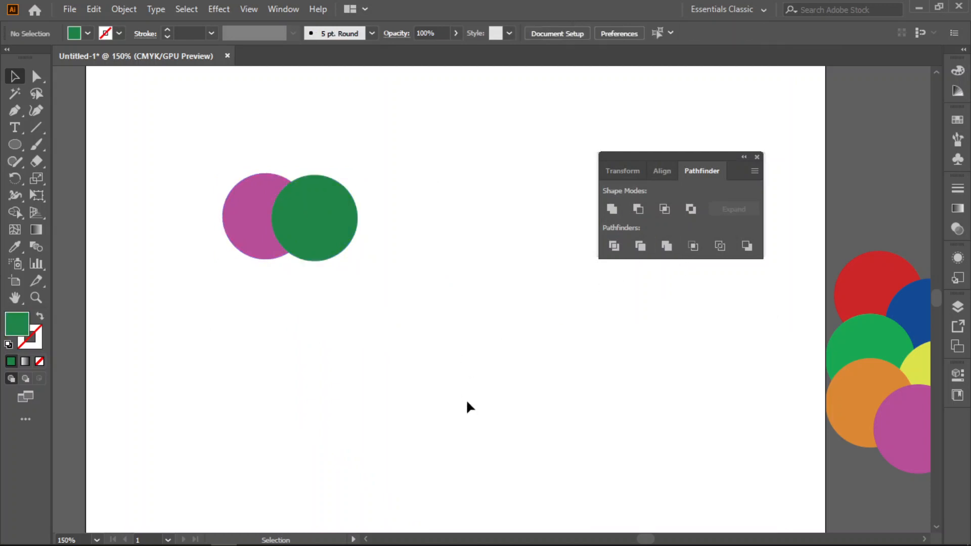
Ungroup the merged magenta and green shapes and move the green circle to the right, clear of the magenta piece
{"action": "left_click_drag", "start_coordinate": [371, 141], "coordinate": [194, 338]}
{"action": "right_click", "coordinate": [307, 201]}
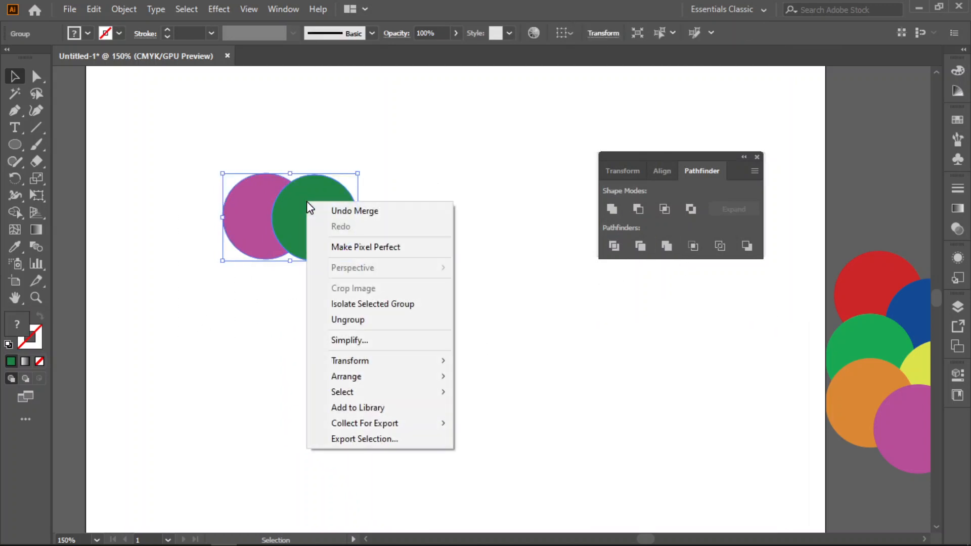
{"action": "left_click", "coordinate": [348, 319]}
{"action": "left_click_drag", "start_coordinate": [302, 241], "coordinate": [361, 220]}
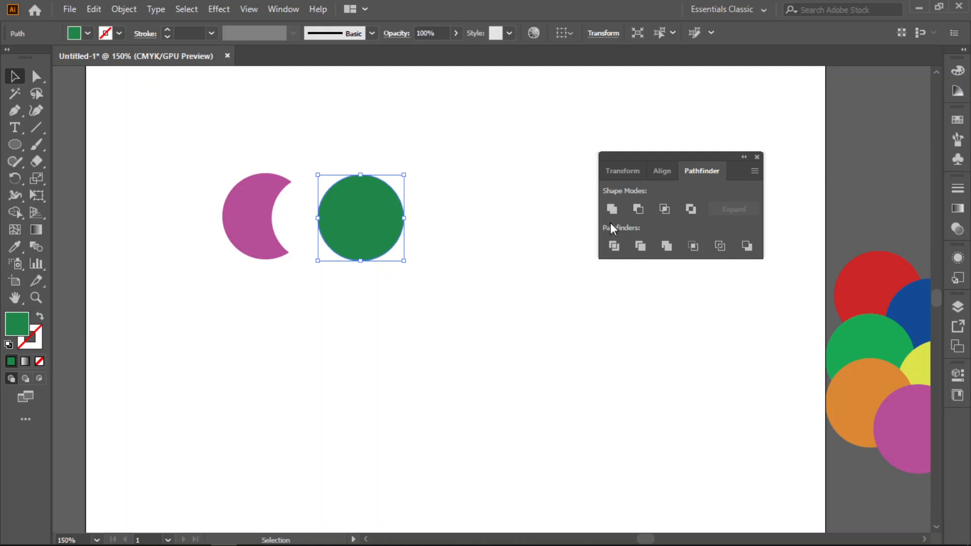
Replace the magenta and green pieces with a new green circle and an overlapping copy to its right
{"action": "left_click_drag", "start_coordinate": [436, 169], "coordinate": [202, 360]}
{"action": "key", "text": "Delete"}
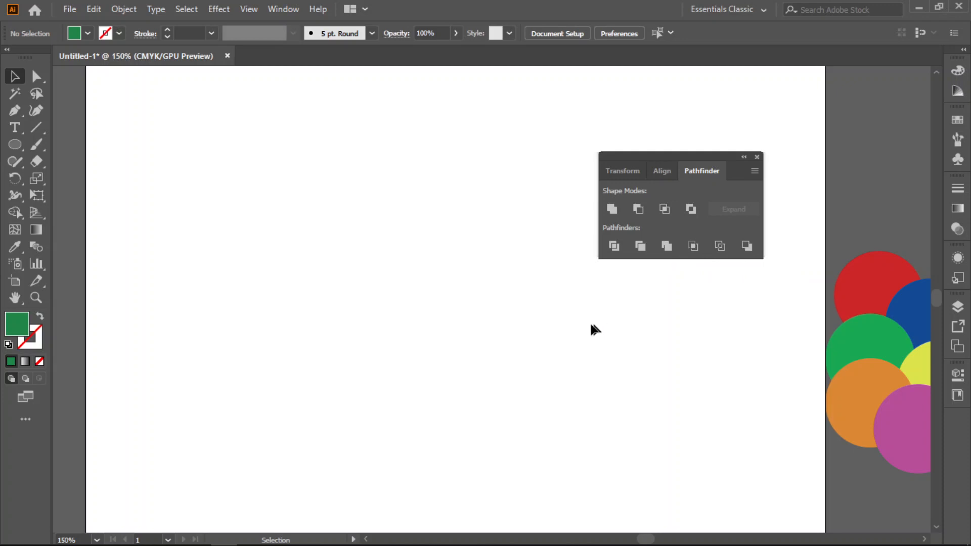
{"action": "left_click_drag", "start_coordinate": [15, 150], "coordinate": [80, 177]}
{"action": "left_click_drag", "start_coordinate": [201, 171], "coordinate": [278, 248]}
{"action": "left_click", "coordinate": [14, 81]}
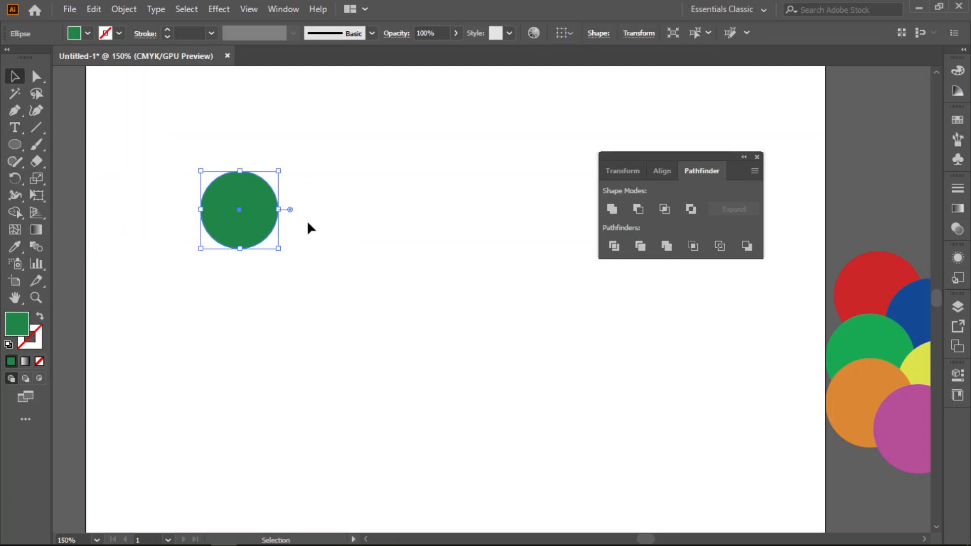
{"action": "left_click_drag", "start_coordinate": [260, 217], "coordinate": [300, 215]}
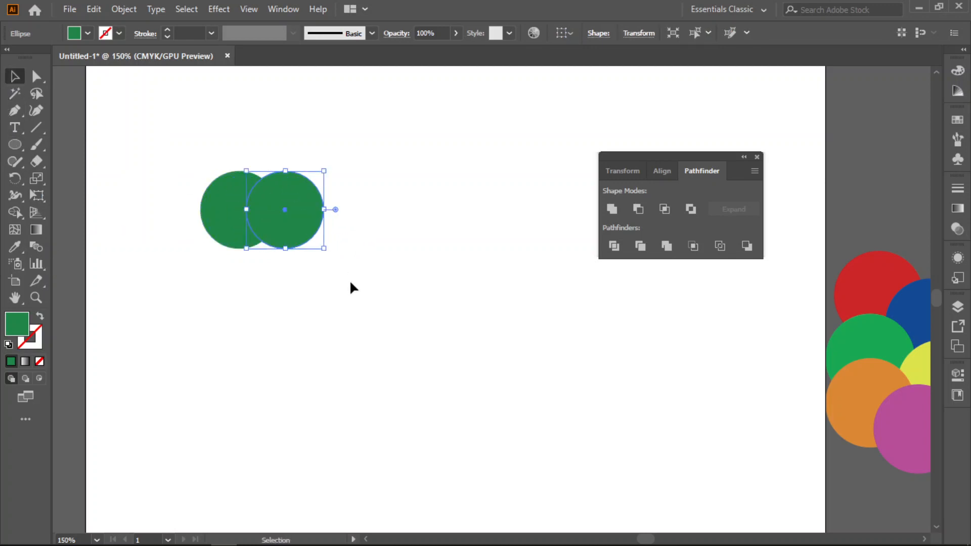
Apply the Crop pathfinder to the two overlapping green circles
{"action": "left_click_drag", "start_coordinate": [410, 146], "coordinate": [150, 356]}
{"action": "left_click", "coordinate": [692, 246]}
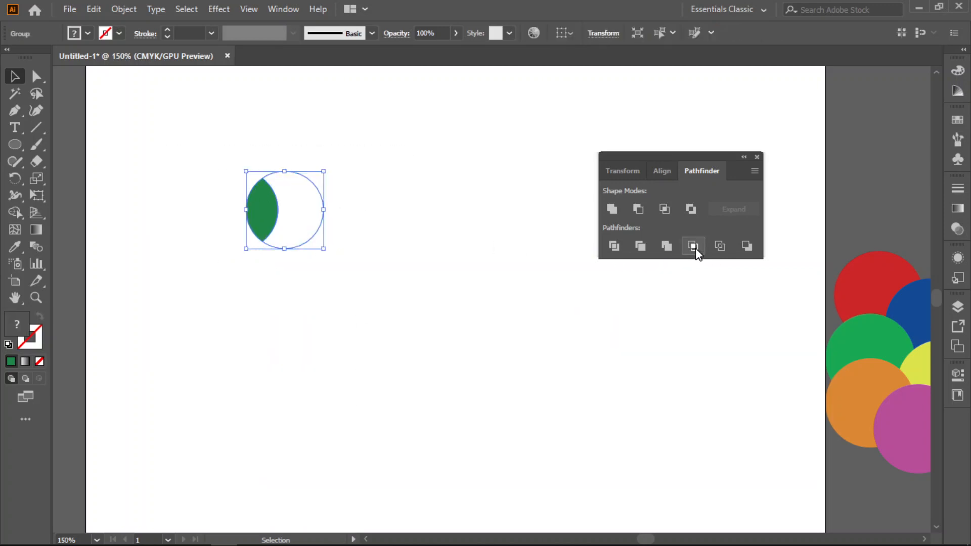
{"action": "left_click", "coordinate": [501, 396]}
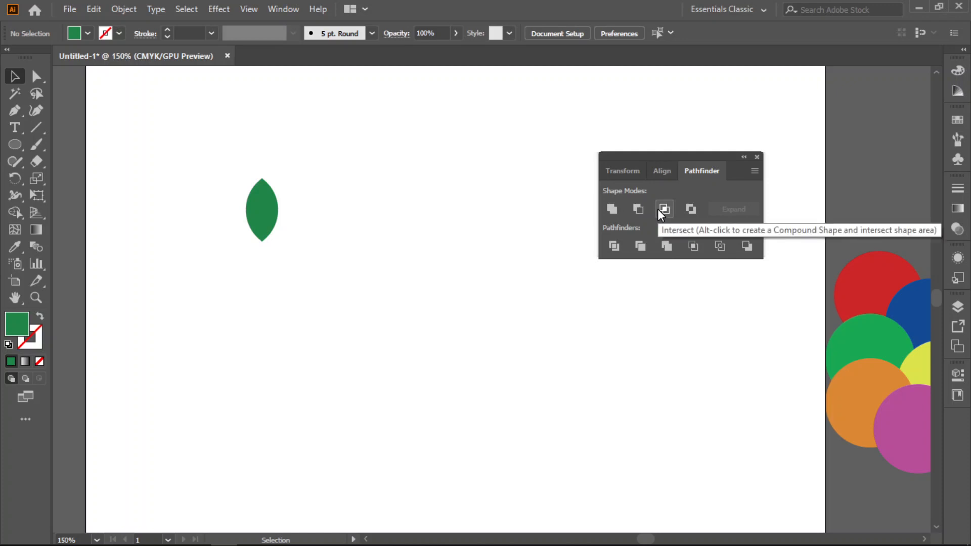
Enlarge the cropped leaf group about its center to roughly twice its size, slightly wider than tall
{"action": "left_click", "coordinate": [275, 210]}
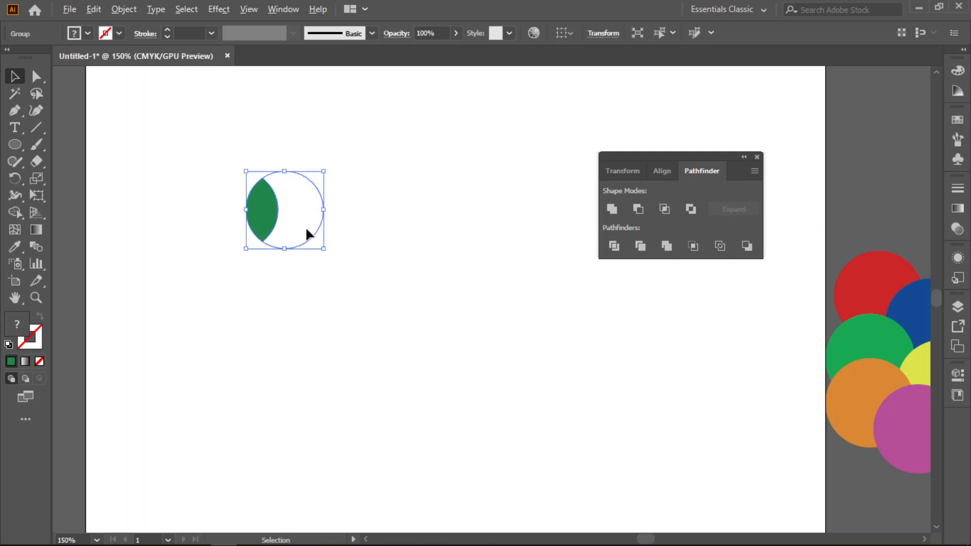
{"action": "scroll", "coordinate": [306, 229], "scroll_direction": "up", "scroll_amount": 1}
{"action": "scroll", "coordinate": [306, 229], "scroll_direction": "down", "scroll_amount": 1}
{"action": "left_click_drag", "start_coordinate": [323, 249], "coordinate": [377, 286]}
{"action": "left_click", "coordinate": [473, 418]}
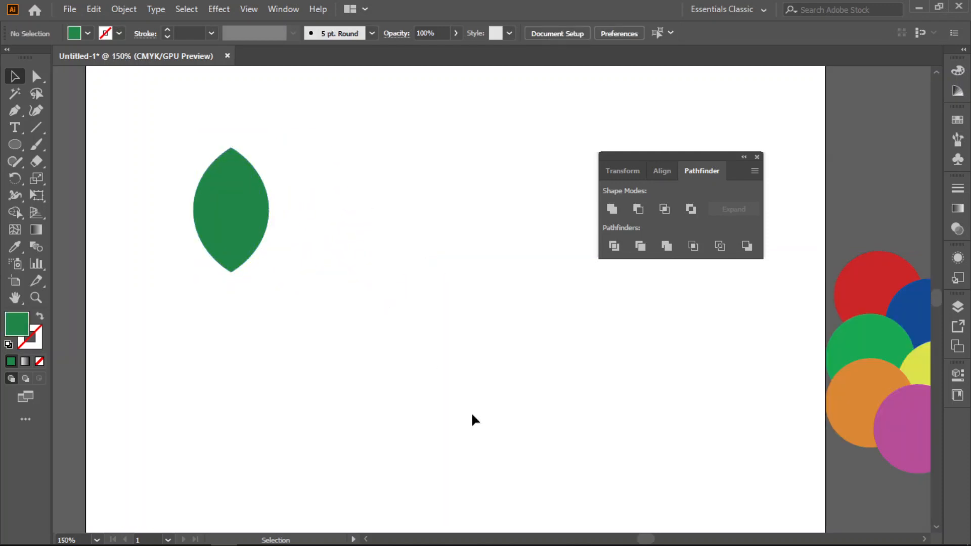
{"action": "left_click_drag", "start_coordinate": [392, 126], "coordinate": [166, 361]}
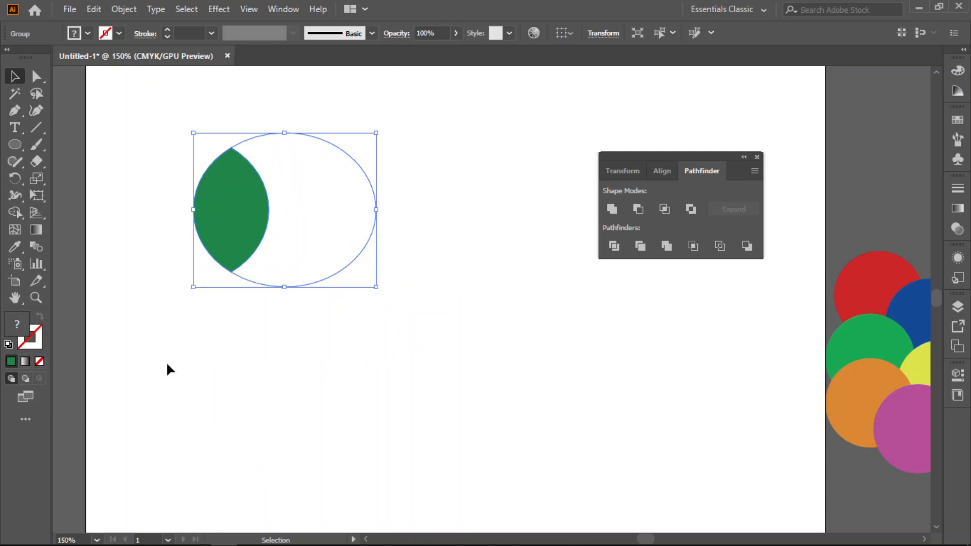
{"action": "left_click", "coordinate": [250, 427]}
Replace the cropped leaf group with a green circle about 26 mm across and an overlapping copy to its right
{"action": "left_click_drag", "start_coordinate": [419, 129], "coordinate": [187, 295]}
{"action": "key", "text": "Delete"}
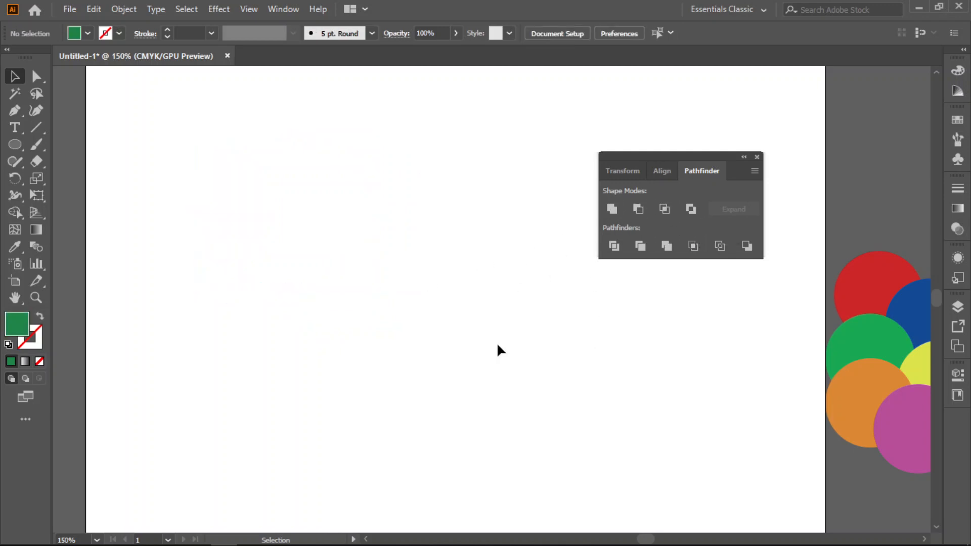
{"action": "left_click", "coordinate": [18, 146]}
{"action": "left_click_drag", "start_coordinate": [222, 196], "coordinate": [314, 286]}
{"action": "left_click", "coordinate": [13, 77]}
{"action": "left_click_drag", "start_coordinate": [283, 253], "coordinate": [336, 249]}
Try the Outline pathfinder on the two overlapping green circles, examine the outlines up close, and undo it
{"action": "left_click_drag", "start_coordinate": [419, 168], "coordinate": [208, 366]}
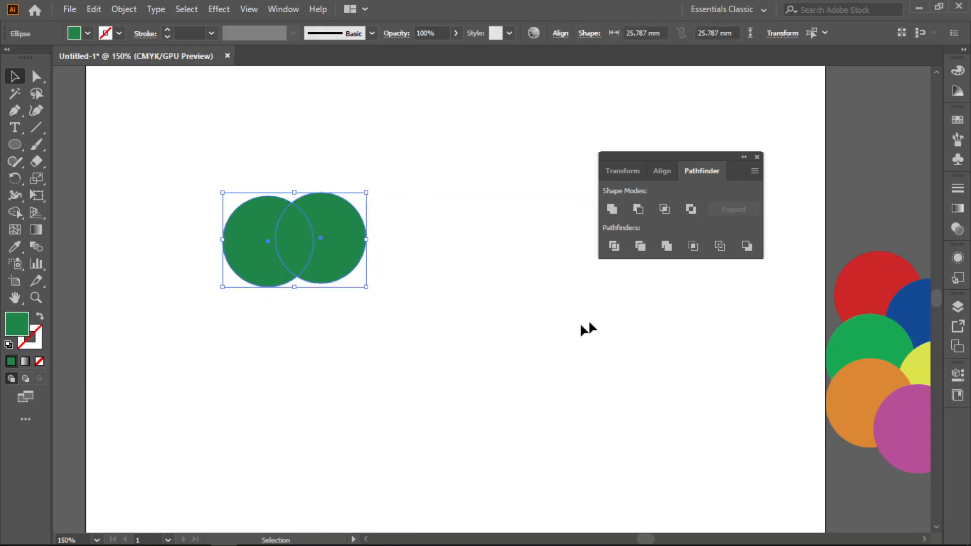
{"action": "left_click", "coordinate": [720, 248]}
{"action": "left_click", "coordinate": [329, 308]}
{"action": "scroll", "coordinate": [317, 280], "scroll_direction": "up", "scroll_amount": 4}
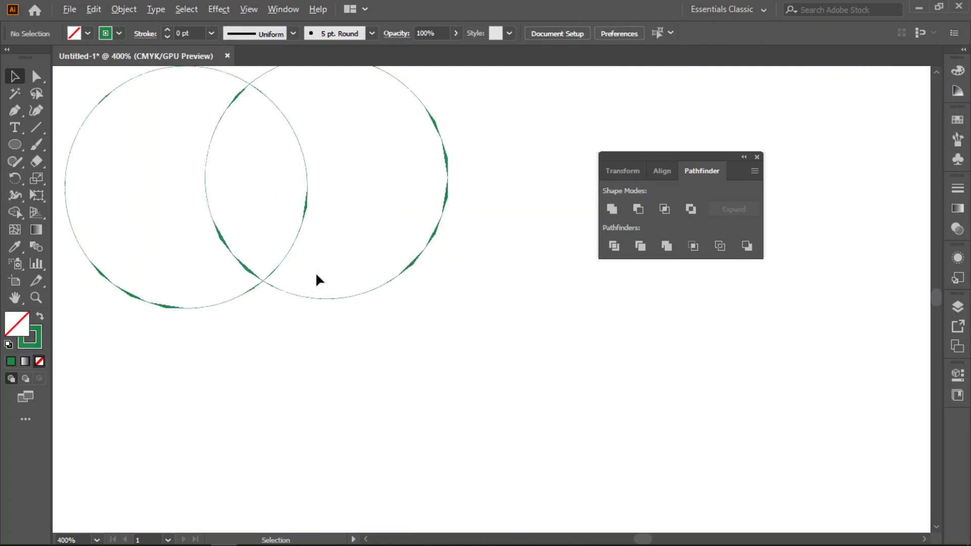
{"action": "scroll", "coordinate": [317, 280], "scroll_direction": "down", "scroll_amount": 2}
{"action": "scroll", "coordinate": [317, 279], "scroll_direction": "down", "scroll_amount": 1}
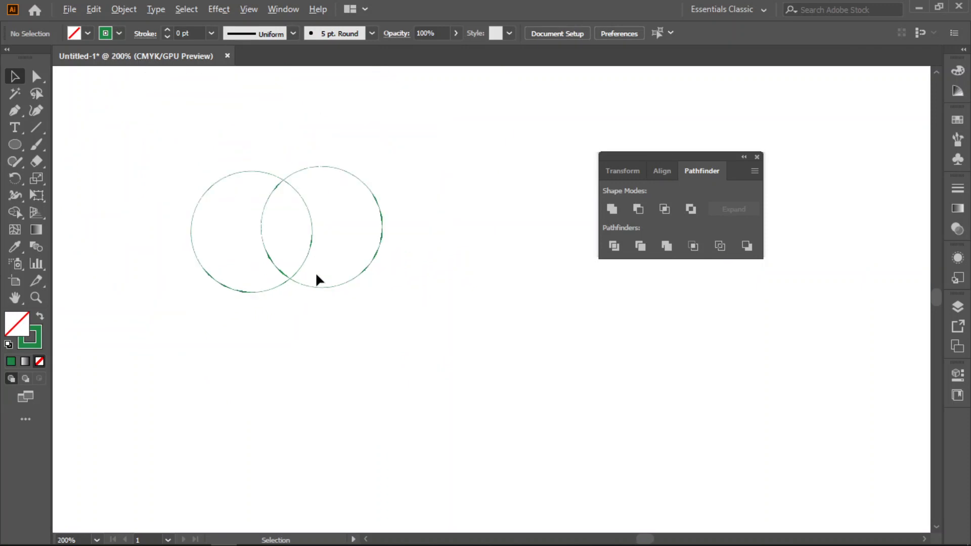
{"action": "scroll", "coordinate": [356, 274], "scroll_direction": "down", "scroll_amount": 1}
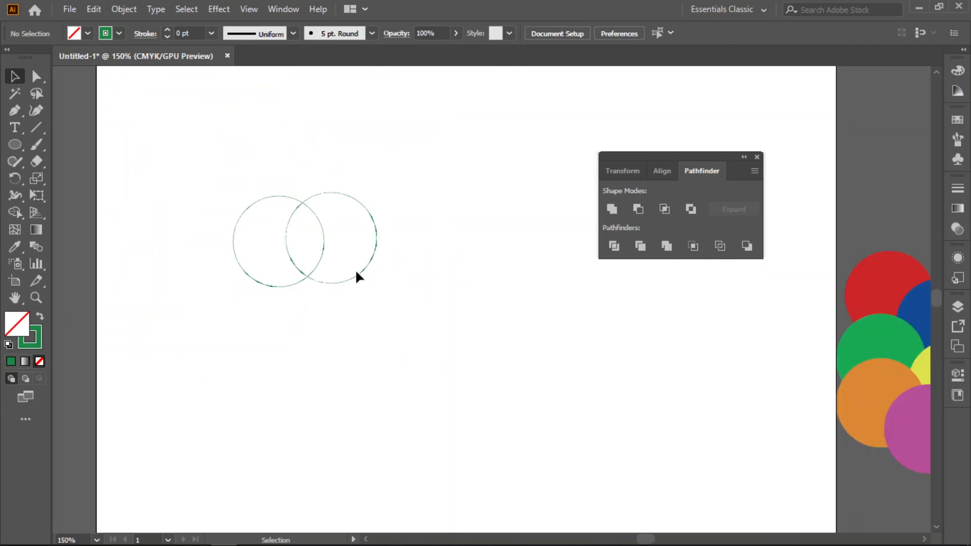
{"action": "key", "text": "ctrl+z"}
{"action": "key", "text": "ctrl+z"}
Change the fill of the right-hand green circle to a bright yellow
{"action": "left_click", "coordinate": [421, 229]}
{"action": "left_click_drag", "start_coordinate": [444, 158], "coordinate": [314, 265]}
{"action": "right_click", "coordinate": [346, 231]}
{"action": "left_click", "coordinate": [320, 289]}
{"action": "left_click", "coordinate": [327, 278]}
{"action": "double_click", "coordinate": [15, 324]}
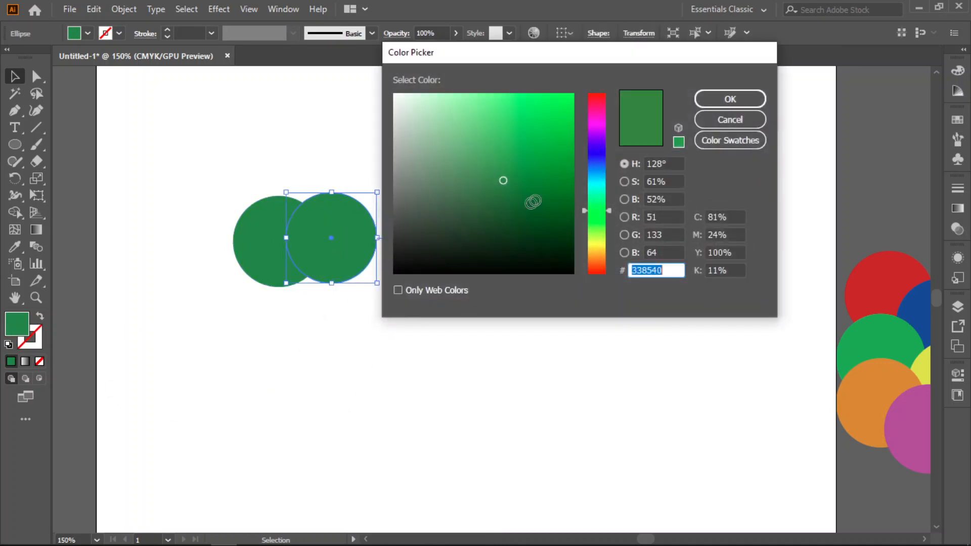
{"action": "left_click", "coordinate": [599, 230]}
{"action": "left_click", "coordinate": [602, 248]}
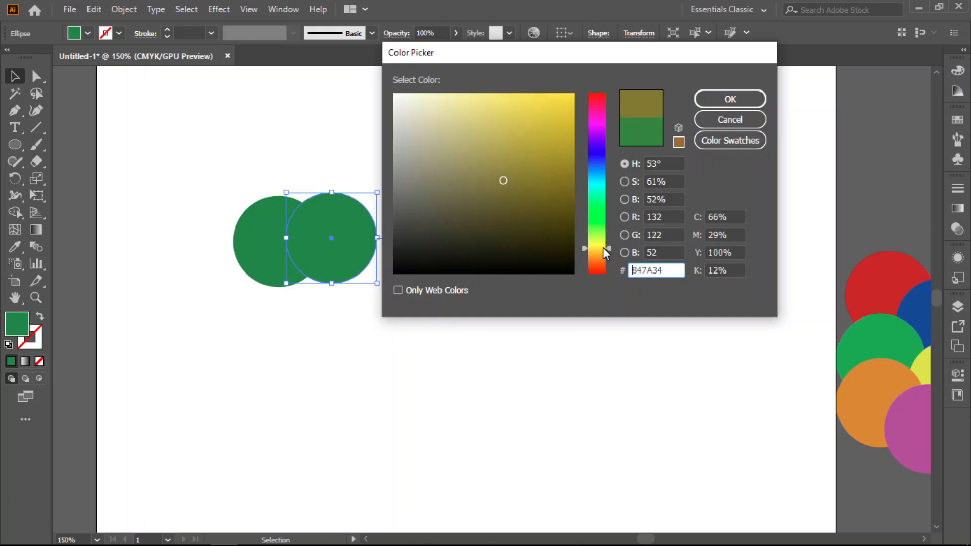
{"action": "left_click", "coordinate": [536, 113]}
{"action": "left_click", "coordinate": [708, 102]}
Apply the Outline pathfinder to the overlapping green and yellow circles and examine the outlines up close
{"action": "left_click", "coordinate": [445, 190]}
{"action": "left_click_drag", "start_coordinate": [445, 167], "coordinate": [210, 320]}
{"action": "left_click", "coordinate": [720, 246]}
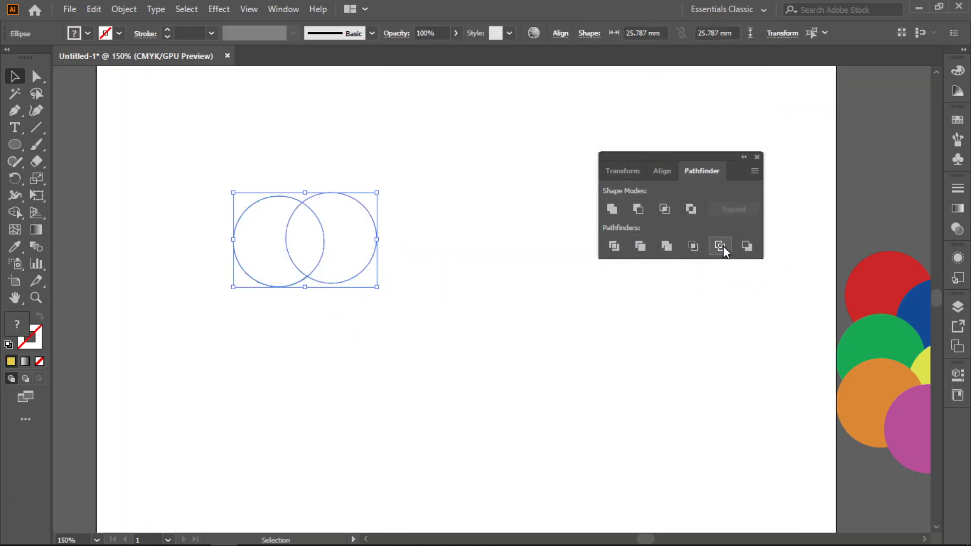
{"action": "left_click", "coordinate": [393, 261]}
{"action": "scroll", "coordinate": [368, 252], "scroll_direction": "up", "scroll_amount": 2}
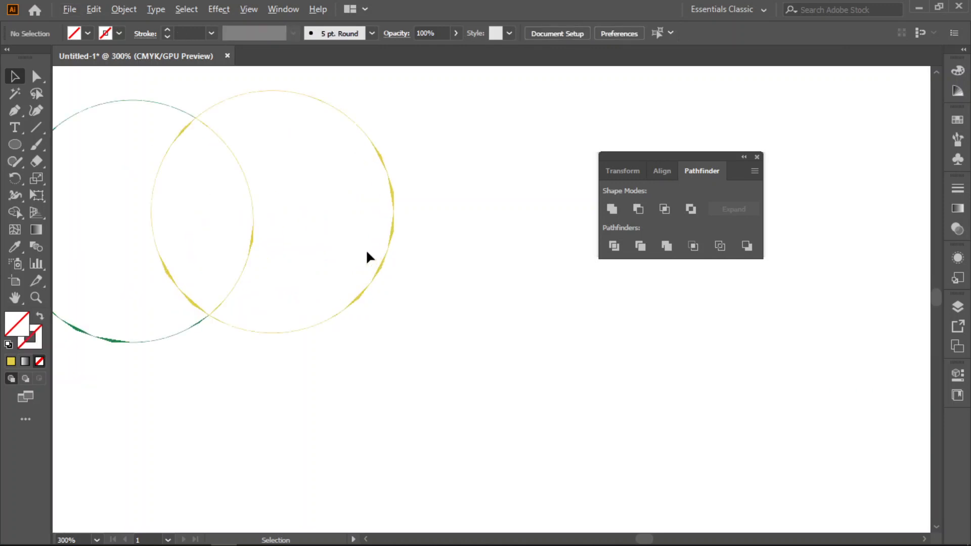
{"action": "scroll", "coordinate": [232, 268], "scroll_direction": "down", "scroll_amount": 3}
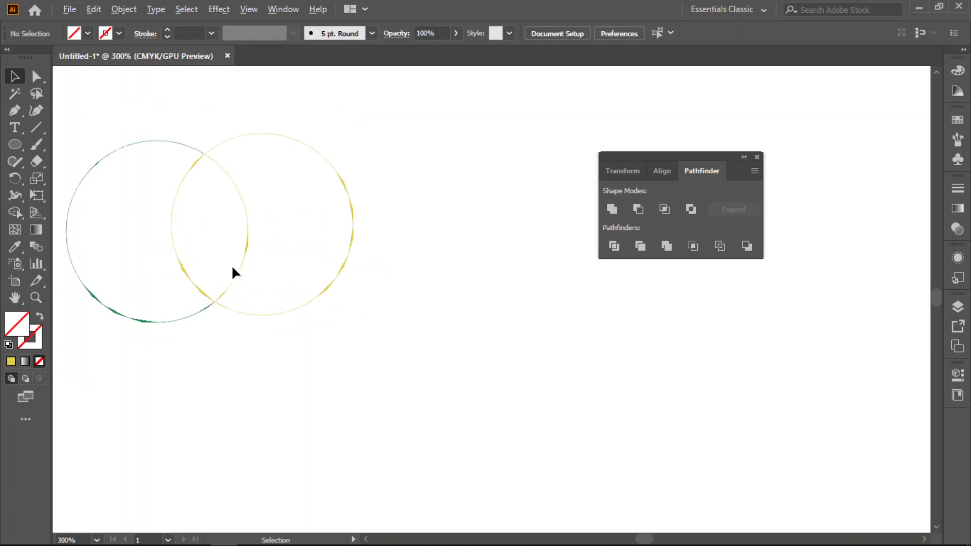
{"action": "scroll", "coordinate": [371, 354], "scroll_direction": "down", "scroll_amount": 1}
Delete the outlined circles and draw a hexagon with horizontal top and bottom edges in the artboard's upper-left area
{"action": "left_click_drag", "start_coordinate": [384, 206], "coordinate": [205, 374]}
{"action": "key", "text": "Delete"}
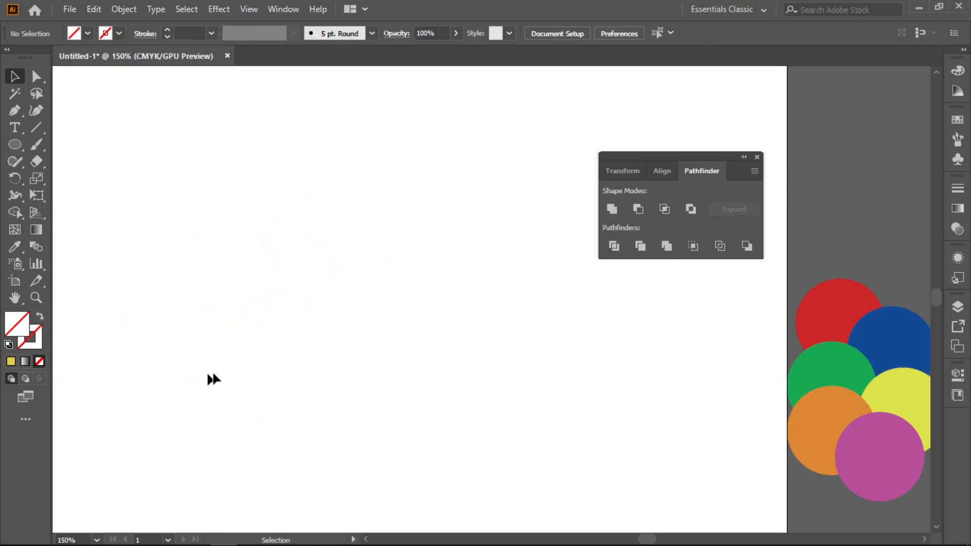
{"action": "left_click_drag", "start_coordinate": [17, 149], "coordinate": [73, 195]}
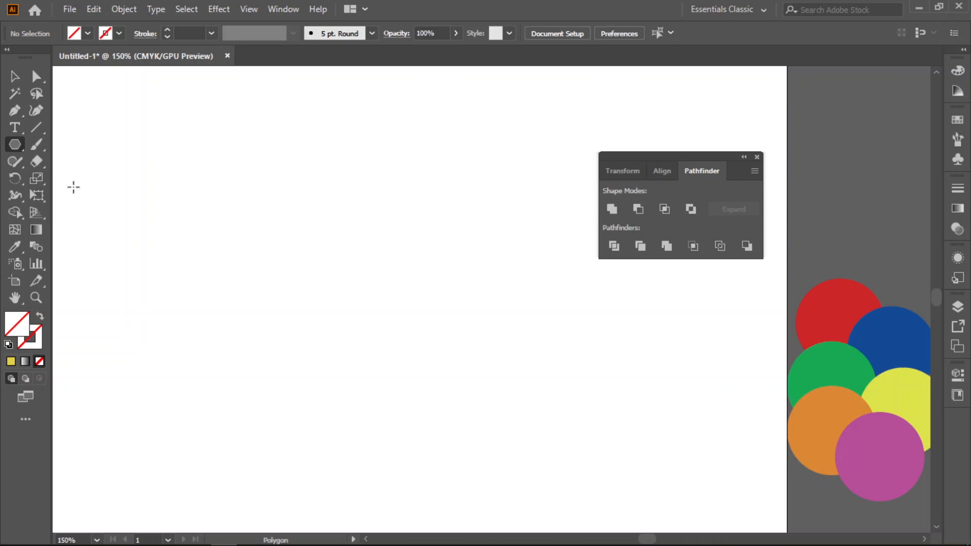
{"action": "left_click_drag", "start_coordinate": [160, 173], "coordinate": [212, 242]}
{"action": "left_click_drag", "start_coordinate": [243, 268], "coordinate": [201, 245]}
{"action": "left_click", "coordinate": [14, 76]}
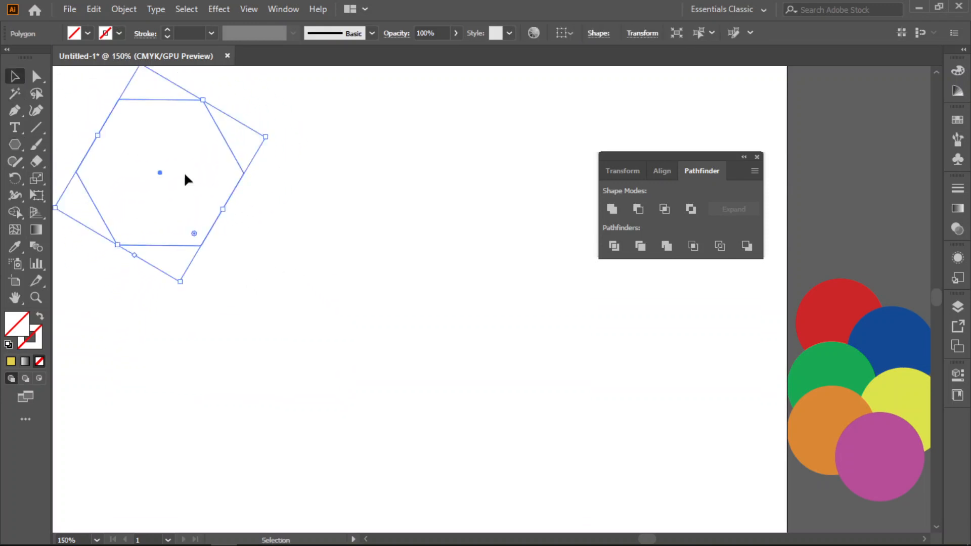
Fill the unfilled hexagon with the last used yellow
{"action": "left_click", "coordinate": [121, 215]}
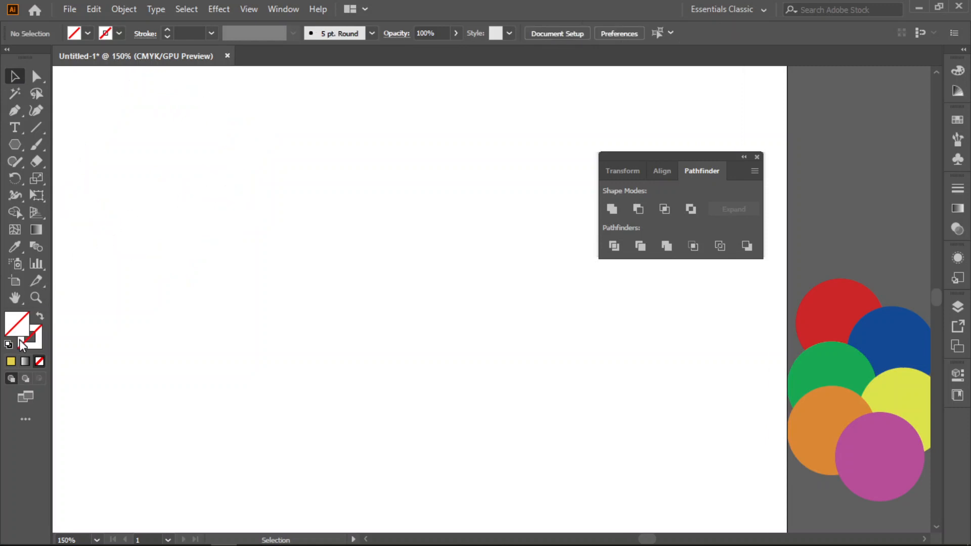
{"action": "left_click", "coordinate": [10, 362]}
{"action": "left_click_drag", "start_coordinate": [328, 135], "coordinate": [108, 294]}
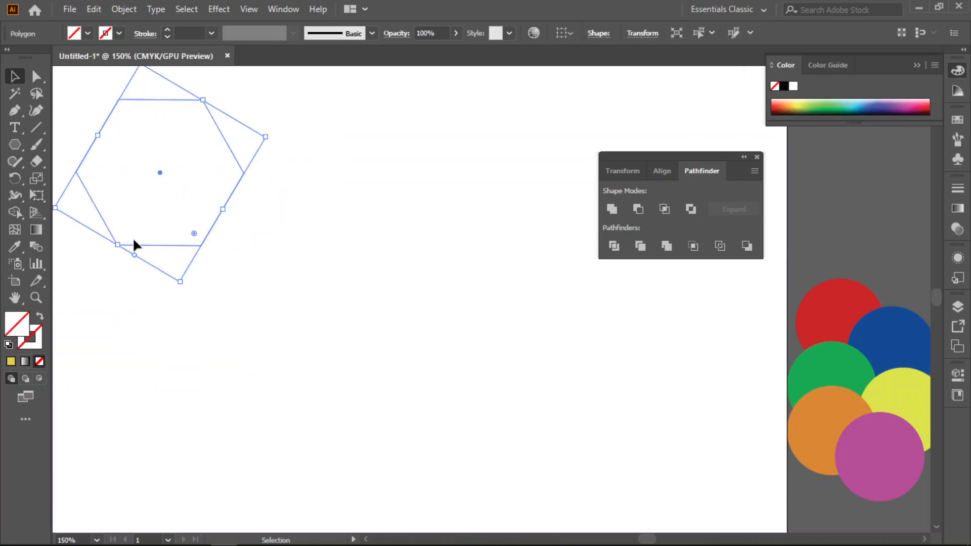
{"action": "left_click", "coordinate": [11, 362]}
Move the yellow hexagon right and down and place a copy beside it on the right, overlapping by about half
{"action": "left_click_drag", "start_coordinate": [167, 216], "coordinate": [391, 258]}
{"action": "left_click", "coordinate": [326, 393]}
{"action": "left_click", "coordinate": [403, 397]}
Change the fill of the right-hand hexagon to dark brown, #49400A
{"action": "left_click", "coordinate": [369, 182]}
{"action": "left_click", "coordinate": [370, 183]}
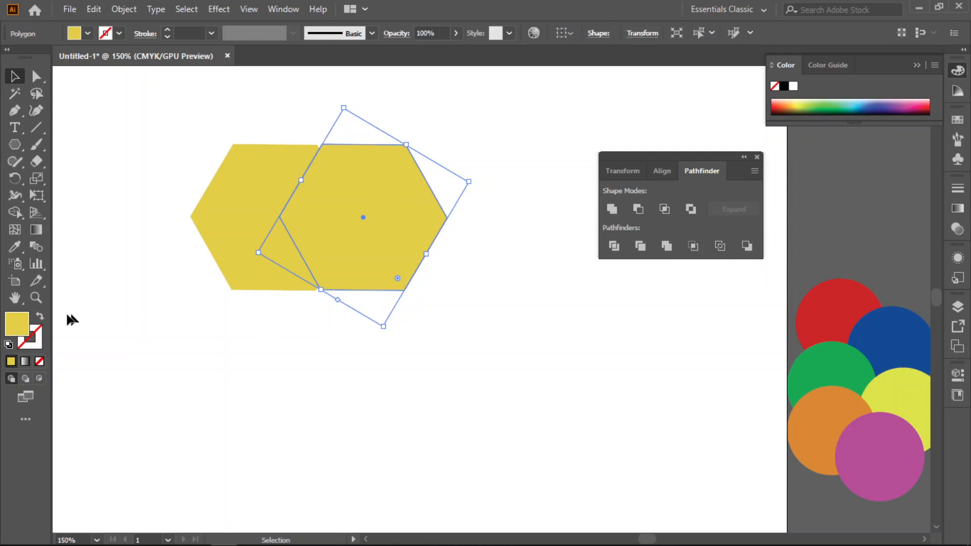
{"action": "double_click", "coordinate": [18, 326]}
{"action": "left_click", "coordinate": [550, 222]}
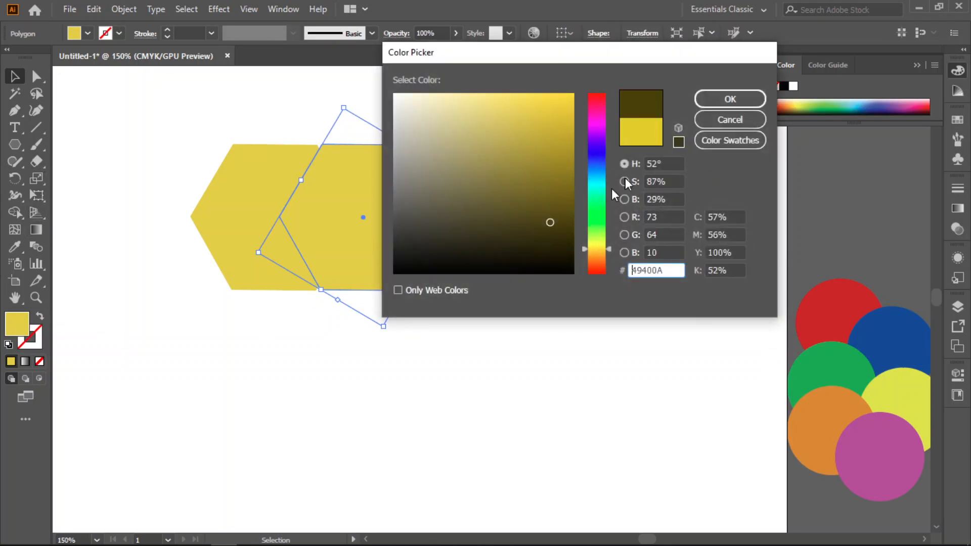
{"action": "left_click", "coordinate": [708, 100]}
{"action": "left_click", "coordinate": [441, 445]}
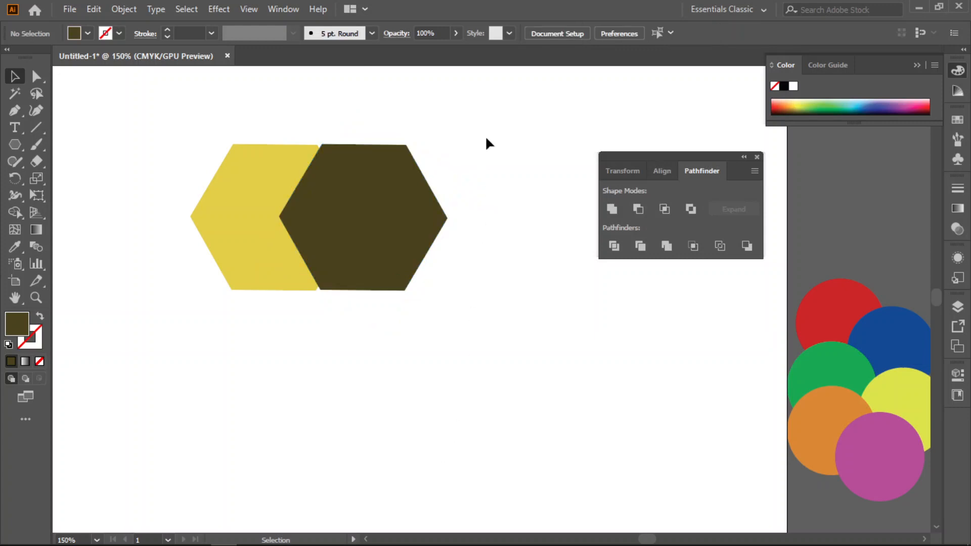
Subtract the yellow hexagon from the dark brown one with Minus Back, and delete the resulting shape
{"action": "left_click_drag", "start_coordinate": [462, 162], "coordinate": [215, 494]}
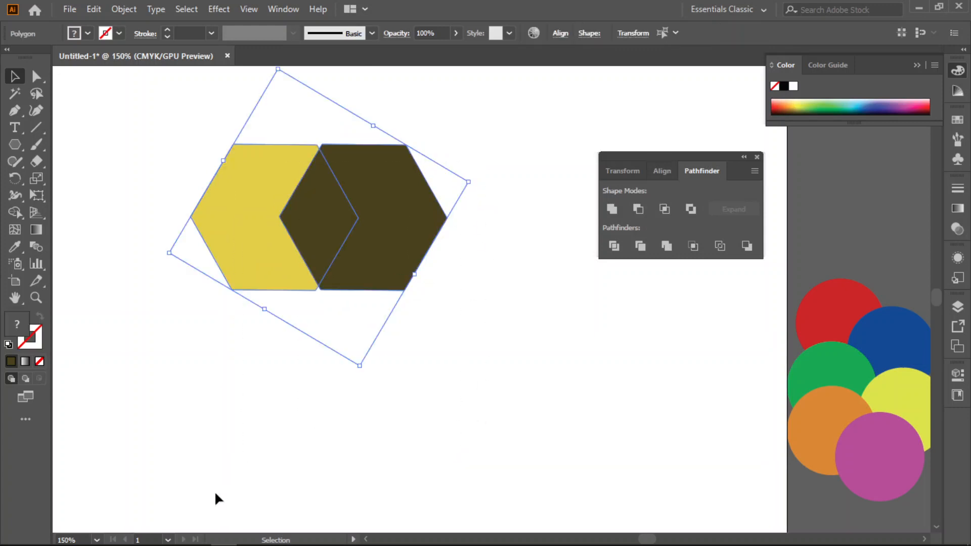
{"action": "left_click", "coordinate": [747, 246]}
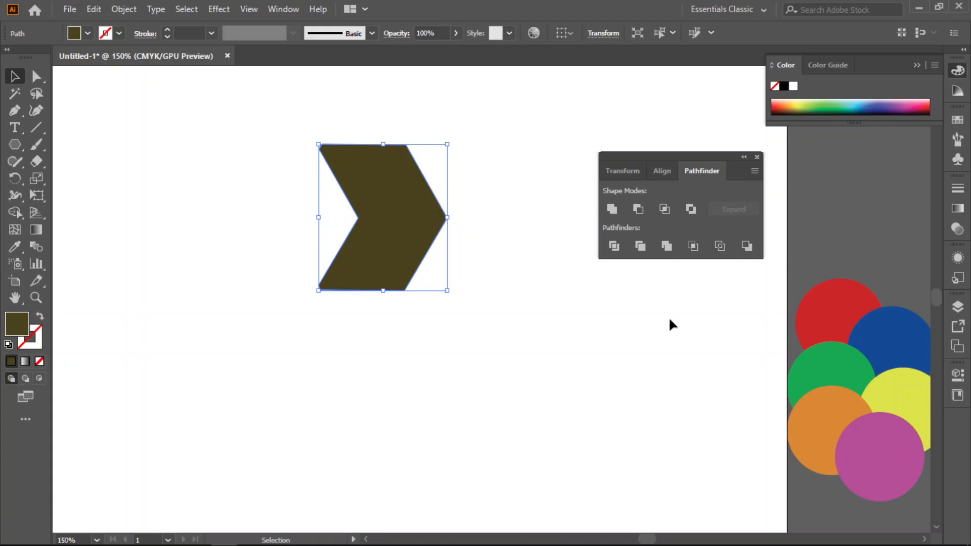
{"action": "key", "text": "Delete"}
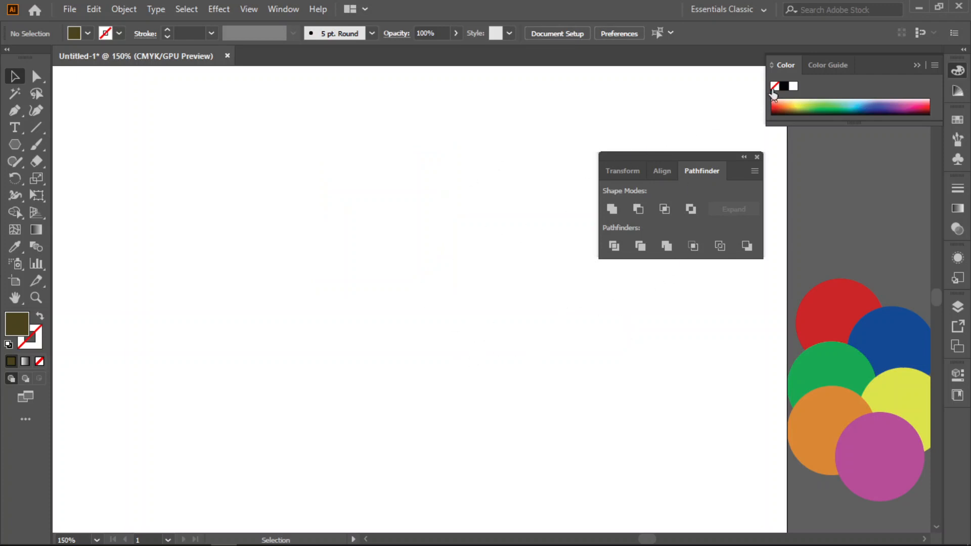
{"action": "left_click", "coordinate": [916, 65]}
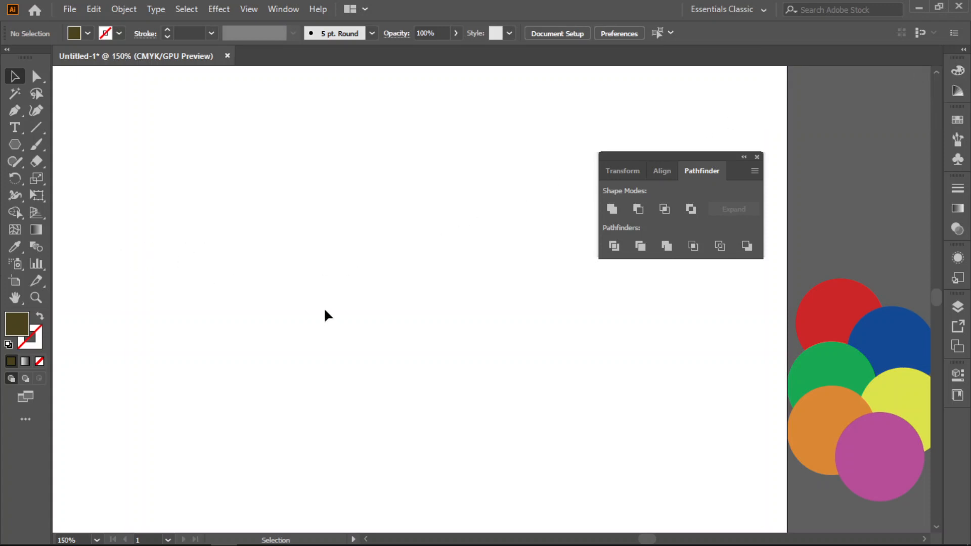
Draw a large circle with the Ellipse tool and move it slightly up in the artboard's upper-left area
{"action": "left_click_drag", "start_coordinate": [16, 147], "coordinate": [57, 178]}
{"action": "left_click_drag", "start_coordinate": [217, 206], "coordinate": [405, 347]}
{"action": "left_click", "coordinate": [14, 76]}
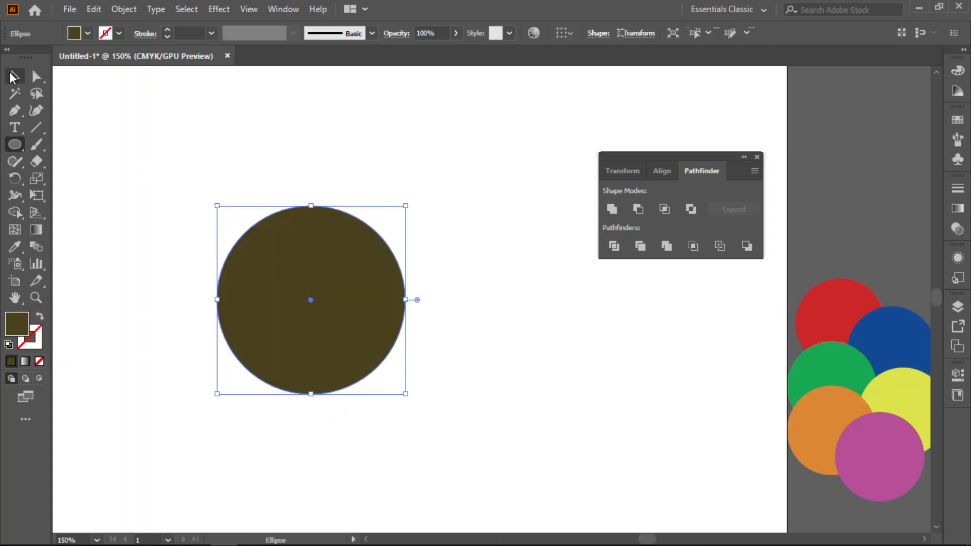
{"action": "left_click_drag", "start_coordinate": [326, 259], "coordinate": [322, 219]}
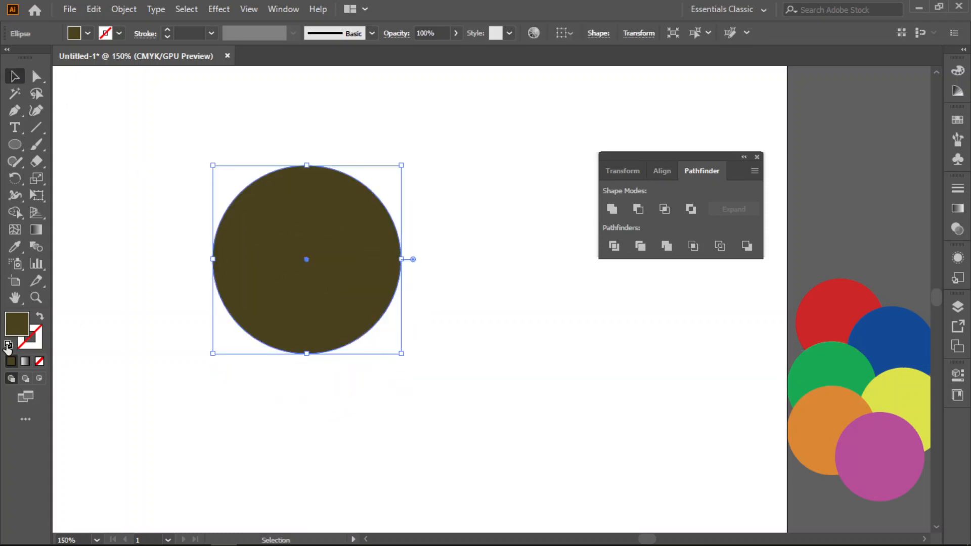
Reset the circle to the default white fill and black 1 pt stroke
{"action": "left_click", "coordinate": [9, 344]}
{"action": "left_click", "coordinate": [403, 444]}
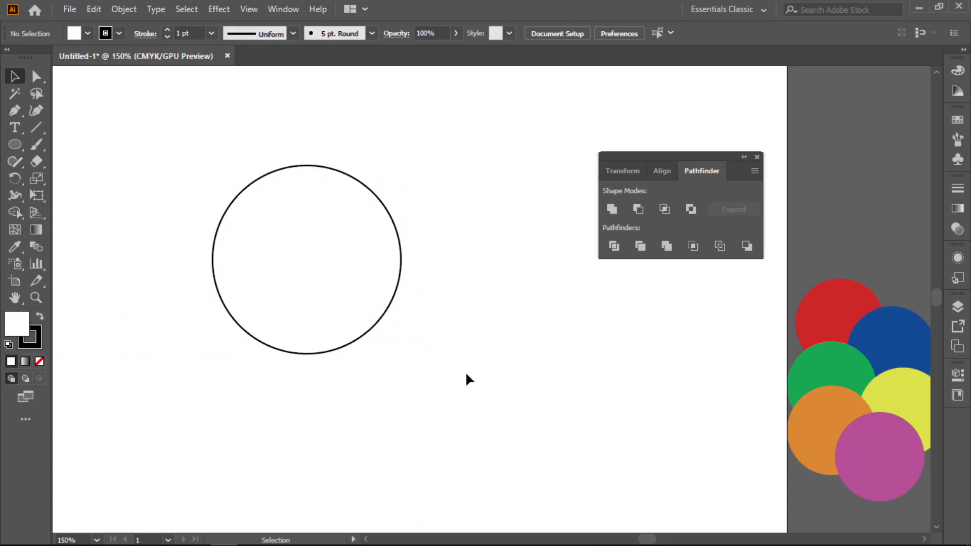
{"action": "left_click", "coordinate": [340, 173]}
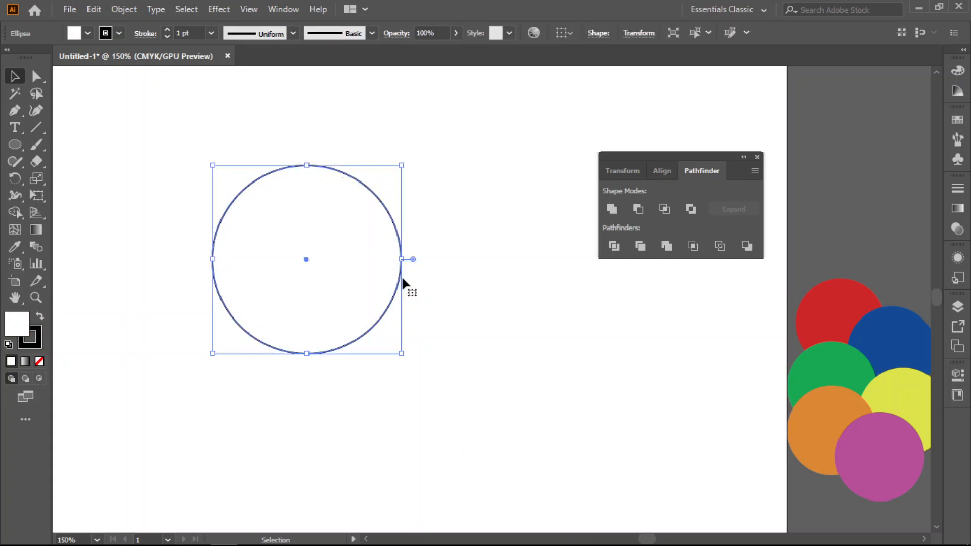
{"action": "left_click", "coordinate": [137, 213]}
{"action": "left_click", "coordinate": [361, 291]}
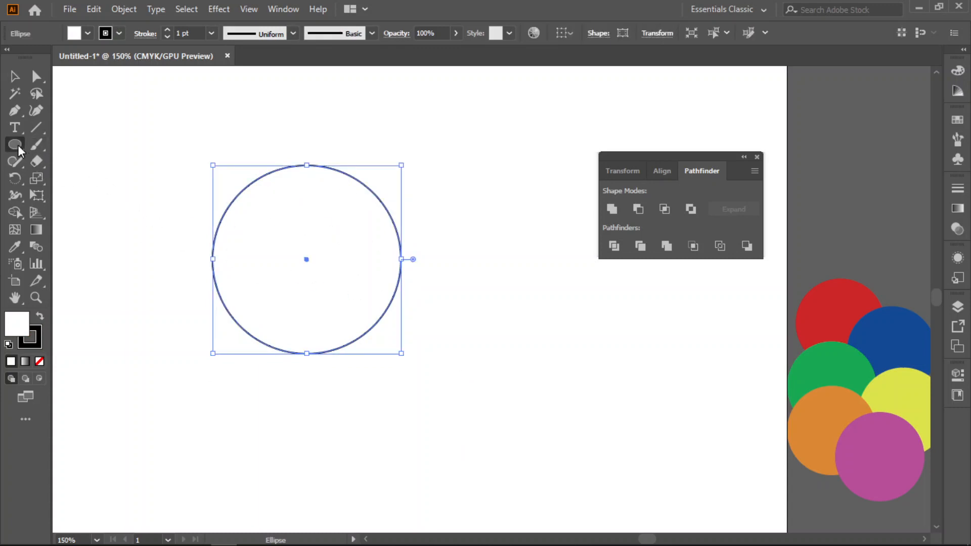
Draw a small upright ellipse centered on the large circle's top edge
{"action": "left_click_drag", "start_coordinate": [17, 144], "coordinate": [56, 177]}
{"action": "left_click_drag", "start_coordinate": [297, 146], "coordinate": [323, 166]}
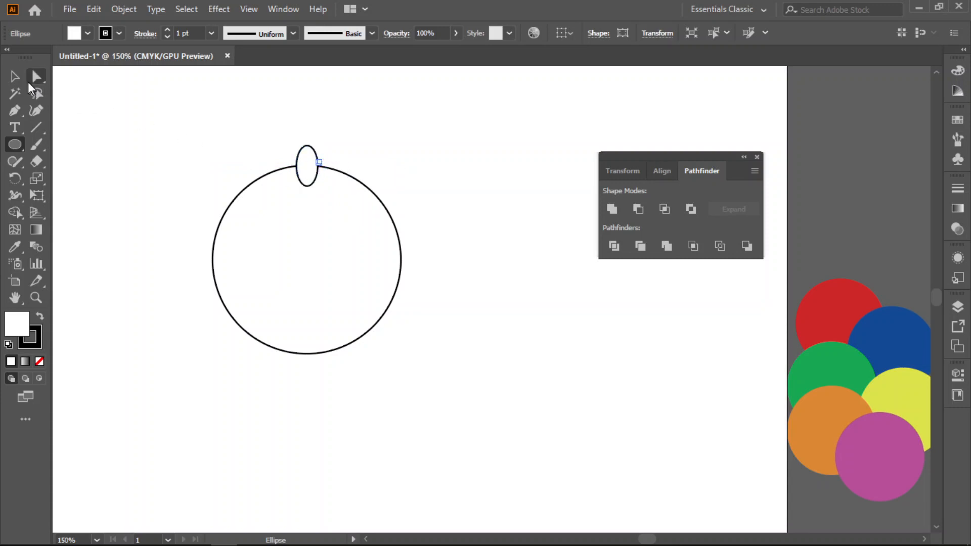
{"action": "key", "text": "v"}
{"action": "left_click", "coordinate": [202, 115]}
{"action": "left_click", "coordinate": [306, 161]}
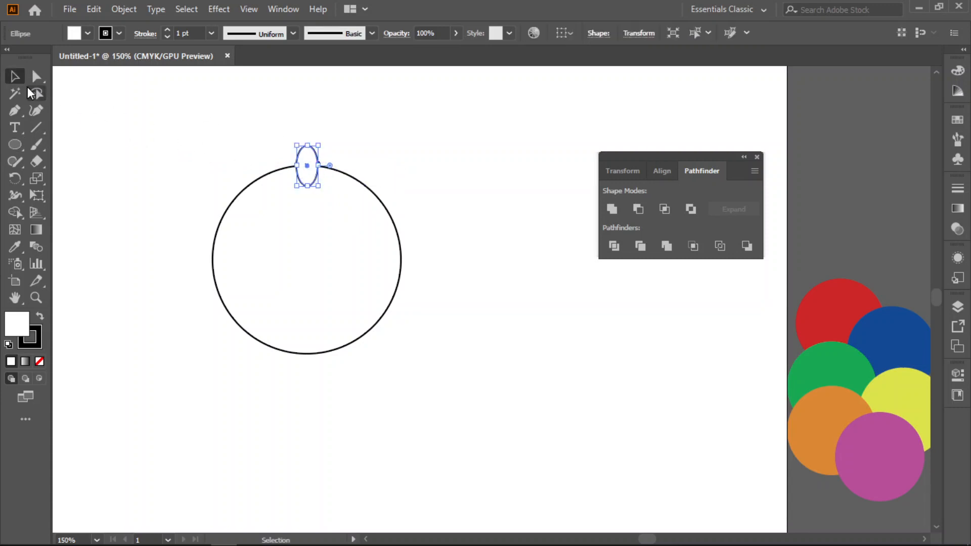
Widen the small ellipse on the circle's top edge slightly, keeping its height
{"action": "scroll", "coordinate": [308, 184], "scroll_direction": "up", "scroll_amount": 4}
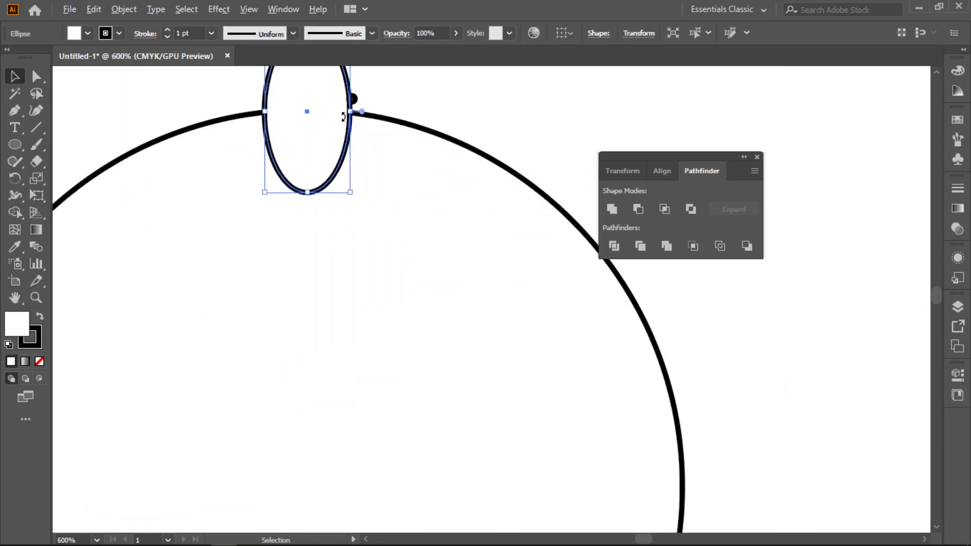
{"action": "left_click_drag", "start_coordinate": [350, 112], "coordinate": [364, 111]}
{"action": "scroll", "coordinate": [327, 248], "scroll_direction": "down", "scroll_amount": 3}
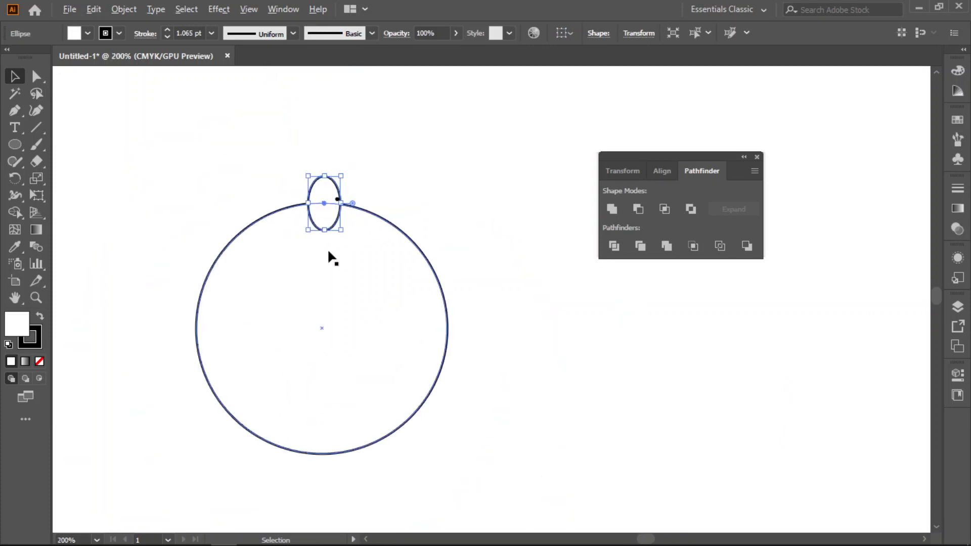
{"action": "left_click", "coordinate": [463, 203]}
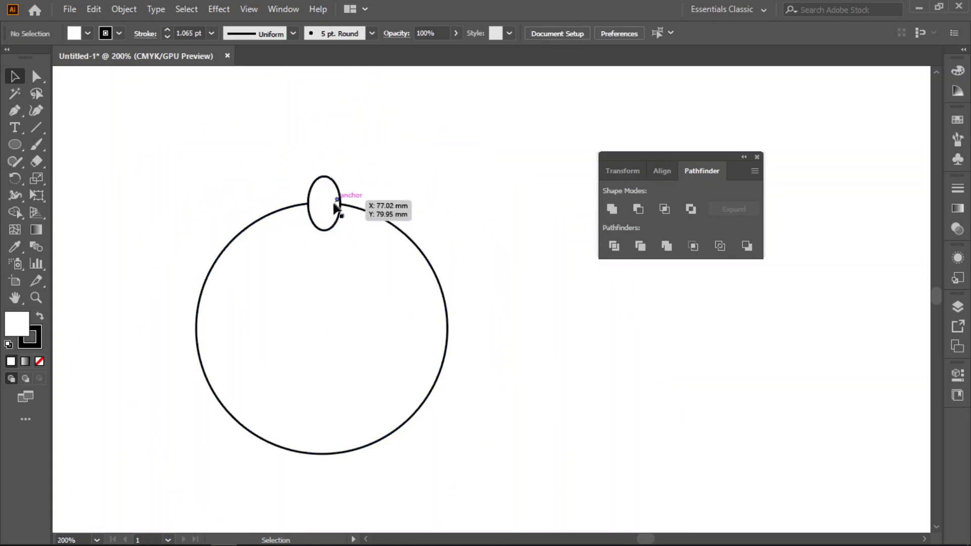
Align the small ellipse and the large circle to a common horizontal center
{"action": "left_click", "coordinate": [328, 225]}
{"action": "left_click", "coordinate": [406, 130]}
{"action": "left_click_drag", "start_coordinate": [449, 170], "coordinate": [250, 276]}
{"action": "left_click", "coordinate": [661, 172]}
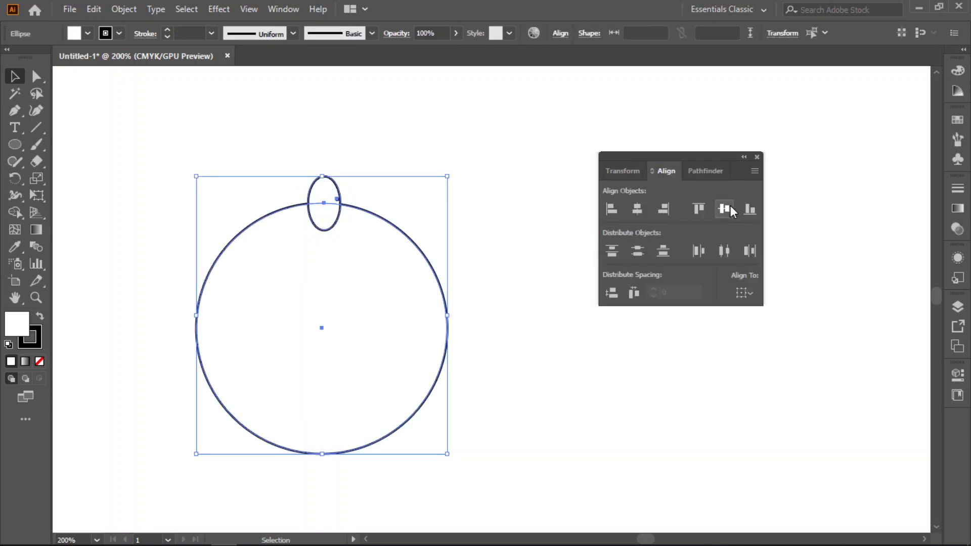
{"action": "left_click", "coordinate": [638, 207]}
{"action": "left_click", "coordinate": [506, 231]}
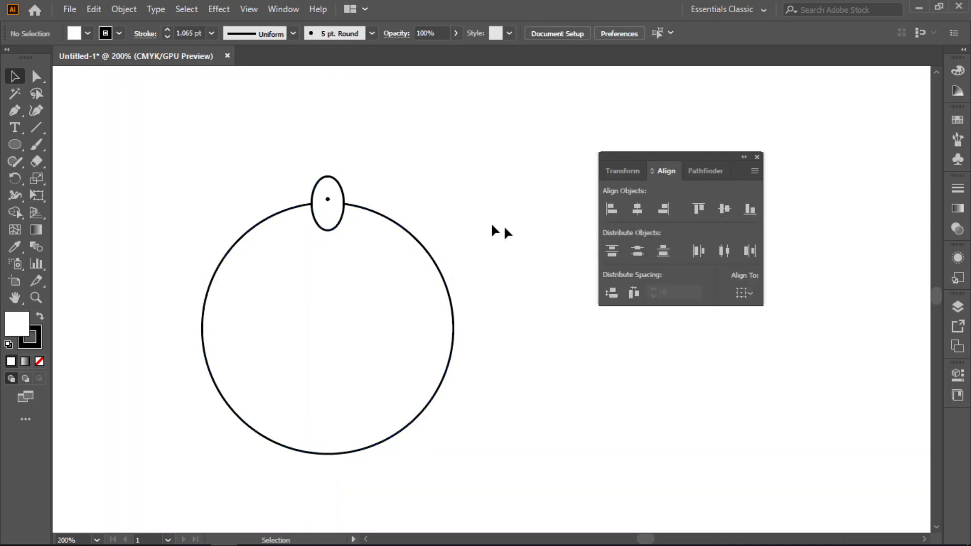
Nudge the small ellipse very slightly right on the circle's top edge
{"action": "left_click", "coordinate": [330, 210]}
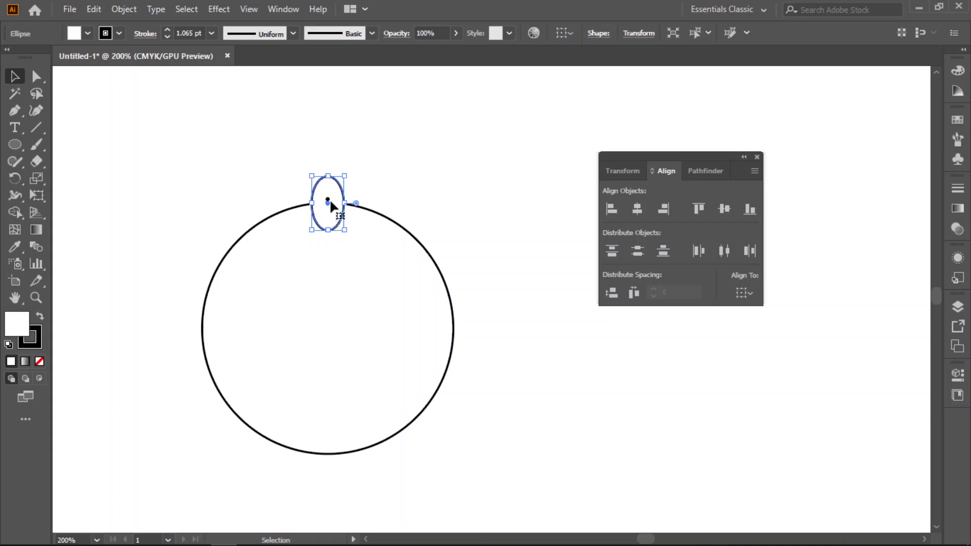
{"action": "left_click_drag", "start_coordinate": [331, 194], "coordinate": [332, 194]}
{"action": "left_click", "coordinate": [429, 178]}
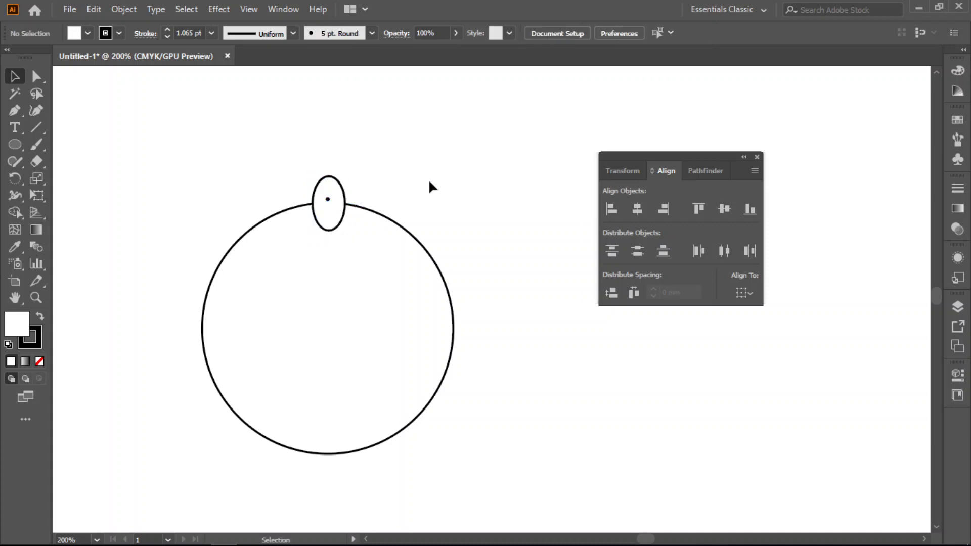
Rotate a copy of the small ellipse around the large circle's center and repeat it until 11 ellipses ring the circle
{"action": "left_click", "coordinate": [341, 215]}
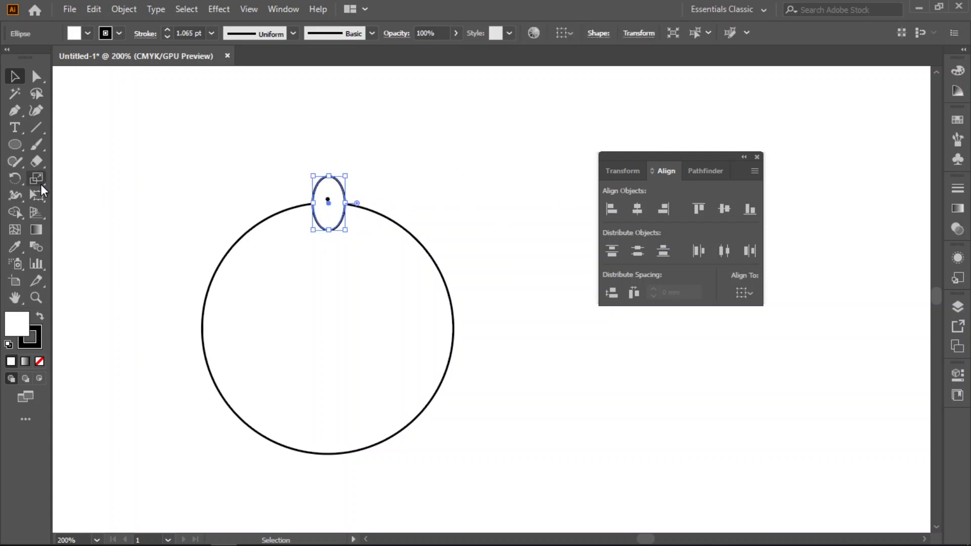
{"action": "left_click", "coordinate": [15, 178]}
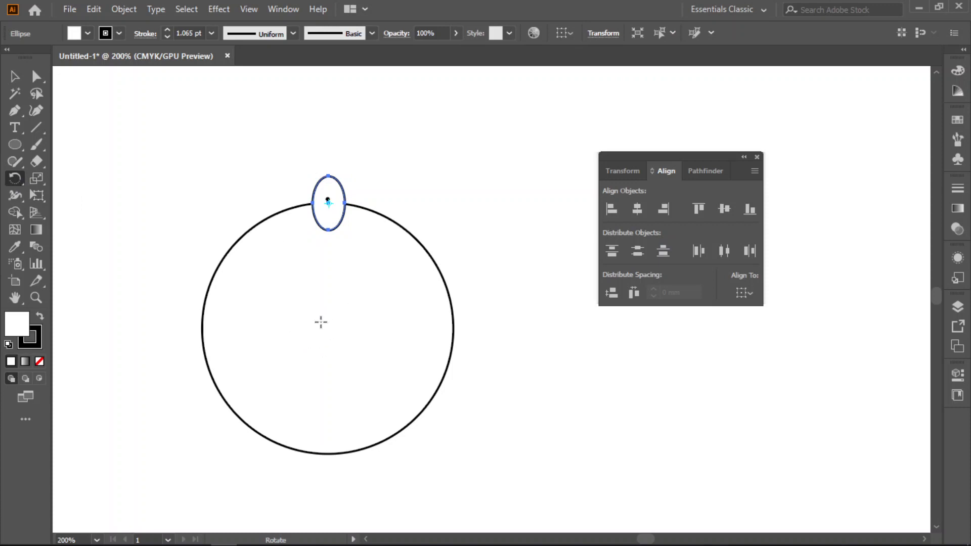
{"action": "left_click", "coordinate": [326, 332]}
{"action": "left_click_drag", "start_coordinate": [338, 216], "coordinate": [395, 243]}
{"action": "key", "text": "ctrl+d"}
{"action": "key", "text": "ctrl+d"}
{"action": "key", "text": "ctrl+d"}
{"action": "key", "text": "ctrl+d"}
{"action": "key", "text": "ctrl+d"}
{"action": "key", "text": "ctrl+d"}
{"action": "key", "text": "ctrl+d"}
{"action": "key", "text": "ctrl+d"}
{"action": "key", "text": "ctrl+d"}
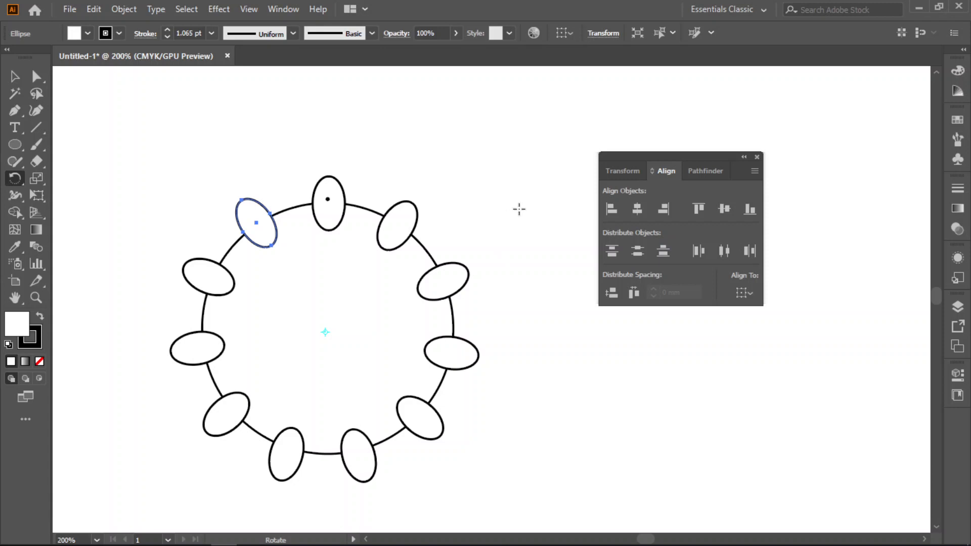
{"action": "left_click", "coordinate": [15, 79]}
{"action": "left_click", "coordinate": [150, 120]}
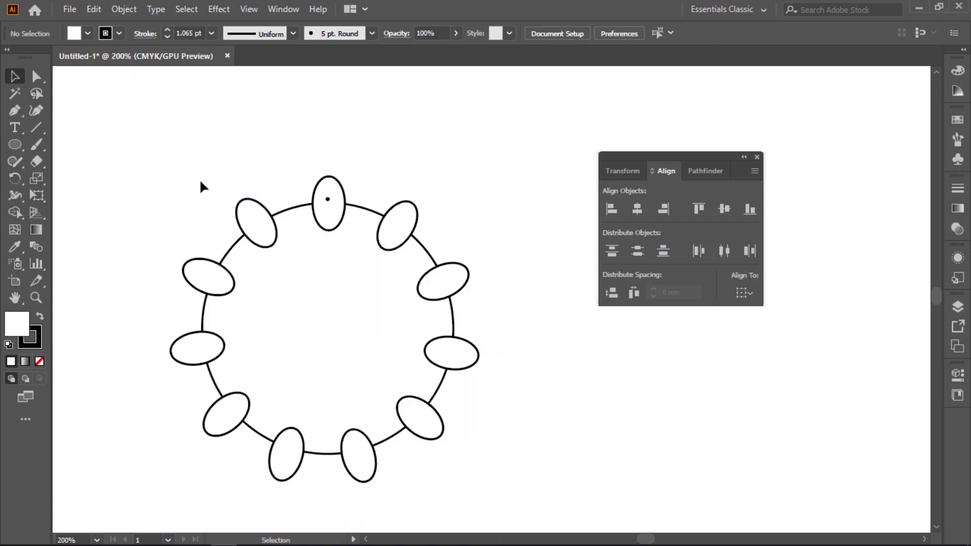
Draw a small circle outward from the large circle's center
{"action": "left_click", "coordinate": [15, 145]}
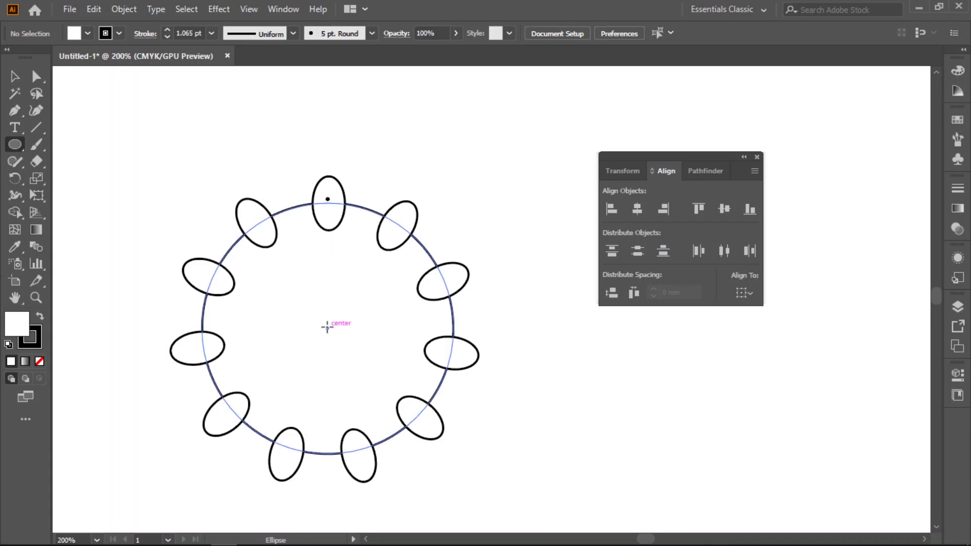
{"action": "left_click_drag", "start_coordinate": [327, 328], "coordinate": [352, 347]}
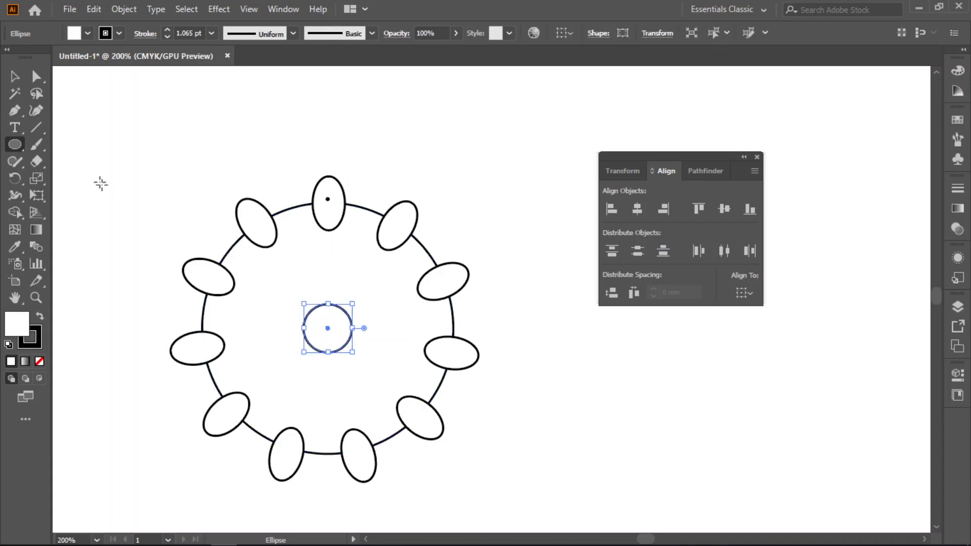
{"action": "left_click", "coordinate": [14, 76]}
Align the small circle to the large circle's center, using the large circle as the key object
{"action": "left_click", "coordinate": [232, 245]}
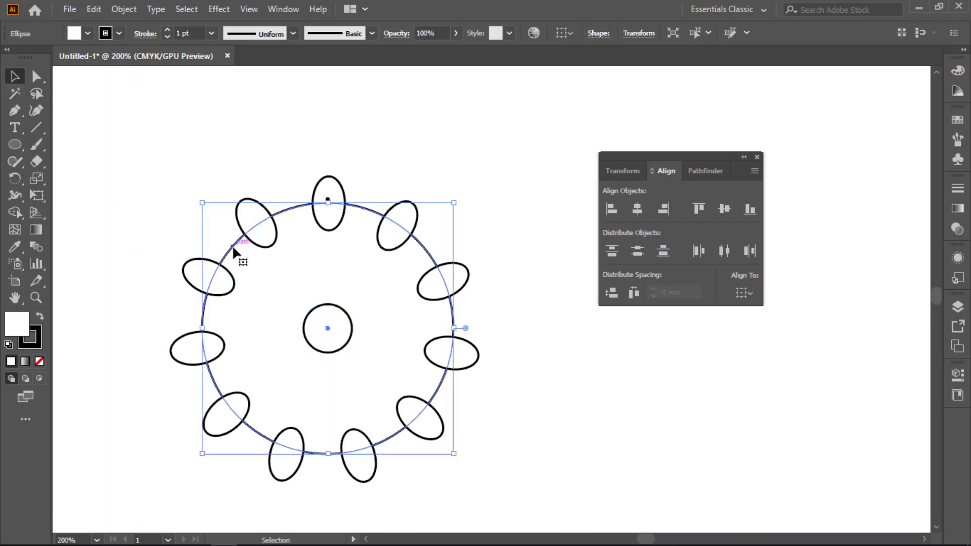
{"action": "left_click", "coordinate": [347, 343], "text": "shift"}
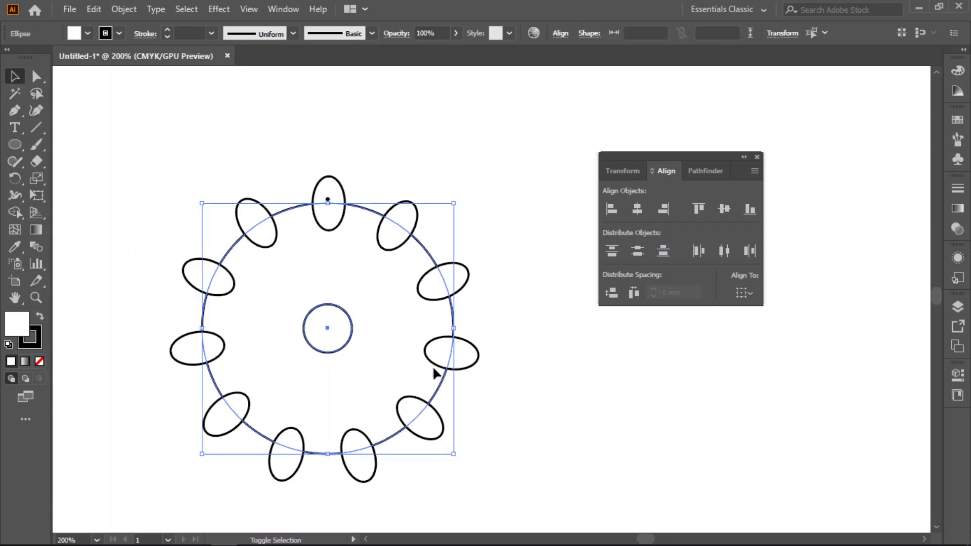
{"action": "left_click", "coordinate": [446, 380]}
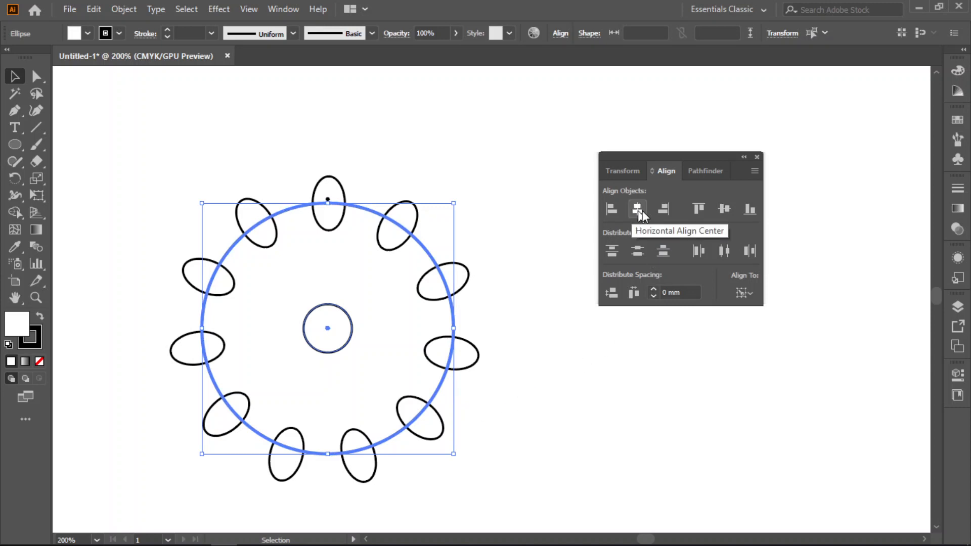
{"action": "left_click", "coordinate": [727, 209]}
{"action": "left_click", "coordinate": [505, 237]}
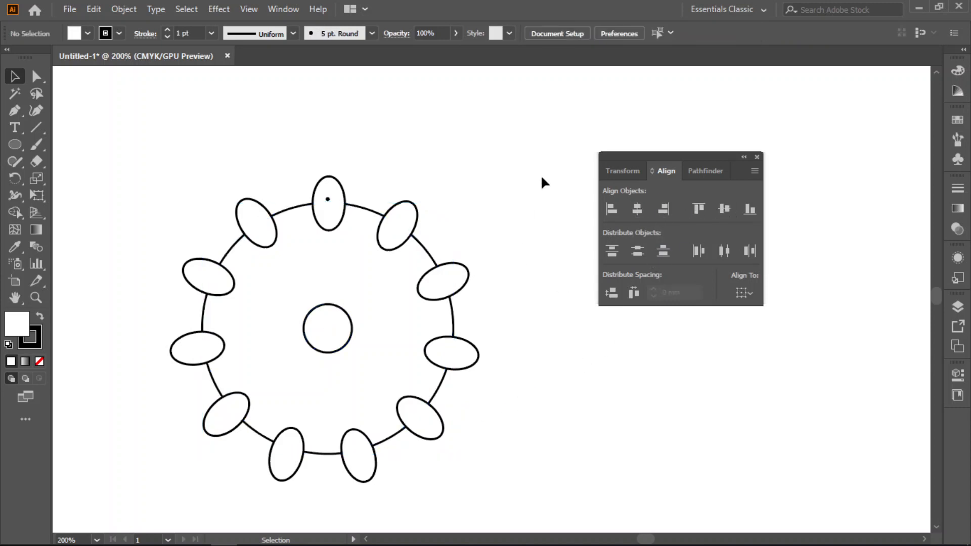
Subtract all the ellipses and the small central circle from the large circle with Minus Front to form a gear
{"action": "left_click", "coordinate": [703, 171]}
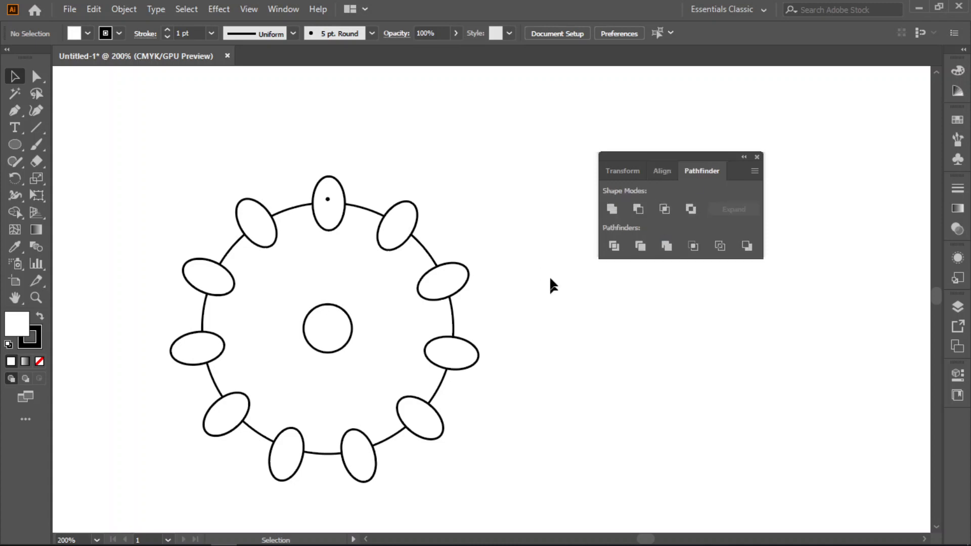
{"action": "left_click_drag", "start_coordinate": [519, 135], "coordinate": [151, 478]}
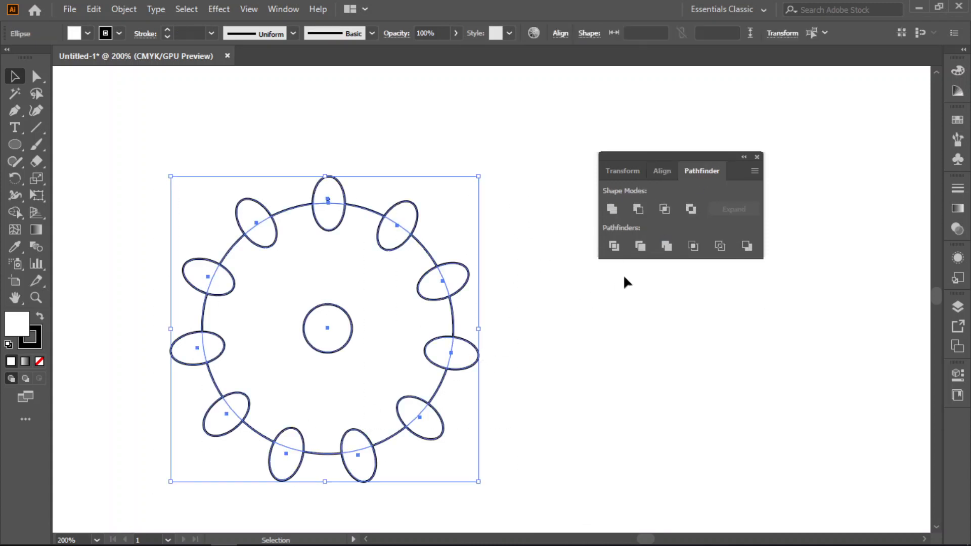
{"action": "left_click", "coordinate": [638, 249]}
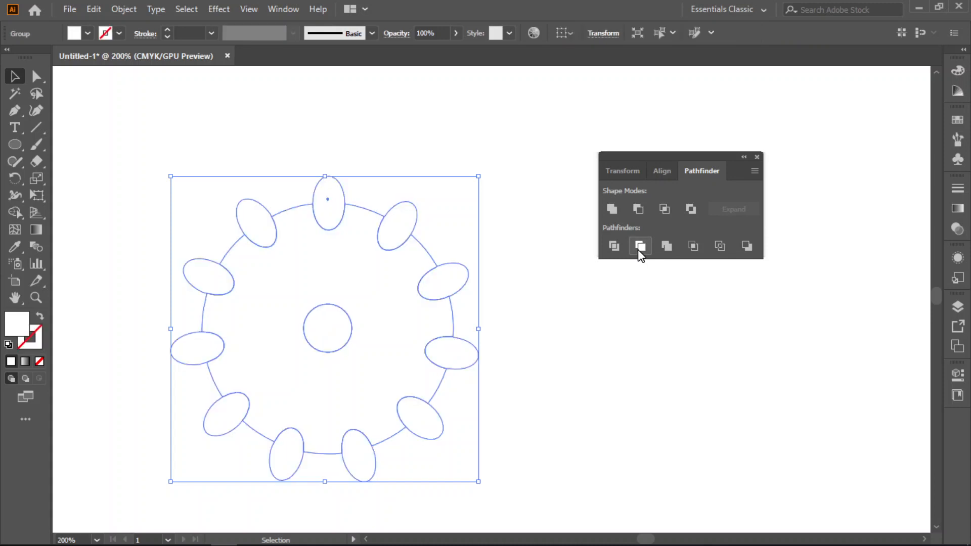
{"action": "key", "text": "ctrl+z"}
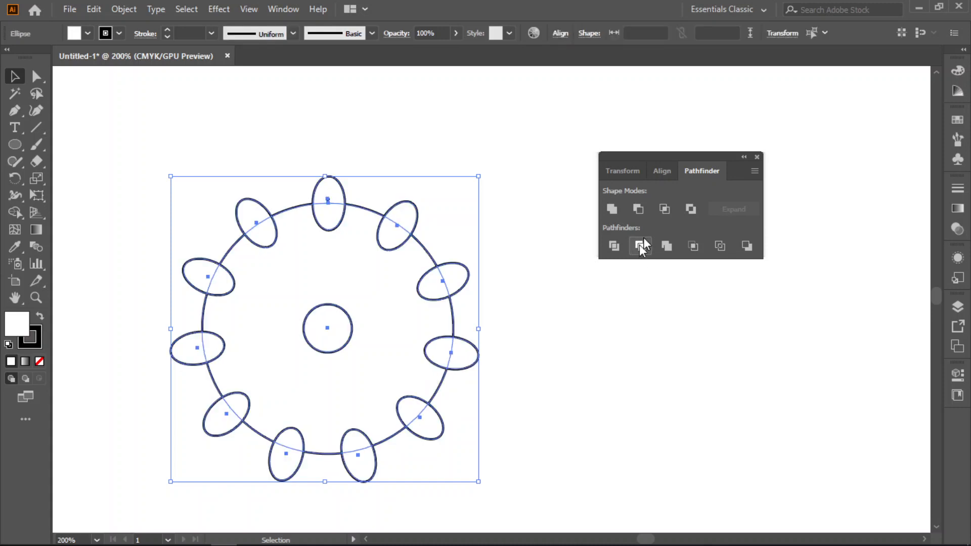
{"action": "left_click", "coordinate": [638, 208]}
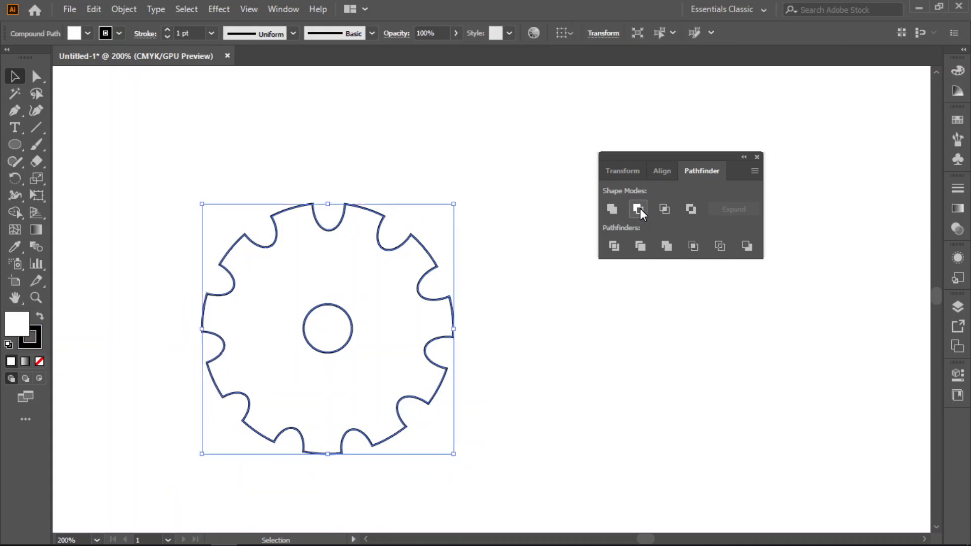
{"action": "left_click", "coordinate": [652, 402]}
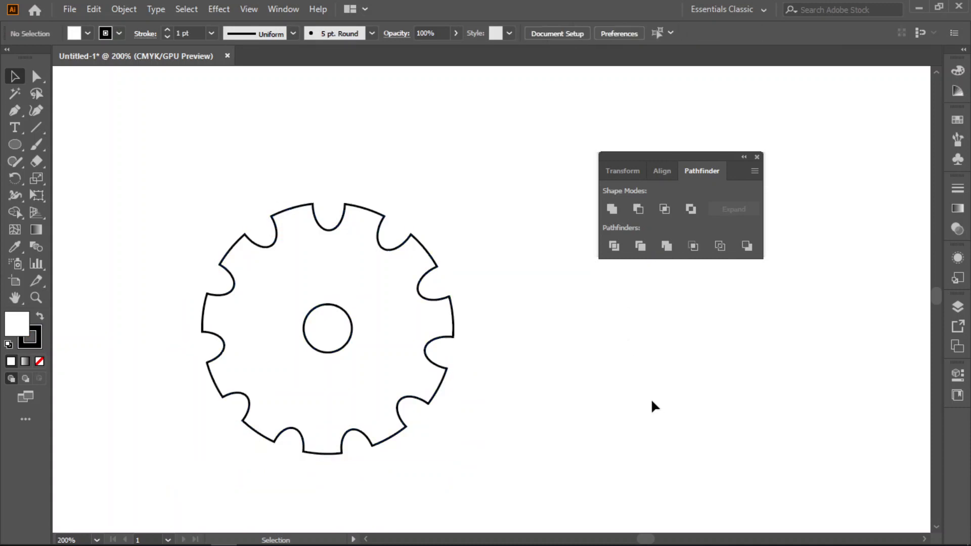
Move the gear shape straight up on the artboard
{"action": "left_click_drag", "start_coordinate": [467, 204], "coordinate": [332, 349]}
{"action": "left_click_drag", "start_coordinate": [384, 379], "coordinate": [385, 297]}
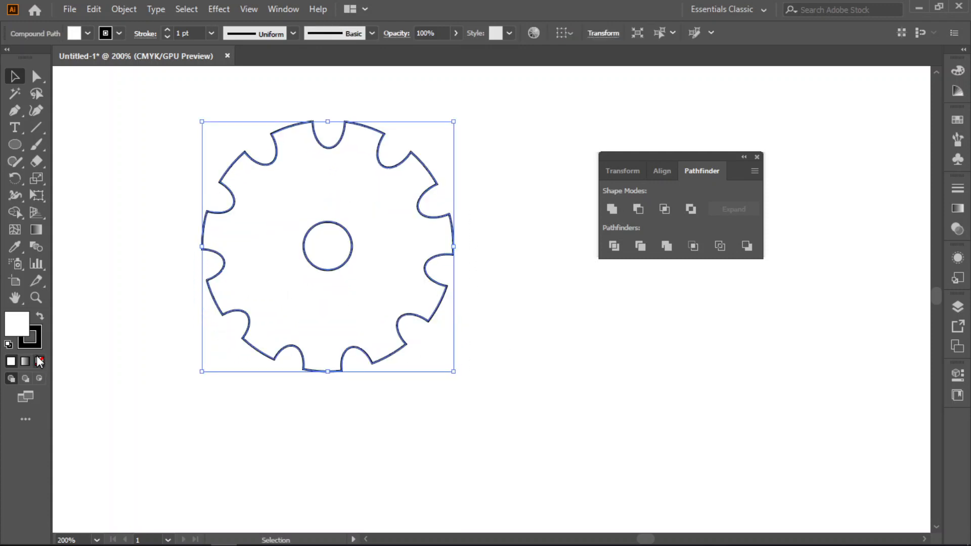
Swap the gear's fill and stroke colors, deselect it, and set the stroke for new artwork to none
{"action": "left_click", "coordinate": [39, 317]}
{"action": "left_click", "coordinate": [298, 413]}
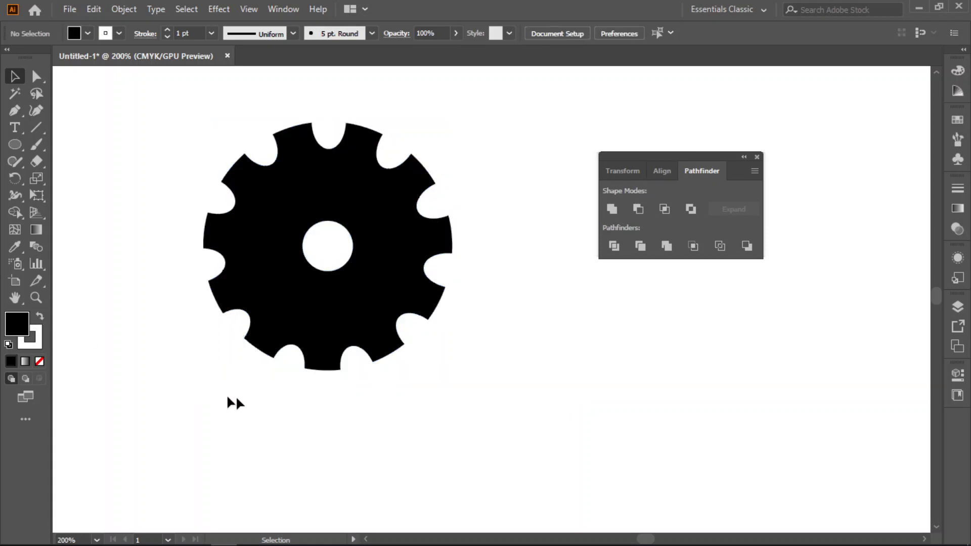
{"action": "left_click", "coordinate": [41, 342]}
{"action": "left_click", "coordinate": [40, 362]}
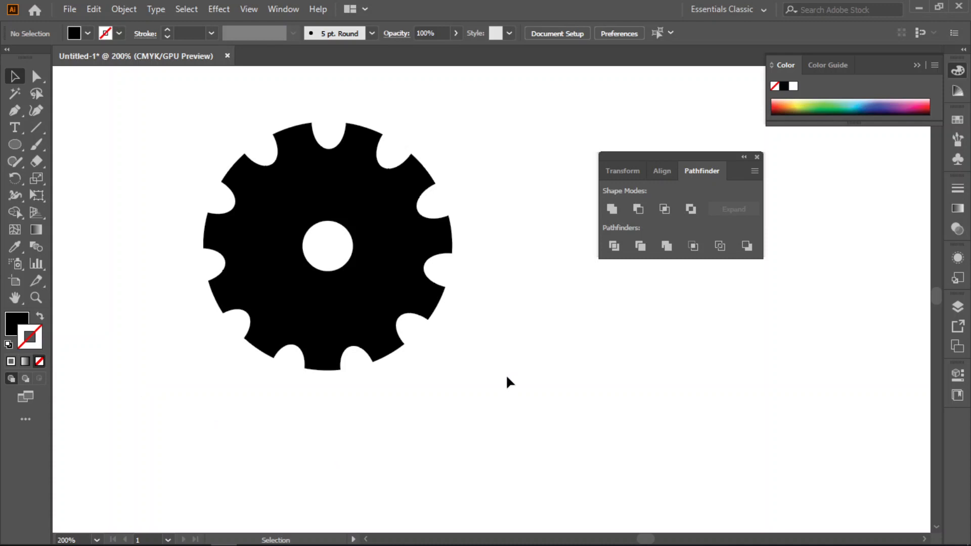
Scale the gear up proportionally, shrink it back to about its former size, and place it high on the artboard
{"action": "scroll", "coordinate": [374, 330], "scroll_direction": "down", "scroll_amount": 3}
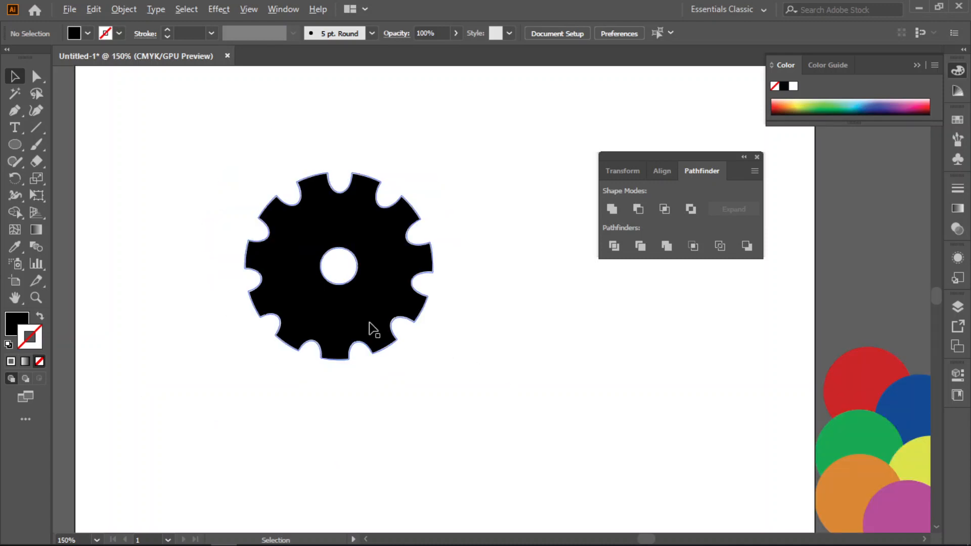
{"action": "left_click", "coordinate": [375, 329]}
{"action": "left_click_drag", "start_coordinate": [413, 348], "coordinate": [566, 435]}
{"action": "left_click_drag", "start_coordinate": [433, 366], "coordinate": [411, 277]}
{"action": "left_click_drag", "start_coordinate": [477, 344], "coordinate": [393, 258]}
{"action": "left_click", "coordinate": [413, 370]}
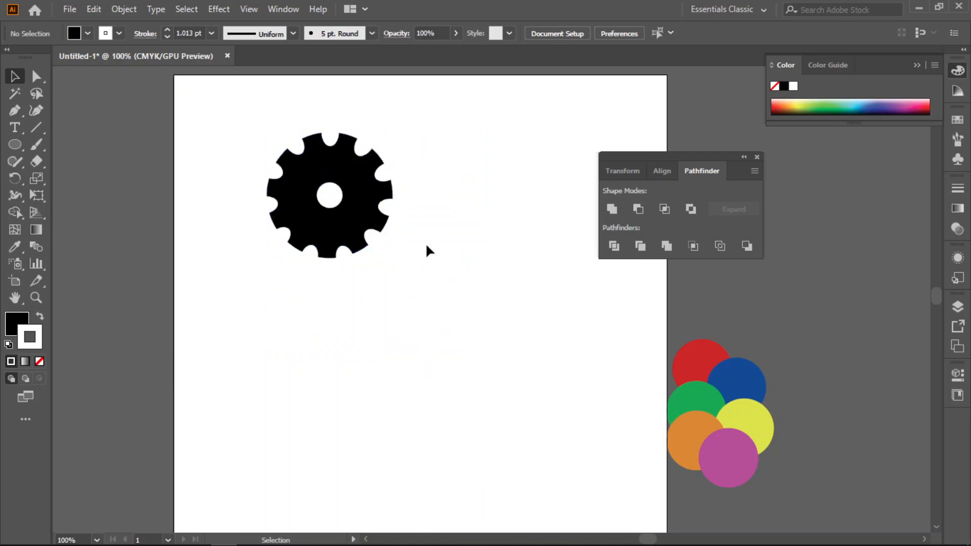
Move the gear off the artboard to above the colored circles and shift the Pathfinder panel toward the artboard's edge
{"action": "left_click_drag", "start_coordinate": [368, 191], "coordinate": [885, 241]}
{"action": "left_click", "coordinate": [509, 377]}
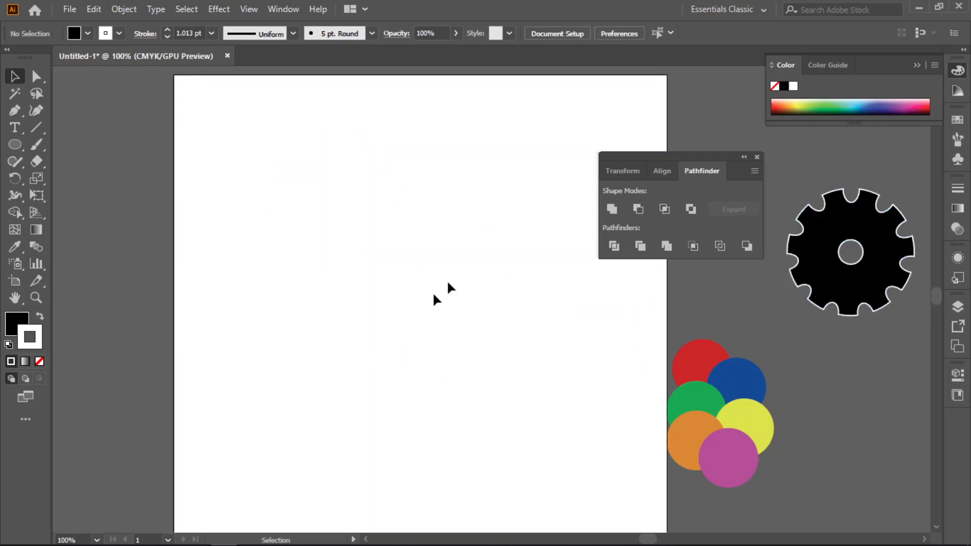
{"action": "left_click_drag", "start_coordinate": [637, 159], "coordinate": [703, 135]}
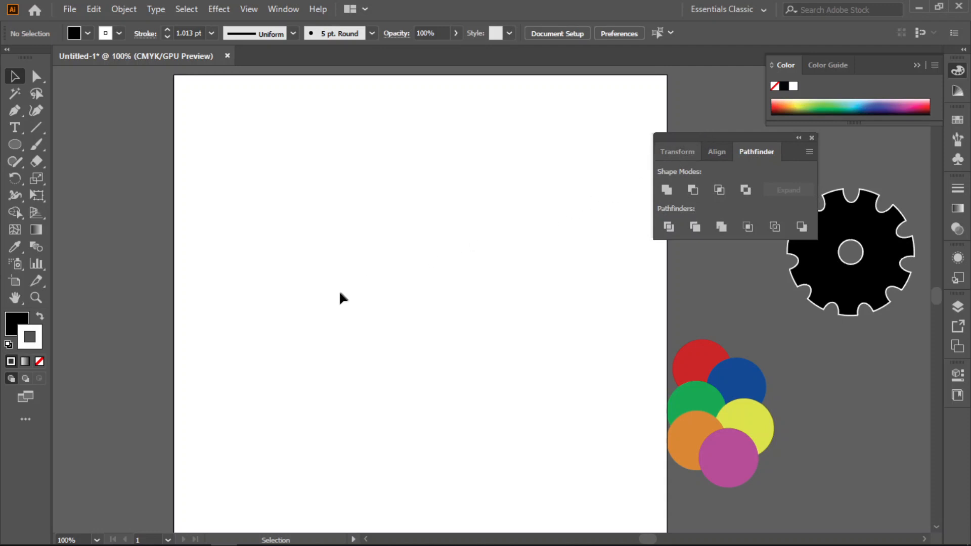
Draw an upright five-pointed star in the upper part of the artboard with the Star tool
{"action": "key", "text": "space"}
{"action": "left_click_drag", "start_coordinate": [393, 314], "coordinate": [374, 328]}
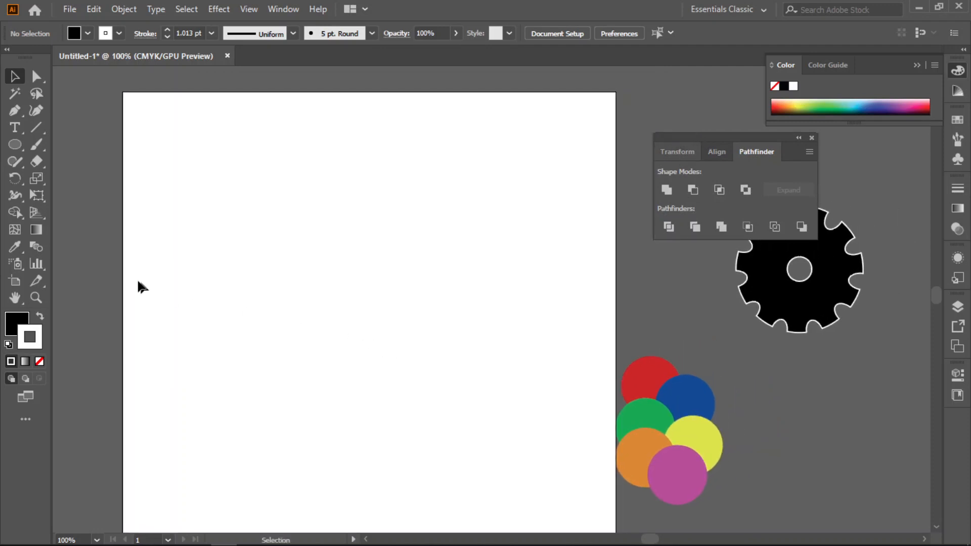
{"action": "left_click", "coordinate": [17, 147]}
{"action": "left_click", "coordinate": [63, 212]}
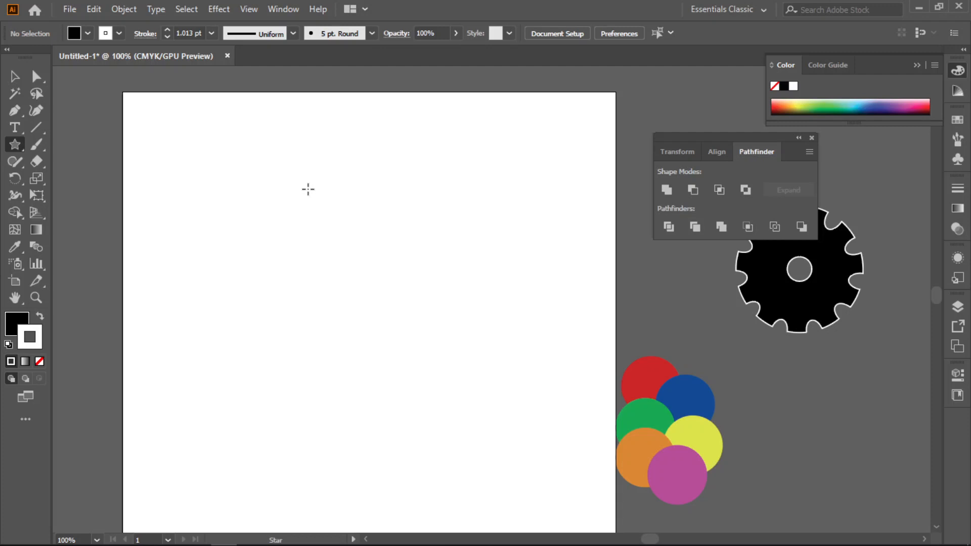
{"action": "left_click_drag", "start_coordinate": [312, 186], "coordinate": [353, 232]}
Set the star's fill color to crimson D60D46
{"action": "left_click", "coordinate": [22, 323]}
{"action": "double_click", "coordinate": [23, 324]}
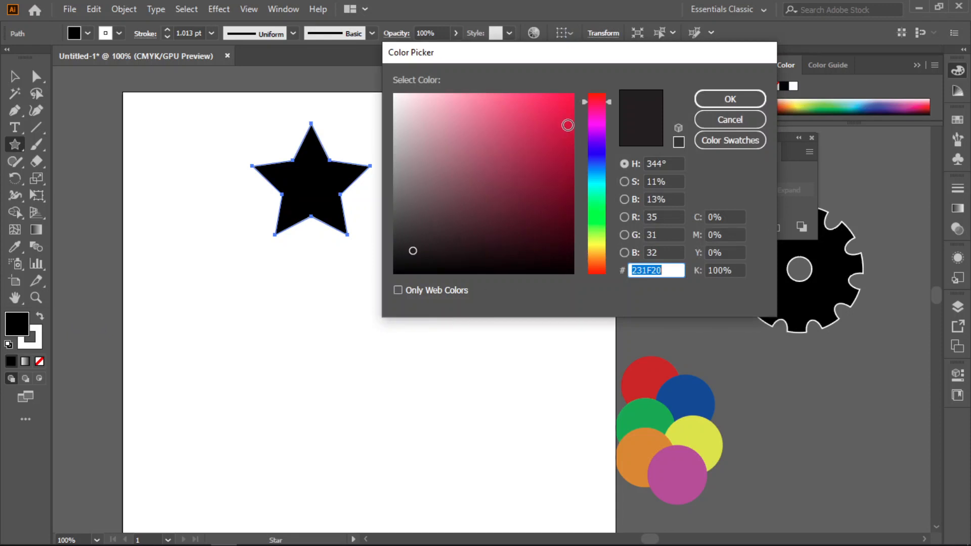
{"action": "left_click", "coordinate": [565, 120]}
{"action": "left_click", "coordinate": [728, 99]}
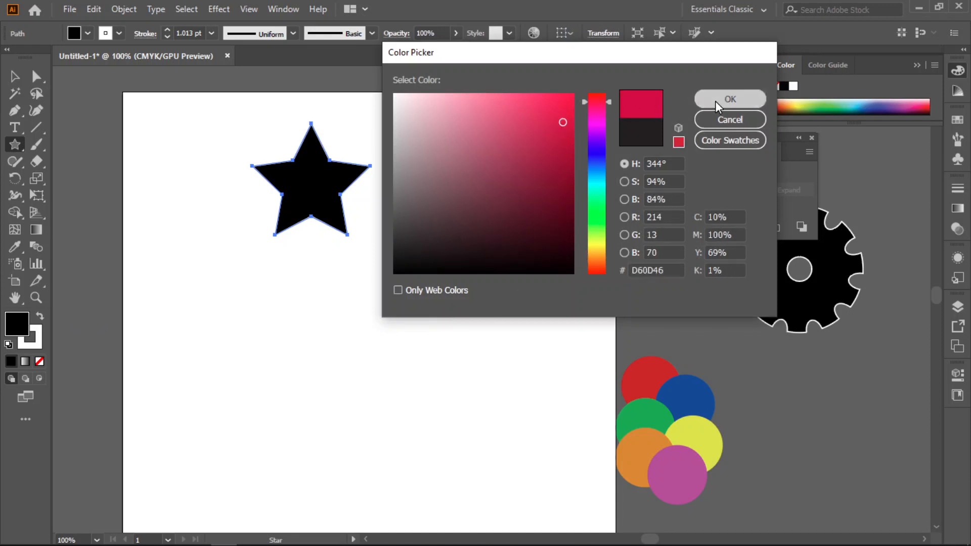
{"action": "left_click", "coordinate": [20, 78]}
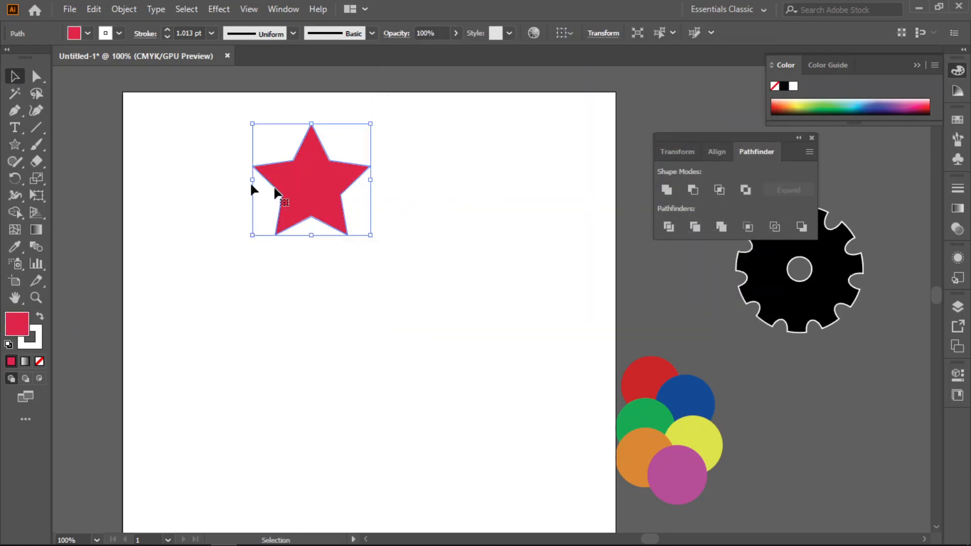
Set the star's stroke color to near-black 070707
{"action": "scroll", "coordinate": [318, 197], "scroll_direction": "up", "scroll_amount": 1}
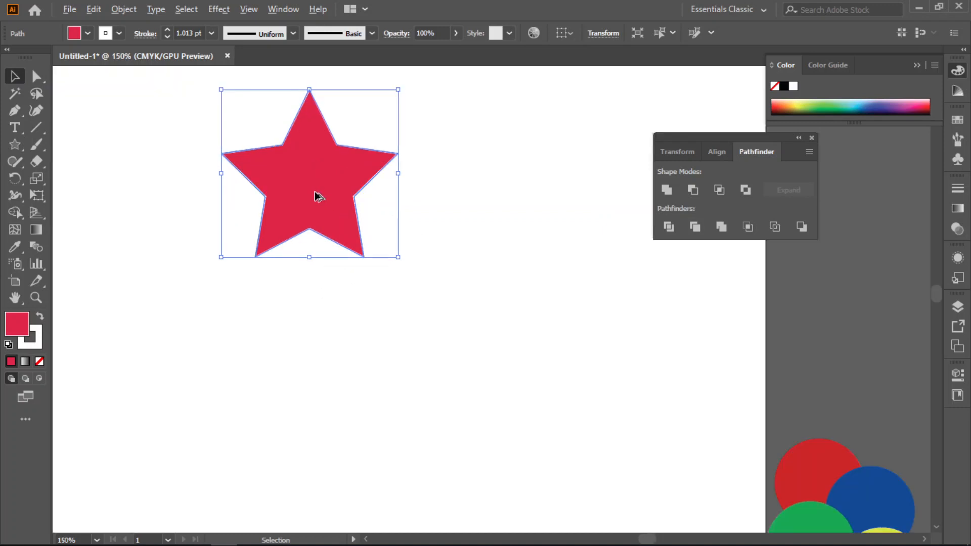
{"action": "left_click_drag", "start_coordinate": [314, 191], "coordinate": [353, 248]}
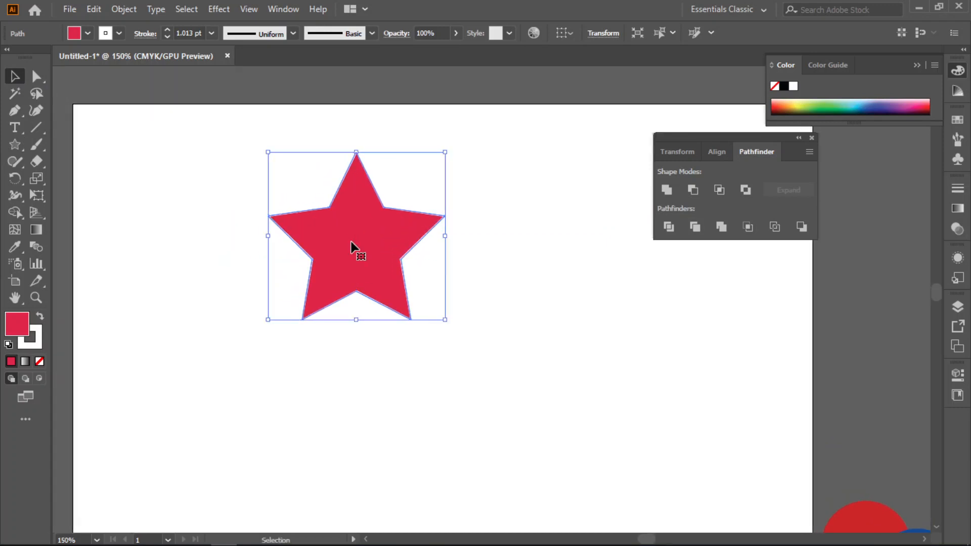
{"action": "left_click", "coordinate": [35, 343]}
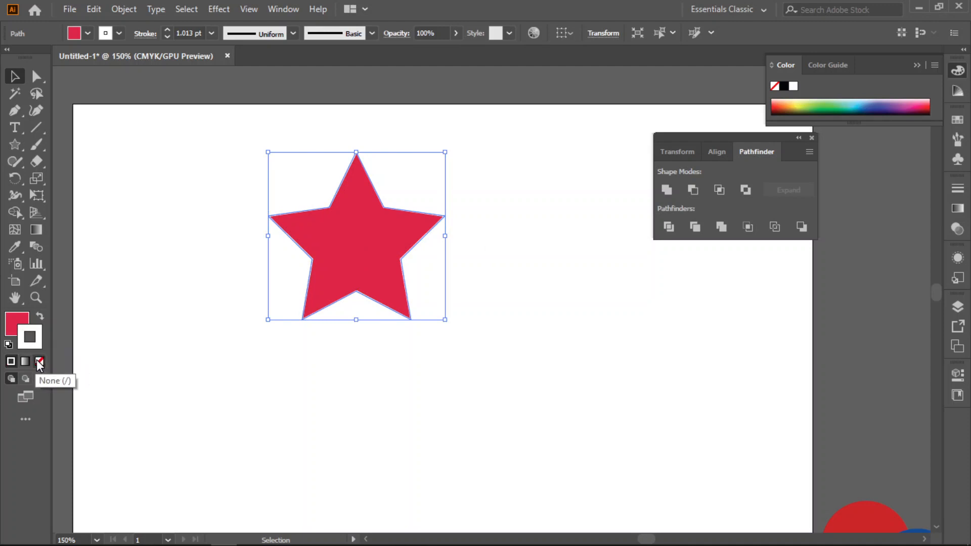
{"action": "double_click", "coordinate": [32, 340]}
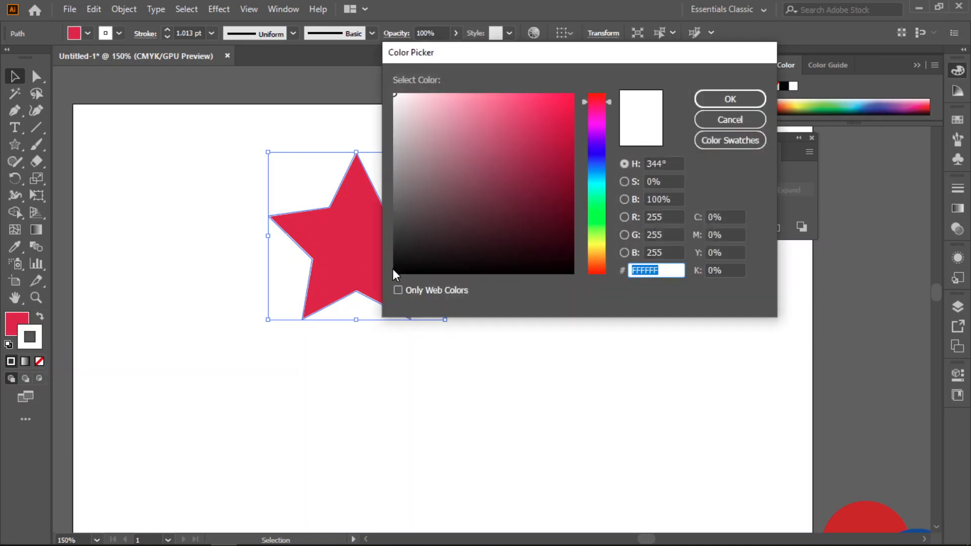
{"action": "left_click", "coordinate": [489, 252]}
{"action": "left_click", "coordinate": [730, 99]}
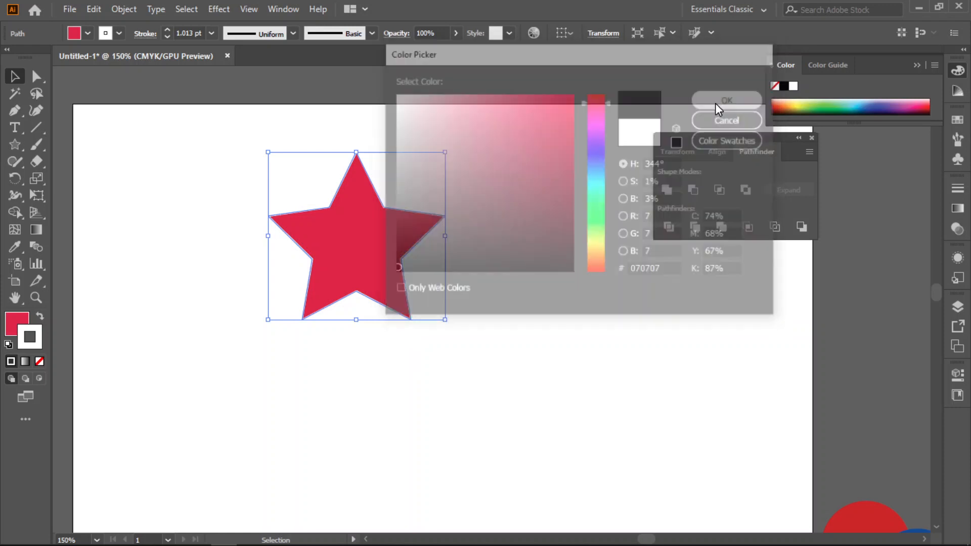
Set the star's stroke weight to 8 pt with round join corners
{"action": "left_click", "coordinate": [212, 33]}
{"action": "left_click", "coordinate": [231, 204]}
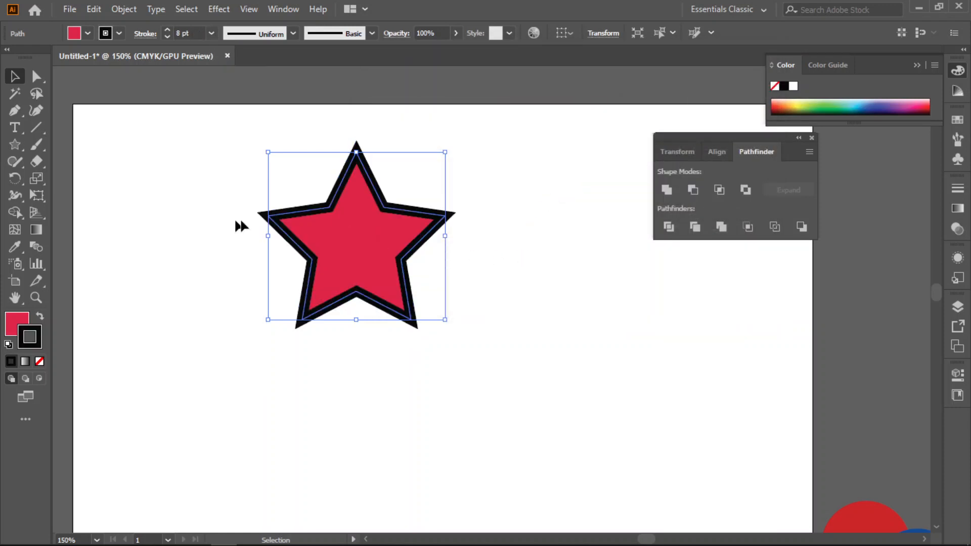
{"action": "left_click", "coordinate": [153, 36]}
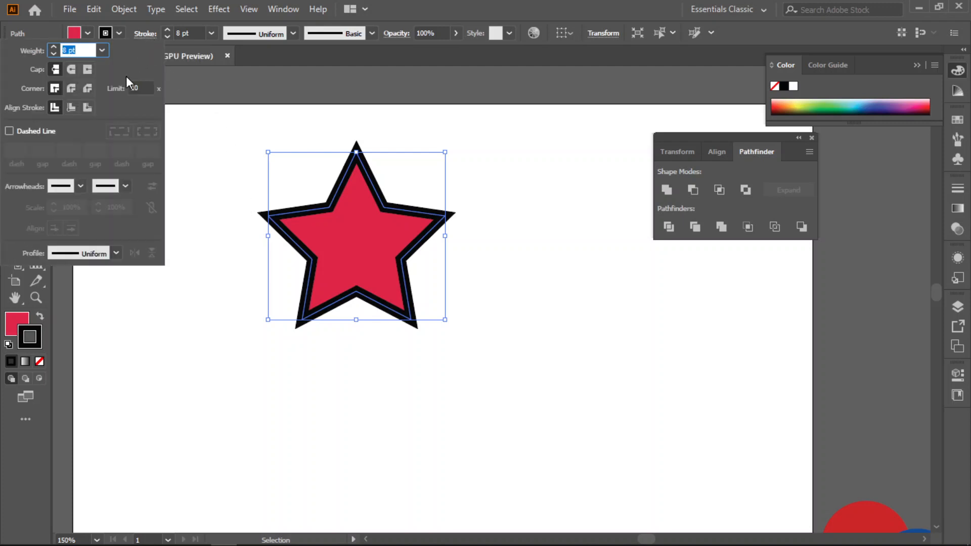
{"action": "left_click", "coordinate": [70, 90]}
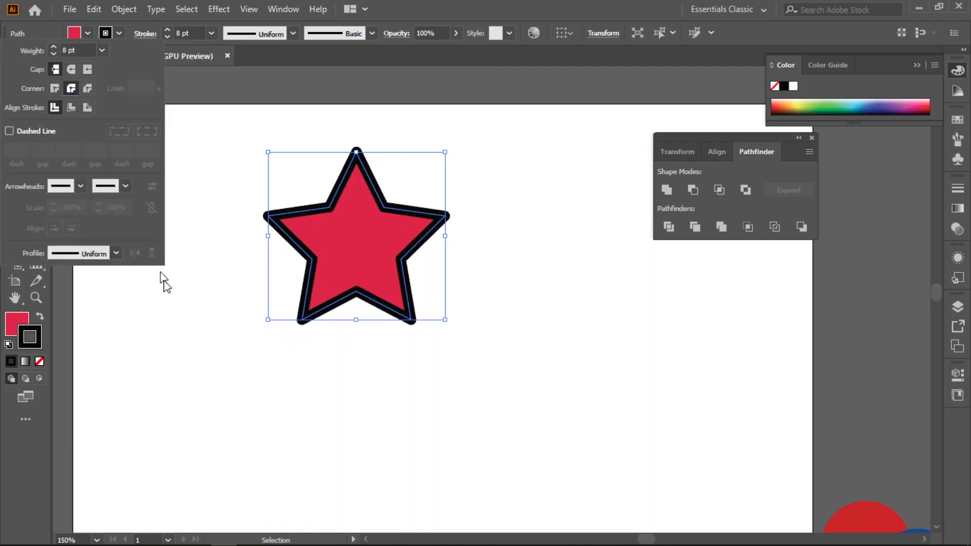
Create two smaller copies of the star, one overlapping each side of the large star
{"action": "left_click_drag", "start_coordinate": [351, 238], "coordinate": [404, 252]}
{"action": "key", "text": "ctrl+z"}
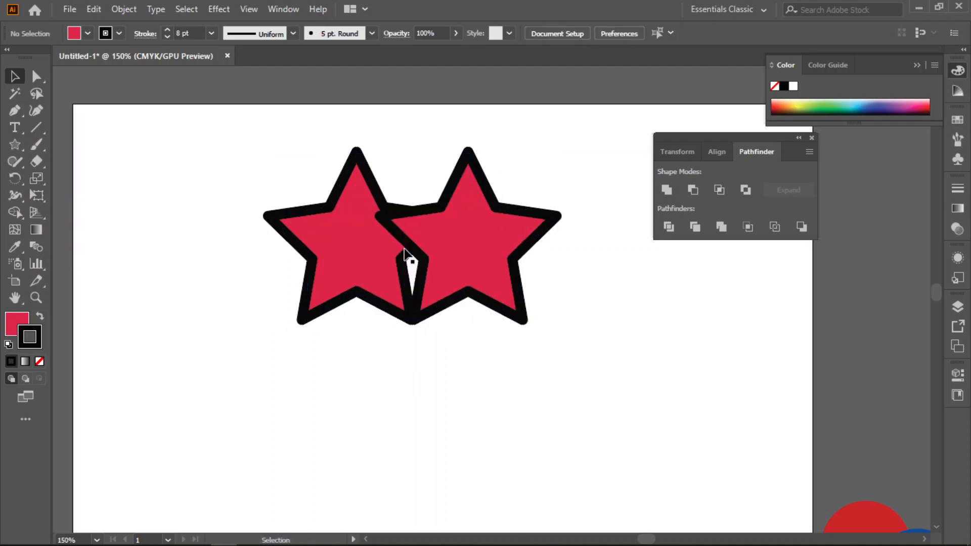
{"action": "left_click", "coordinate": [495, 238]}
{"action": "left_click_drag", "start_coordinate": [559, 320], "coordinate": [500, 288]}
{"action": "left_click_drag", "start_coordinate": [445, 225], "coordinate": [289, 232]}
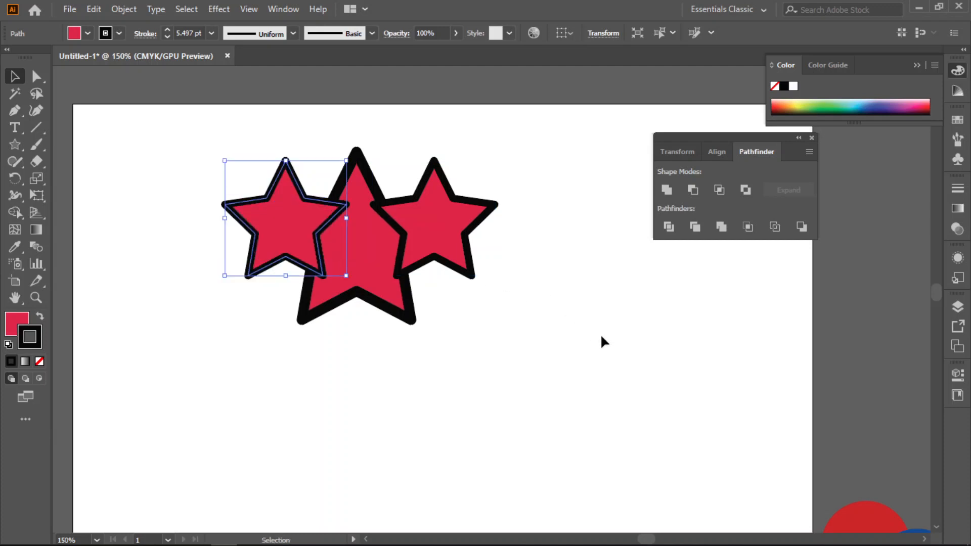
{"action": "left_click", "coordinate": [600, 337]}
Bring the large center star to the front of the two smaller stars
{"action": "left_click", "coordinate": [369, 248]}
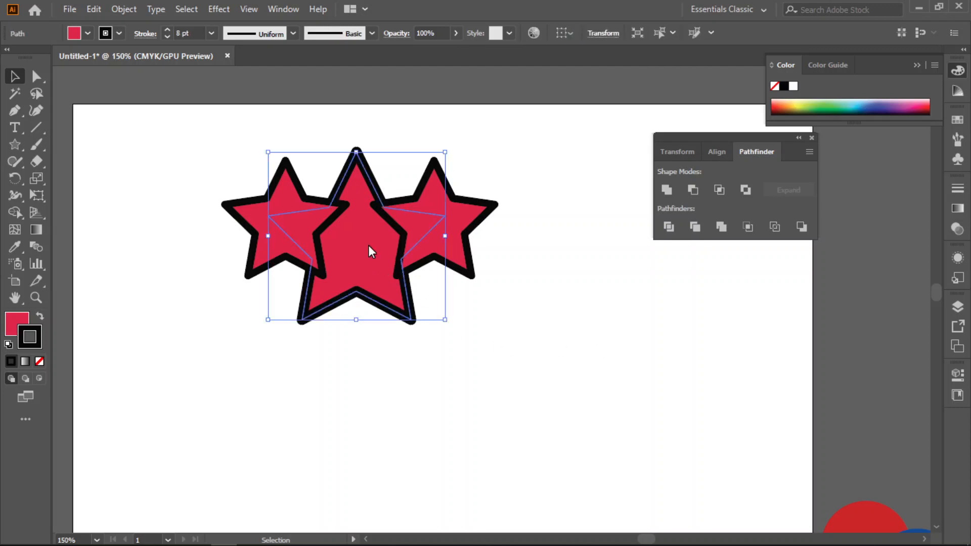
{"action": "right_click", "coordinate": [369, 238]}
{"action": "mouse_move", "coordinate": [444, 474]}
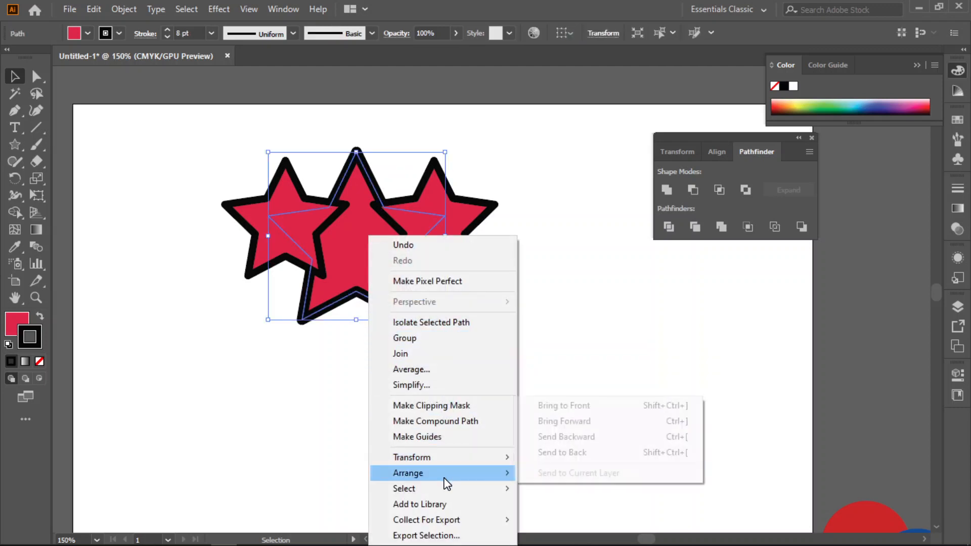
{"action": "left_click", "coordinate": [605, 403]}
{"action": "left_click", "coordinate": [576, 354]}
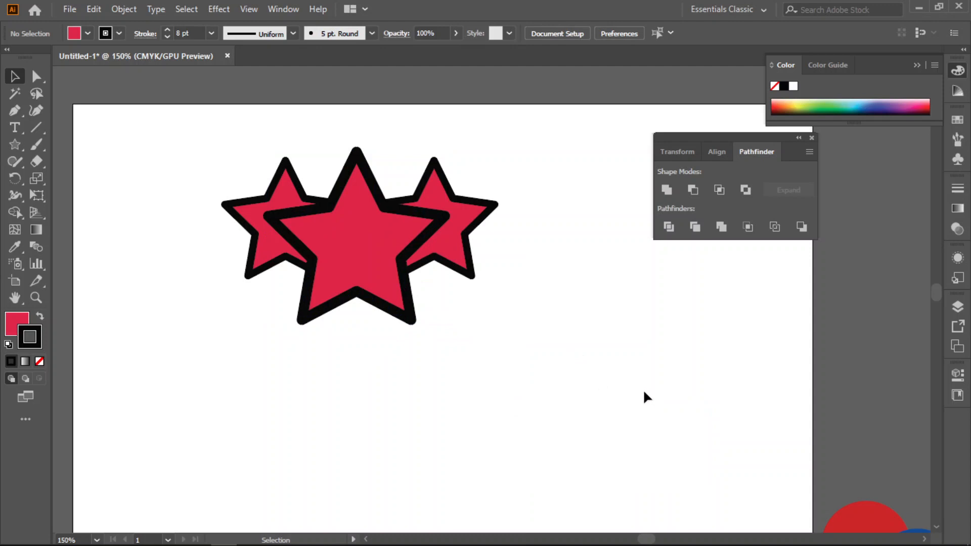
Group the three overlapping stars into one object
{"action": "left_click_drag", "start_coordinate": [541, 165], "coordinate": [260, 356]}
{"action": "key", "text": "a"}
{"action": "key", "text": "v"}
{"action": "left_click", "coordinate": [404, 457]}
Duplicate the star group directly below the original
{"action": "key", "text": "space"}
{"action": "left_click_drag", "start_coordinate": [526, 444], "coordinate": [493, 358]}
{"action": "scroll", "coordinate": [360, 313], "scroll_direction": "down", "scroll_amount": 1}
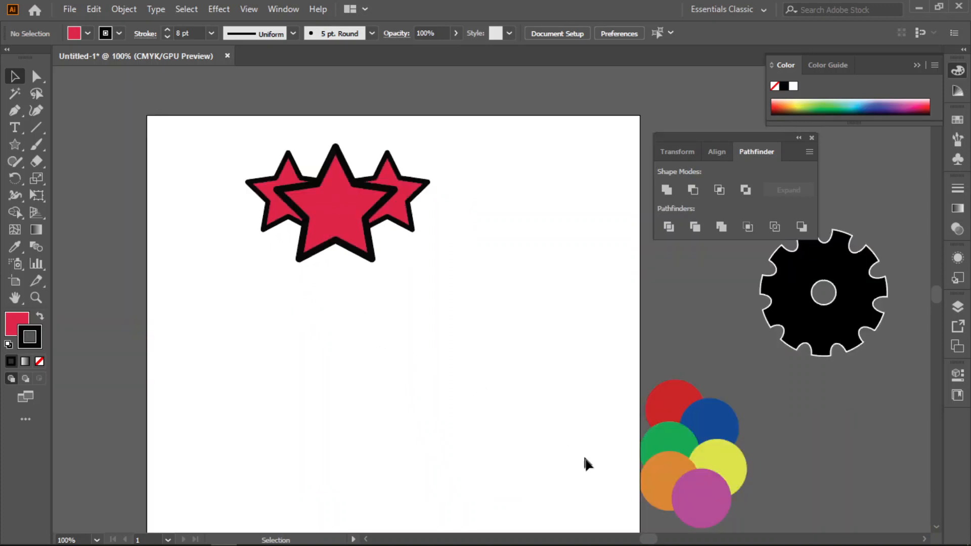
{"action": "key", "text": "space"}
{"action": "left_click_drag", "start_coordinate": [458, 386], "coordinate": [447, 353]}
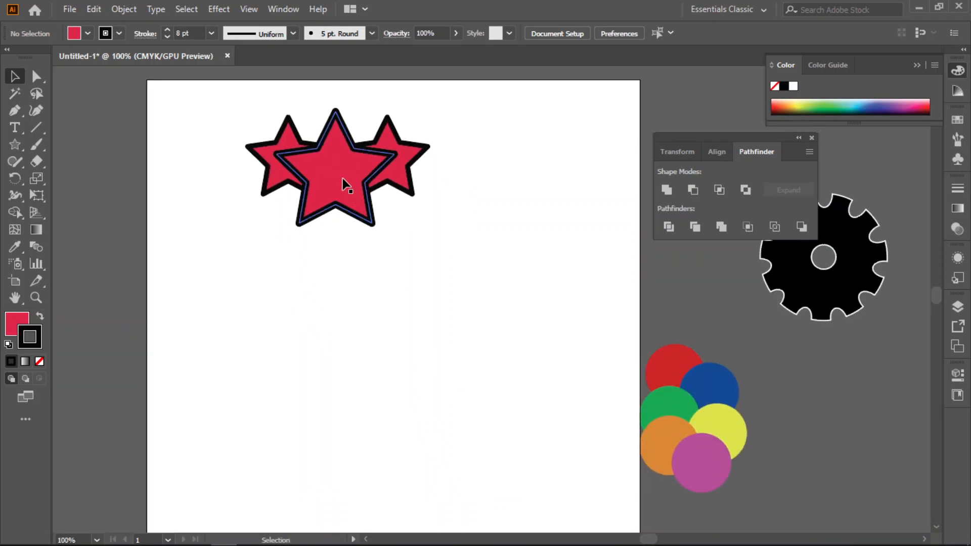
{"action": "left_click_drag", "start_coordinate": [335, 175], "coordinate": [330, 327]}
{"action": "left_click", "coordinate": [518, 336]}
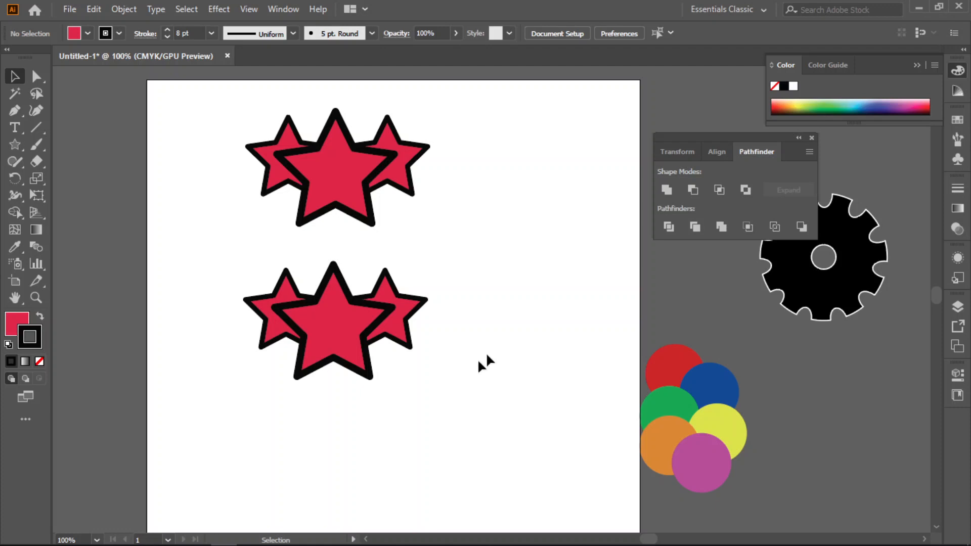
Enlarge the lower star group proportionally, with its strokes scaling along, and center it beneath the original group
{"action": "left_click", "coordinate": [17, 325]}
{"action": "left_click", "coordinate": [282, 349]}
{"action": "left_click", "coordinate": [425, 487]}
{"action": "left_click", "coordinate": [347, 325]}
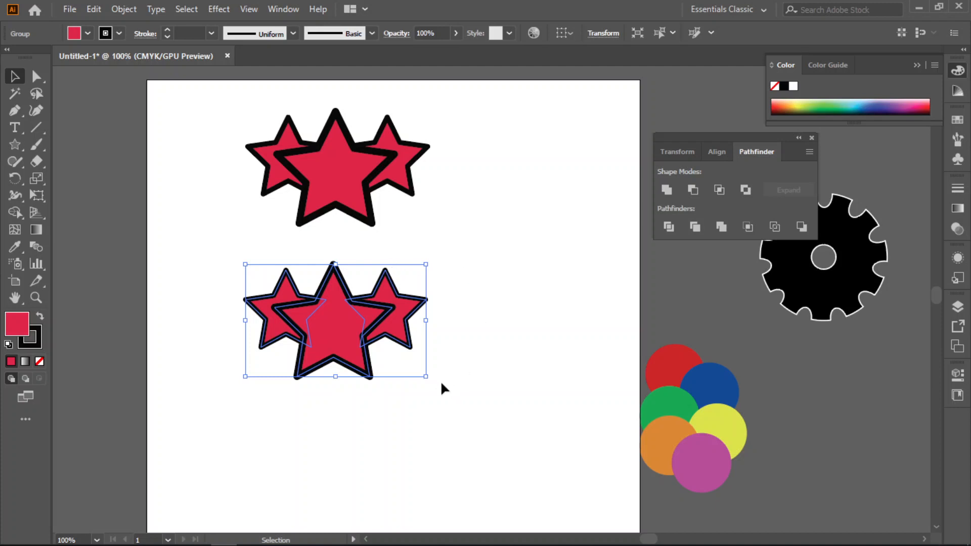
{"action": "left_click_drag", "start_coordinate": [426, 376], "coordinate": [668, 512]}
{"action": "left_click_drag", "start_coordinate": [244, 264], "coordinate": [167, 219]}
{"action": "left_click_drag", "start_coordinate": [448, 340], "coordinate": [385, 352]}
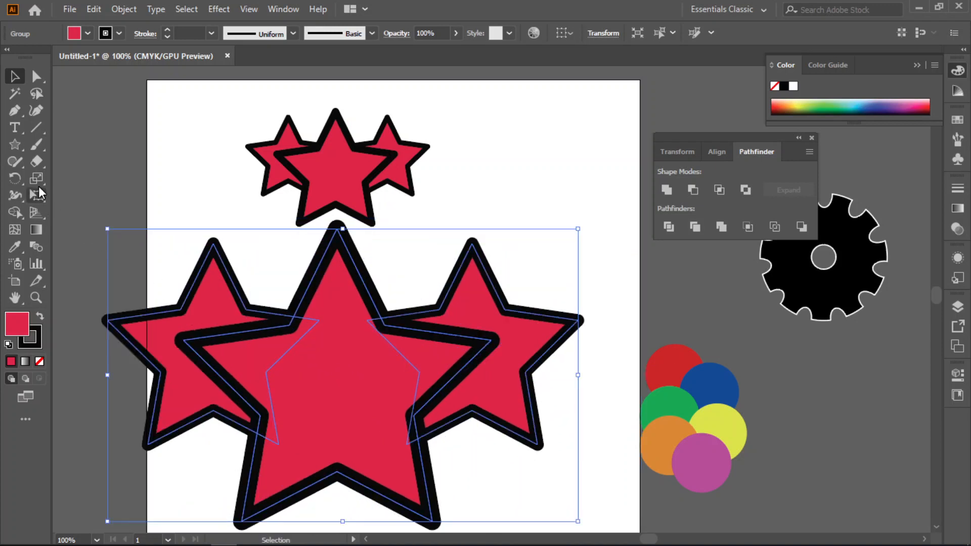
Turn off Scale Strokes & Effects in the Scale options, keeping the uniform scale at 100%
{"action": "double_click", "coordinate": [36, 179]}
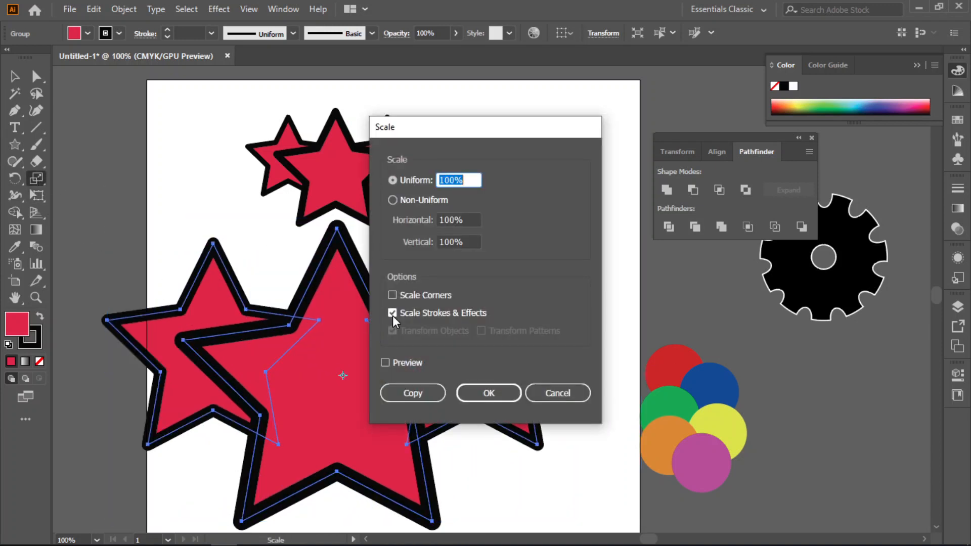
{"action": "left_click", "coordinate": [392, 314]}
{"action": "left_click", "coordinate": [503, 396]}
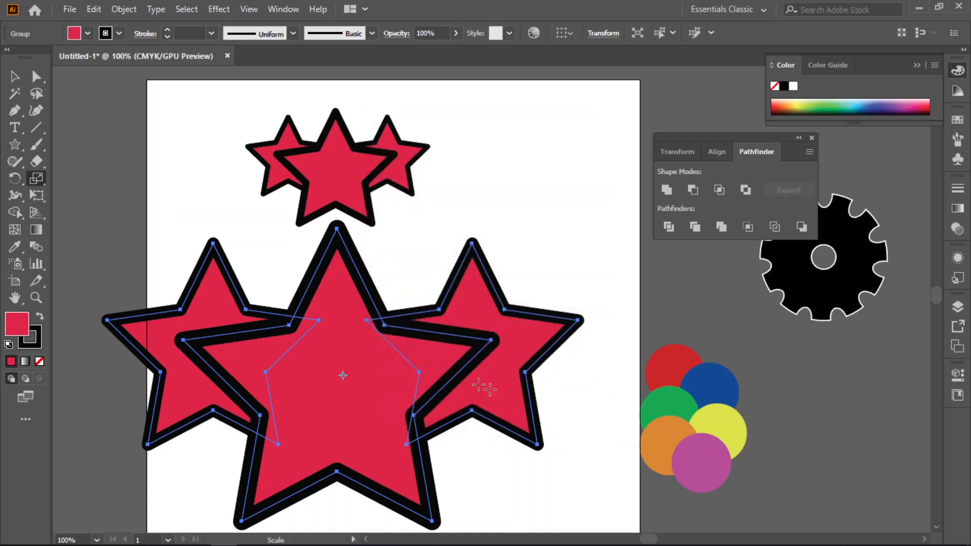
{"action": "left_click", "coordinate": [12, 79]}
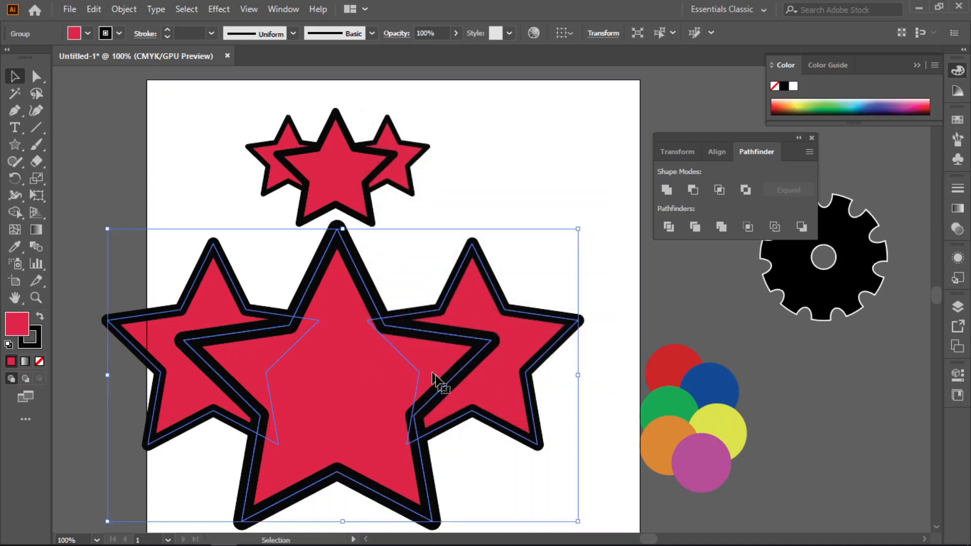
Replace the enlarged group with a fresh copy of the small star group and scale the copy up beneath the original
{"action": "key", "text": "Delete"}
{"action": "left_click_drag", "start_coordinate": [351, 156], "coordinate": [349, 284]}
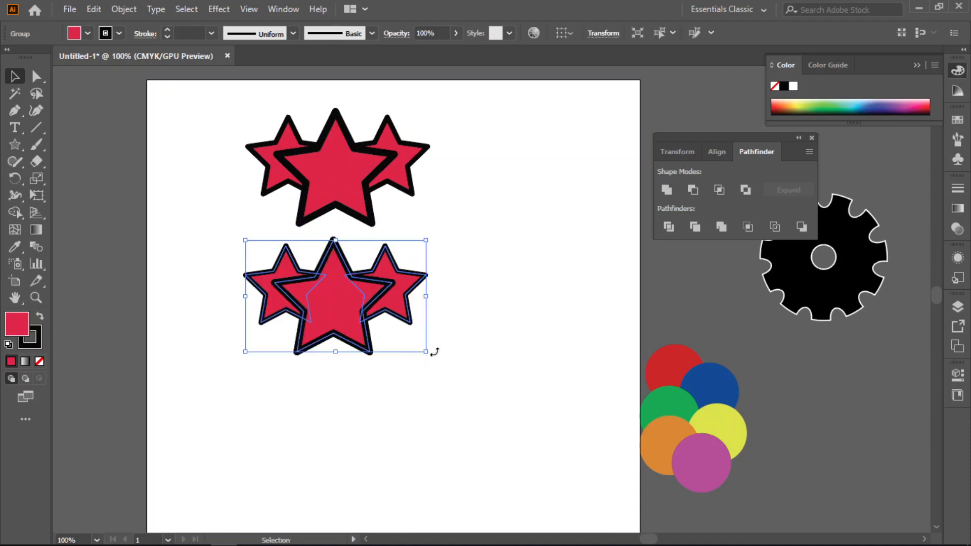
{"action": "left_click_drag", "start_coordinate": [425, 353], "coordinate": [673, 509]}
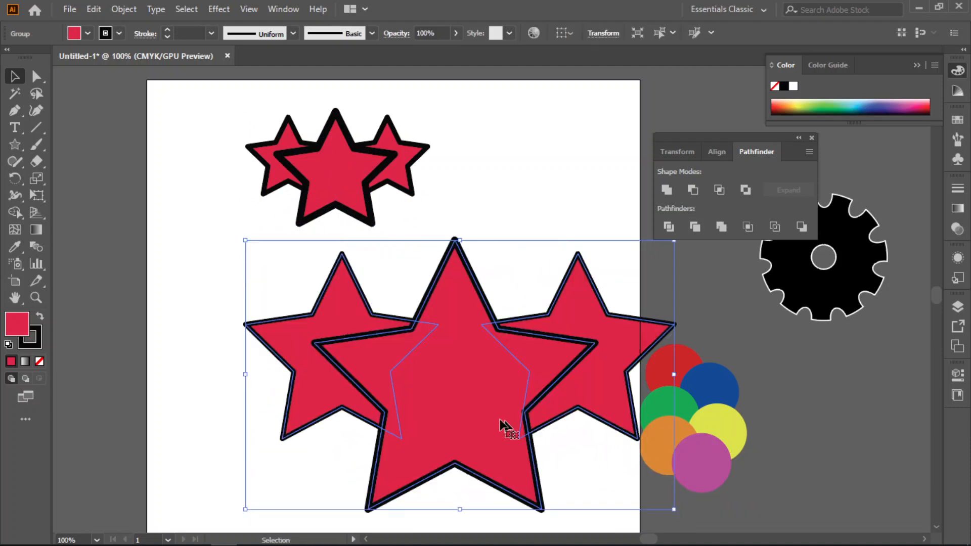
{"action": "left_click_drag", "start_coordinate": [245, 240], "coordinate": [217, 223]}
{"action": "left_click_drag", "start_coordinate": [453, 331], "coordinate": [345, 324]}
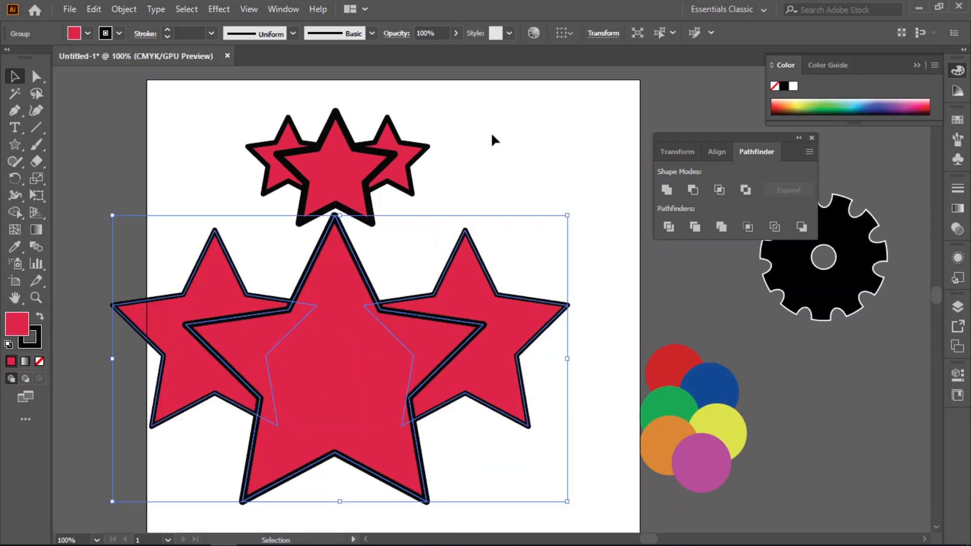
Move the small star group up slightly so it sits clear of the enlarged group
{"action": "left_click", "coordinate": [500, 162]}
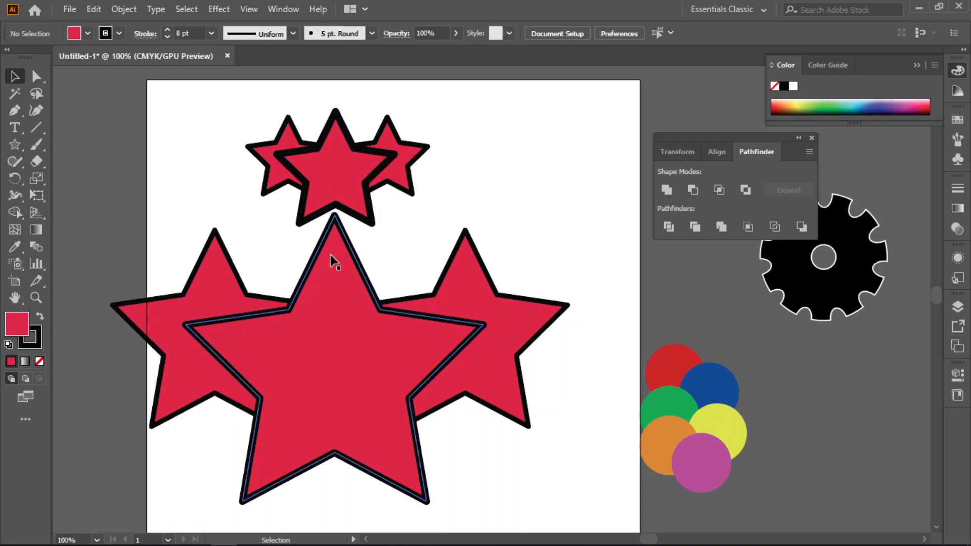
{"action": "left_click_drag", "start_coordinate": [336, 175], "coordinate": [336, 153]}
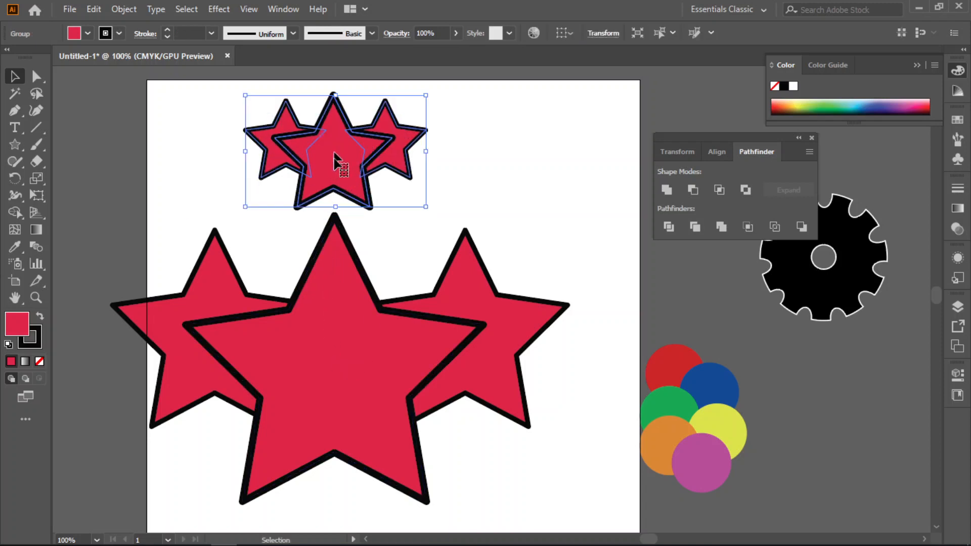
{"action": "left_click", "coordinate": [329, 338]}
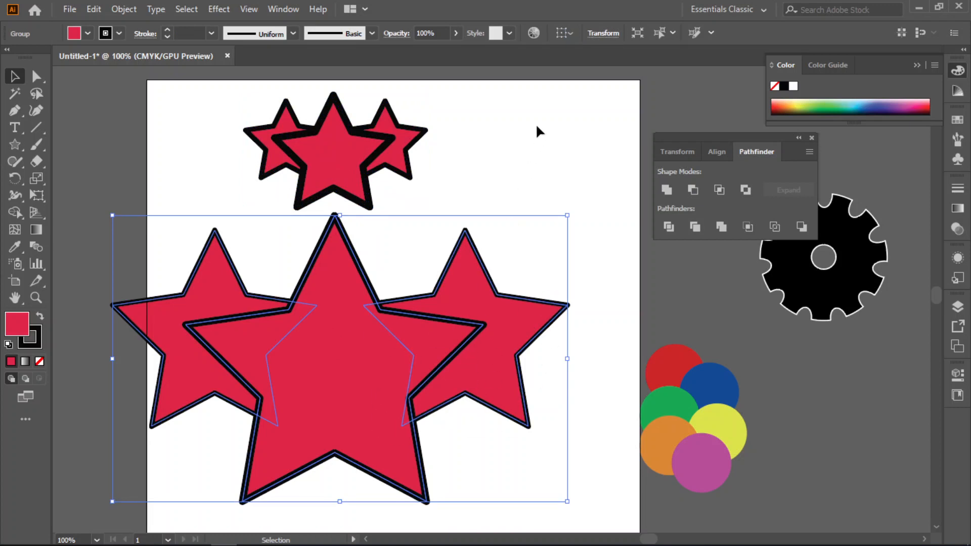
{"action": "left_click", "coordinate": [566, 178]}
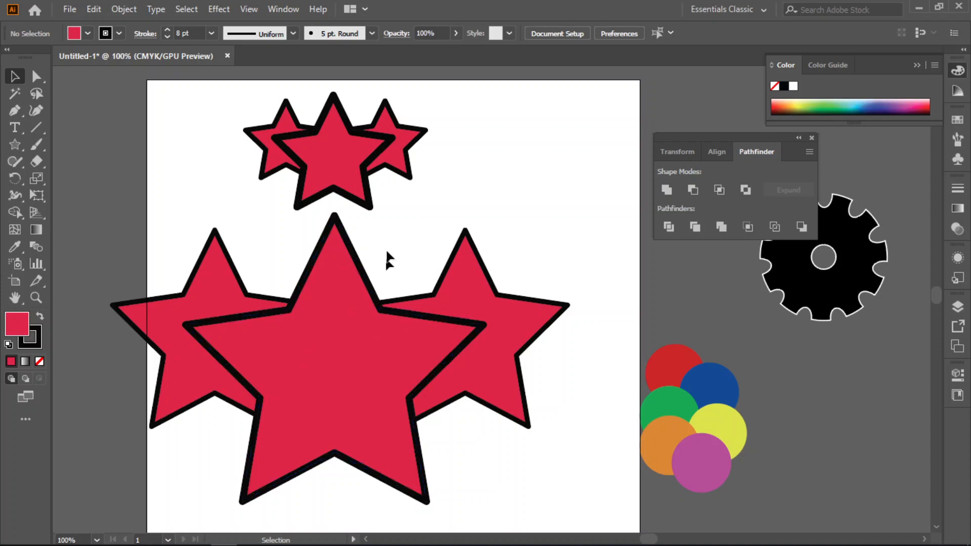
Shrink the enlarged star group to a tiny size without scaling its strokes, and delete it
{"action": "left_click", "coordinate": [348, 162]}
{"action": "left_click", "coordinate": [540, 203]}
{"action": "left_click", "coordinate": [408, 307]}
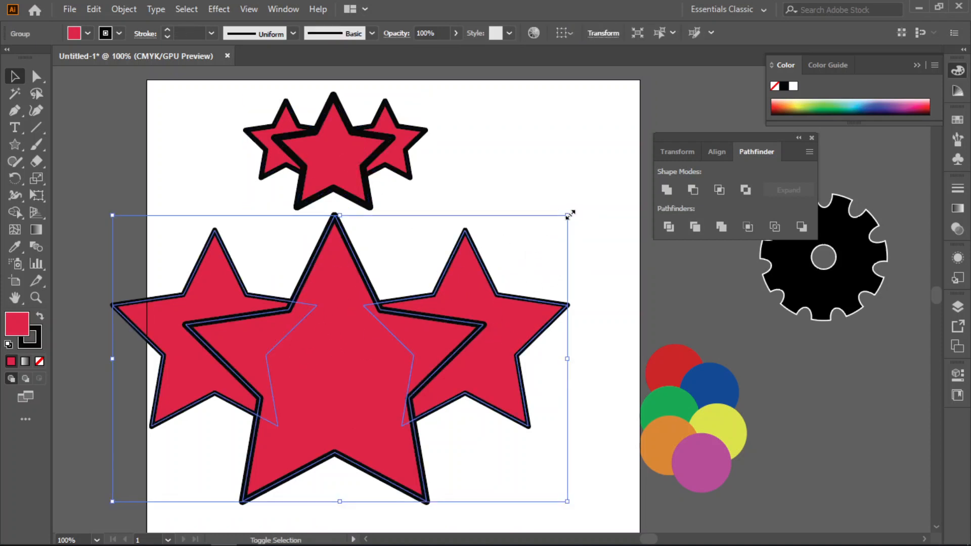
{"action": "left_click_drag", "start_coordinate": [569, 215], "coordinate": [398, 257]}
{"action": "scroll", "coordinate": [387, 273], "scroll_direction": "up", "scroll_amount": 3}
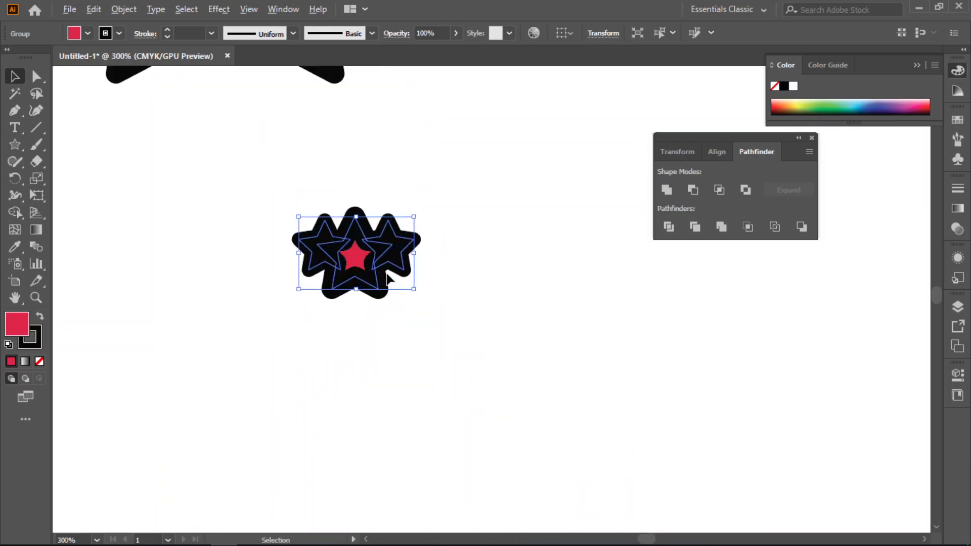
{"action": "scroll", "coordinate": [386, 277], "scroll_direction": "down", "scroll_amount": 2}
{"action": "left_click", "coordinate": [432, 325]}
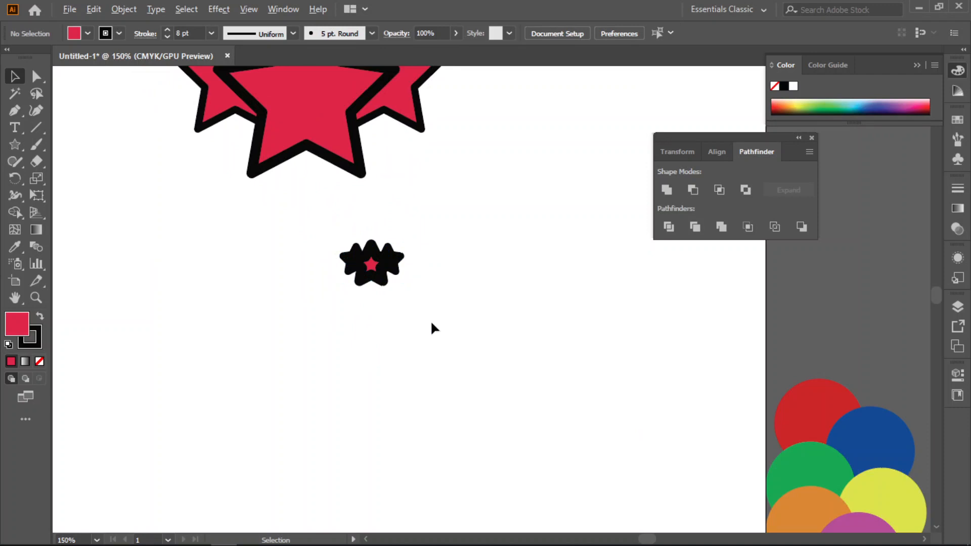
{"action": "scroll", "coordinate": [431, 326], "scroll_direction": "down", "scroll_amount": 1}
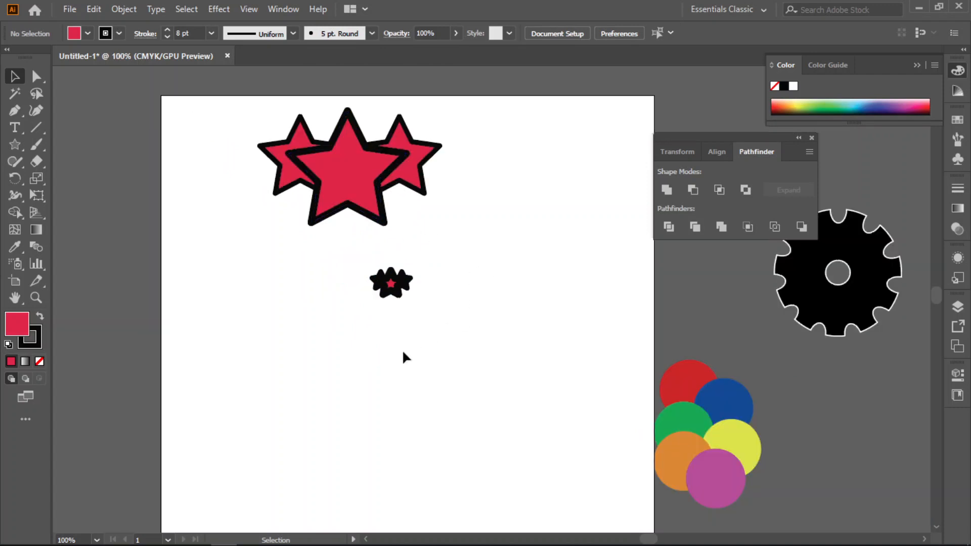
{"action": "left_click_drag", "start_coordinate": [438, 250], "coordinate": [346, 349]}
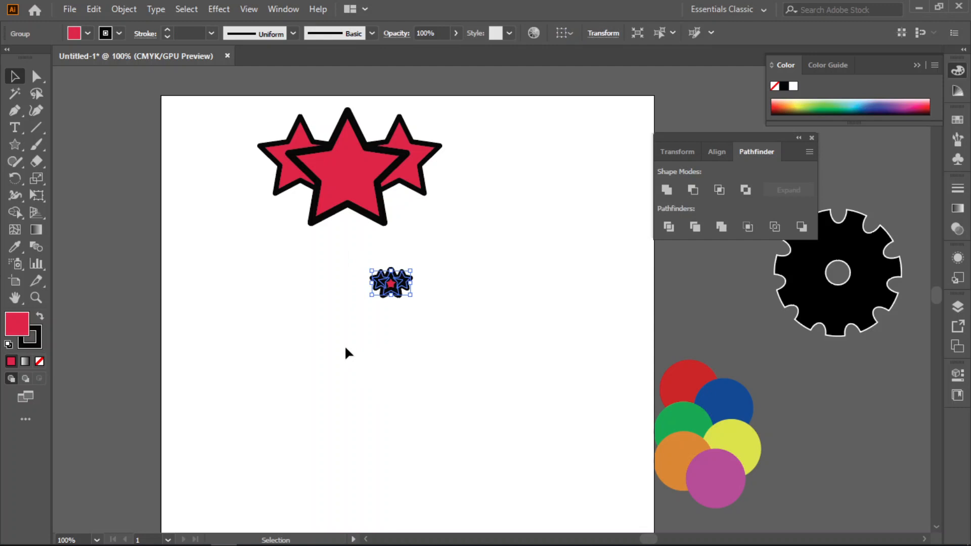
{"action": "key", "text": "Delete"}
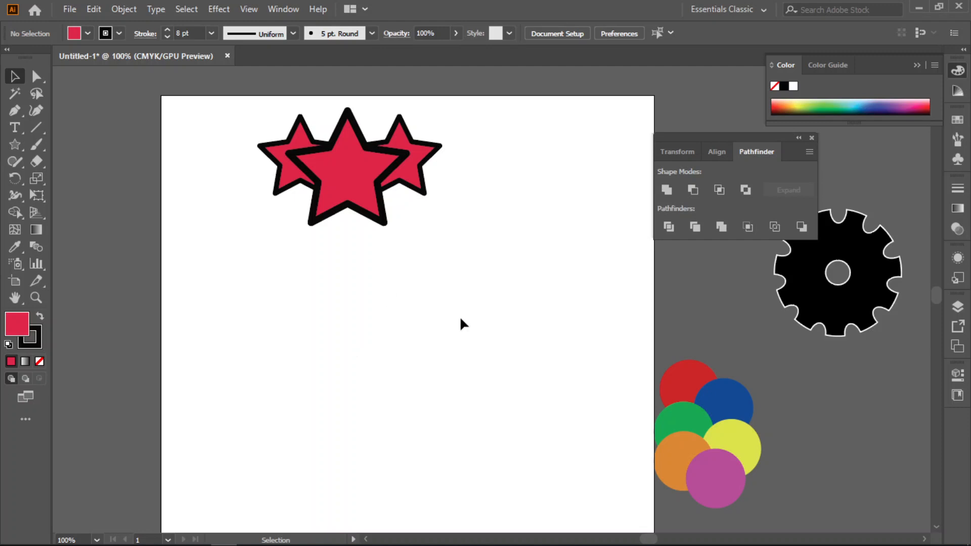
Turn on Scale Strokes & Effects in the General preferences
{"action": "left_click", "coordinate": [348, 155]}
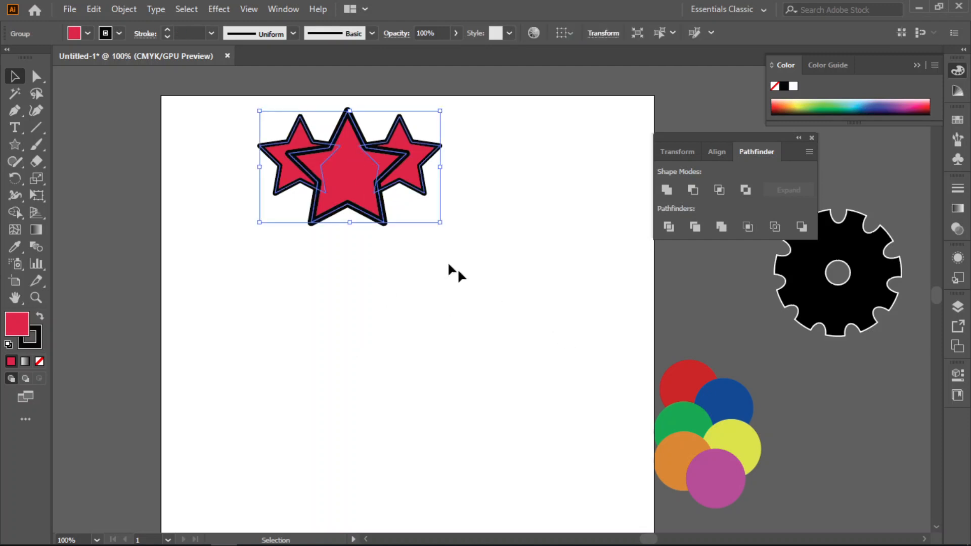
{"action": "left_click", "coordinate": [94, 9]}
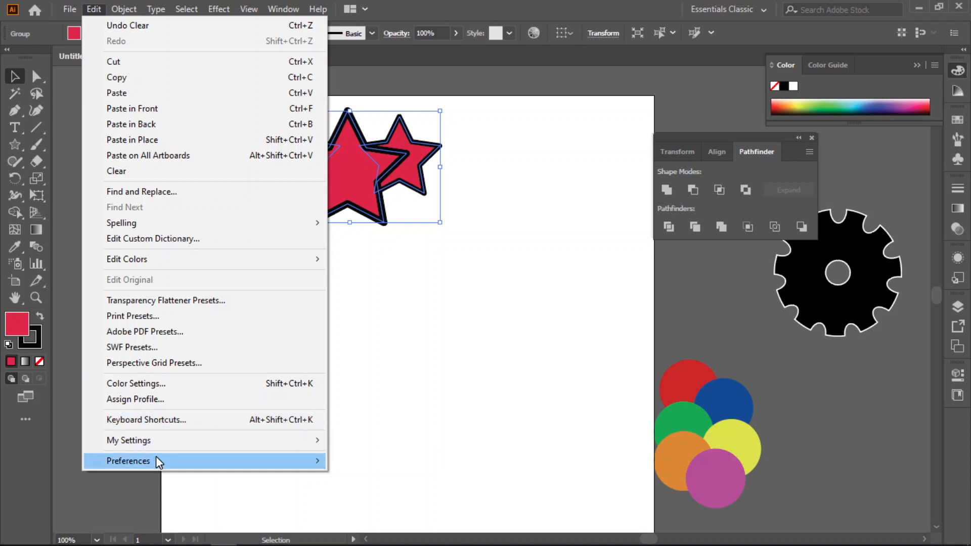
{"action": "mouse_move", "coordinate": [155, 461]}
{"action": "left_click", "coordinate": [399, 274]}
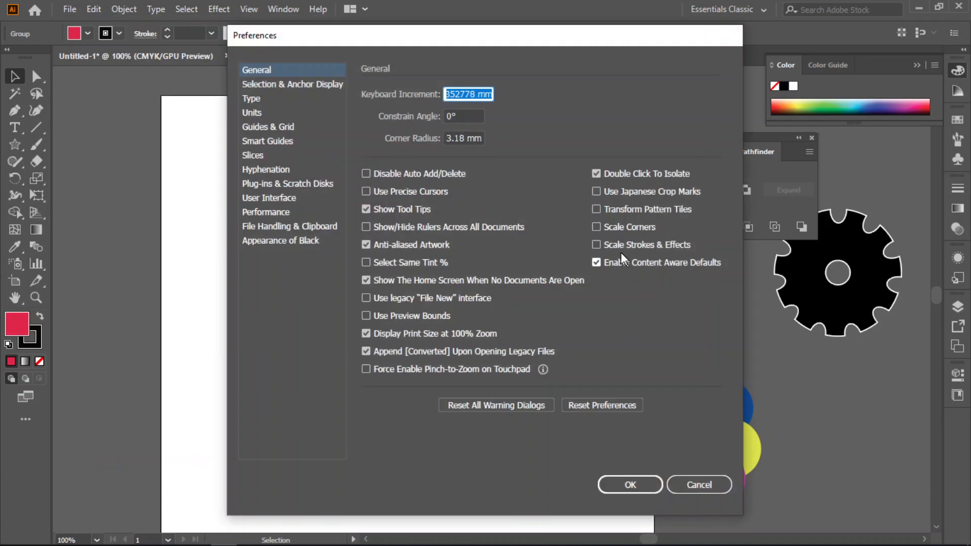
{"action": "left_click", "coordinate": [595, 247]}
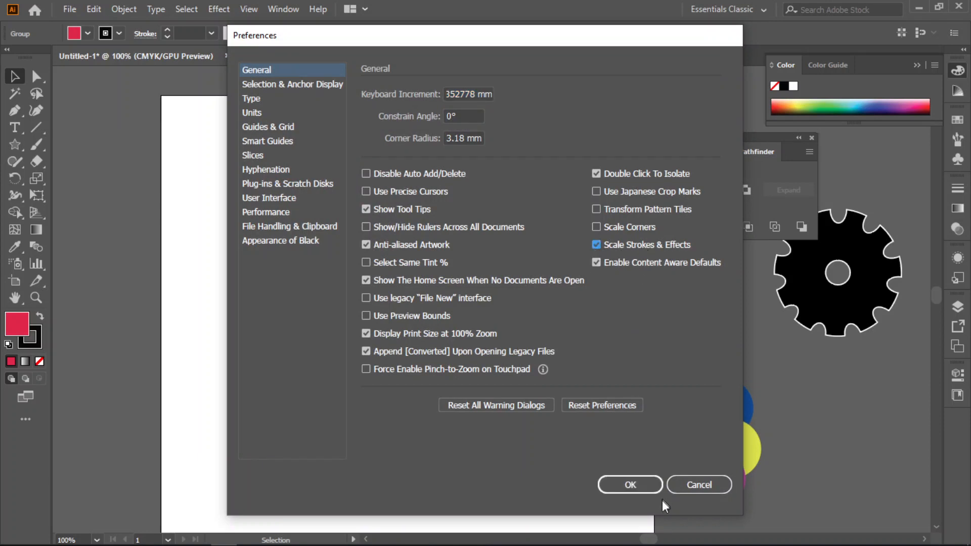
{"action": "left_click", "coordinate": [632, 480]}
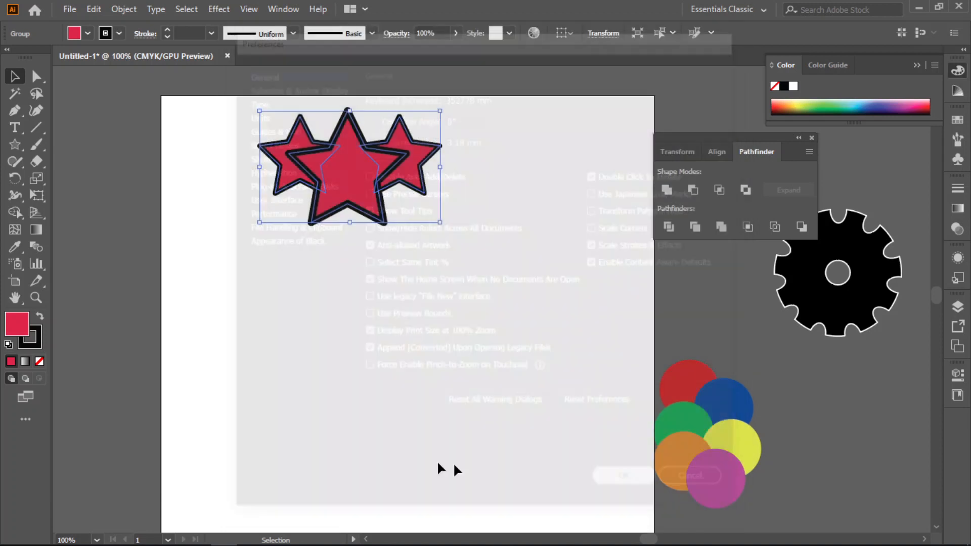
Duplicate the star group, resize the copy larger with its strokes scaling along, and center it beneath the original
{"action": "left_click_drag", "start_coordinate": [319, 342], "coordinate": [320, 344]}
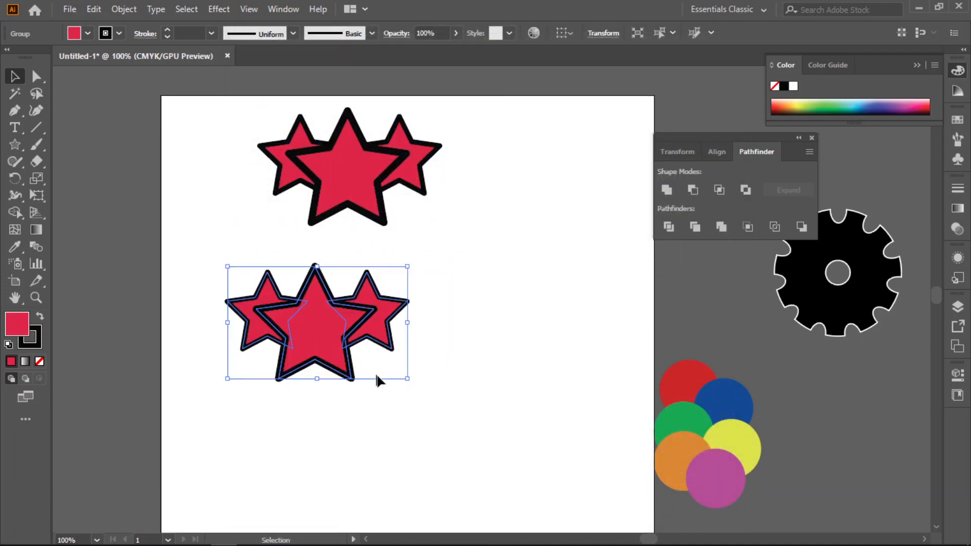
{"action": "left_click_drag", "start_coordinate": [407, 379], "coordinate": [586, 503]}
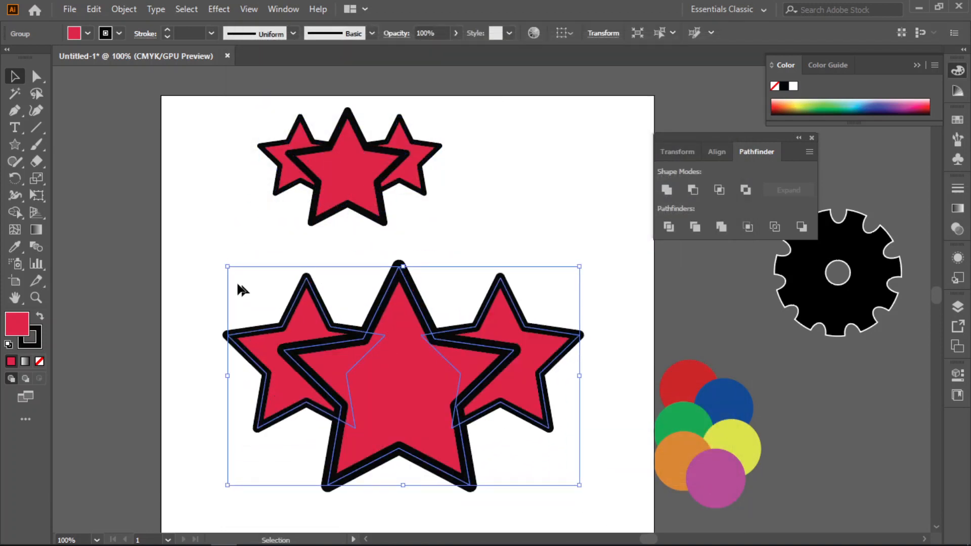
{"action": "left_click_drag", "start_coordinate": [228, 268], "coordinate": [487, 429]}
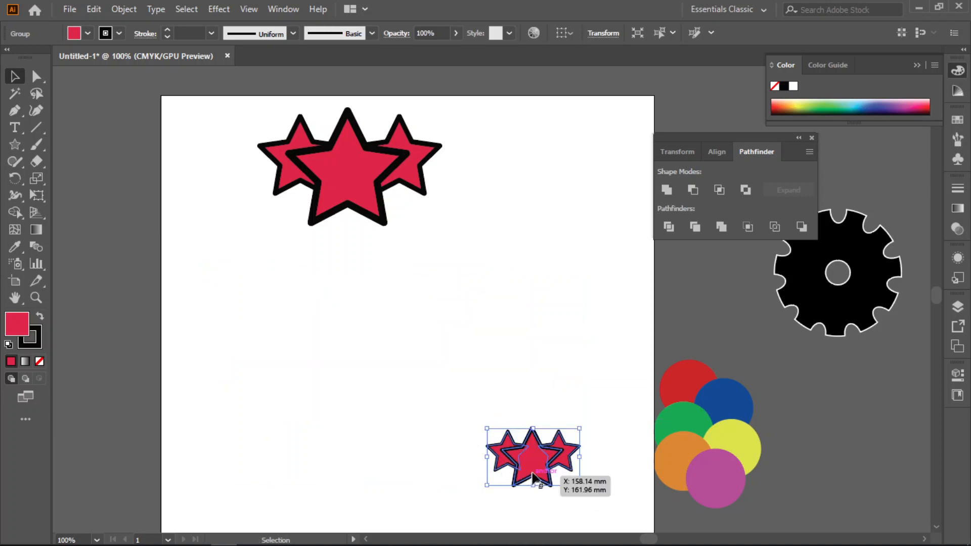
{"action": "left_click_drag", "start_coordinate": [486, 483], "coordinate": [552, 435]}
{"action": "left_click_drag", "start_coordinate": [423, 363], "coordinate": [344, 328]}
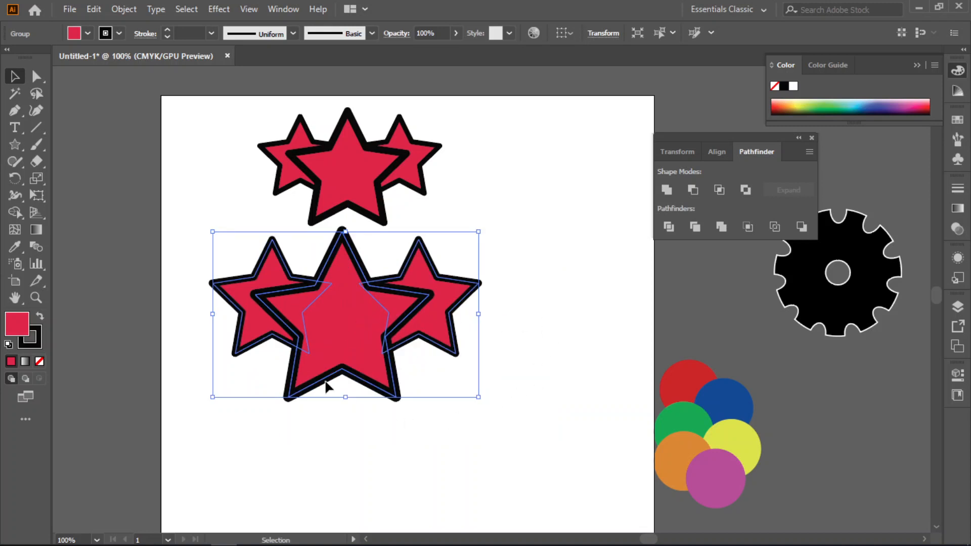
Turn off Scale Strokes & Effects in the Scale options, keeping the uniform scale at 100%
{"action": "double_click", "coordinate": [43, 176]}
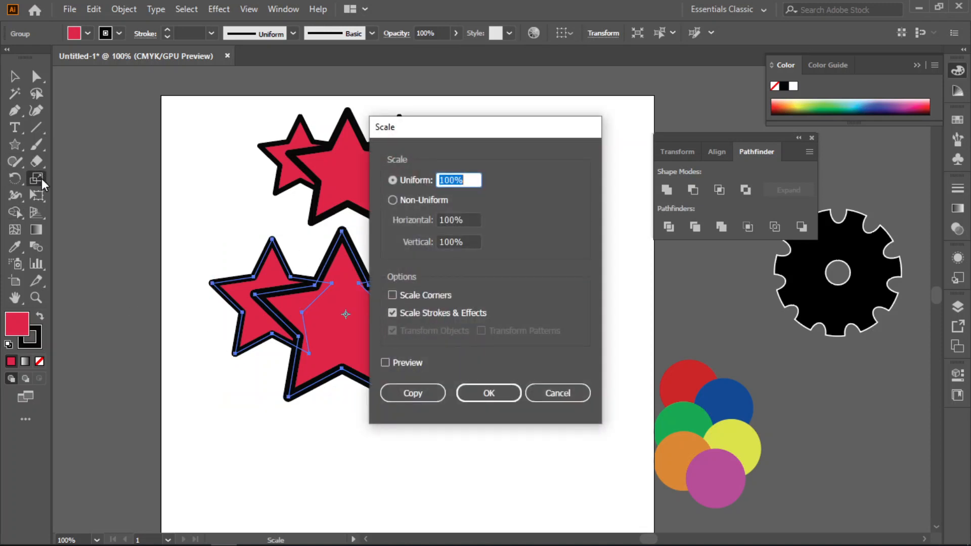
{"action": "left_click_drag", "start_coordinate": [467, 130], "coordinate": [588, 109]}
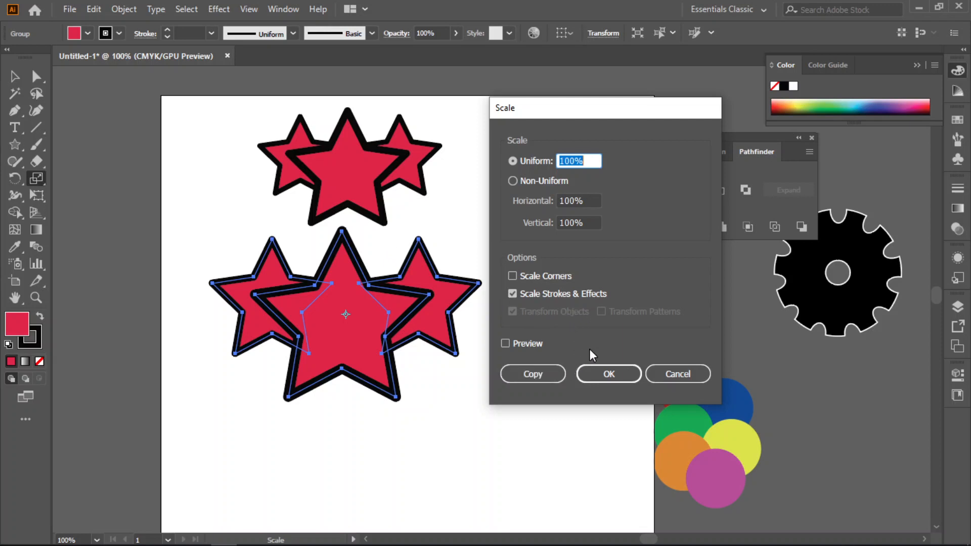
{"action": "left_click", "coordinate": [511, 293]}
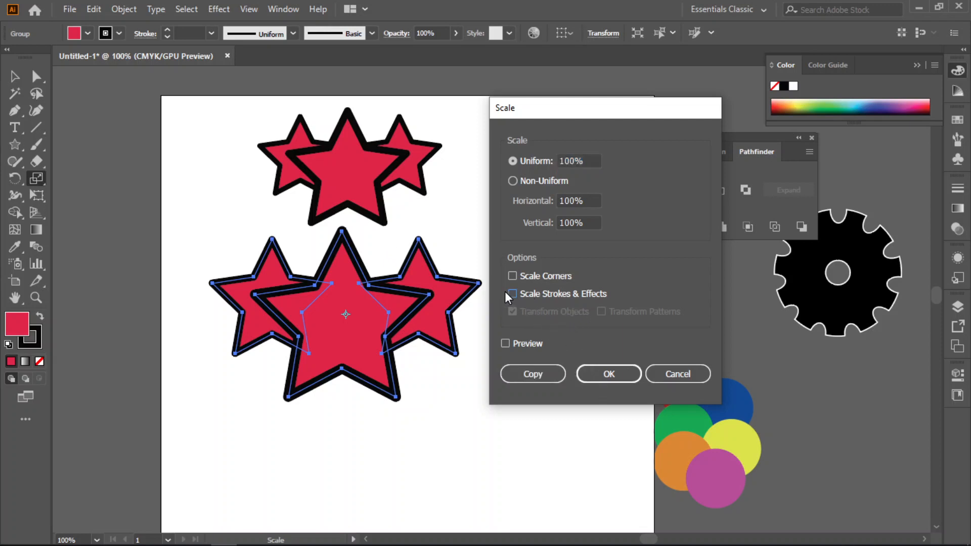
{"action": "left_click", "coordinate": [609, 374]}
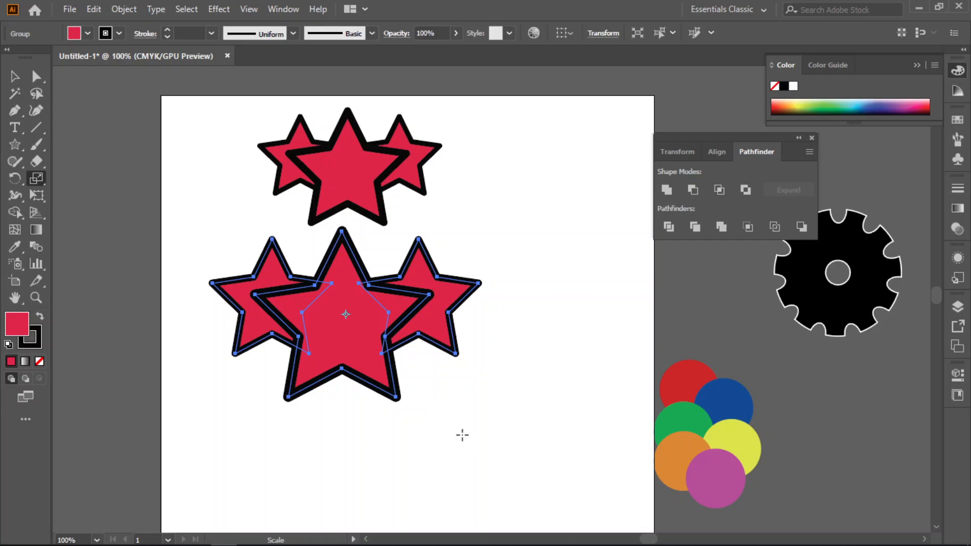
Move the small star group off the artboard to the area beside the gear
{"action": "left_click", "coordinate": [14, 76]}
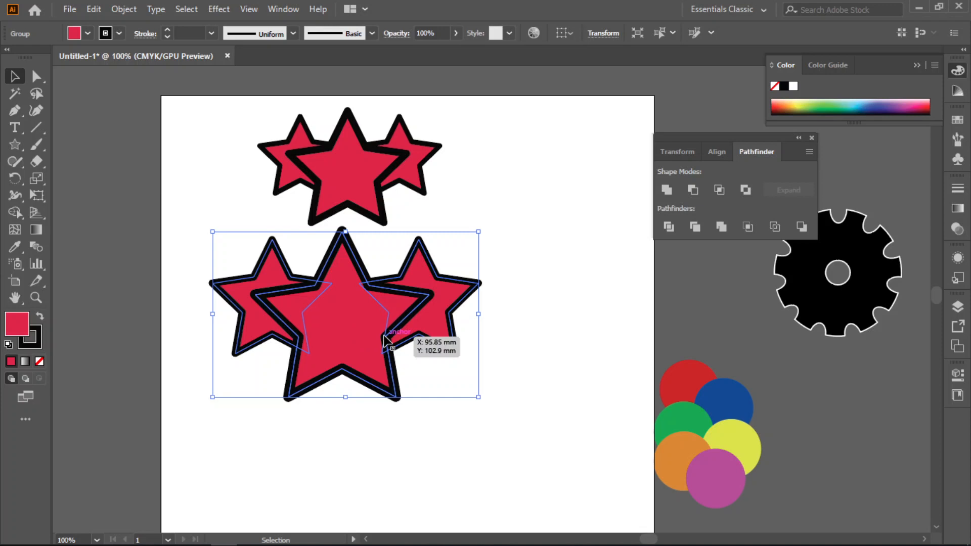
{"action": "left_click_drag", "start_coordinate": [348, 177], "coordinate": [748, 339]}
{"action": "left_click_drag", "start_coordinate": [840, 385], "coordinate": [757, 339]}
{"action": "left_click_drag", "start_coordinate": [706, 310], "coordinate": [712, 302]}
{"action": "left_click", "coordinate": [580, 385]}
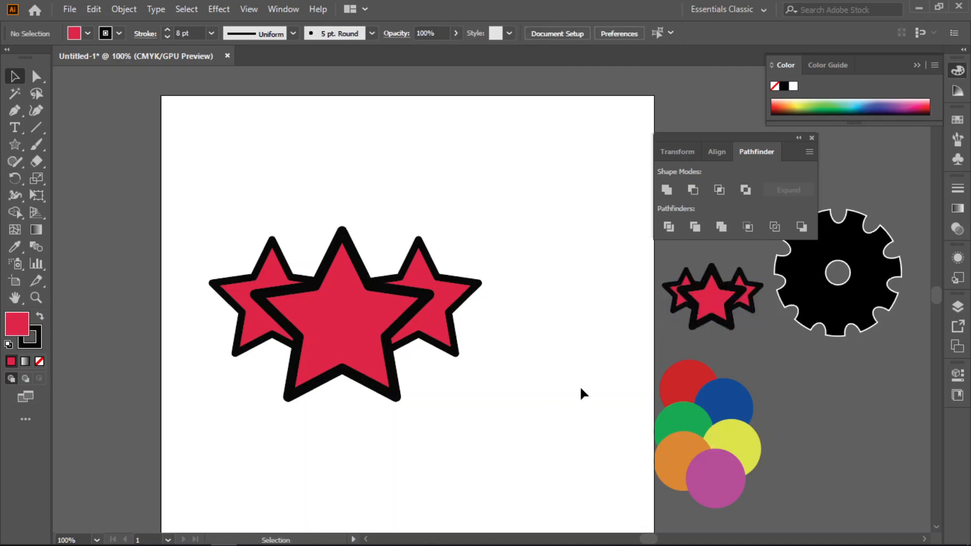
{"action": "left_click", "coordinate": [712, 302]}
{"action": "key", "text": "ctrl+z"}
{"action": "key", "text": "ctrl+z"}
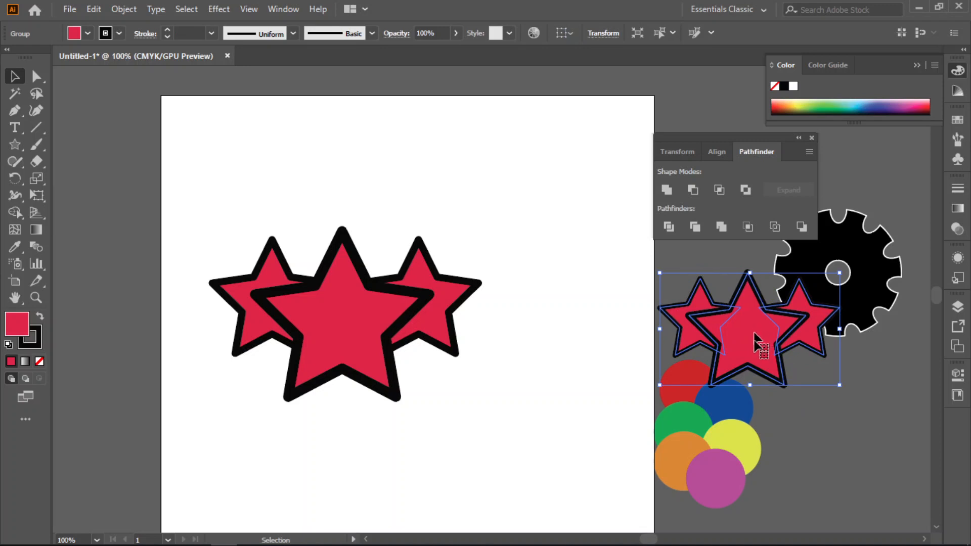
Move the small star group farther from the artboard, clear of the gear and colored circles, and deselect it
{"action": "scroll", "coordinate": [710, 395], "scroll_direction": "down", "scroll_amount": 1}
{"action": "left_click_drag", "start_coordinate": [728, 377], "coordinate": [812, 436]}
{"action": "scroll", "coordinate": [534, 368], "scroll_direction": "up", "scroll_amount": 1}
{"action": "scroll", "coordinate": [533, 362], "scroll_direction": "up", "scroll_amount": 1}
{"action": "scroll", "coordinate": [533, 362], "scroll_direction": "down", "scroll_amount": 1}
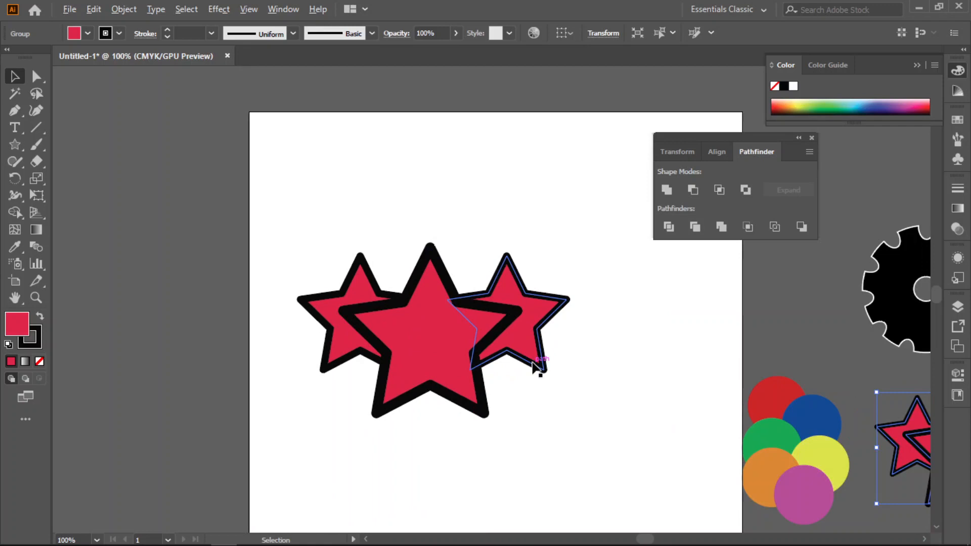
{"action": "left_click", "coordinate": [593, 288]}
{"action": "left_click_drag", "start_coordinate": [615, 411], "coordinate": [568, 371]}
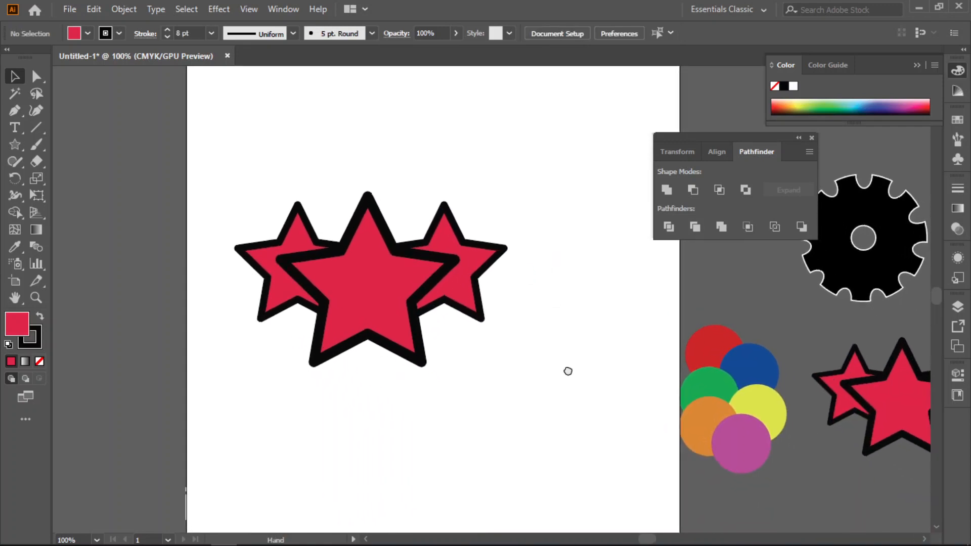
{"action": "left_click_drag", "start_coordinate": [537, 205], "coordinate": [245, 369]}
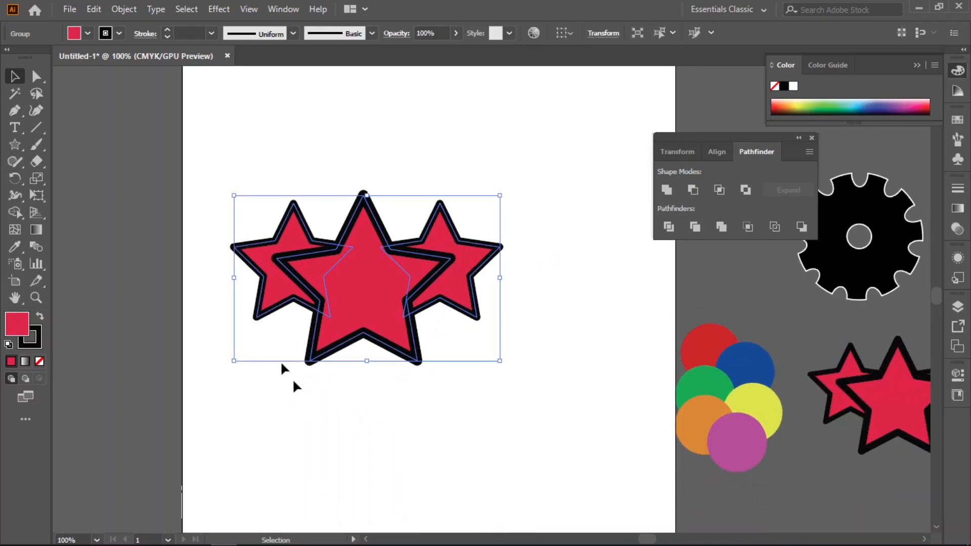
{"action": "left_click", "coordinate": [248, 10]}
{"action": "mouse_move", "coordinate": [161, 12]}
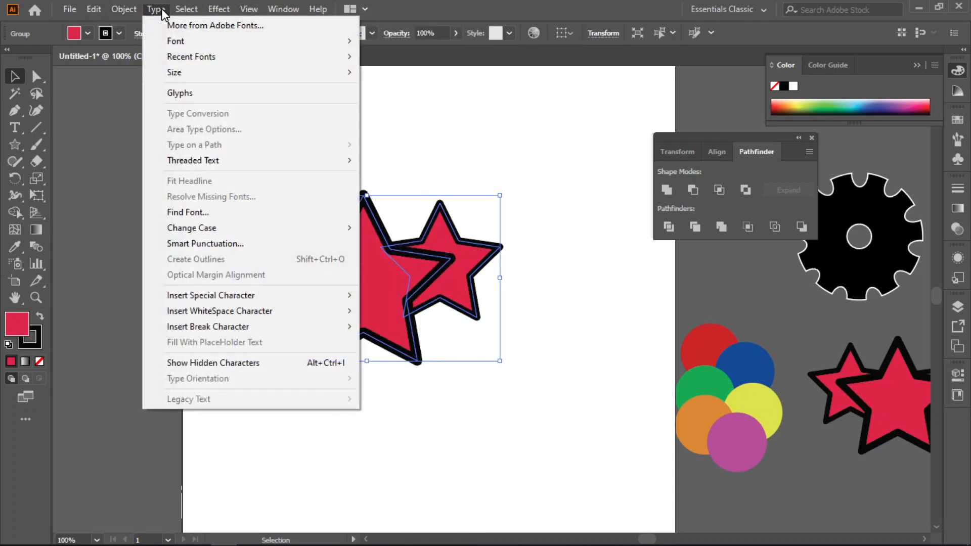
{"action": "mouse_move", "coordinate": [127, 11]}
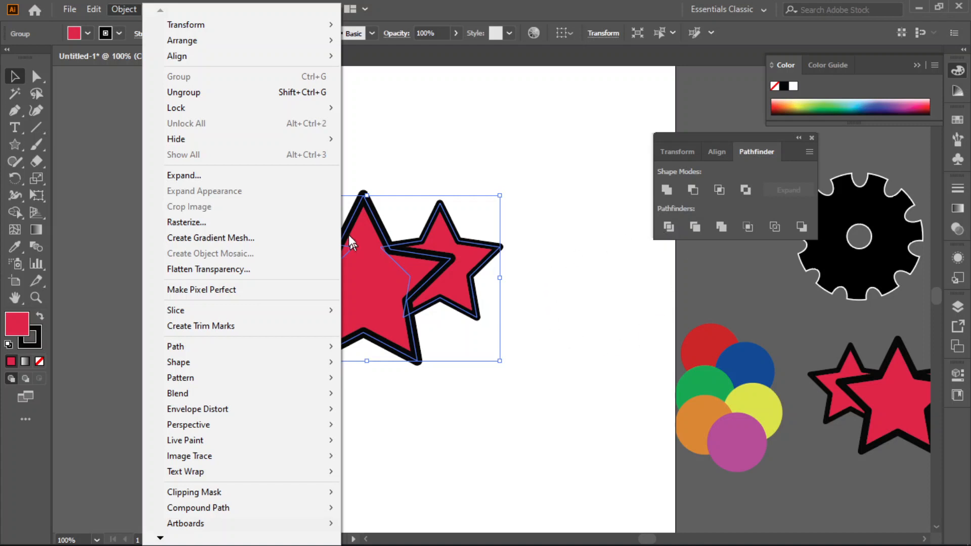
{"action": "left_click", "coordinate": [563, 274]}
Expand the fill and stroke of the large star group on the artboard
{"action": "left_click_drag", "start_coordinate": [524, 203], "coordinate": [250, 386]}
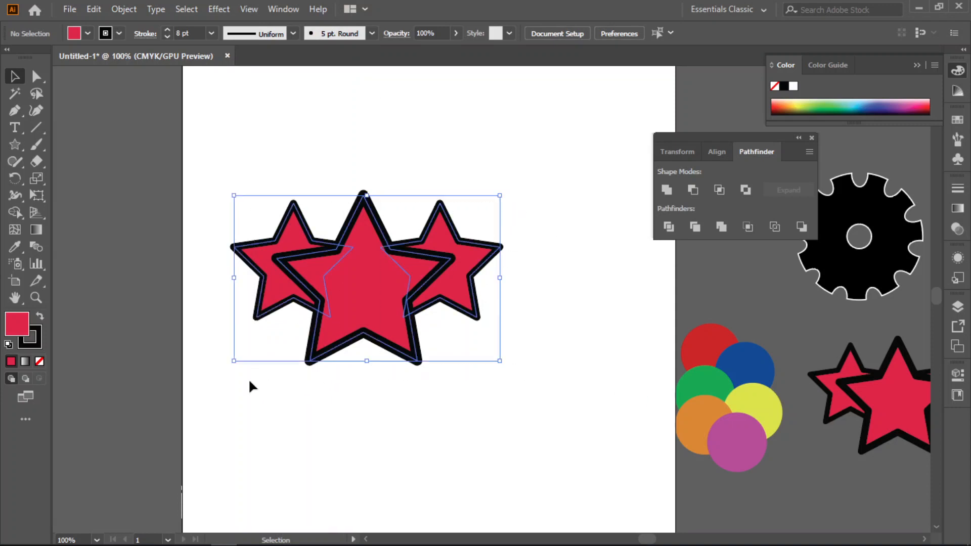
{"action": "left_click", "coordinate": [124, 10]}
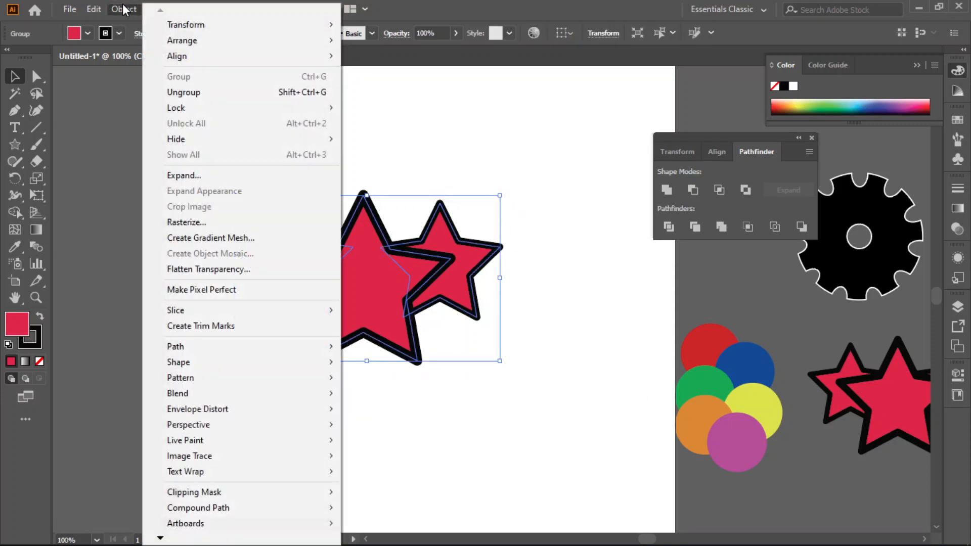
{"action": "left_click", "coordinate": [178, 175]}
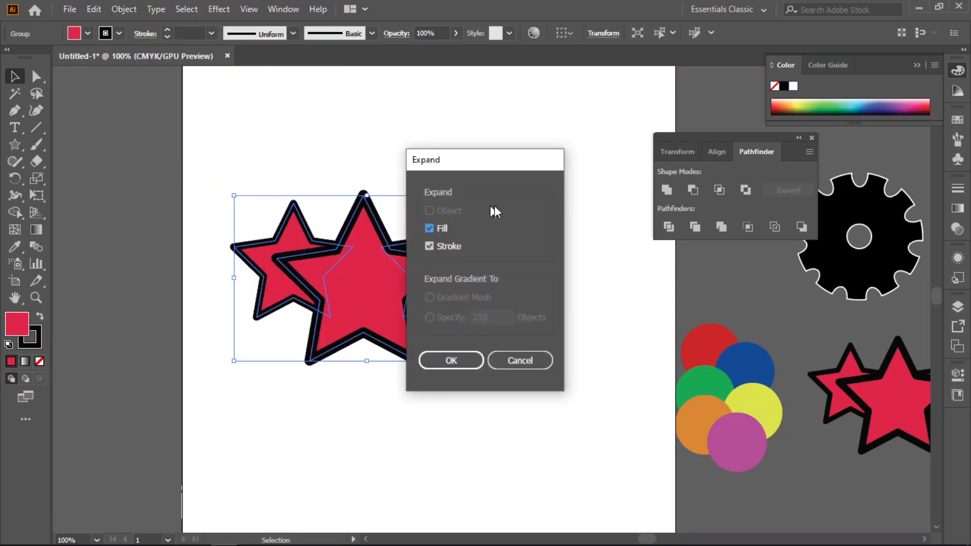
{"action": "left_click_drag", "start_coordinate": [506, 165], "coordinate": [590, 125]}
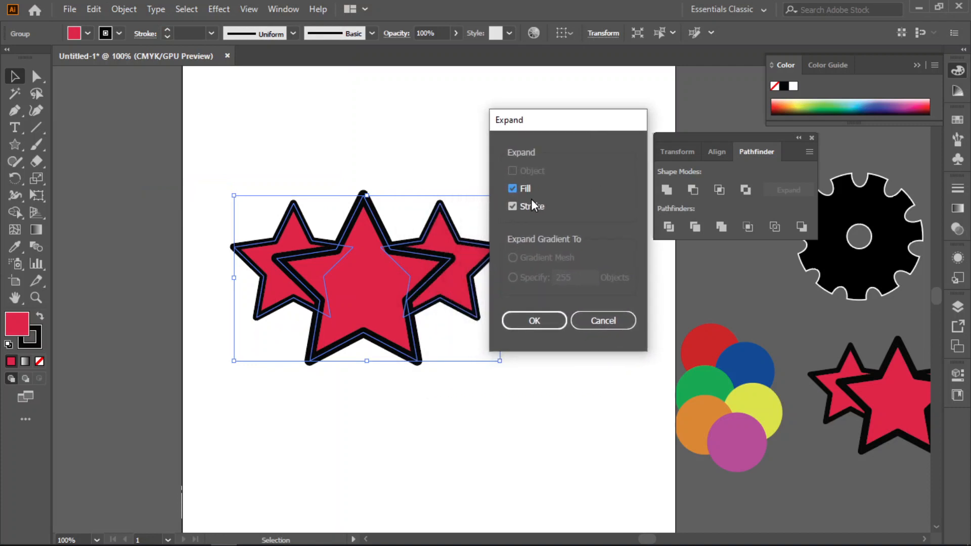
{"action": "left_click", "coordinate": [512, 189]}
{"action": "left_click", "coordinate": [513, 208]}
{"action": "left_click", "coordinate": [536, 321]}
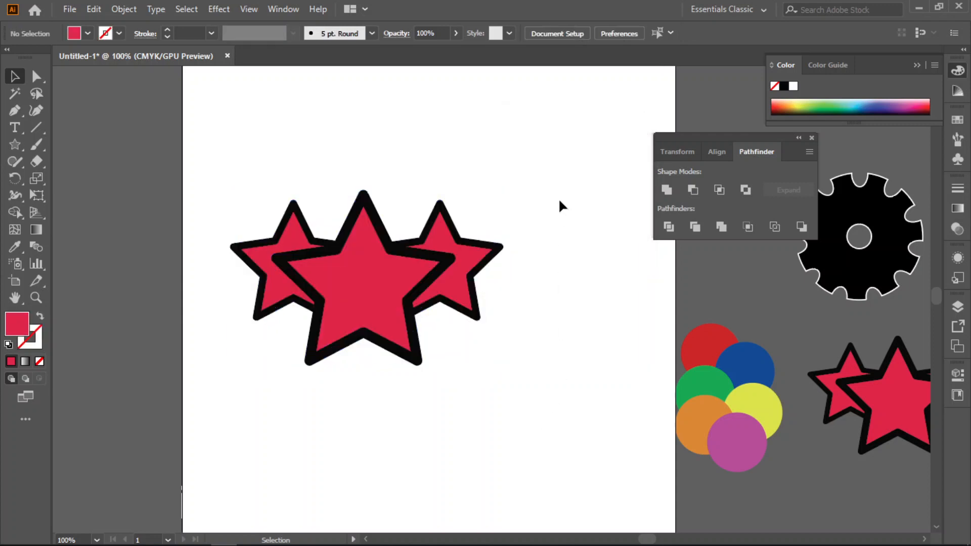
Check the expanded star group's fill and stroke swatches, enlarge the group proportionally, and deselect it
{"action": "left_click_drag", "start_coordinate": [553, 186], "coordinate": [260, 386]}
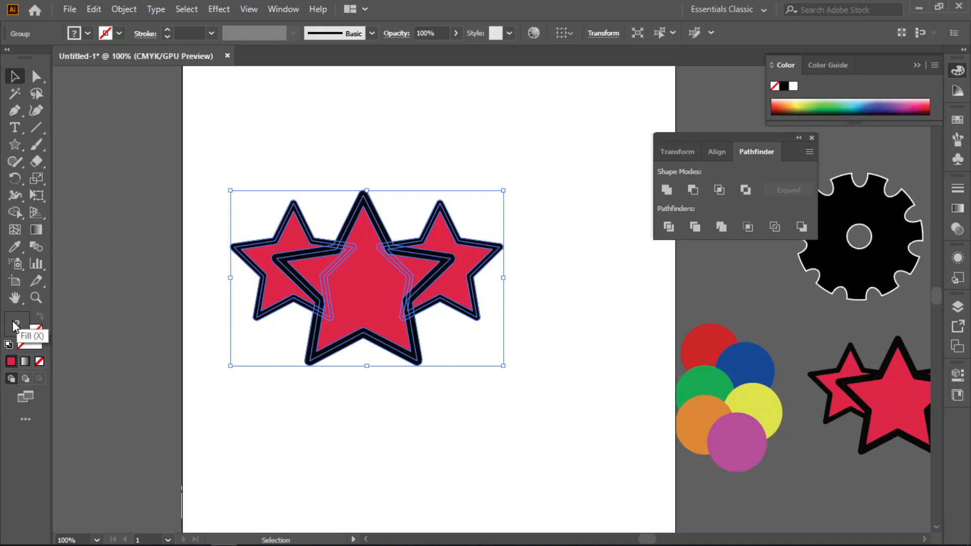
{"action": "left_click", "coordinate": [22, 342]}
{"action": "left_click", "coordinate": [40, 343]}
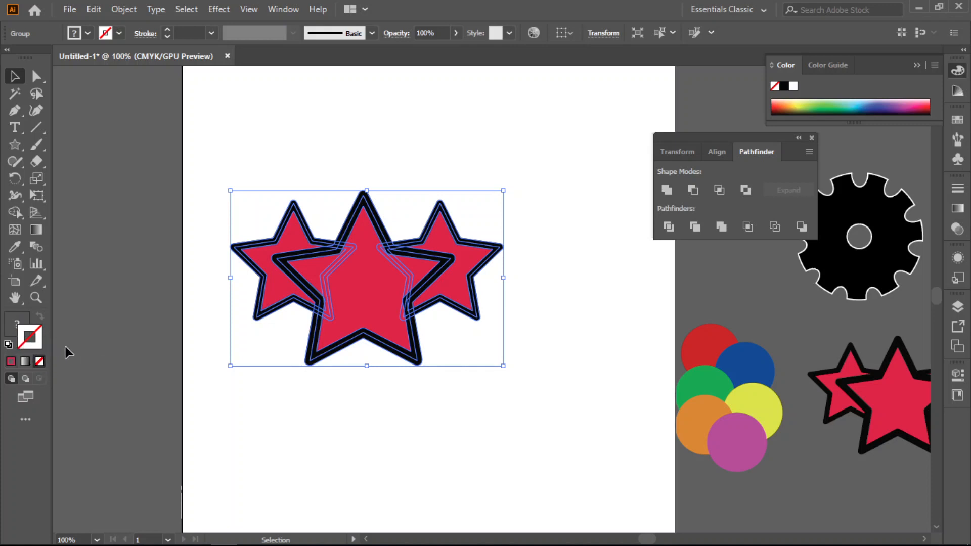
{"action": "left_click", "coordinate": [20, 323]}
{"action": "left_click_drag", "start_coordinate": [504, 367], "coordinate": [555, 388]}
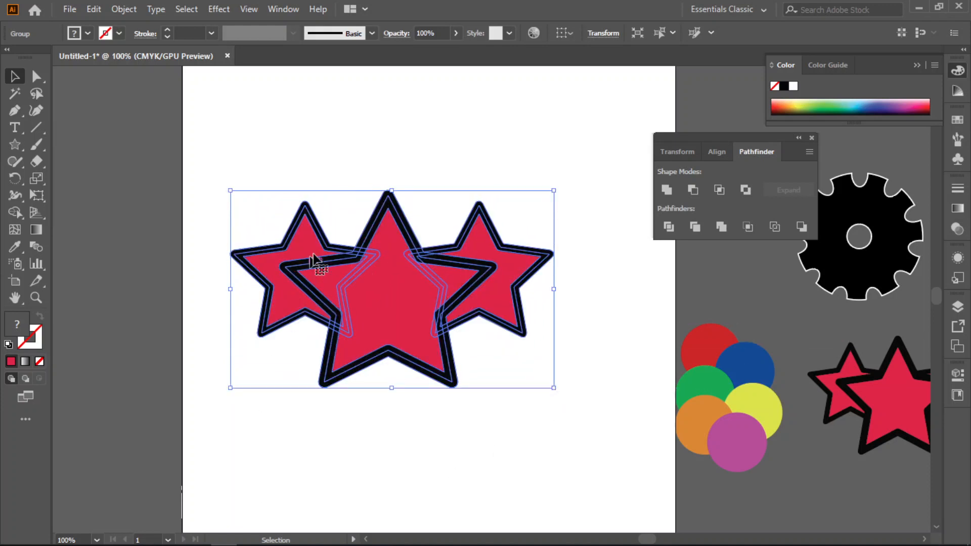
{"action": "left_click", "coordinate": [398, 488]}
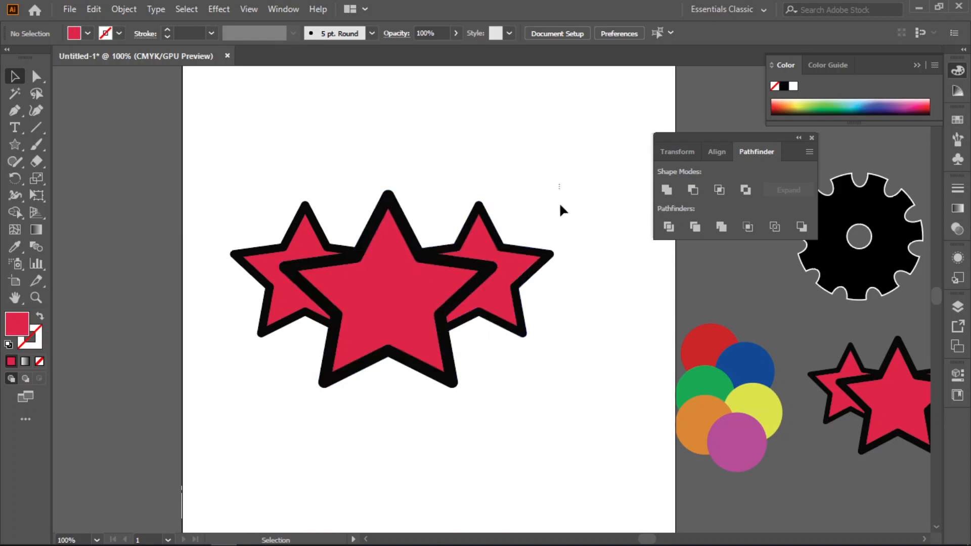
Select the whole expanded star group and combine its overlapping shapes with the Pathfinder Merge operation
{"action": "left_click_drag", "start_coordinate": [560, 186], "coordinate": [263, 418]}
{"action": "left_click", "coordinate": [394, 443]}
{"action": "left_click", "coordinate": [423, 303]}
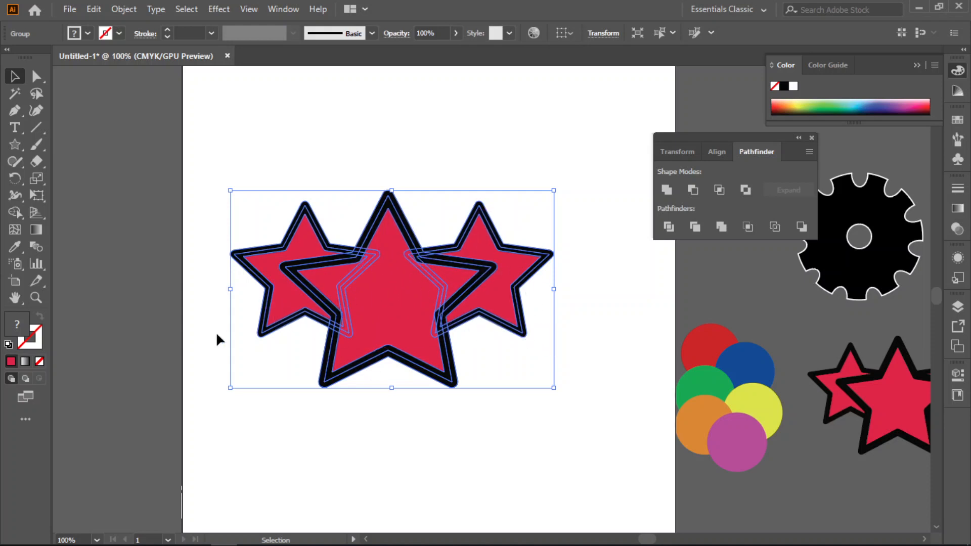
{"action": "left_click", "coordinate": [525, 481]}
{"action": "left_click_drag", "start_coordinate": [568, 191], "coordinate": [238, 449]}
{"action": "left_click", "coordinate": [719, 228]}
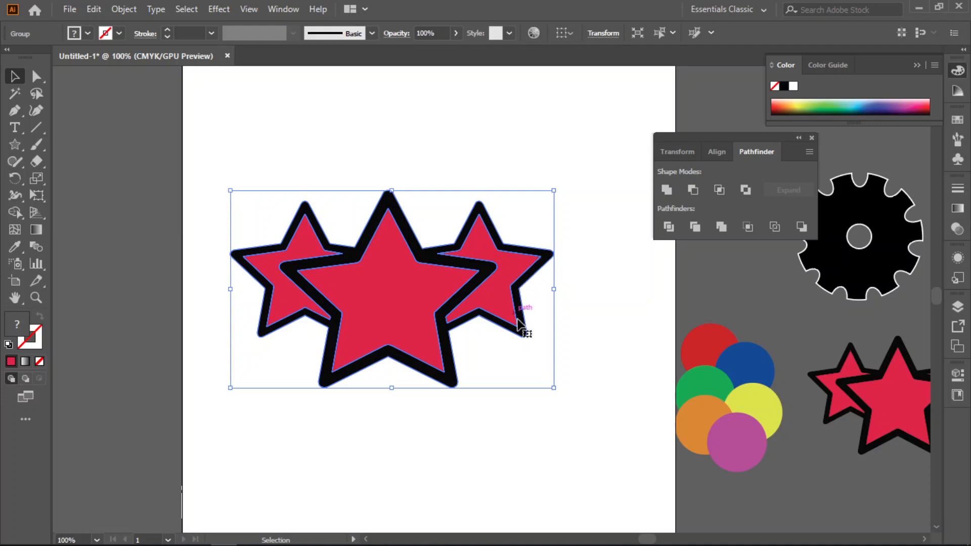
Examine the merged star group's paths up close in Outline view, and return to the colored preview
{"action": "scroll", "coordinate": [415, 328], "scroll_direction": "up", "scroll_amount": 2}
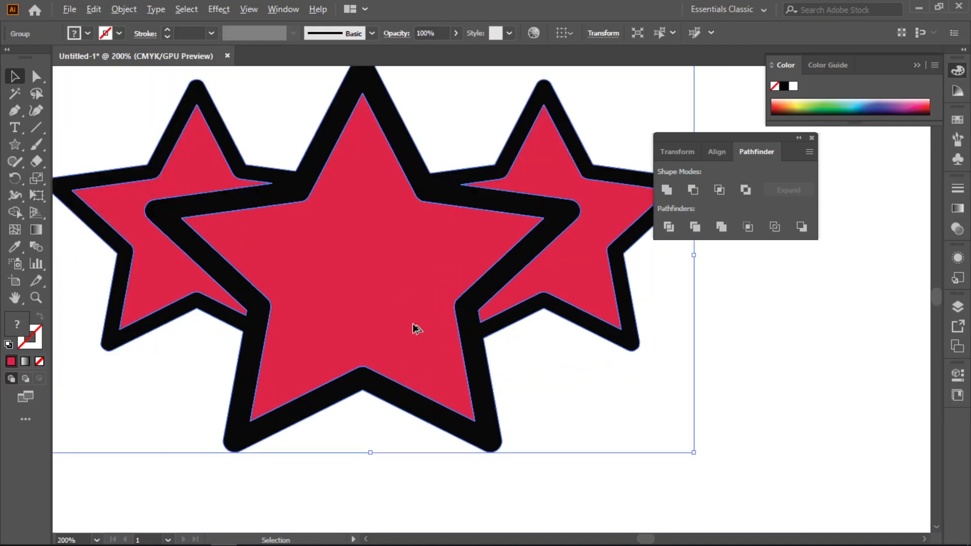
{"action": "scroll", "coordinate": [416, 329], "scroll_direction": "down", "scroll_amount": 1}
{"action": "left_click", "coordinate": [414, 450]}
{"action": "left_click", "coordinate": [408, 277]}
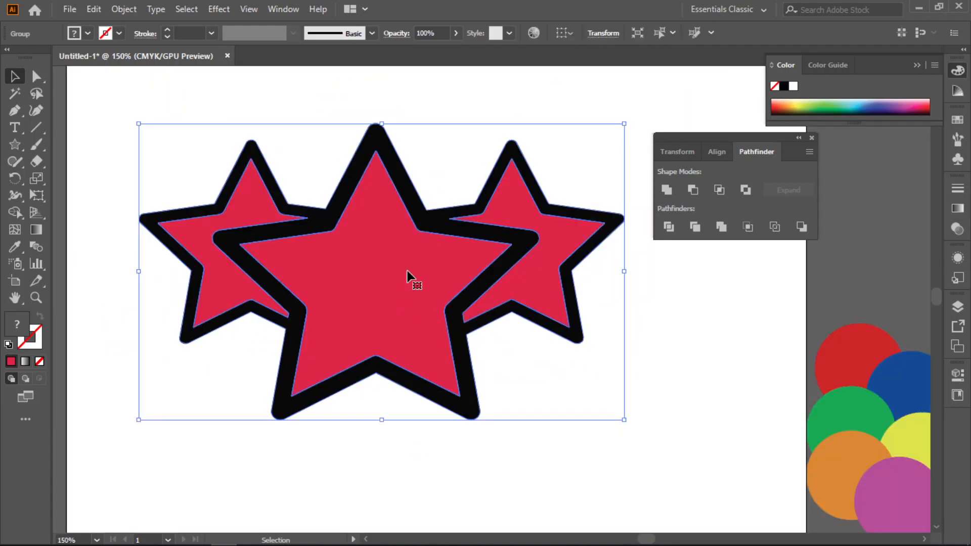
{"action": "left_click", "coordinate": [269, 9]}
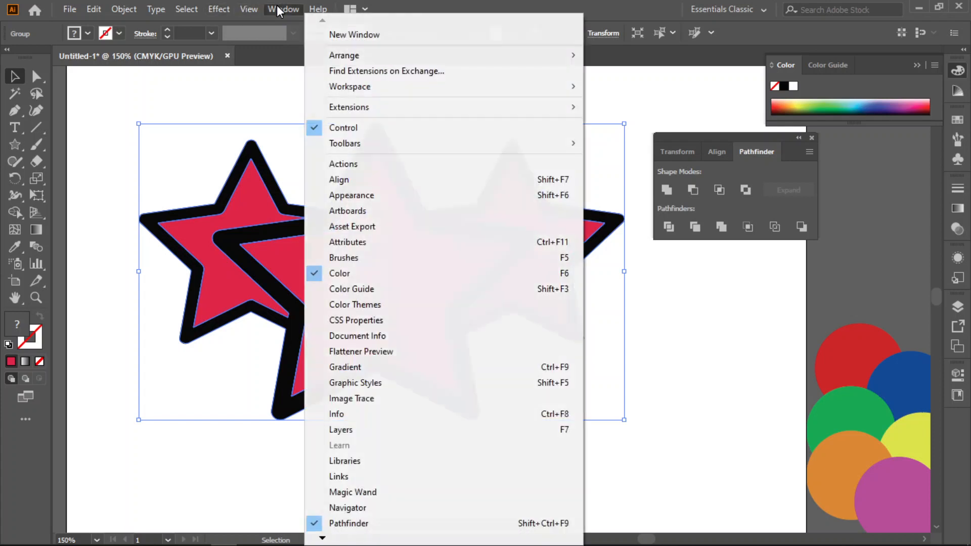
{"action": "mouse_move", "coordinate": [248, 7]}
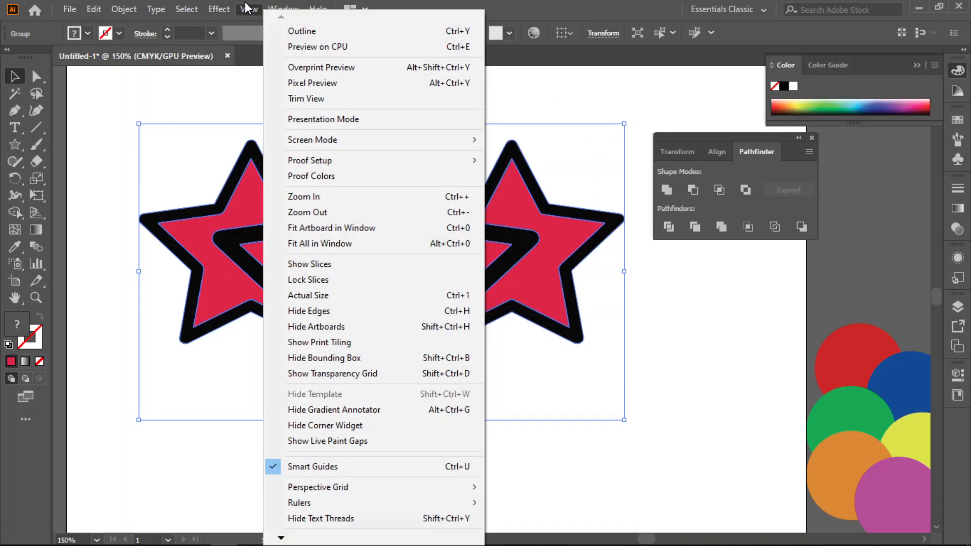
{"action": "left_click", "coordinate": [308, 32]}
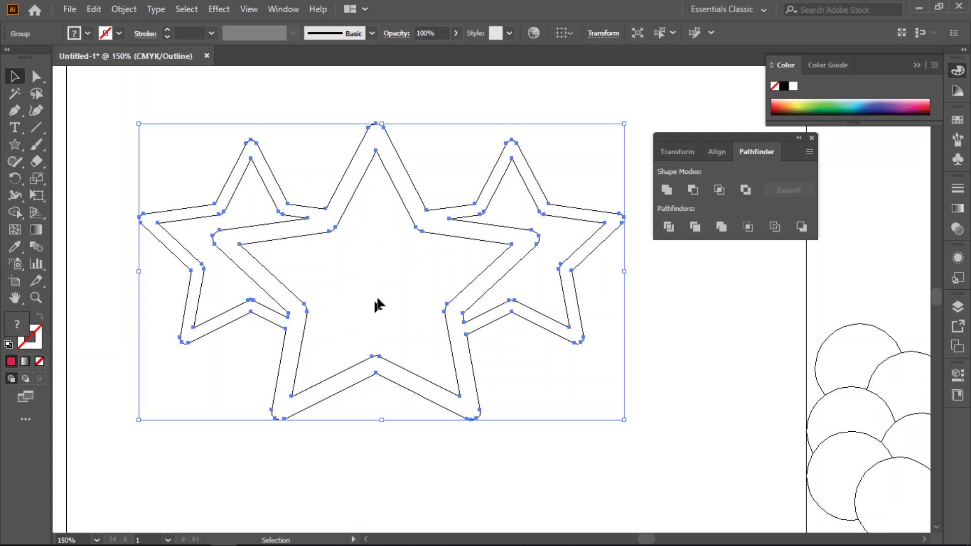
{"action": "key", "text": "ctrl+y"}
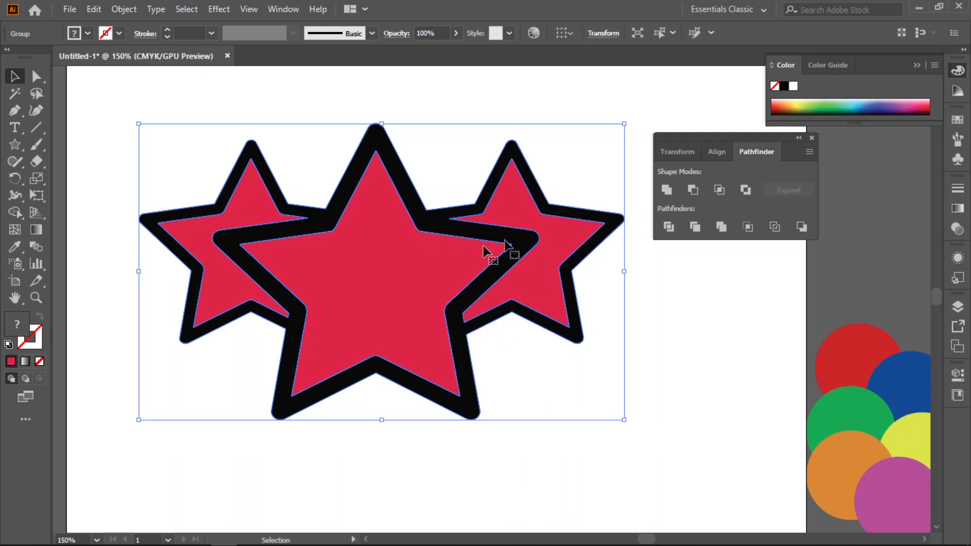
{"action": "left_click", "coordinate": [711, 395]}
{"action": "left_click", "coordinate": [412, 254]}
Move the merged star group up toward the artboard's upper-left corner and shrink it to about a third of its size
{"action": "scroll", "coordinate": [440, 301], "scroll_direction": "down", "scroll_amount": 1}
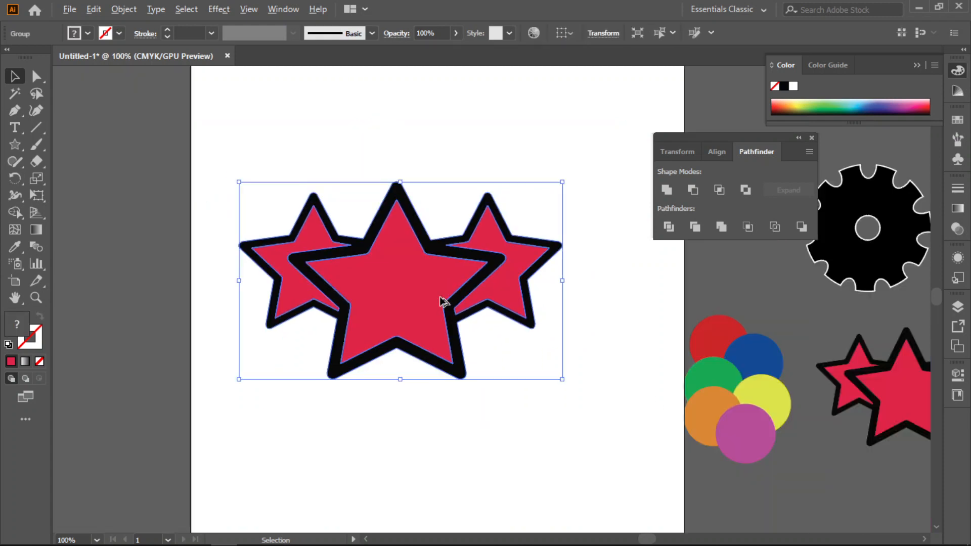
{"action": "left_click_drag", "start_coordinate": [420, 302], "coordinate": [407, 218]}
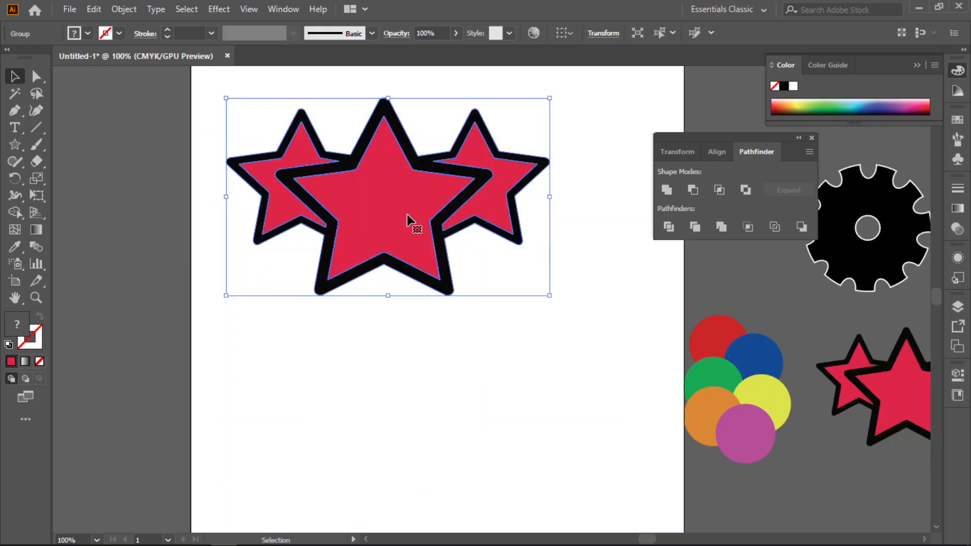
{"action": "left_click_drag", "start_coordinate": [549, 295], "coordinate": [388, 165]}
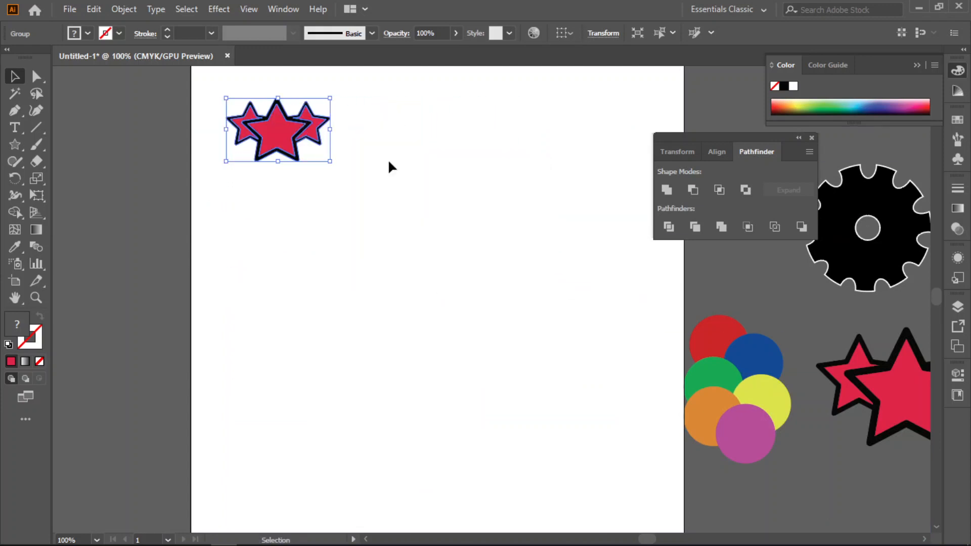
Delete the unexpanded star group beside the artboard
{"action": "scroll", "coordinate": [934, 412], "scroll_direction": "down", "scroll_amount": 5}
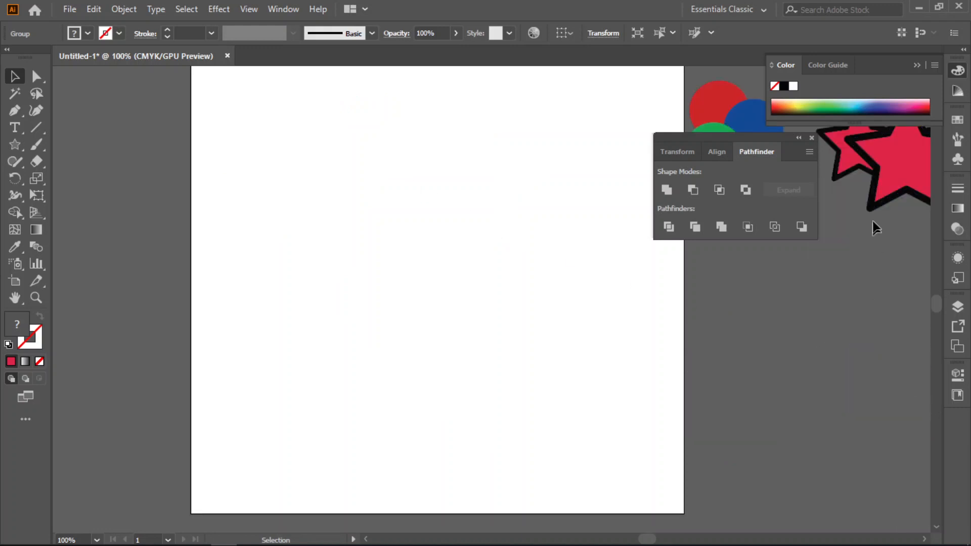
{"action": "left_click", "coordinate": [890, 185]}
{"action": "key", "text": "Delete"}
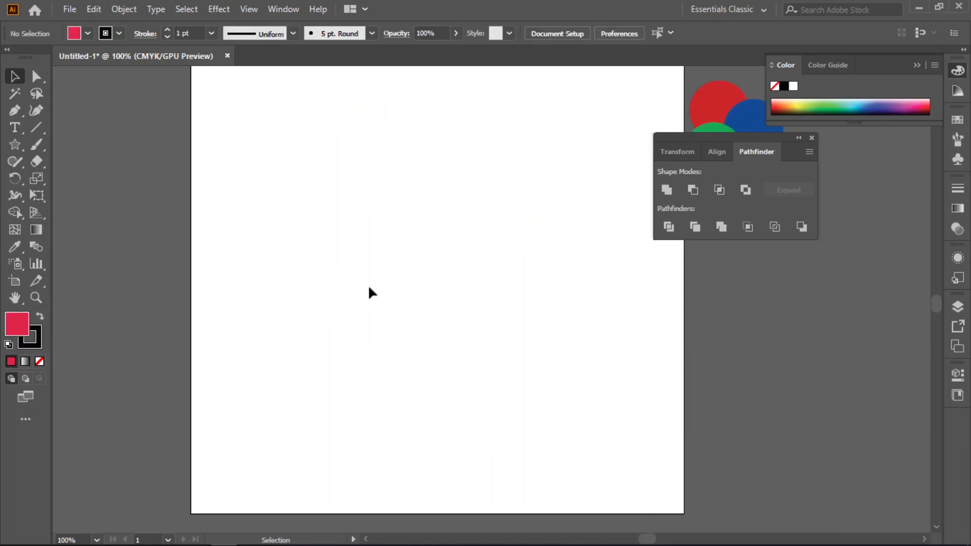
Duplicate the small merged star group on the artboard, and move the original off the artboard above the colored circles
{"action": "scroll", "coordinate": [368, 288], "scroll_direction": "up", "scroll_amount": 7}
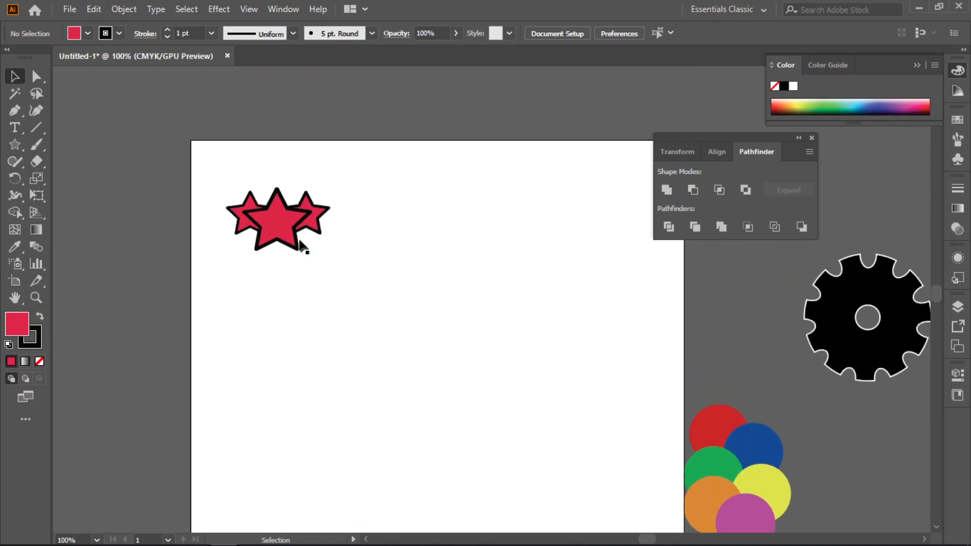
{"action": "left_click", "coordinate": [302, 247]}
{"action": "left_click_drag", "start_coordinate": [278, 219], "coordinate": [344, 350]}
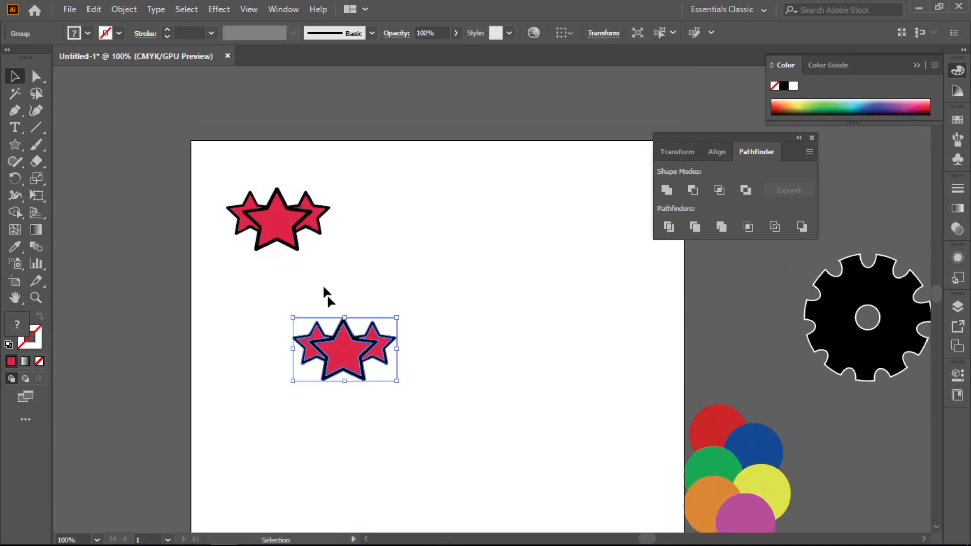
{"action": "left_click_drag", "start_coordinate": [276, 222], "coordinate": [739, 361]}
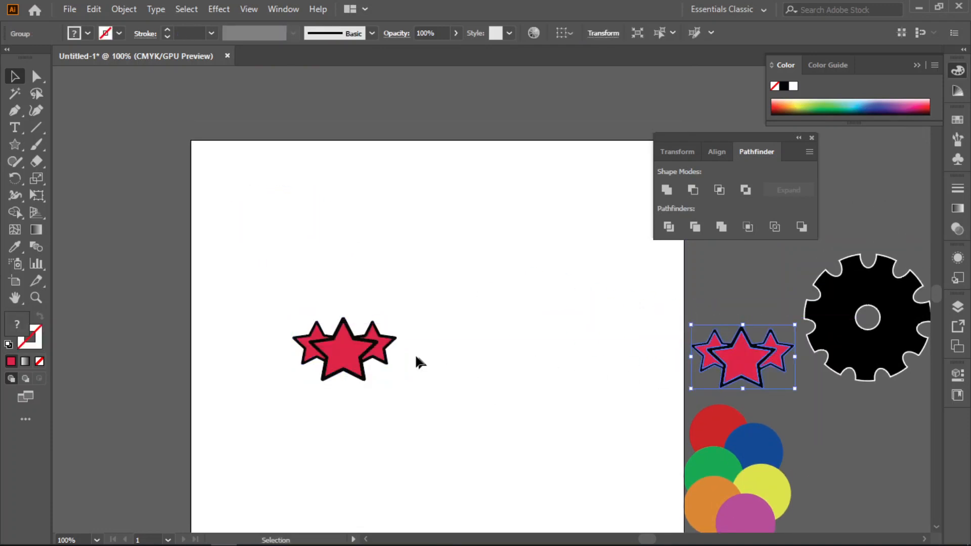
Move the star group copy toward the artboard's upper-left area and enlarge it proportionally to about twice its size
{"action": "double_click", "coordinate": [336, 347]}
{"action": "double_click", "coordinate": [417, 91]}
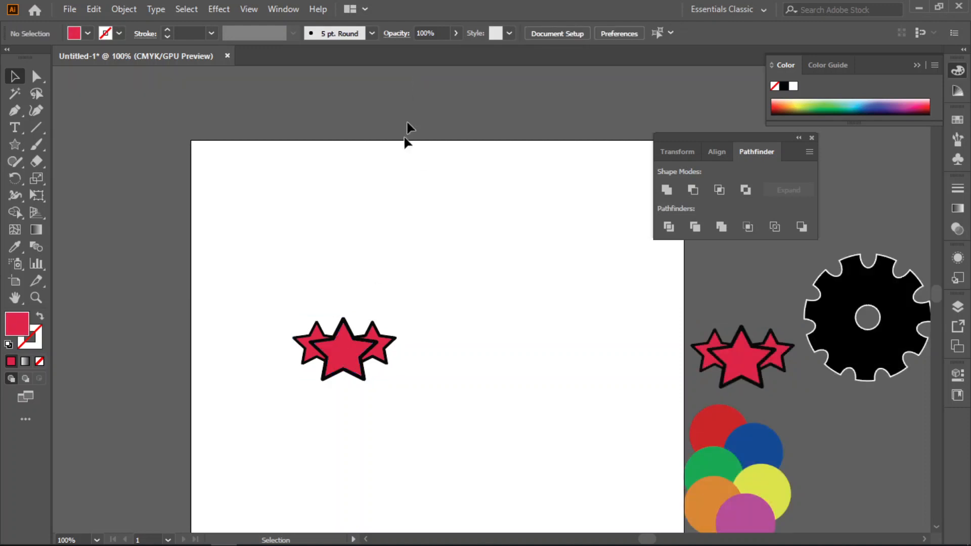
{"action": "left_click_drag", "start_coordinate": [335, 357], "coordinate": [307, 235]}
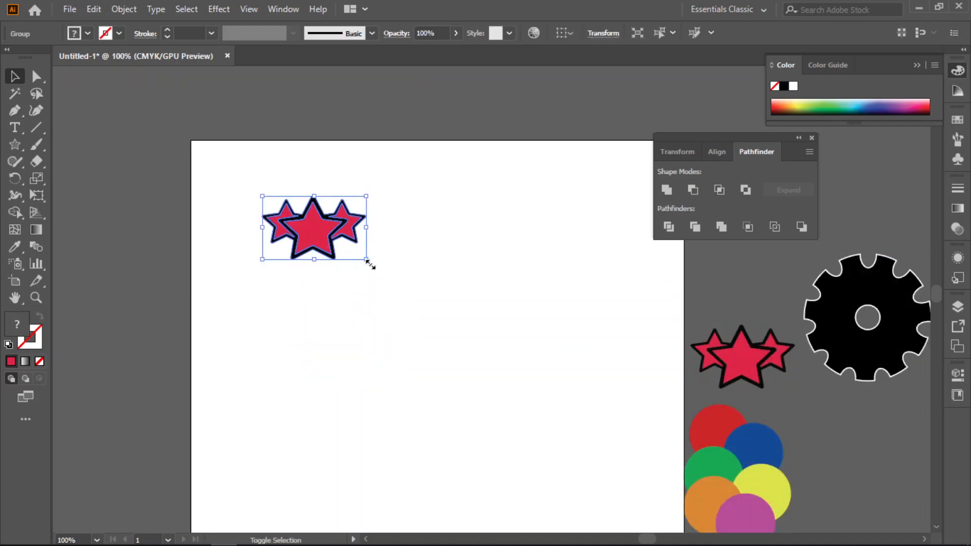
{"action": "left_click_drag", "start_coordinate": [366, 260], "coordinate": [476, 365]}
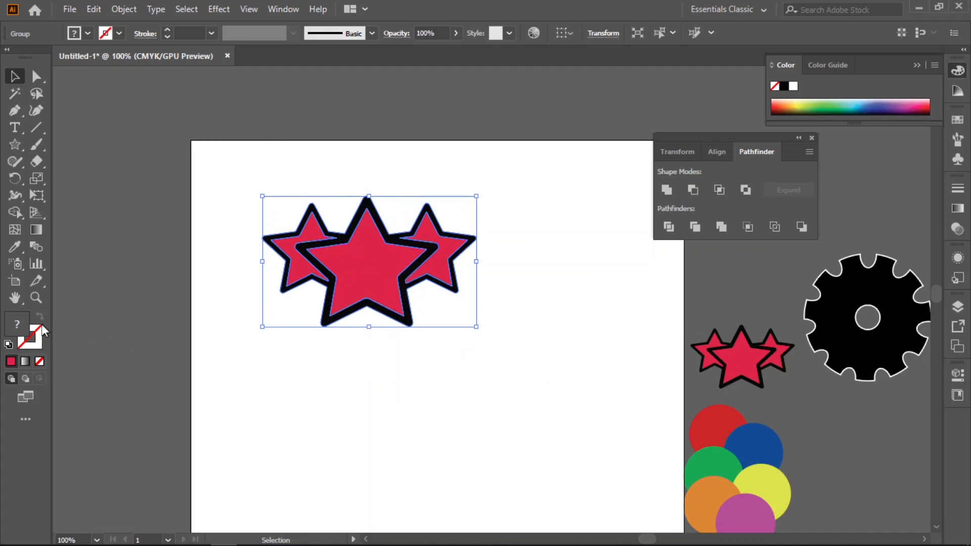
Try to recolor the enlarged star group by sampling the white artboard with the Eyedropper
{"action": "left_click", "coordinate": [217, 400]}
{"action": "left_click_drag", "start_coordinate": [227, 208], "coordinate": [582, 395]}
{"action": "right_click", "coordinate": [372, 254]}
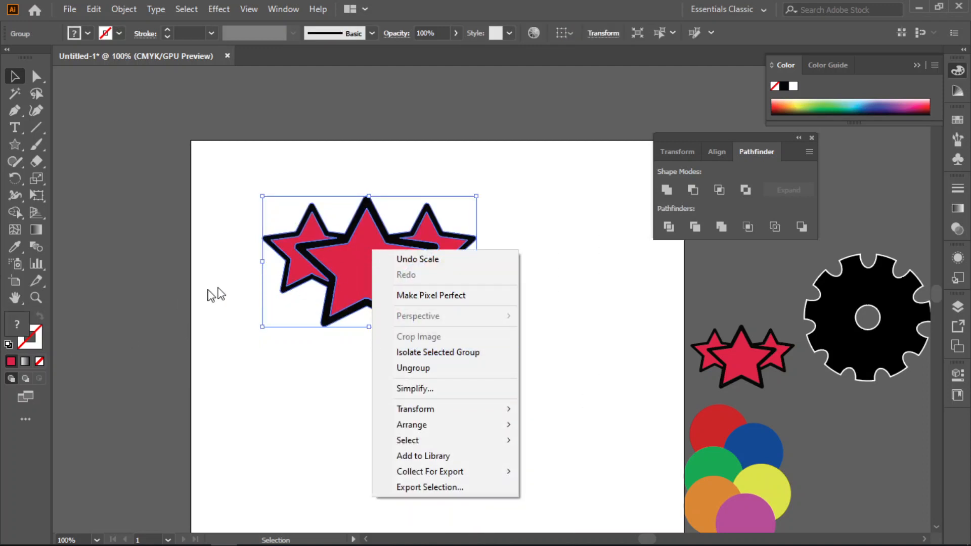
{"action": "key", "text": "Escape"}
{"action": "left_click", "coordinate": [36, 75]}
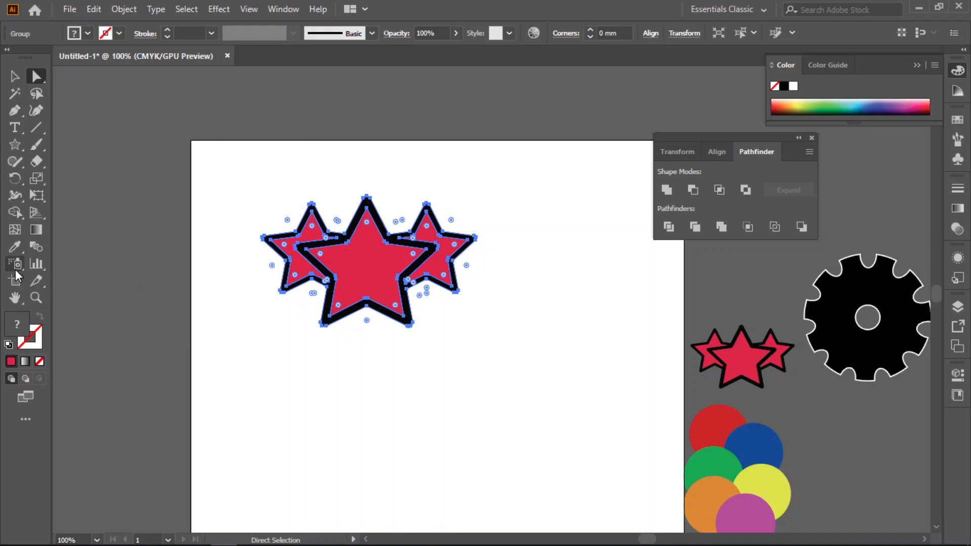
{"action": "left_click", "coordinate": [15, 246]}
{"action": "left_click", "coordinate": [260, 314]}
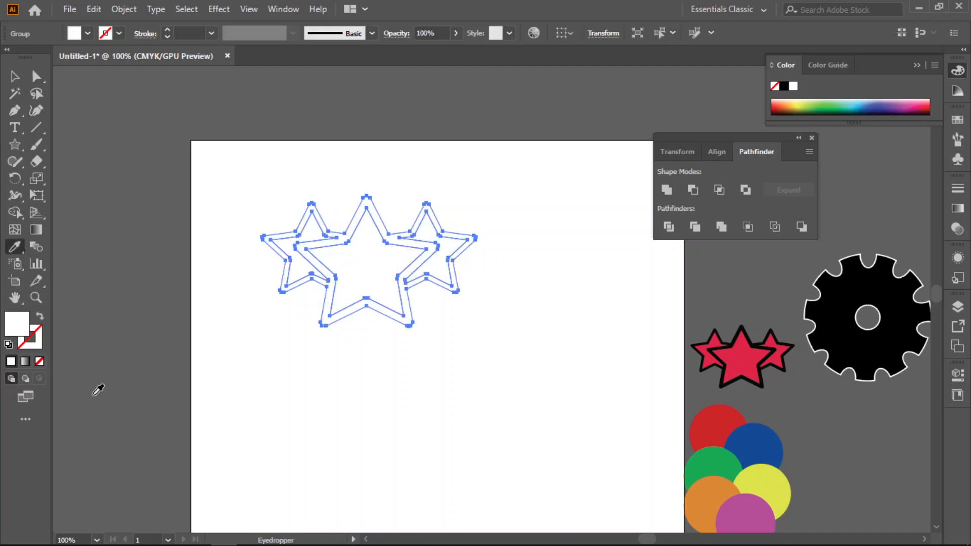
{"action": "key", "text": "ctrl+z"}
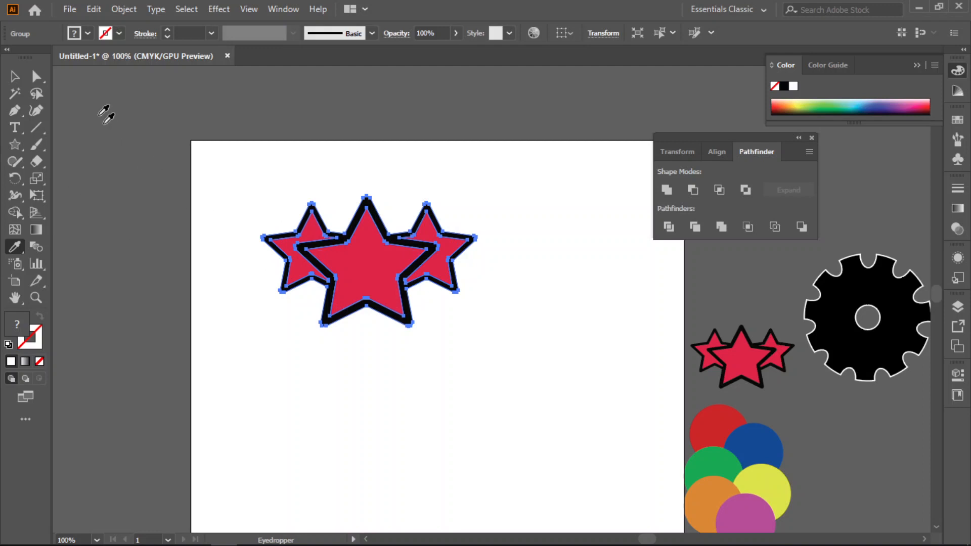
Ungroup the enlarged star group and select only its black outline compound path
{"action": "left_click", "coordinate": [15, 76]}
{"action": "left_click_drag", "start_coordinate": [217, 185], "coordinate": [526, 330]}
{"action": "right_click", "coordinate": [366, 257]}
{"action": "left_click", "coordinate": [404, 375]}
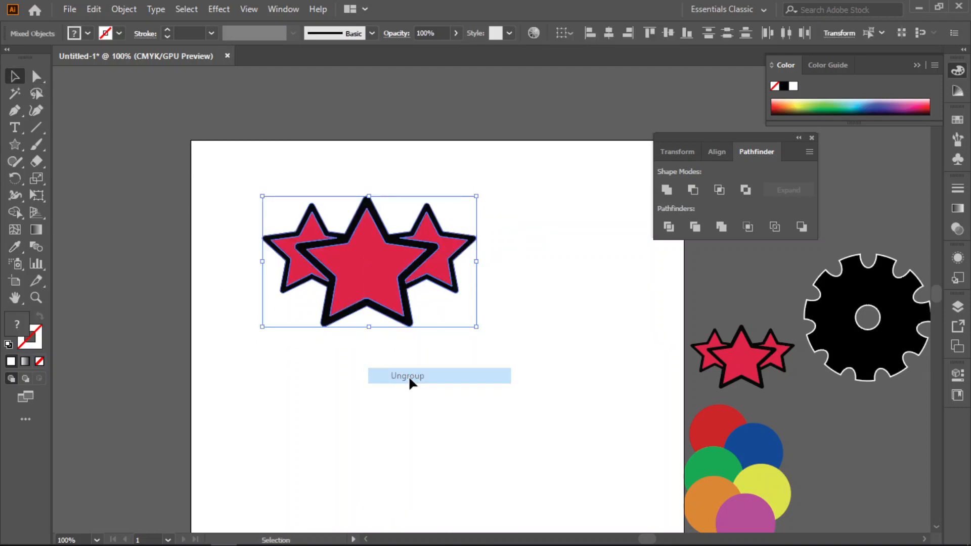
{"action": "left_click", "coordinate": [315, 418]}
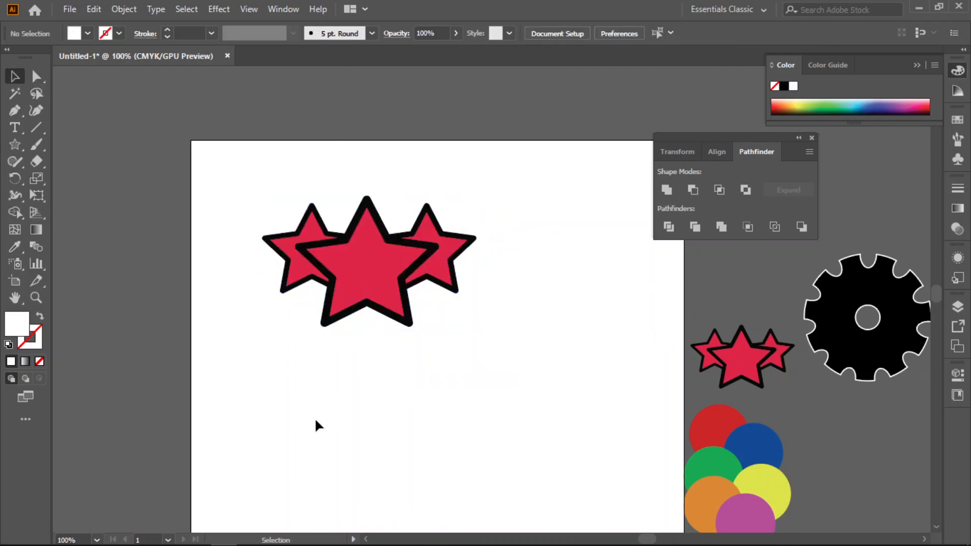
{"action": "left_click", "coordinate": [303, 220]}
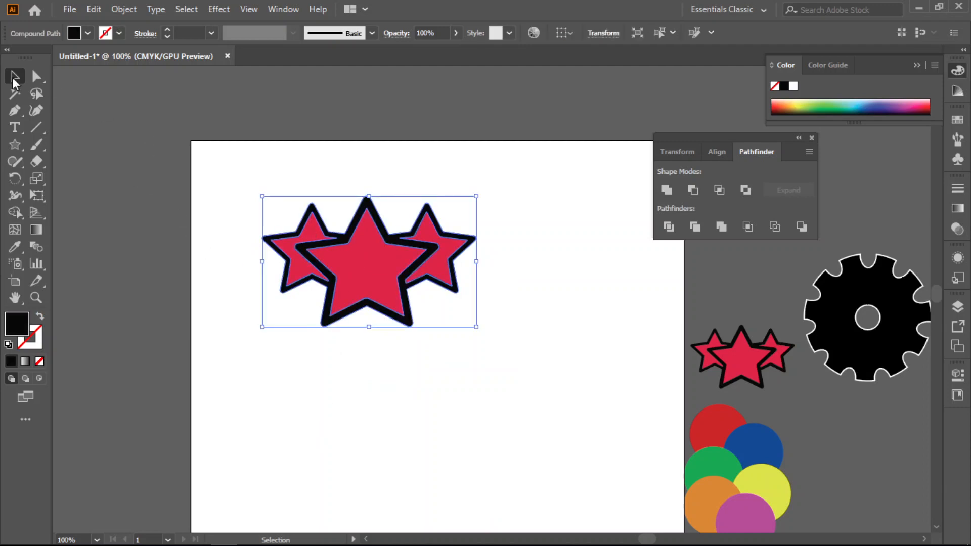
Recolor the enlarged star group's black outline white by sampling the artboard with the Eyedropper, and deselect it
{"action": "left_click", "coordinate": [223, 201]}
{"action": "left_click", "coordinate": [35, 75]}
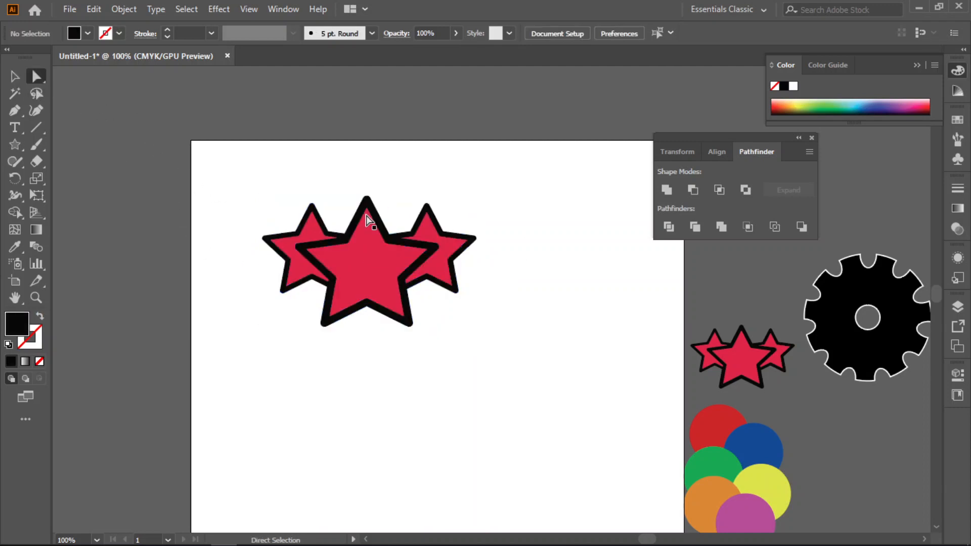
{"action": "scroll", "coordinate": [346, 221], "scroll_direction": "up", "scroll_amount": 1}
{"action": "left_click", "coordinate": [365, 234]}
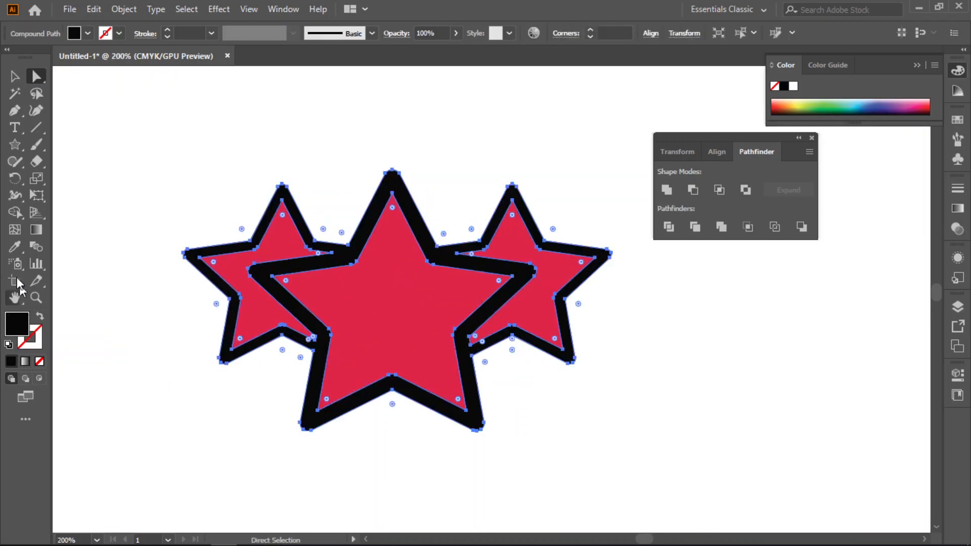
{"action": "left_click", "coordinate": [14, 247]}
{"action": "left_click", "coordinate": [215, 430]}
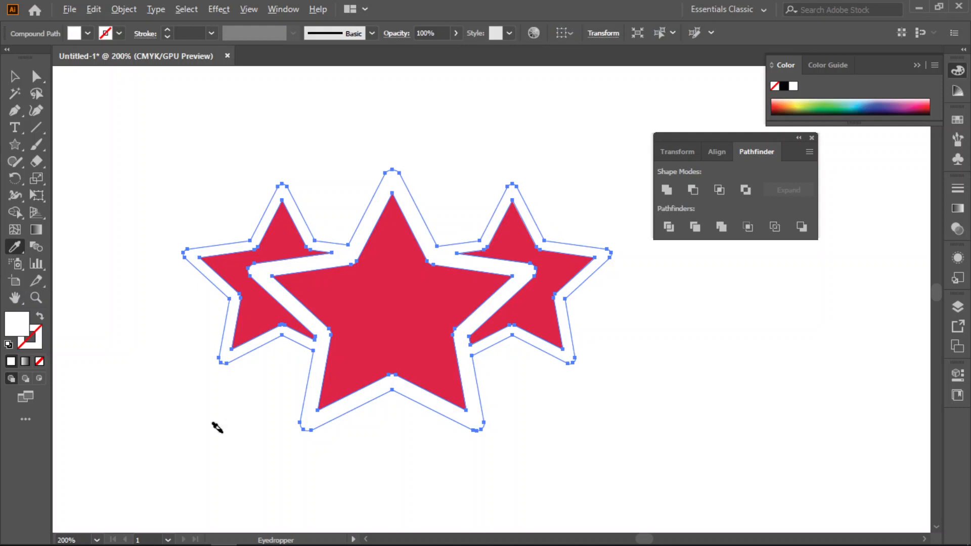
{"action": "scroll", "coordinate": [218, 427], "scroll_direction": "down", "scroll_amount": 1}
{"action": "left_click", "coordinate": [14, 76]}
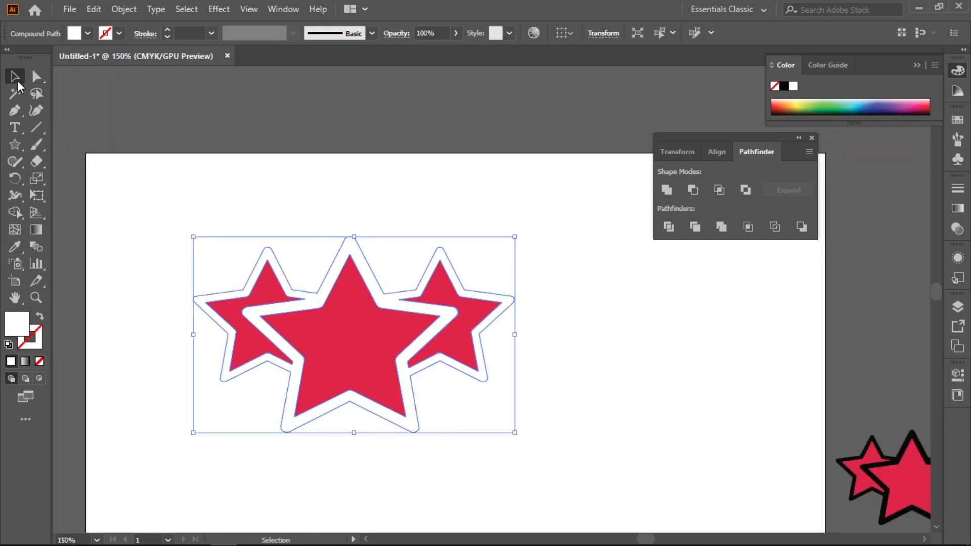
{"action": "left_click", "coordinate": [126, 176]}
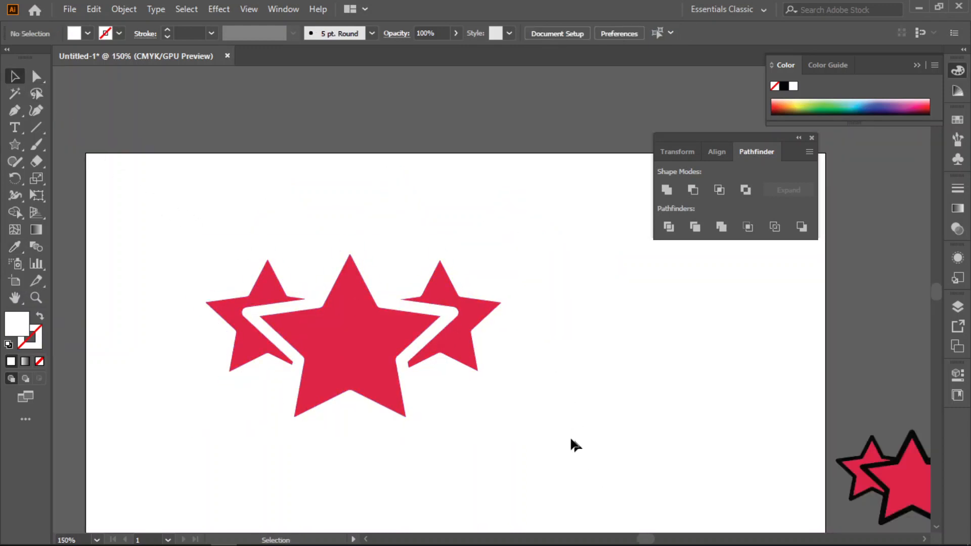
{"action": "scroll", "coordinate": [490, 414], "scroll_direction": "down", "scroll_amount": 1}
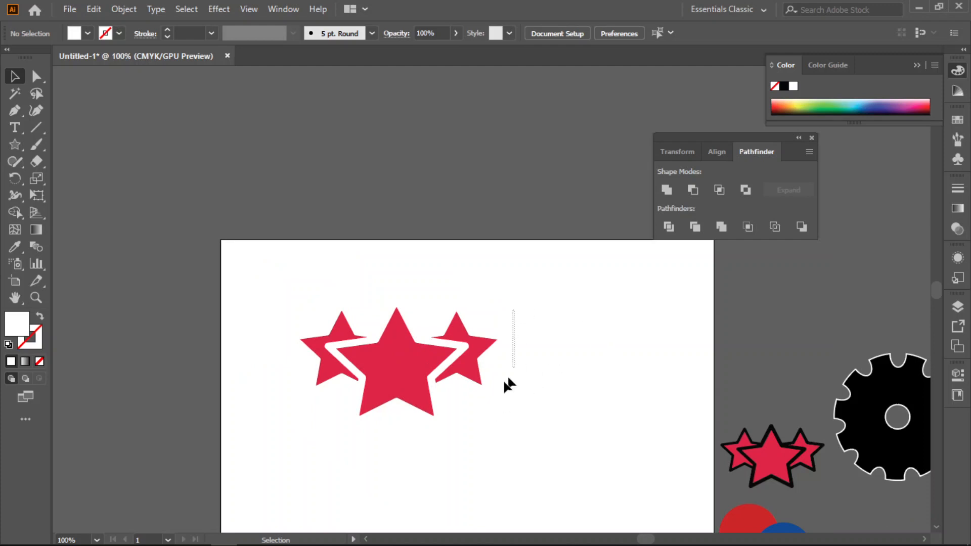
{"action": "left_click_drag", "start_coordinate": [516, 364], "coordinate": [284, 426]}
{"action": "left_click", "coordinate": [621, 382]}
{"action": "left_click_drag", "start_coordinate": [401, 387], "coordinate": [396, 321]}
{"action": "key", "text": "ctrl+z"}
Move all the enlarged star pieces together with their outline off the artboard, onto the grey canvas above it
{"action": "left_click_drag", "start_coordinate": [586, 293], "coordinate": [297, 468]}
{"action": "left_click_drag", "start_coordinate": [396, 374], "coordinate": [390, 165]}
{"action": "left_click", "coordinate": [508, 383]}
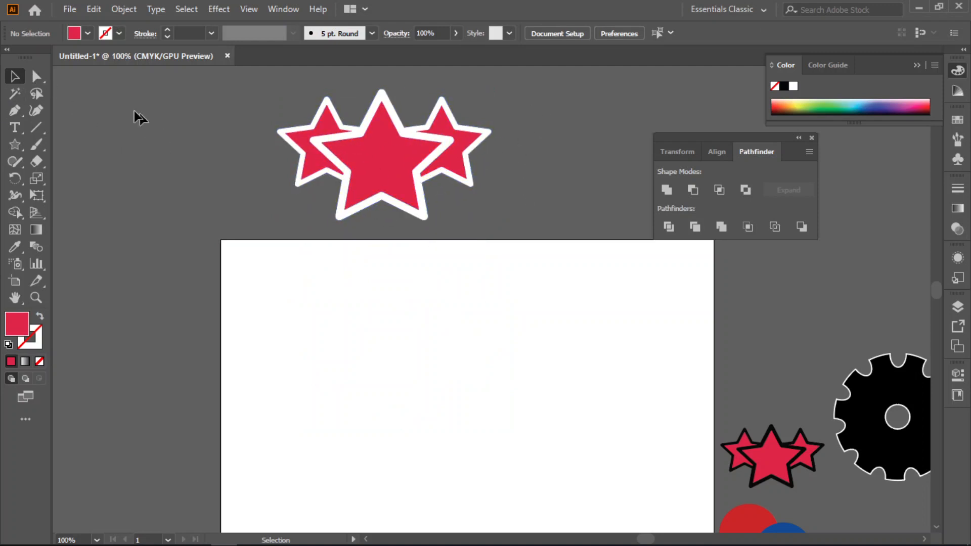
Recolor only the stars' outline path grey by sampling the canvas background with the Eyedropper, and deselect it
{"action": "left_click", "coordinate": [307, 131]}
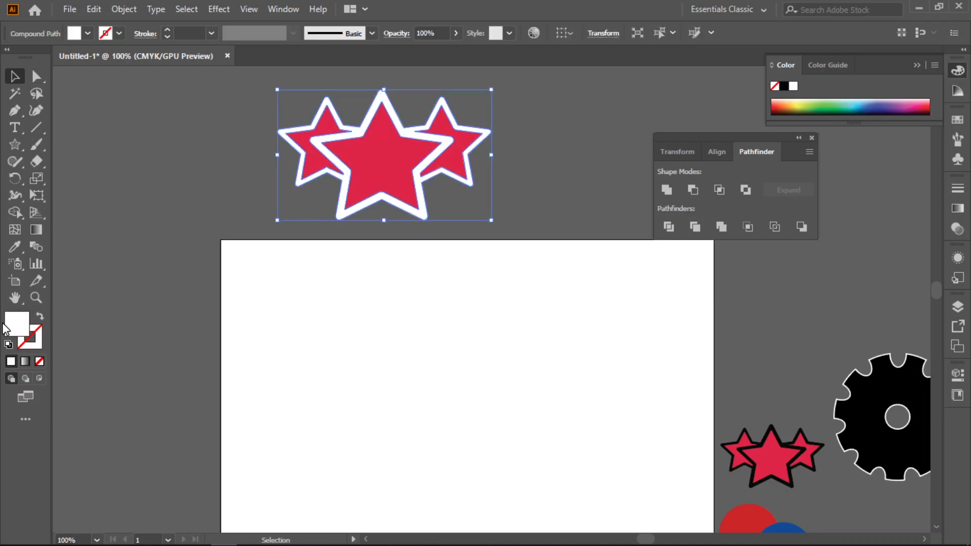
{"action": "left_click", "coordinate": [16, 248]}
{"action": "left_click", "coordinate": [172, 238]}
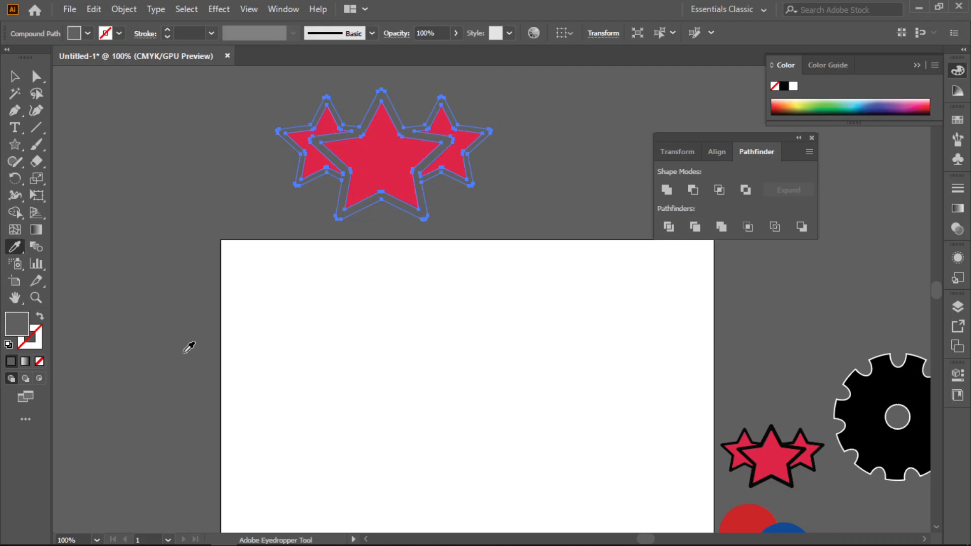
{"action": "left_click", "coordinate": [14, 77]}
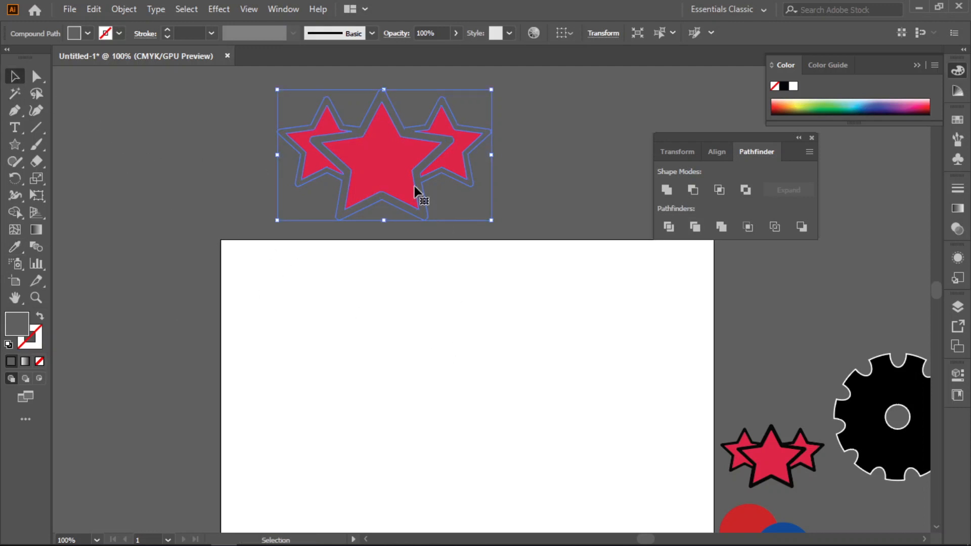
{"action": "left_click", "coordinate": [411, 320]}
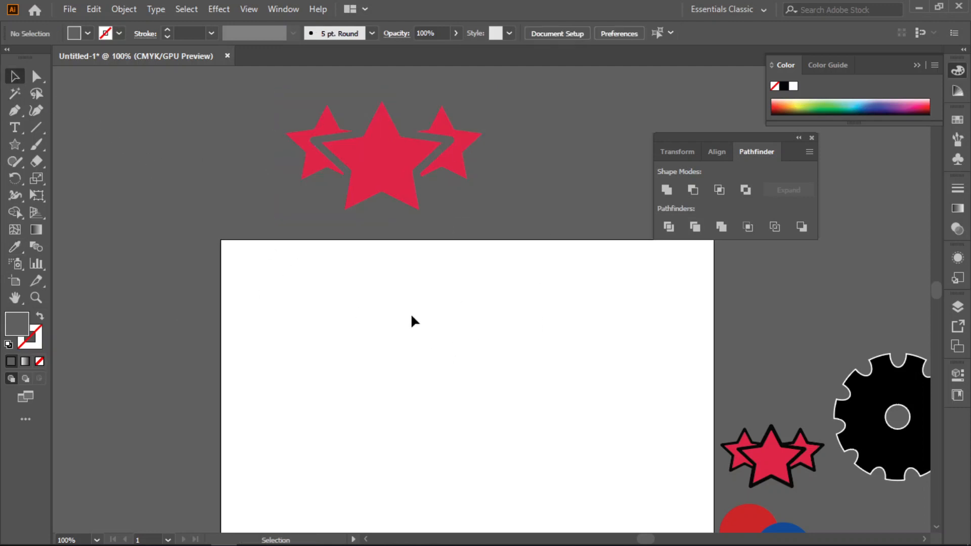
Select all the red star pieces and their grey outline together above the artboard
{"action": "left_click", "coordinate": [389, 160]}
{"action": "left_click", "coordinate": [535, 121]}
{"action": "left_click_drag", "start_coordinate": [398, 204], "coordinate": [277, 207]}
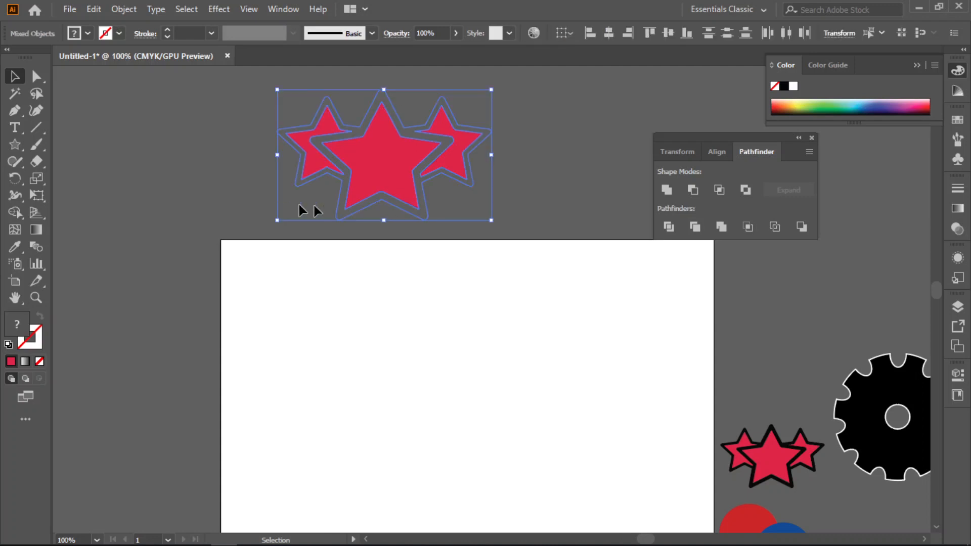
Move the three-star artwork with its grey outline down onto the artboard
{"action": "left_click_drag", "start_coordinate": [384, 160], "coordinate": [402, 369]}
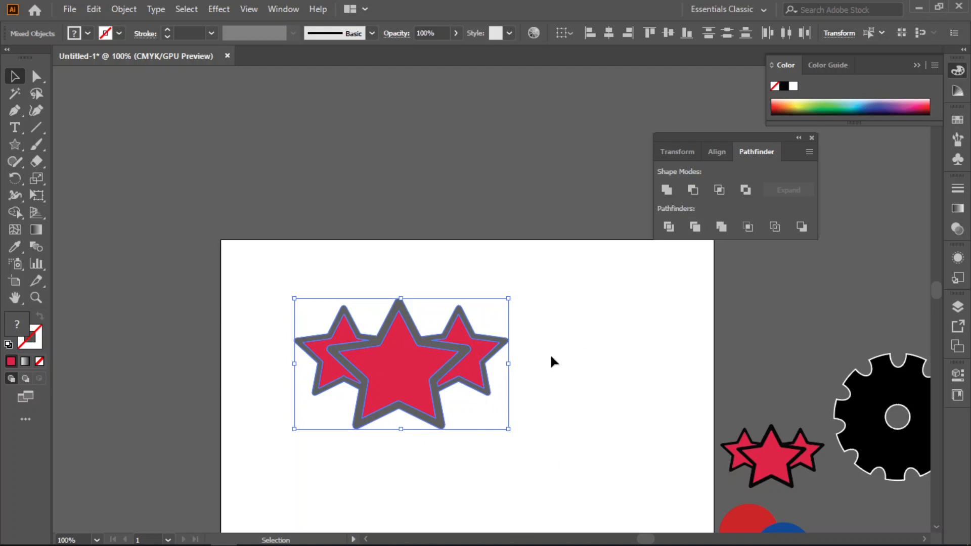
{"action": "scroll", "coordinate": [490, 364], "scroll_direction": "down", "scroll_amount": 1}
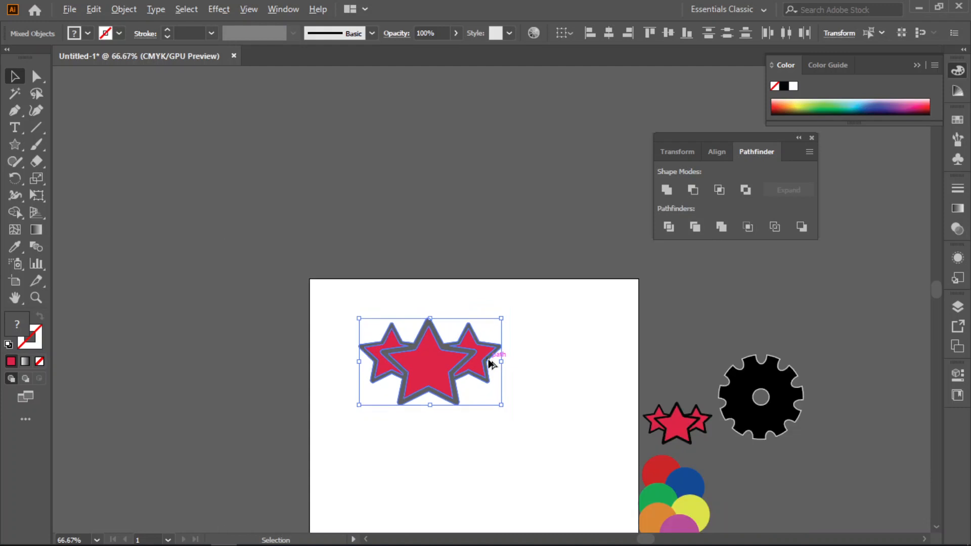
{"action": "scroll", "coordinate": [491, 364], "scroll_direction": "up", "scroll_amount": 2}
{"action": "key", "text": "space"}
{"action": "left_click_drag", "start_coordinate": [562, 421], "coordinate": [577, 334]}
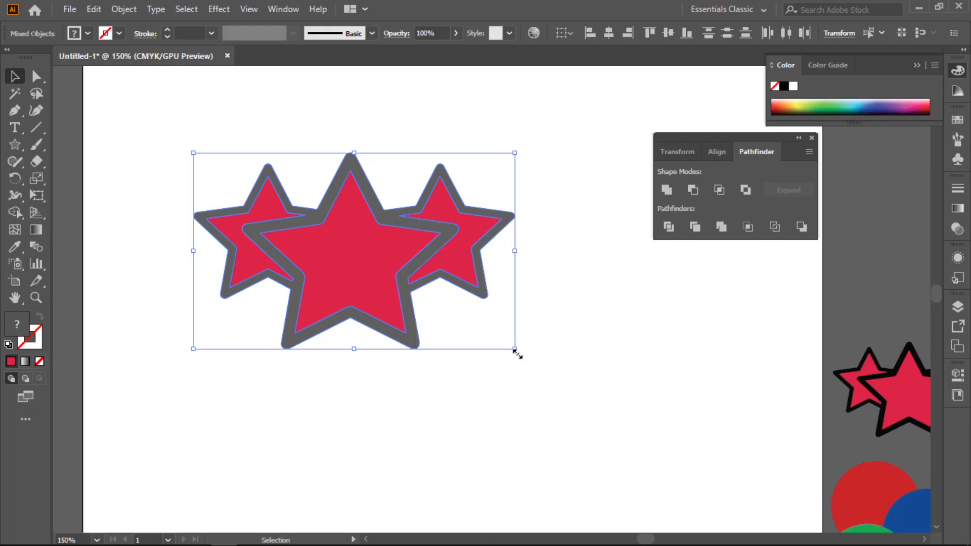
Select the grey outline around the three stars with the Magic Wand and delete it
{"action": "left_click", "coordinate": [423, 308]}
{"action": "left_click", "coordinate": [360, 232]}
{"action": "left_click_drag", "start_coordinate": [550, 152], "coordinate": [214, 340]}
{"action": "left_click", "coordinate": [15, 95]}
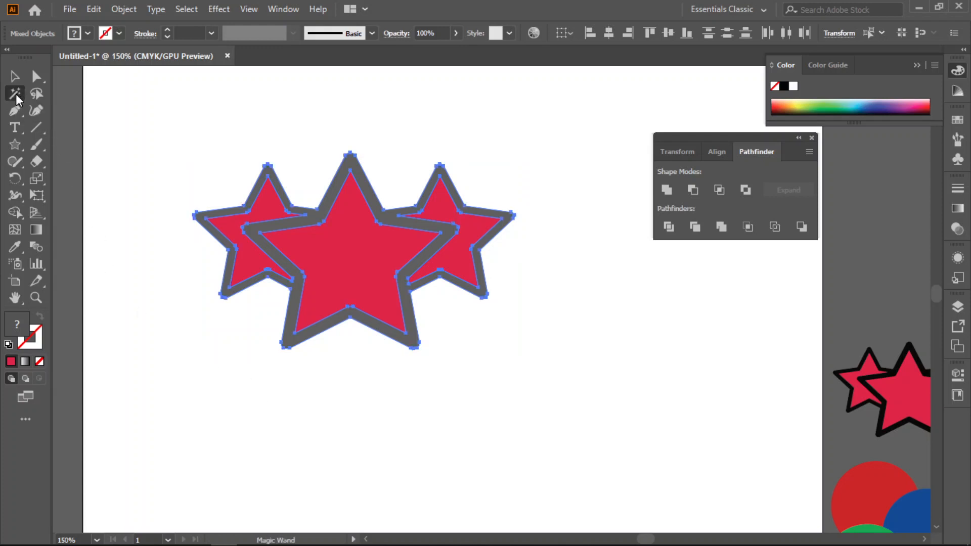
{"action": "scroll", "coordinate": [285, 196], "scroll_direction": "up", "scroll_amount": 3, "text": "alt"}
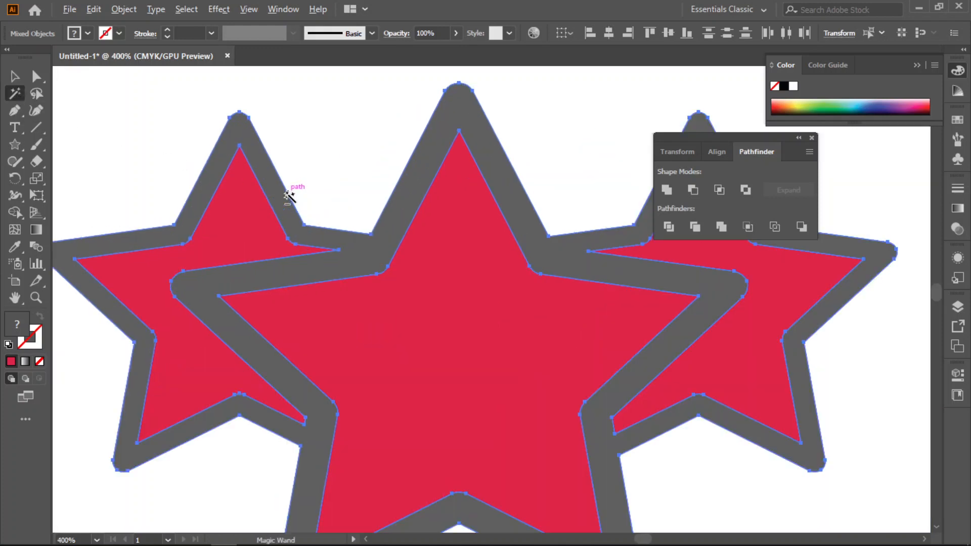
{"action": "left_click", "coordinate": [386, 247]}
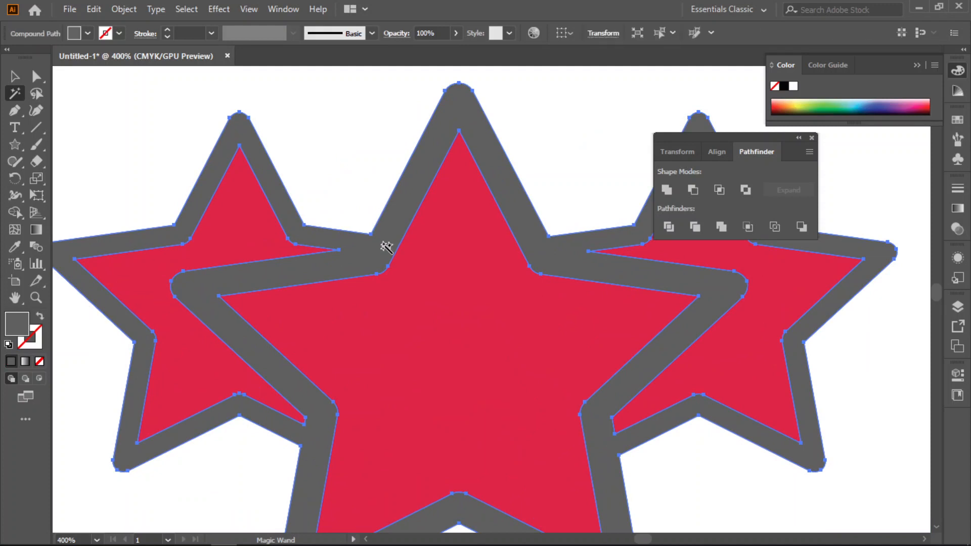
{"action": "key", "text": "Delete"}
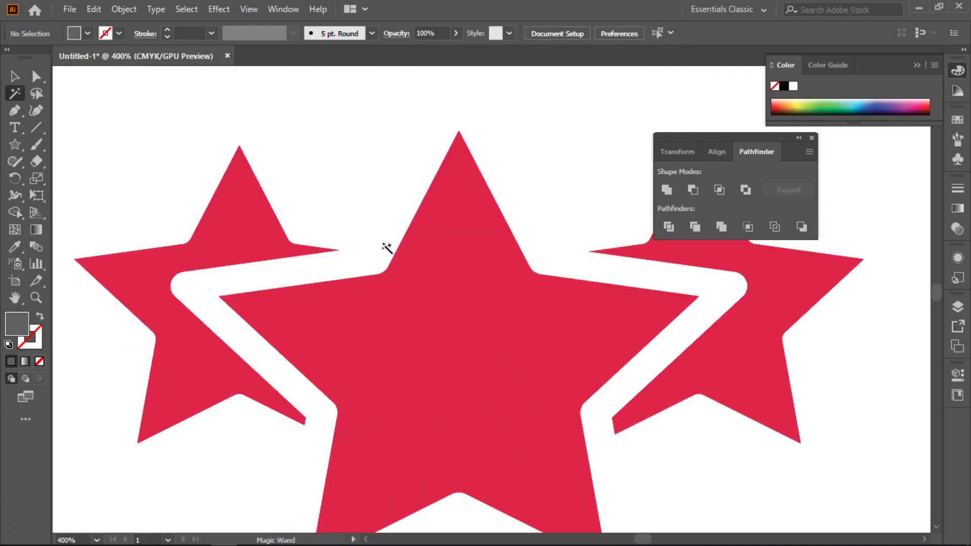
{"action": "scroll", "coordinate": [386, 247], "scroll_direction": "down", "scroll_amount": 4, "text": "alt"}
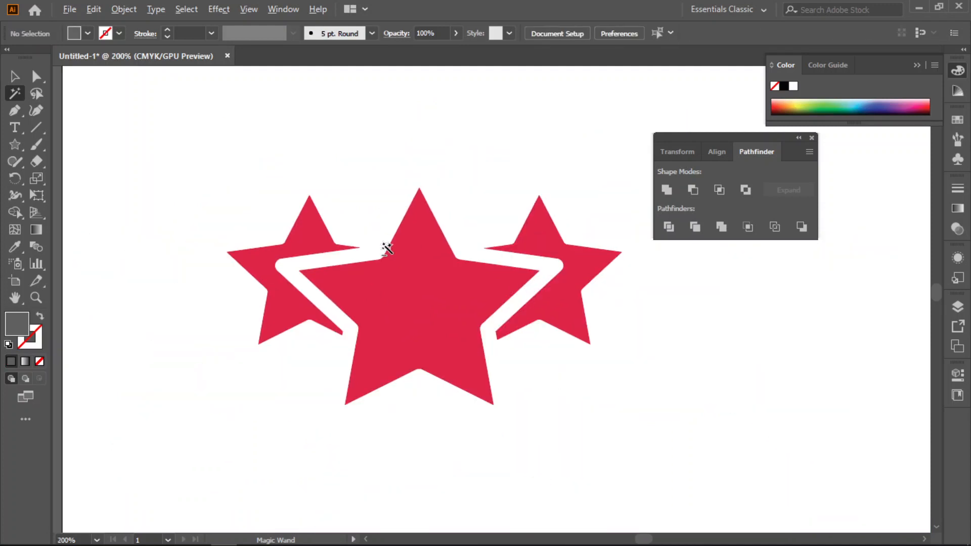
Group the three separated red stars into one object
{"action": "left_click", "coordinate": [15, 76]}
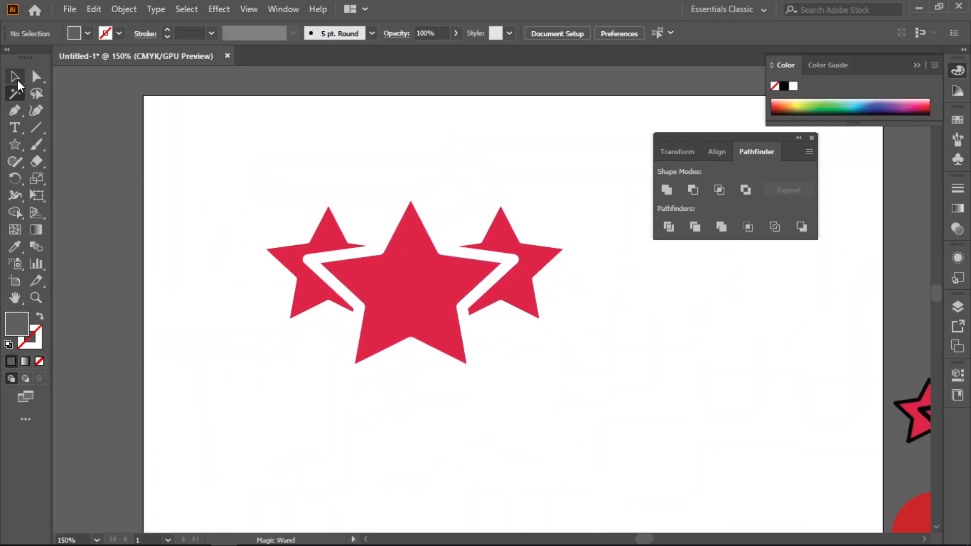
{"action": "left_click_drag", "start_coordinate": [417, 298], "coordinate": [567, 359]}
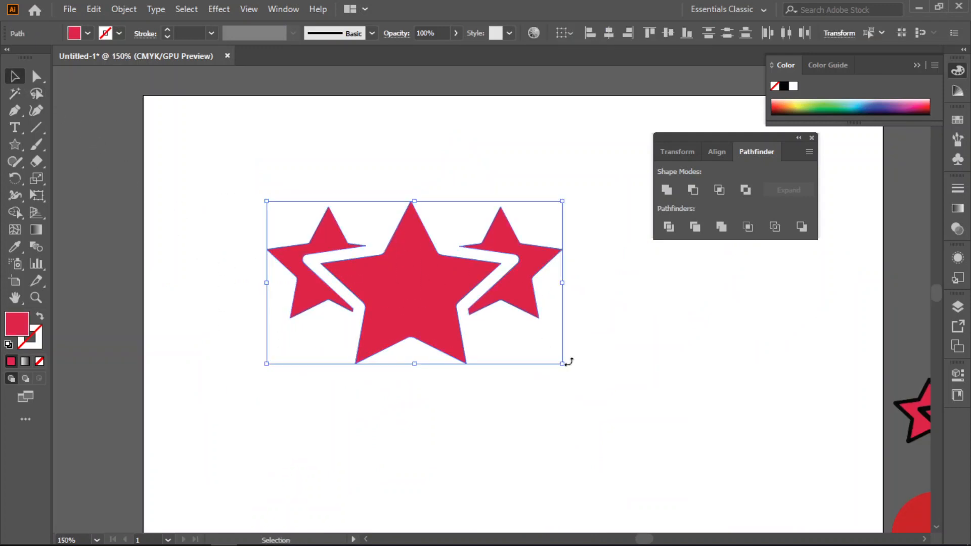
{"action": "key", "text": "ctrl+g"}
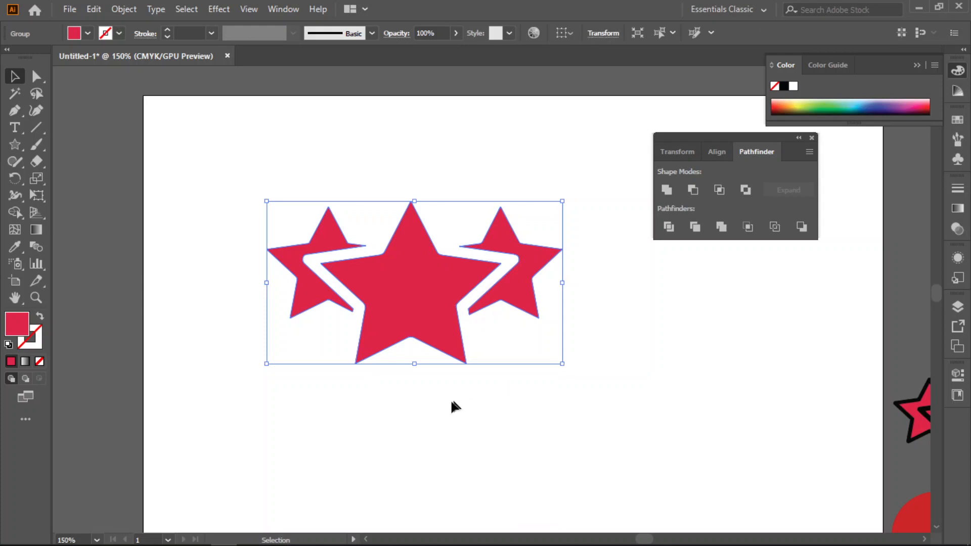
Move the grouped stars off the artboard, above the smaller black-outlined stars, and shift the Pathfinder panel to uncover them
{"action": "scroll", "coordinate": [450, 400], "scroll_direction": "down", "scroll_amount": 1}
{"action": "mouse_move", "coordinate": [436, 333]}
{"action": "left_mouse_down"}
{"action": "mouse_move", "coordinate": [290, 218]}
{"action": "mouse_move", "coordinate": [172, 174]}
{"action": "mouse_move", "coordinate": [342, 137]}
{"action": "mouse_move", "coordinate": [453, 338]}
{"action": "left_mouse_up"}
{"action": "left_click_drag", "start_coordinate": [554, 392], "coordinate": [671, 489]}
{"action": "left_click_drag", "start_coordinate": [670, 456], "coordinate": [525, 373]}
{"action": "left_click", "coordinate": [523, 459]}
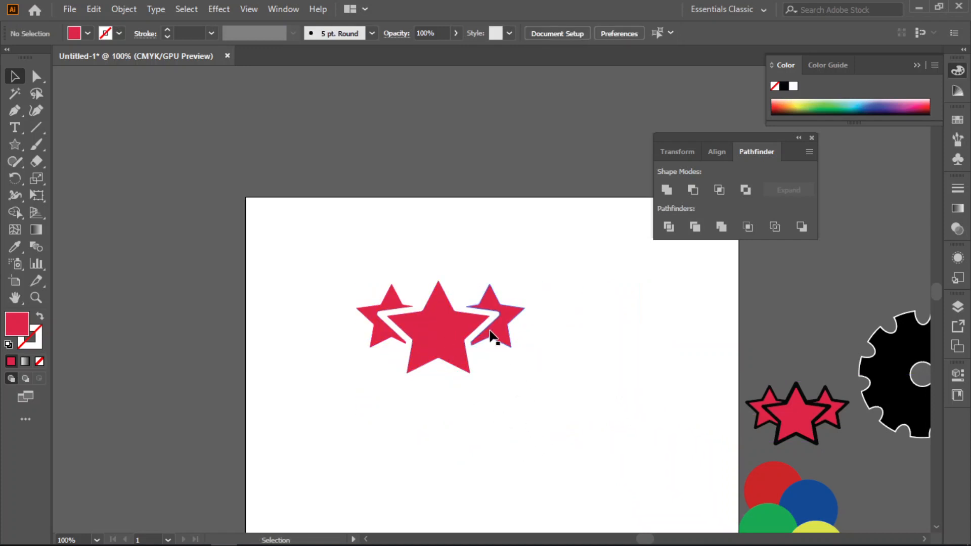
{"action": "left_click_drag", "start_coordinate": [436, 335], "coordinate": [826, 297]}
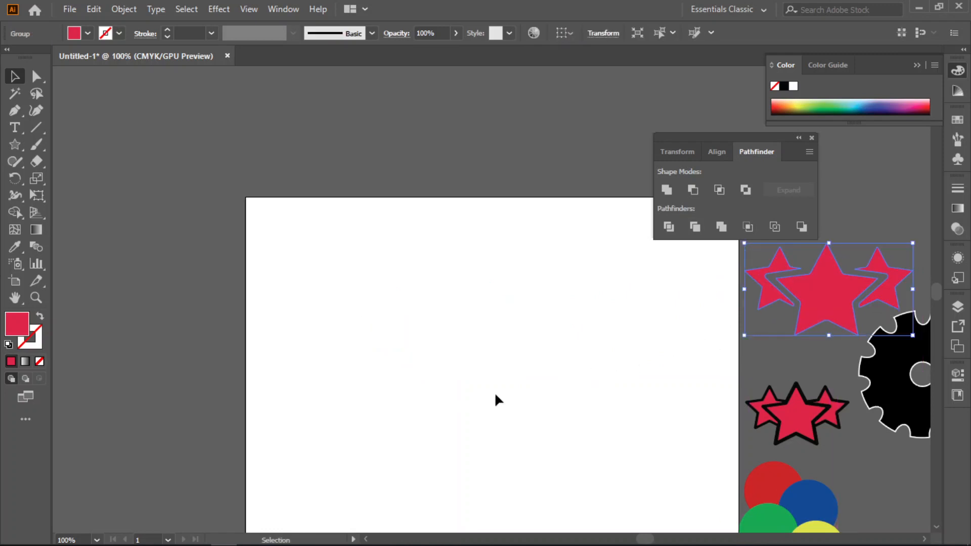
{"action": "left_click_drag", "start_coordinate": [511, 408], "coordinate": [433, 320]}
{"action": "left_click_drag", "start_coordinate": [727, 138], "coordinate": [618, 161]}
{"action": "left_click", "coordinate": [456, 253]}
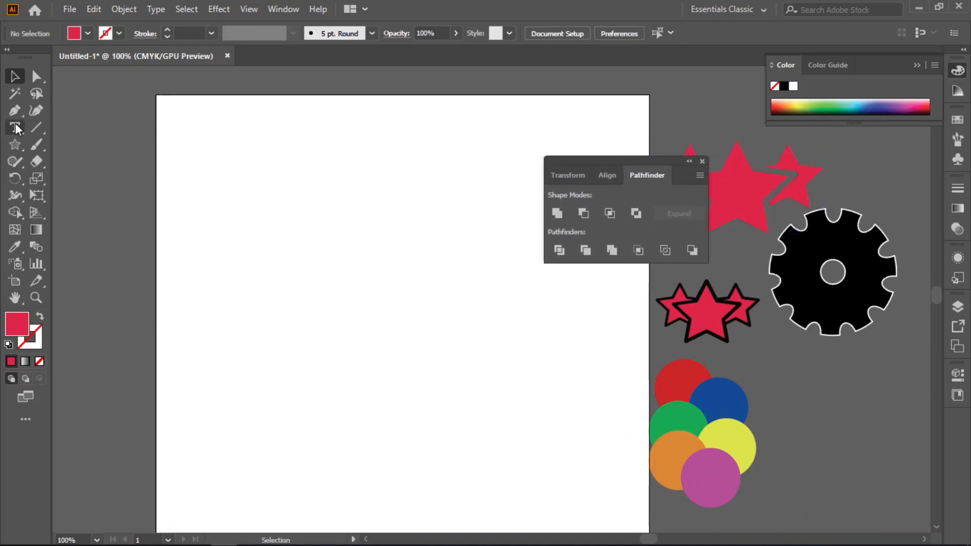
Draw a red circle about 42 mm in diameter with the Ellipse tool and place an overlapping copy slightly above and to its right
{"action": "left_click", "coordinate": [15, 145]}
{"action": "left_click_drag", "start_coordinate": [20, 141], "coordinate": [81, 175]}
{"action": "left_click_drag", "start_coordinate": [218, 169], "coordinate": [316, 267]}
{"action": "left_click", "coordinate": [15, 77]}
{"action": "left_click_drag", "start_coordinate": [270, 230], "coordinate": [327, 224], "text": "alt"}
{"action": "left_click", "coordinate": [378, 356]}
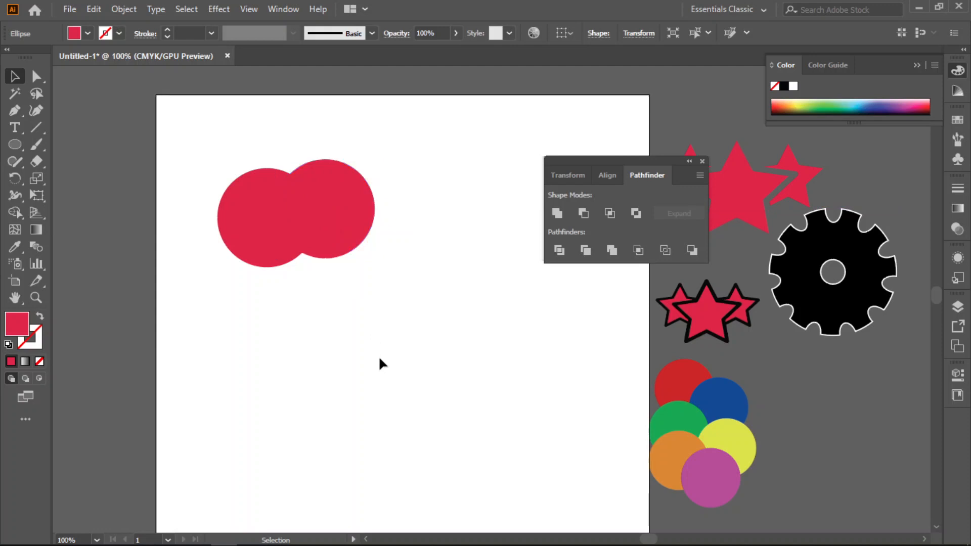
Unite the two overlapping circles as an editable compound shape and reposition it on the artboard
{"action": "left_click_drag", "start_coordinate": [406, 150], "coordinate": [206, 299]}
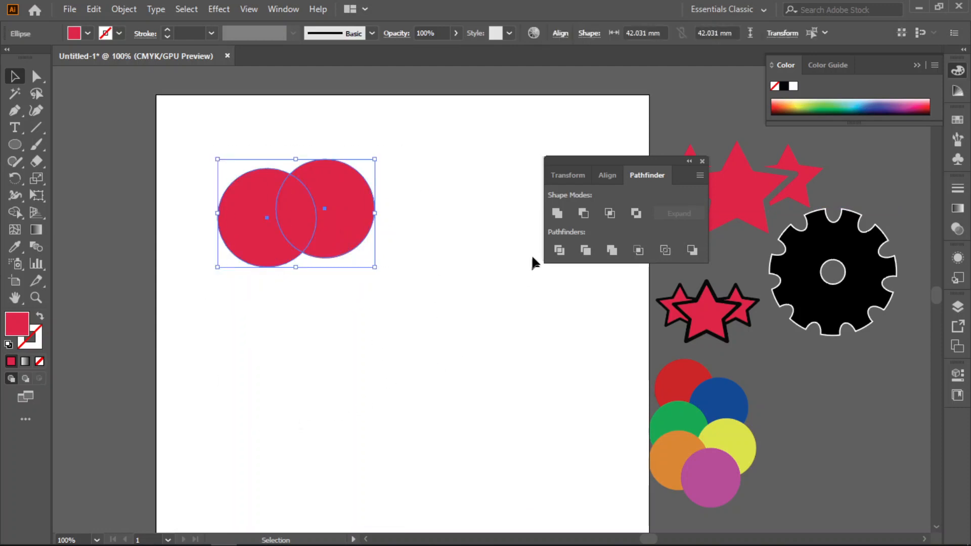
{"action": "left_click", "coordinate": [560, 220], "text": "alt"}
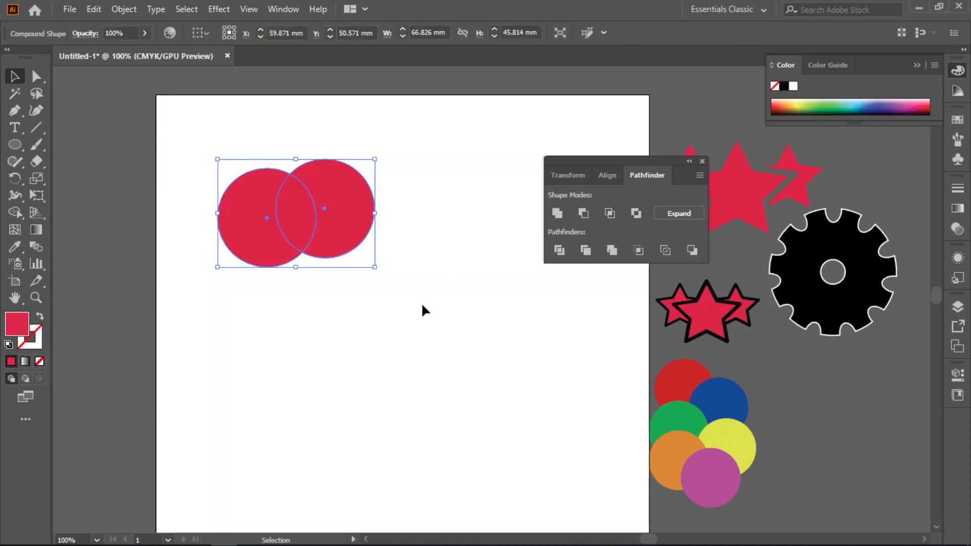
{"action": "left_click", "coordinate": [429, 338]}
{"action": "left_click", "coordinate": [336, 214]}
{"action": "left_click", "coordinate": [437, 295]}
{"action": "left_click_drag", "start_coordinate": [349, 208], "coordinate": [407, 217]}
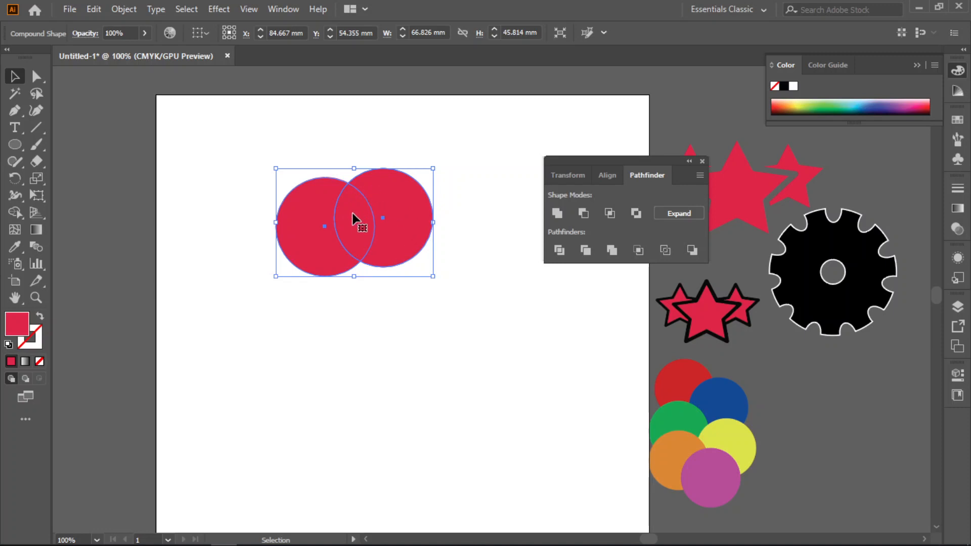
{"action": "left_click", "coordinate": [381, 362]}
{"action": "left_click_drag", "start_coordinate": [386, 221], "coordinate": [328, 225]}
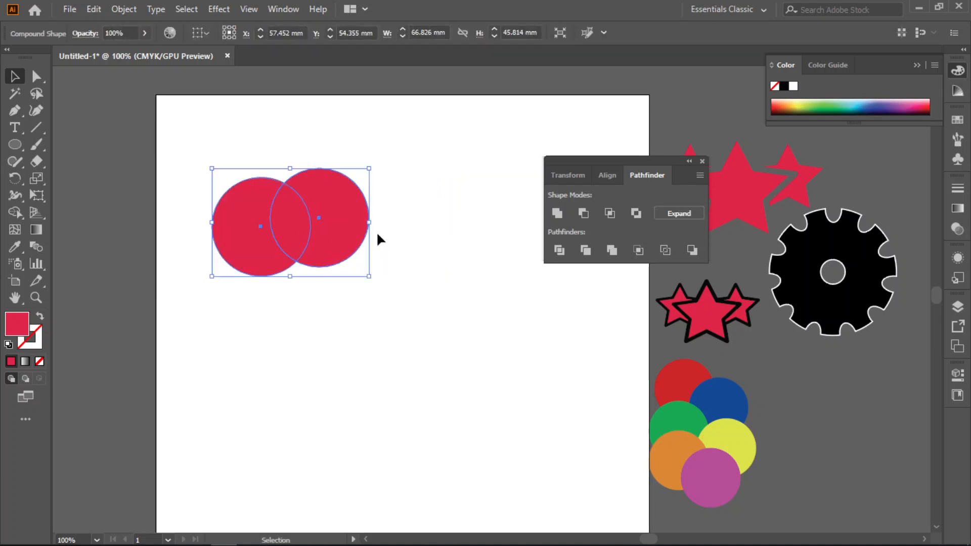
{"action": "left_click", "coordinate": [431, 291]}
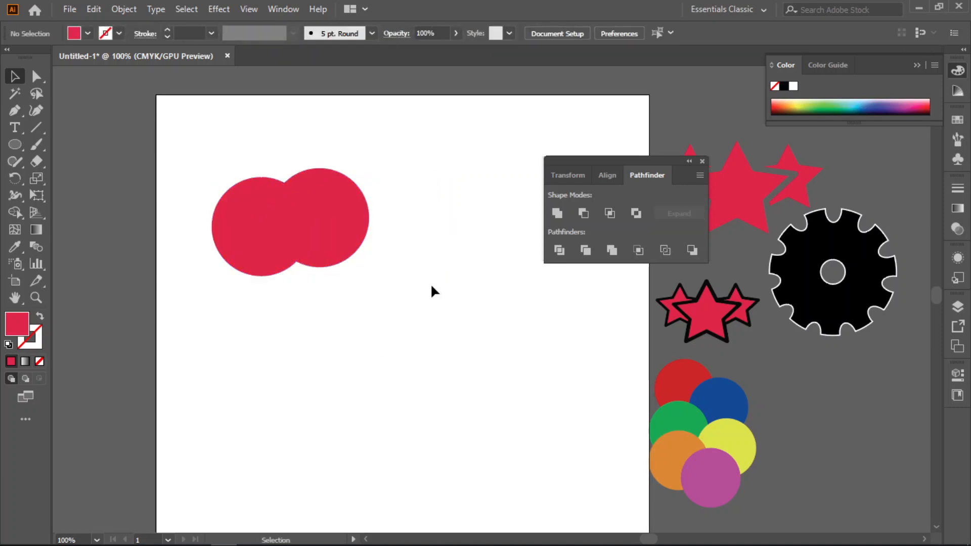
{"action": "left_click", "coordinate": [332, 205]}
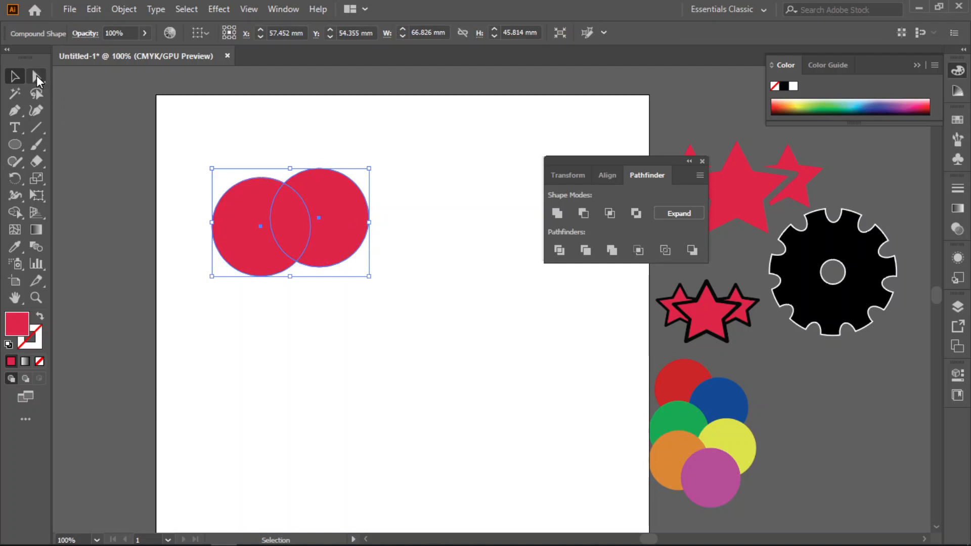
Reposition the circles inside the compound shape individually with the Direct Selection tool
{"action": "left_click", "coordinate": [36, 77]}
{"action": "left_click_drag", "start_coordinate": [354, 215], "coordinate": [304, 210]}
{"action": "left_click", "coordinate": [381, 310]}
{"action": "left_click", "coordinate": [332, 194]}
{"action": "left_click", "coordinate": [334, 344]}
{"action": "left_click", "coordinate": [326, 212]}
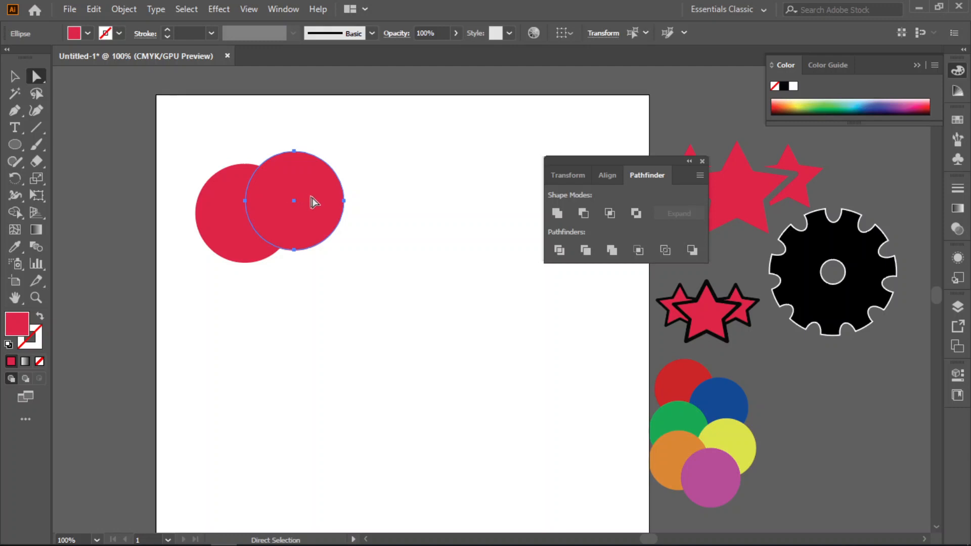
Shrink the right circle of the compound shape to about 32.5 by 30.7 mm
{"action": "left_click", "coordinate": [15, 76]}
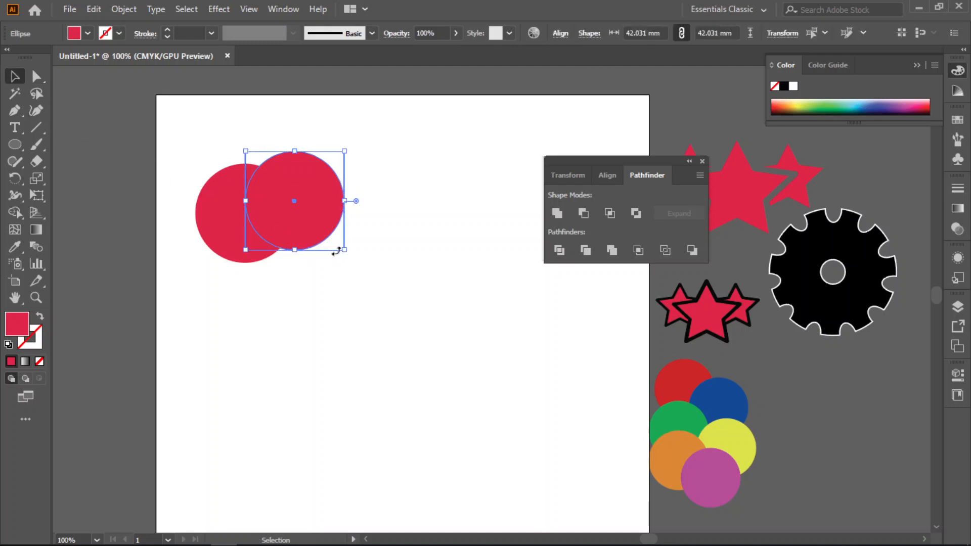
{"action": "left_click_drag", "start_coordinate": [346, 250], "coordinate": [322, 223]}
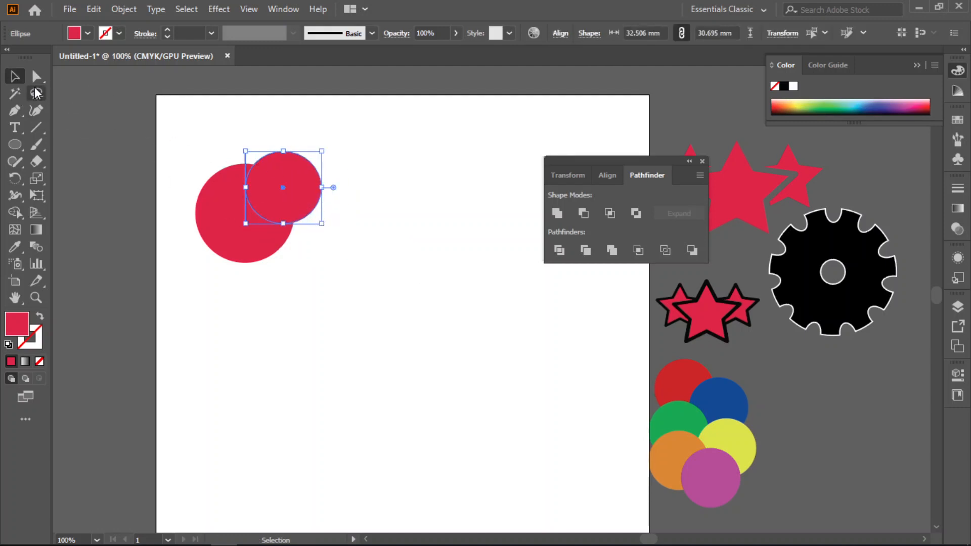
{"action": "left_click", "coordinate": [187, 154]}
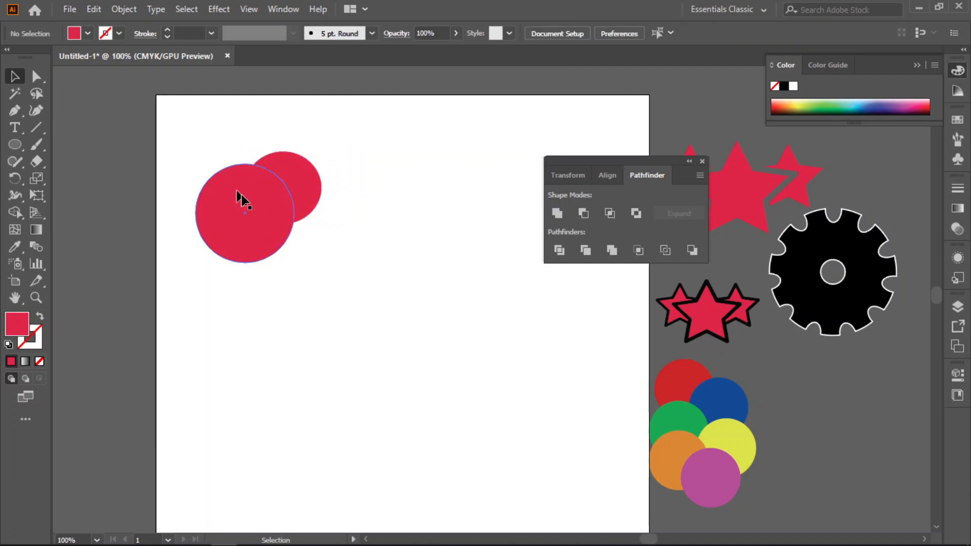
{"action": "left_click", "coordinate": [302, 199]}
{"action": "left_click", "coordinate": [320, 232]}
Move the smaller circle down and further into the larger one with the Direct Selection tool
{"action": "left_click", "coordinate": [37, 76]}
{"action": "left_click_drag", "start_coordinate": [284, 165], "coordinate": [272, 184]}
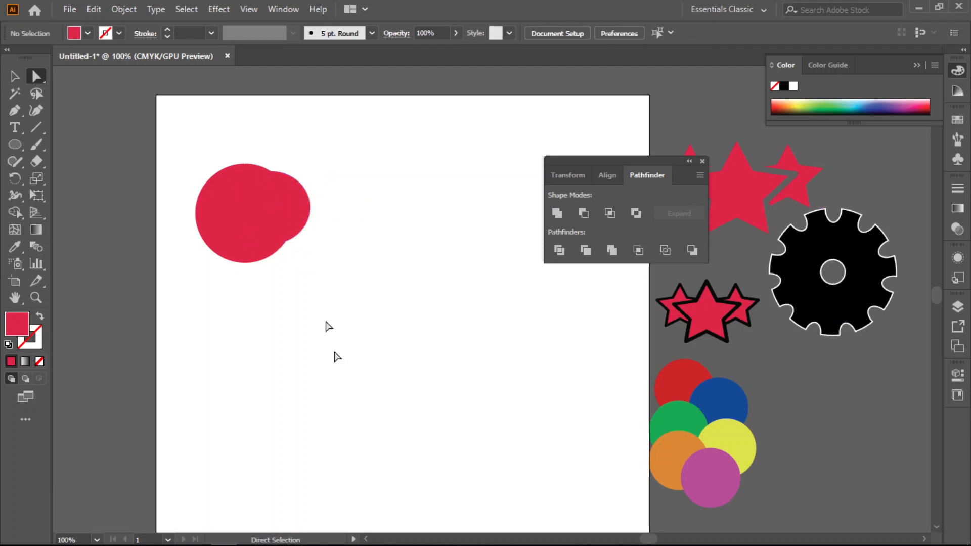
{"action": "left_click", "coordinate": [297, 208]}
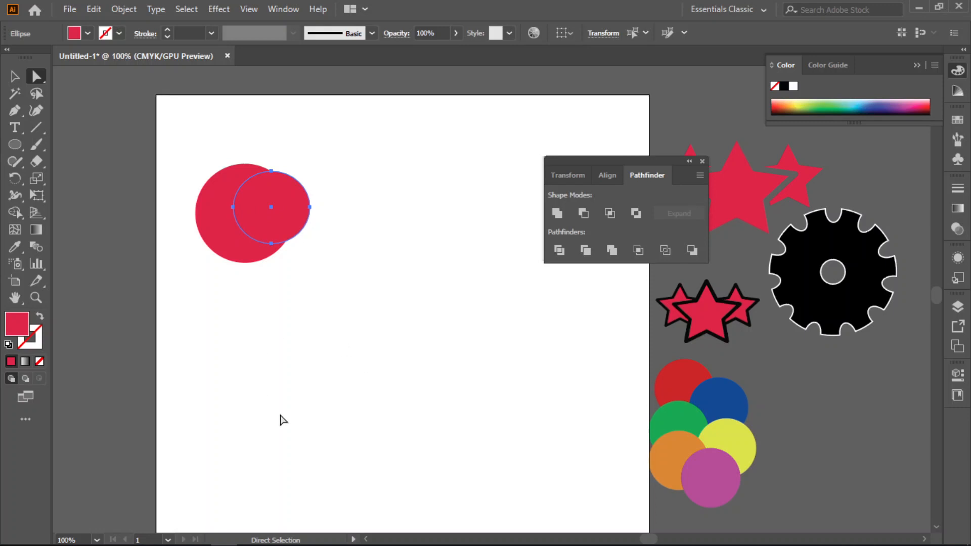
{"action": "left_click_drag", "start_coordinate": [176, 135], "coordinate": [302, 323]}
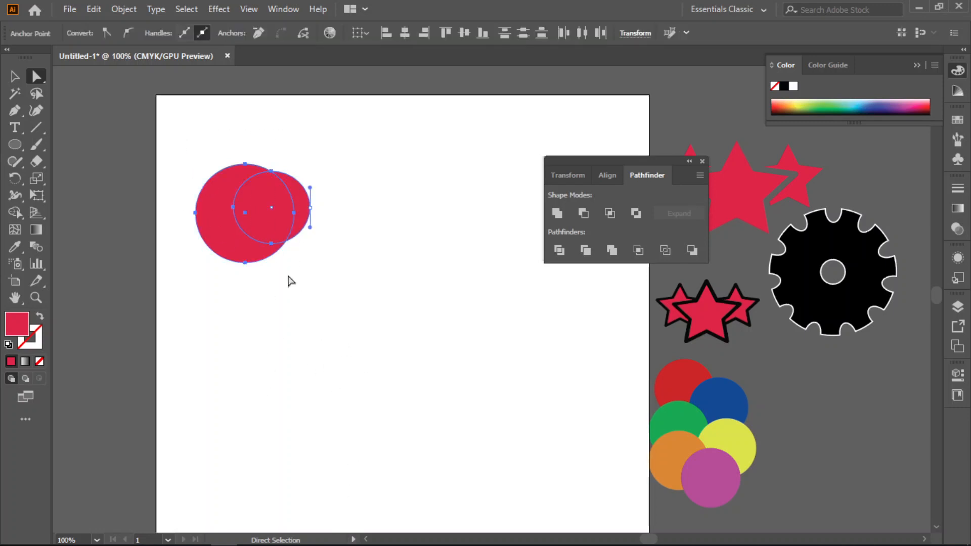
Select the whole compound shape and expand it into a single path
{"action": "left_click", "coordinate": [13, 76]}
{"action": "left_click", "coordinate": [481, 396]}
{"action": "left_click_drag", "start_coordinate": [367, 156], "coordinate": [187, 293]}
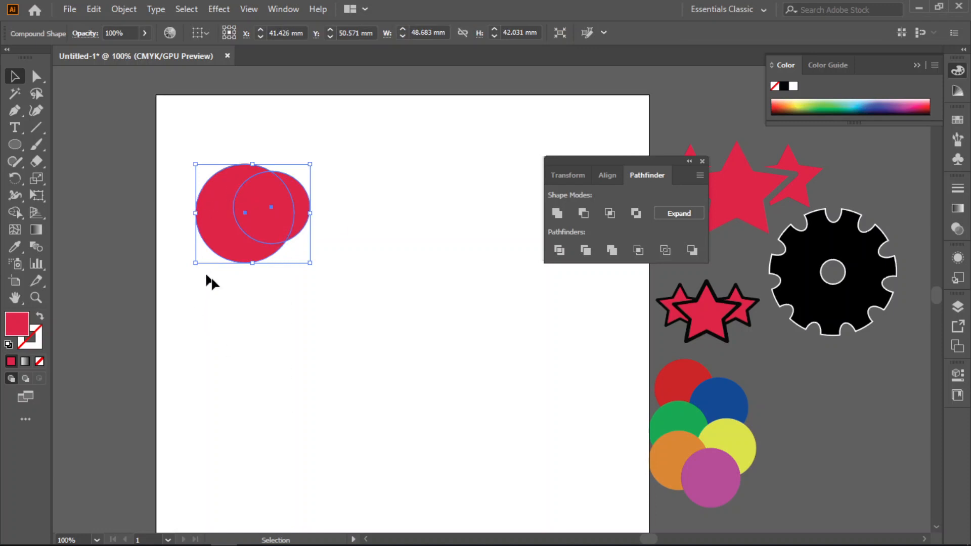
{"action": "left_click", "coordinate": [682, 212]}
{"action": "left_click", "coordinate": [520, 349]}
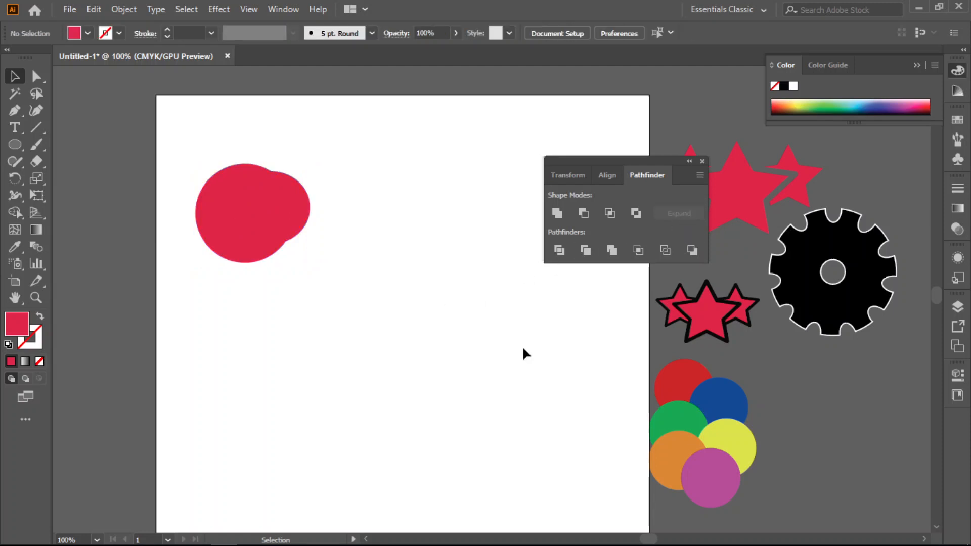
Try moving the expanded shape around, shift the Pathfinder panel clear of the stars, and delete the shape
{"action": "left_click_drag", "start_coordinate": [273, 197], "coordinate": [324, 208]}
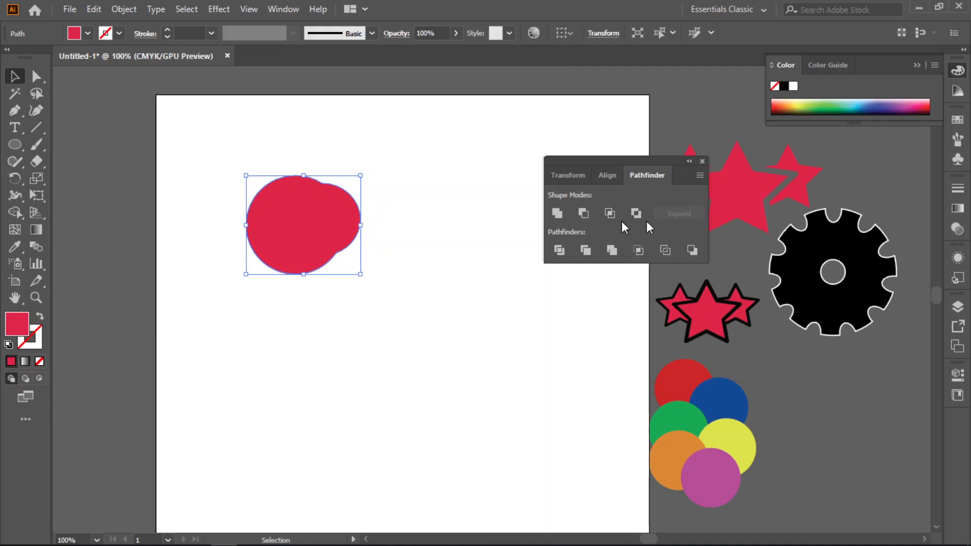
{"action": "left_click_drag", "start_coordinate": [294, 202], "coordinate": [274, 195]}
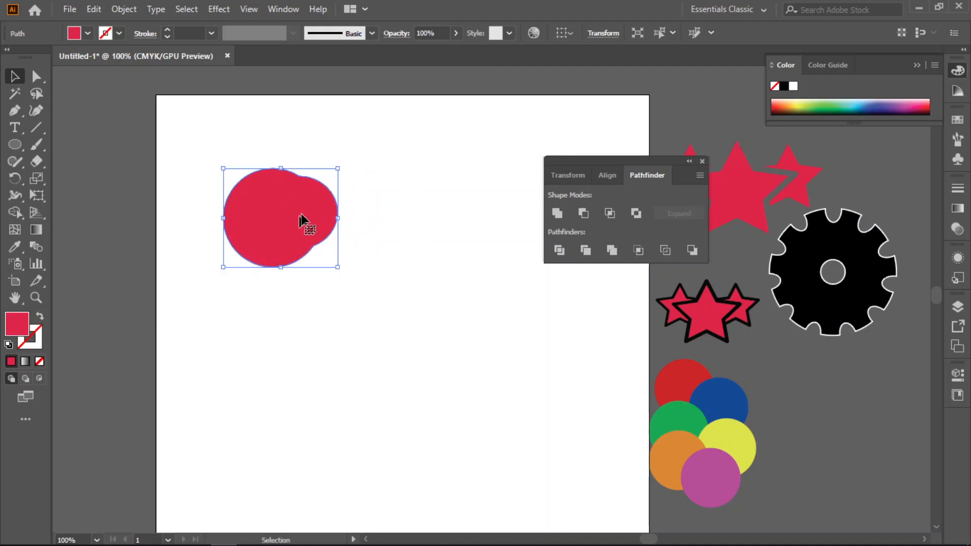
{"action": "left_click_drag", "start_coordinate": [608, 160], "coordinate": [542, 104]}
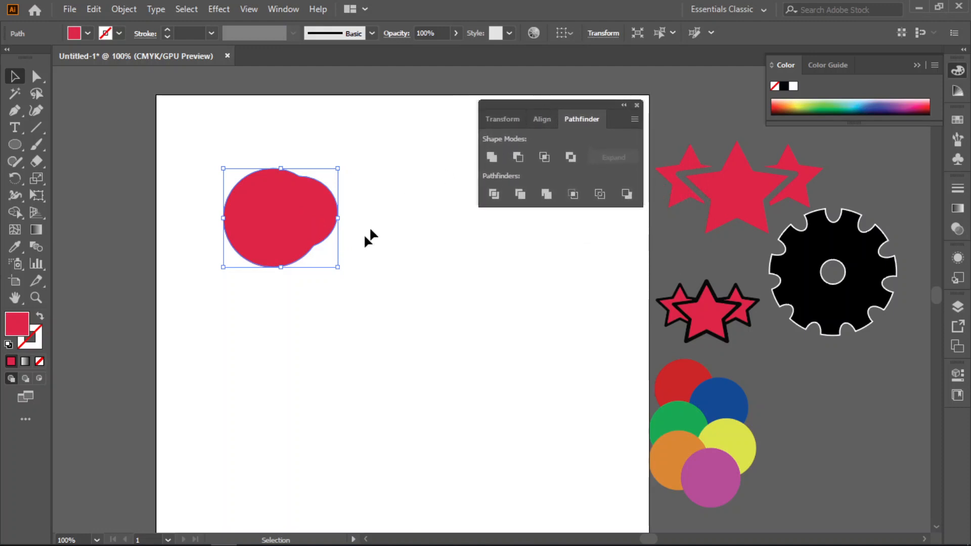
{"action": "key", "text": "Delete"}
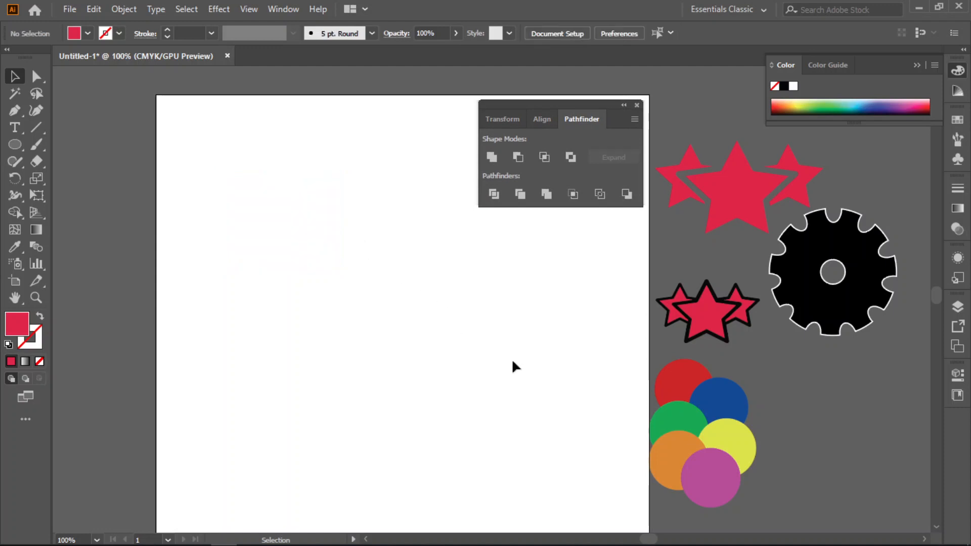
Remove the white stroke from the black gear shape
{"action": "left_click", "coordinate": [842, 262]}
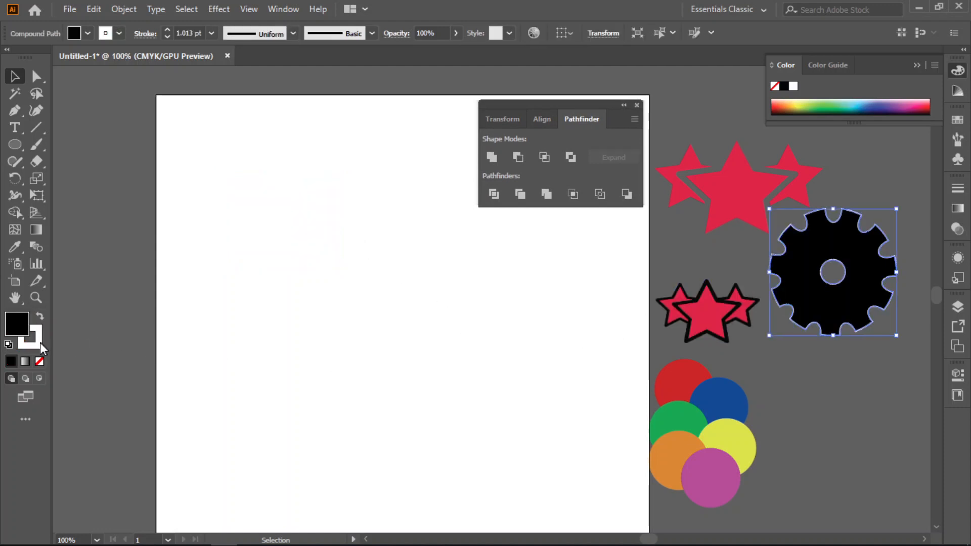
{"action": "left_click", "coordinate": [40, 361]}
{"action": "left_click", "coordinate": [509, 337]}
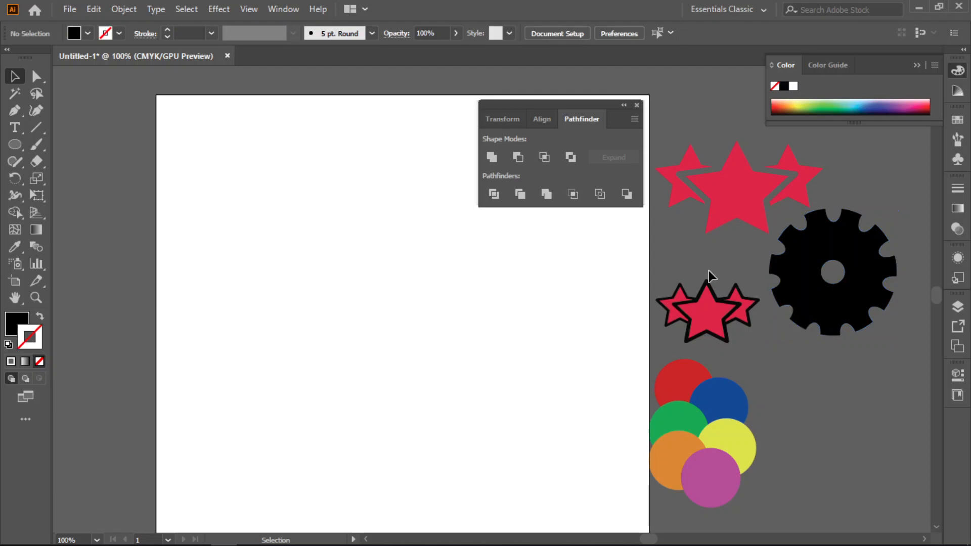
{"action": "key", "text": "x"}
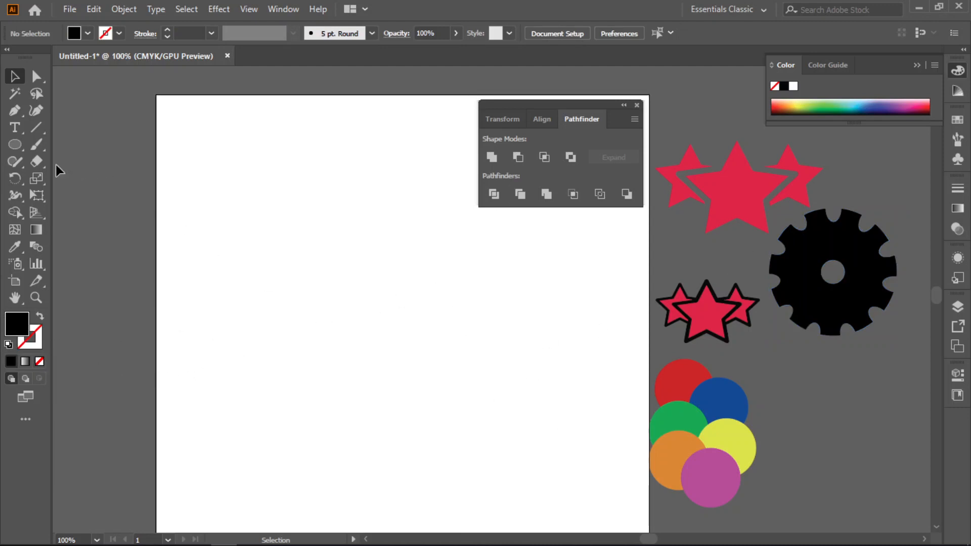
Set the fill colour for new shapes to dark crimson, about #820B2D
{"action": "left_click", "coordinate": [15, 145]}
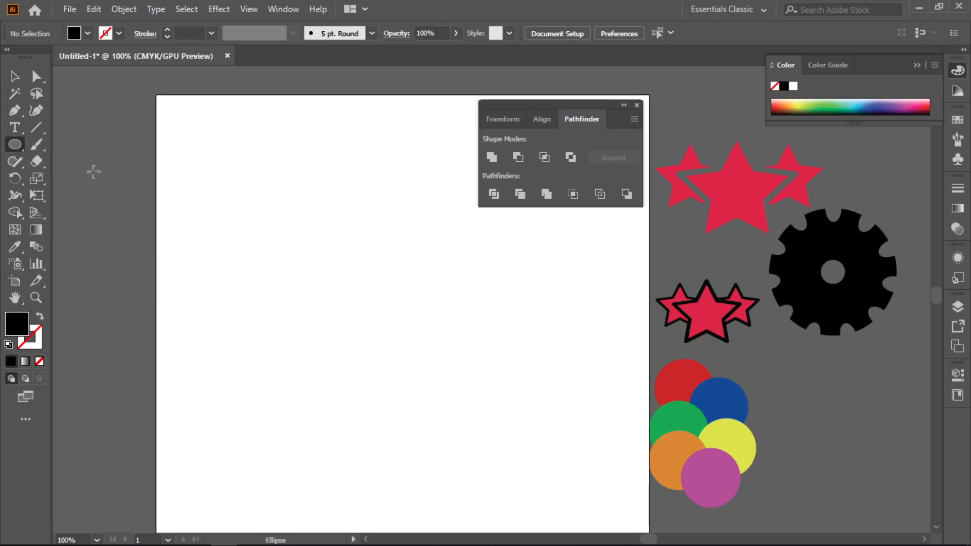
{"action": "double_click", "coordinate": [19, 329]}
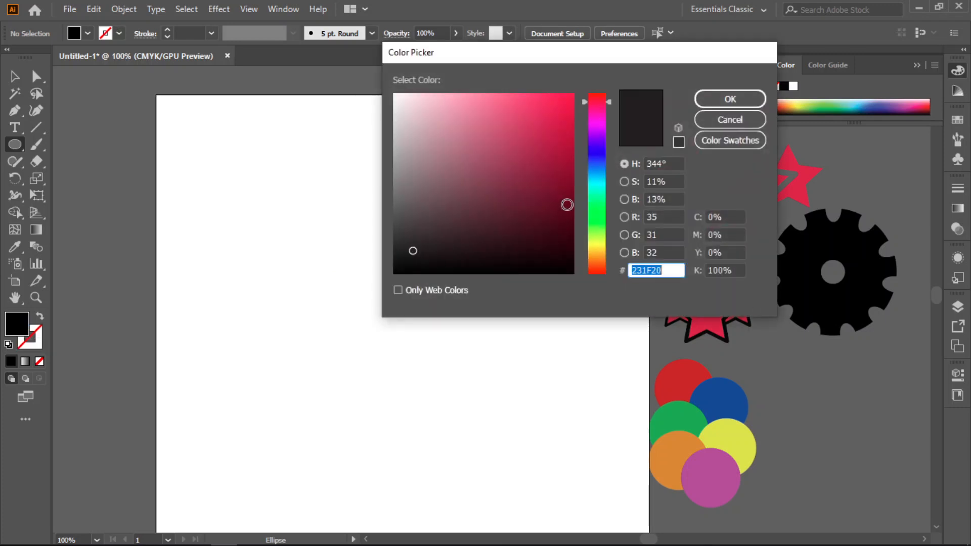
{"action": "left_click", "coordinate": [567, 204]}
{"action": "left_click", "coordinate": [559, 182]}
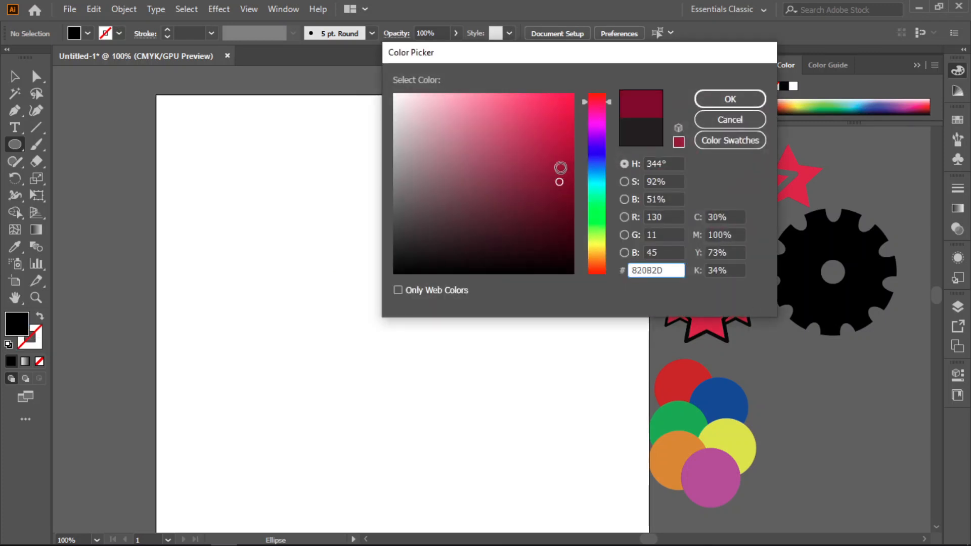
{"action": "left_click", "coordinate": [731, 106]}
Draw a large upright rounded rectangle on the artboard as the notepad body
{"action": "left_click", "coordinate": [21, 146]}
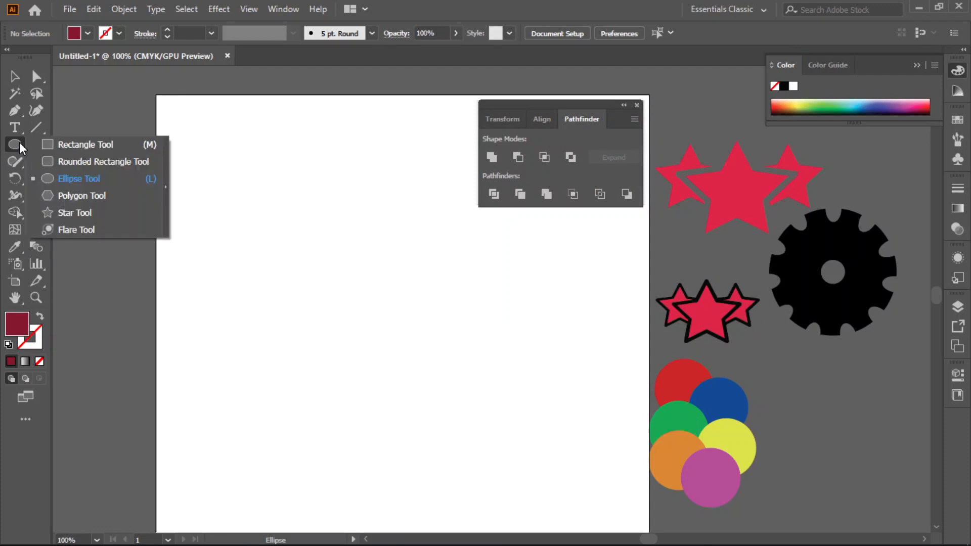
{"action": "left_click", "coordinate": [64, 162]}
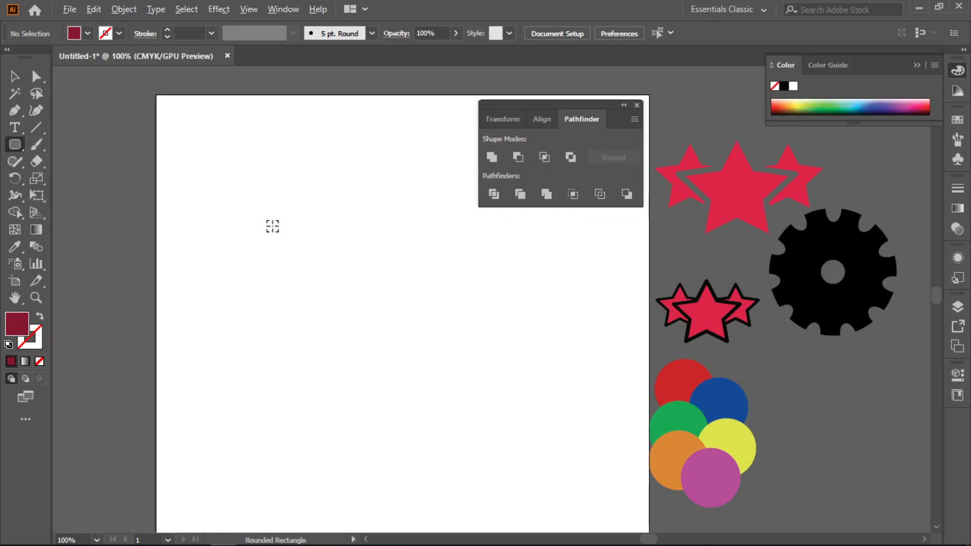
{"action": "scroll", "coordinate": [272, 226], "scroll_direction": "up", "scroll_amount": 1}
{"action": "left_click_drag", "start_coordinate": [219, 175], "coordinate": [400, 421]}
{"action": "left_click", "coordinate": [14, 76]}
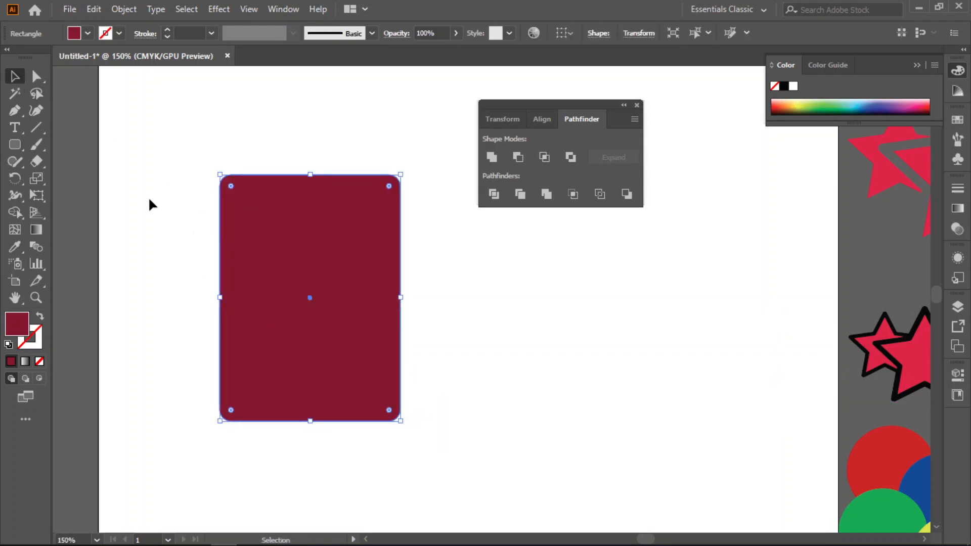
{"action": "left_click", "coordinate": [148, 210]}
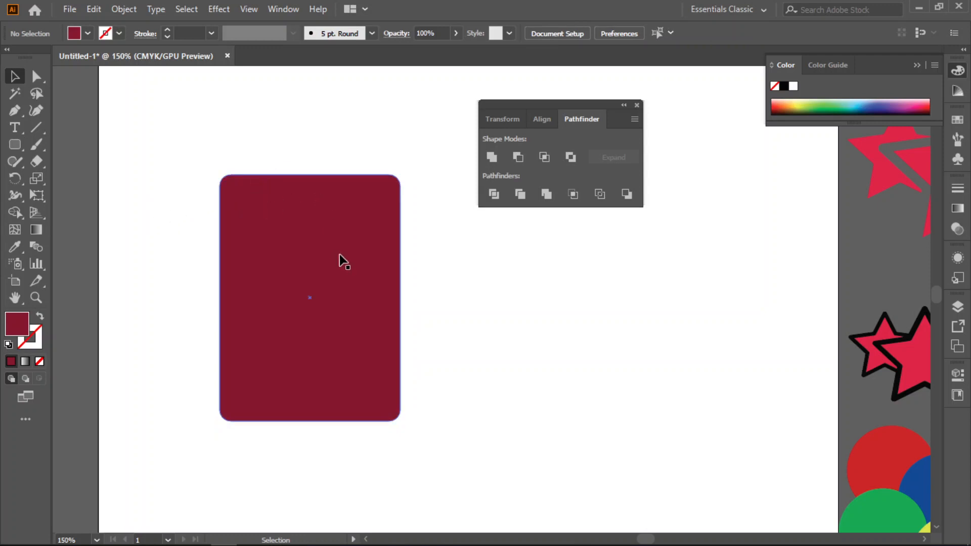
Draw a small vertical rounded pill across the body's top edge near its left corner and shift it slightly upward
{"action": "left_click", "coordinate": [15, 146]}
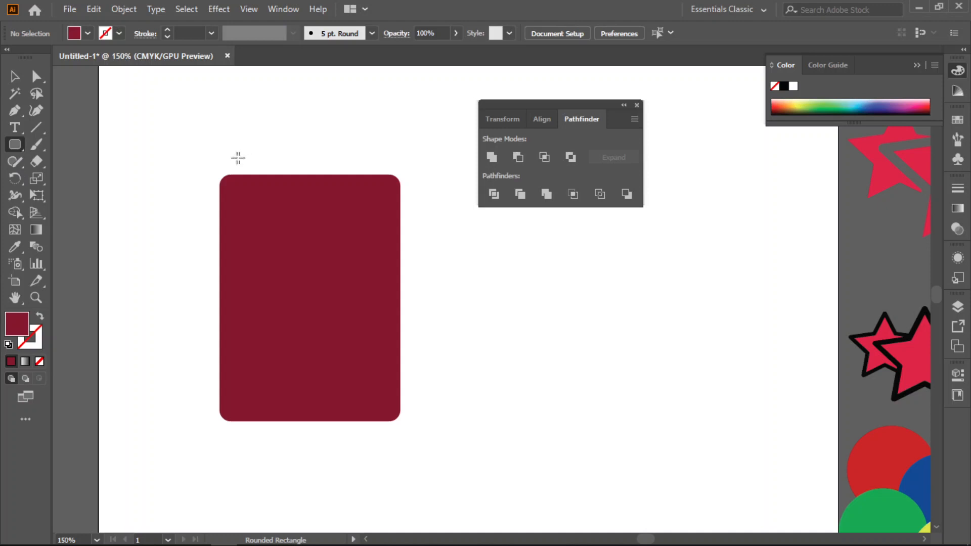
{"action": "left_click_drag", "start_coordinate": [242, 161], "coordinate": [265, 208]}
{"action": "key", "text": "v"}
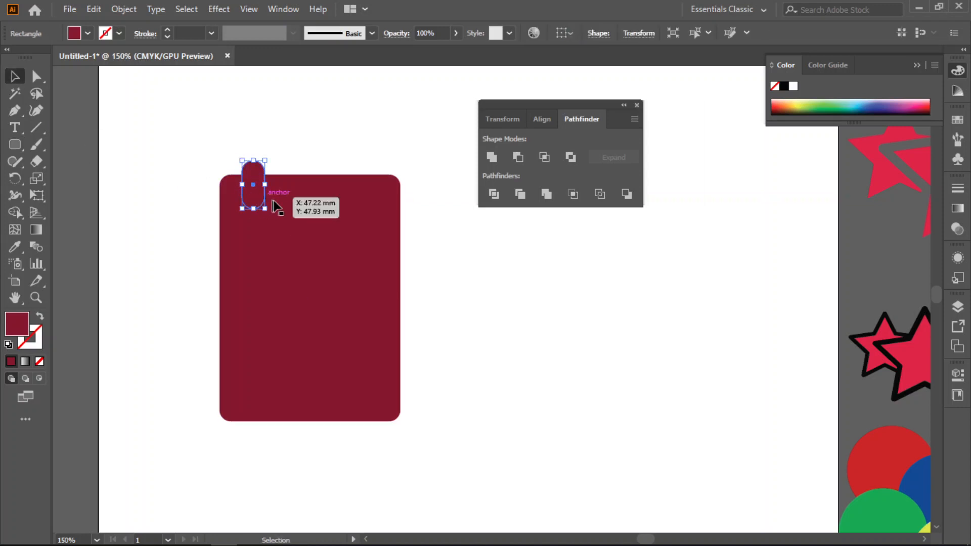
{"action": "left_click_drag", "start_coordinate": [255, 170], "coordinate": [255, 162]}
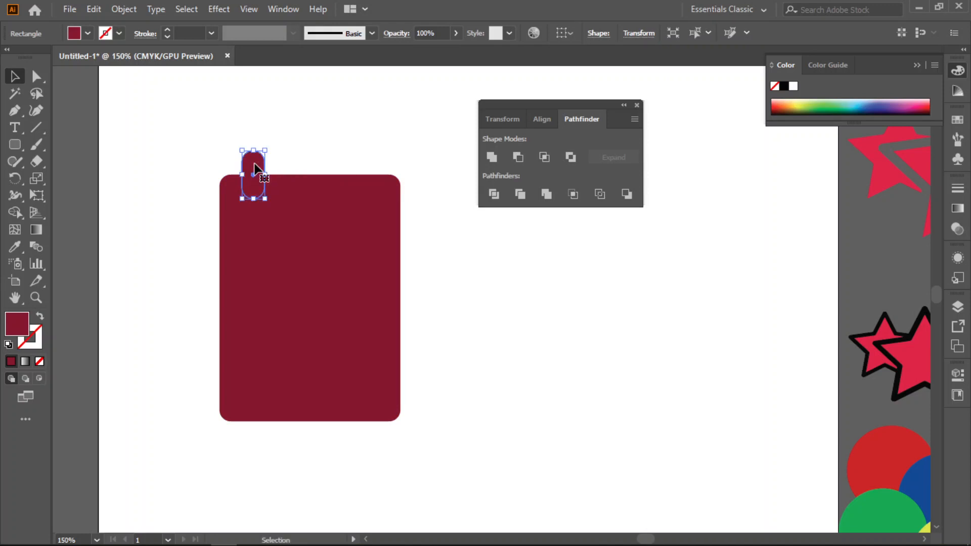
{"action": "left_click", "coordinate": [338, 140]}
Give the small pill a white stroke with a weight of 3 pt
{"action": "left_click", "coordinate": [253, 167]}
{"action": "double_click", "coordinate": [37, 333]}
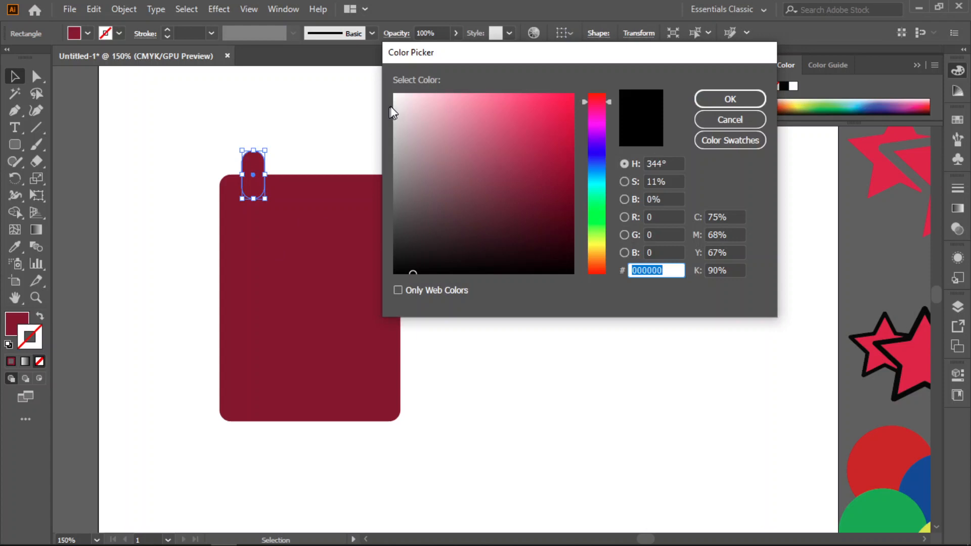
{"action": "left_click", "coordinate": [401, 98]}
{"action": "left_click", "coordinate": [730, 99]}
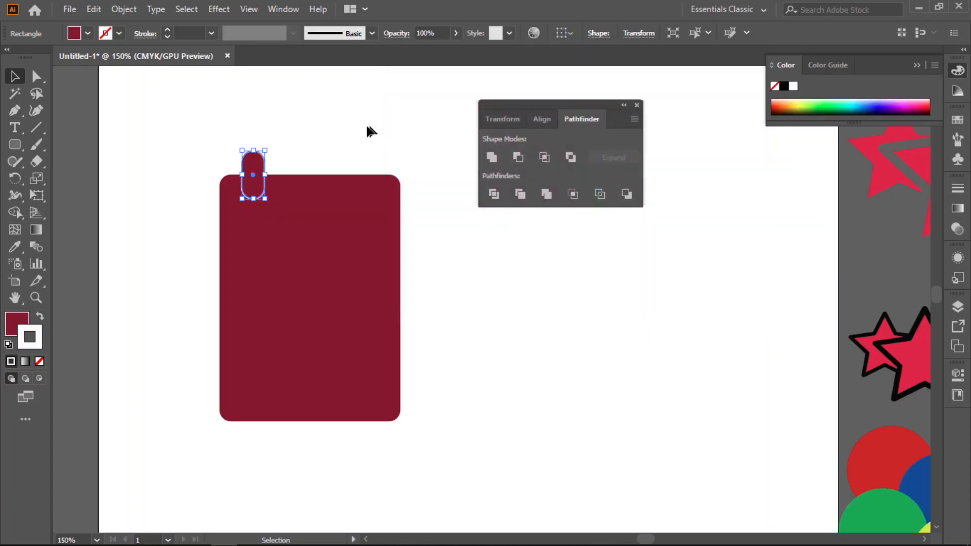
{"action": "left_click", "coordinate": [212, 34]}
{"action": "left_click", "coordinate": [234, 172]}
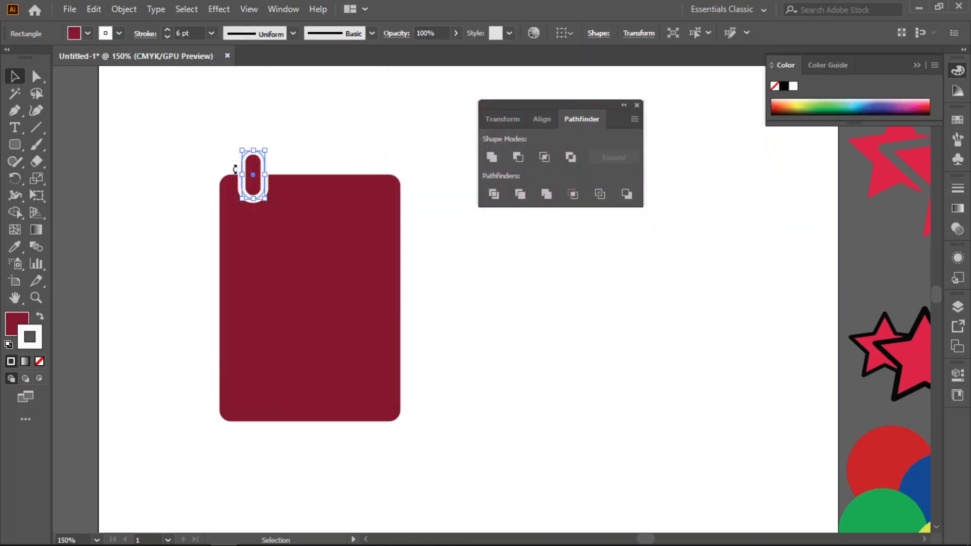
{"action": "left_click", "coordinate": [214, 38]}
{"action": "left_click", "coordinate": [223, 117]}
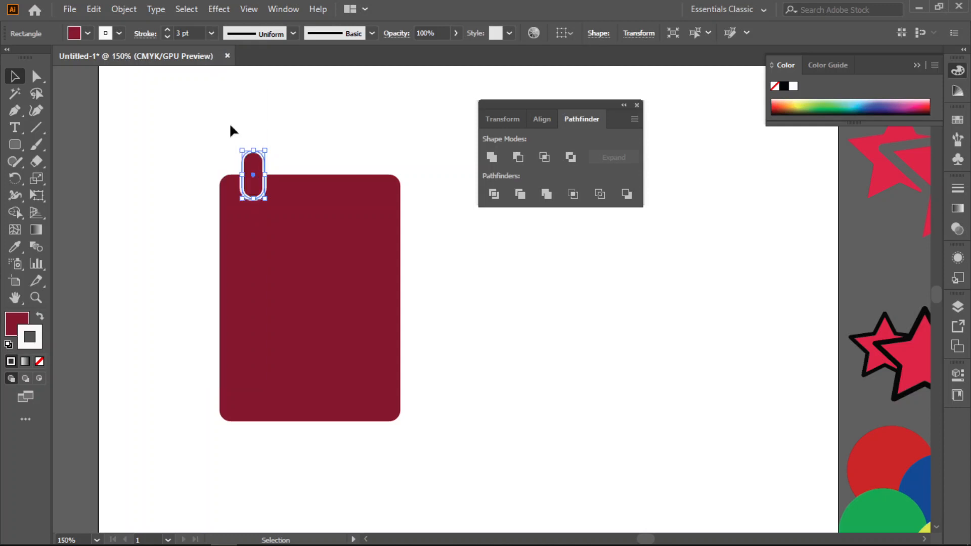
{"action": "left_click", "coordinate": [353, 167]}
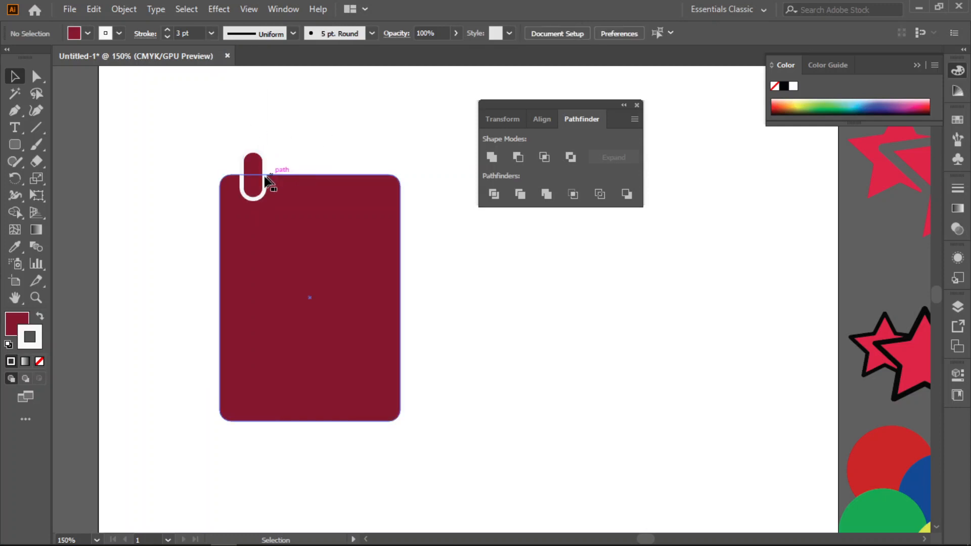
Duplicate the pill to its right and repeat the copy three more times to make a row of five along the top edge
{"action": "left_click", "coordinate": [254, 190]}
{"action": "left_click_drag", "start_coordinate": [254, 190], "coordinate": [285, 185]}
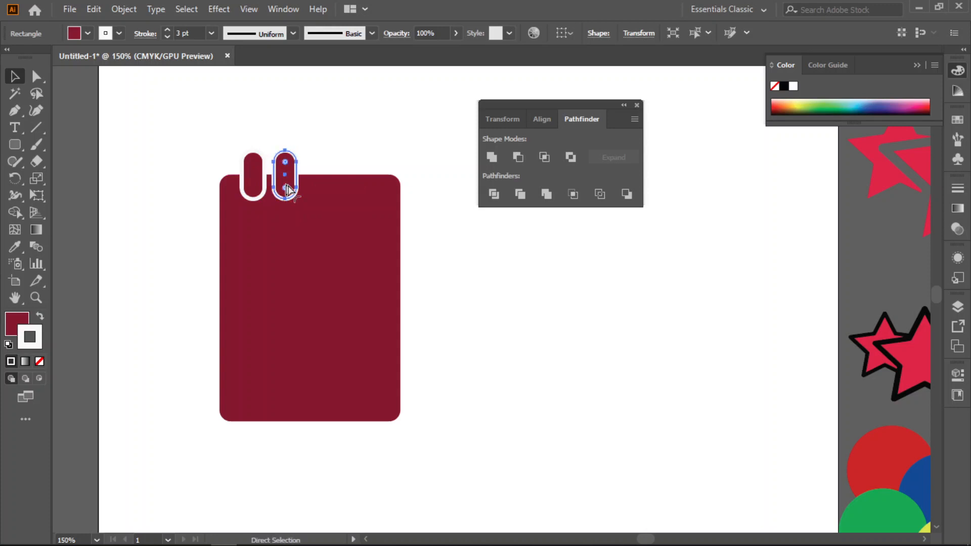
{"action": "key", "text": "ctrl+d"}
{"action": "key", "text": "ctrl+d"}
{"action": "key", "text": "ctrl+d"}
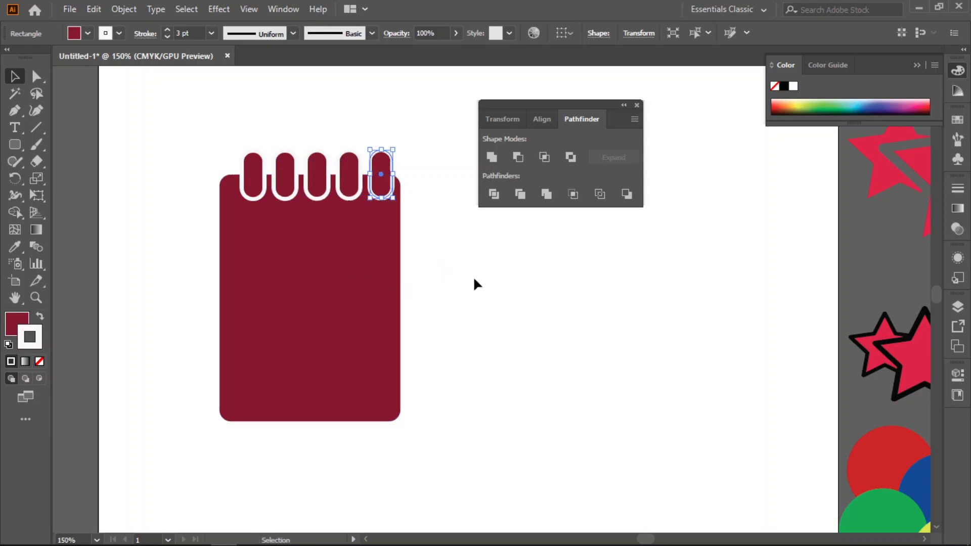
Select the five pills and group them
{"action": "left_click", "coordinate": [472, 277]}
{"action": "left_click_drag", "start_coordinate": [412, 120], "coordinate": [231, 169]}
{"action": "key", "text": "ctrl+g"}
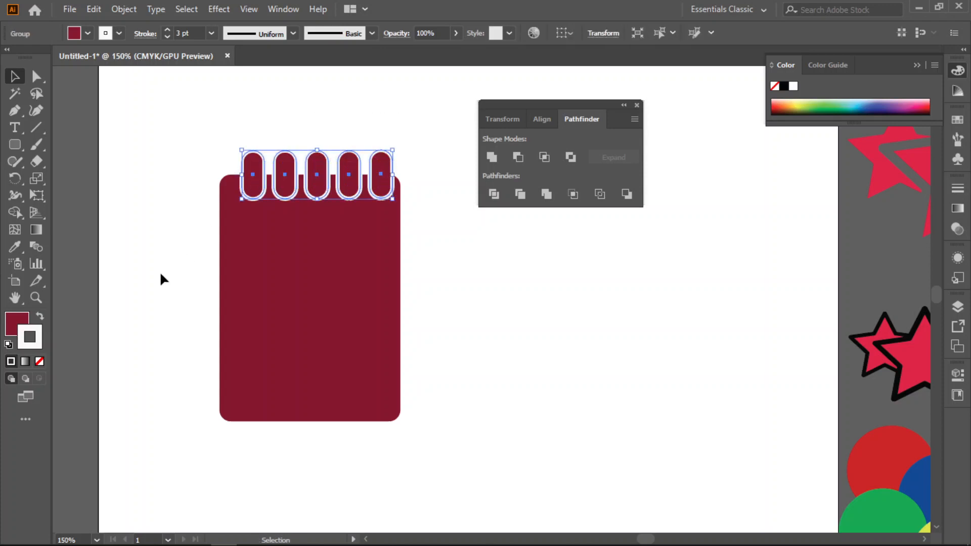
Try moving the notepad body and the pill group apart, and undo both moves
{"action": "left_click", "coordinate": [375, 467]}
{"action": "left_click_drag", "start_coordinate": [347, 314], "coordinate": [375, 352]}
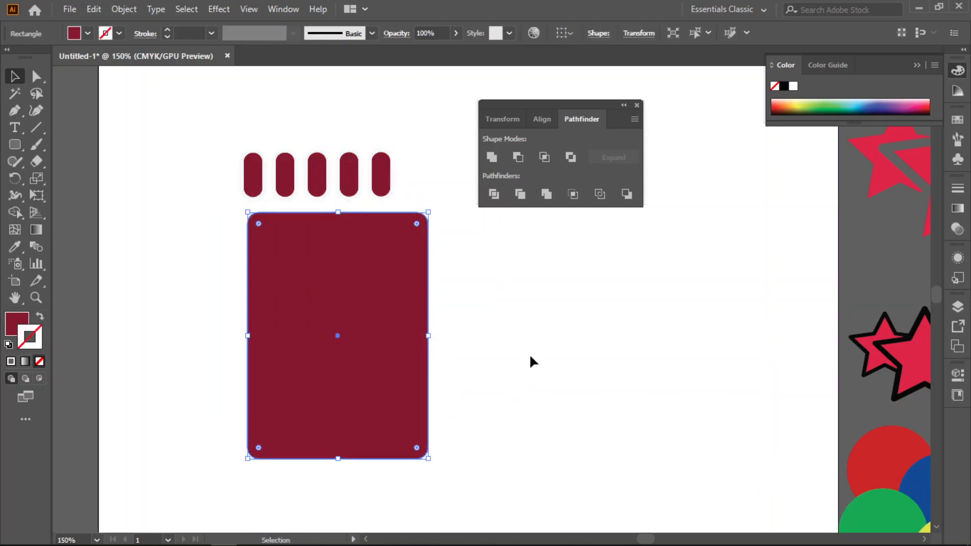
{"action": "left_click_drag", "start_coordinate": [361, 160], "coordinate": [250, 175]}
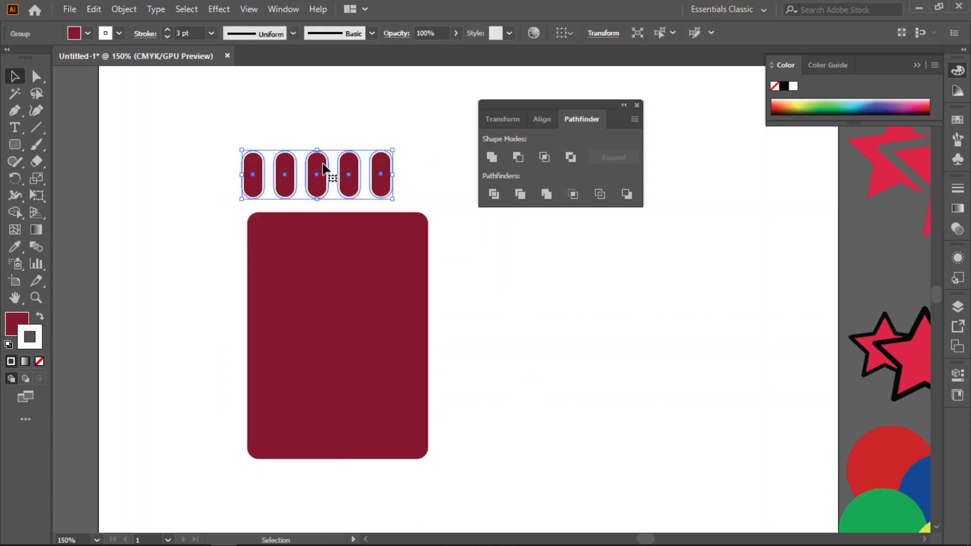
{"action": "left_click_drag", "start_coordinate": [323, 167], "coordinate": [305, 152]}
{"action": "key", "text": "ctrl+z"}
{"action": "key", "text": "ctrl+z"}
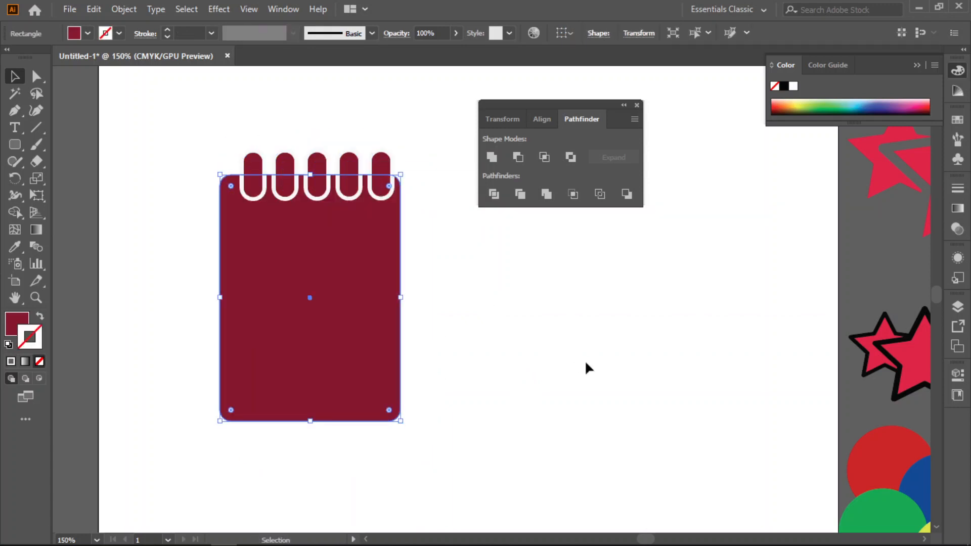
Select the pill group with the notepad body and align them to their horizontal centre
{"action": "left_click", "coordinate": [586, 362]}
{"action": "left_click_drag", "start_coordinate": [444, 132], "coordinate": [184, 204]}
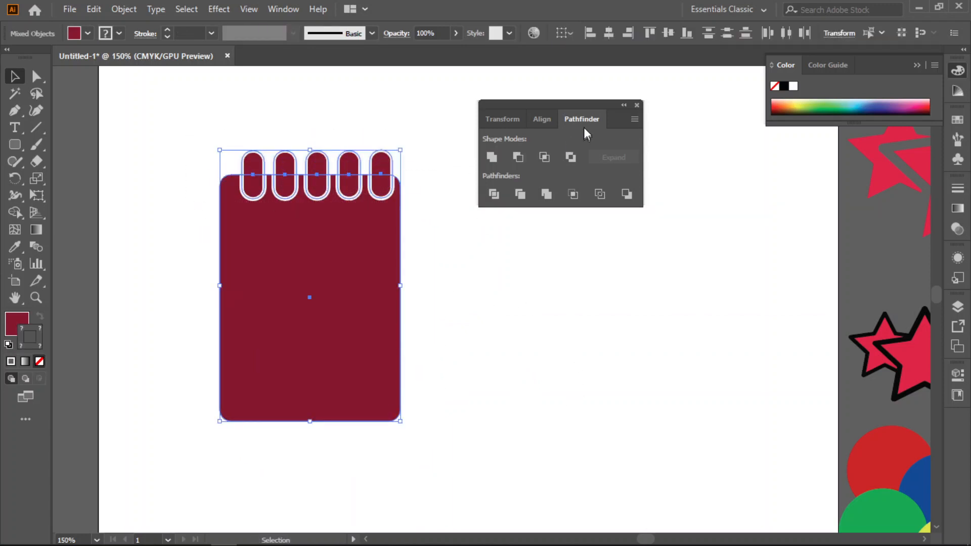
{"action": "left_click", "coordinate": [542, 119]}
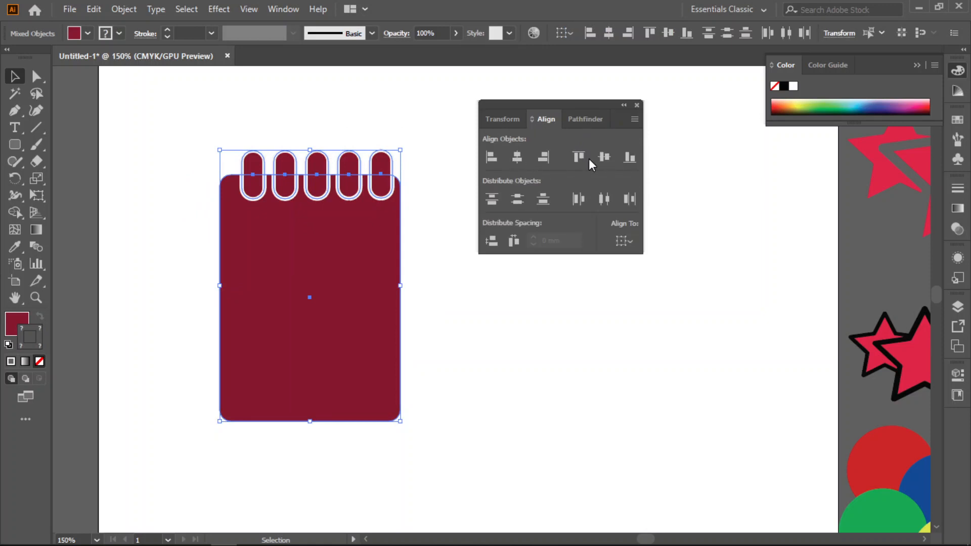
{"action": "left_click", "coordinate": [606, 157]}
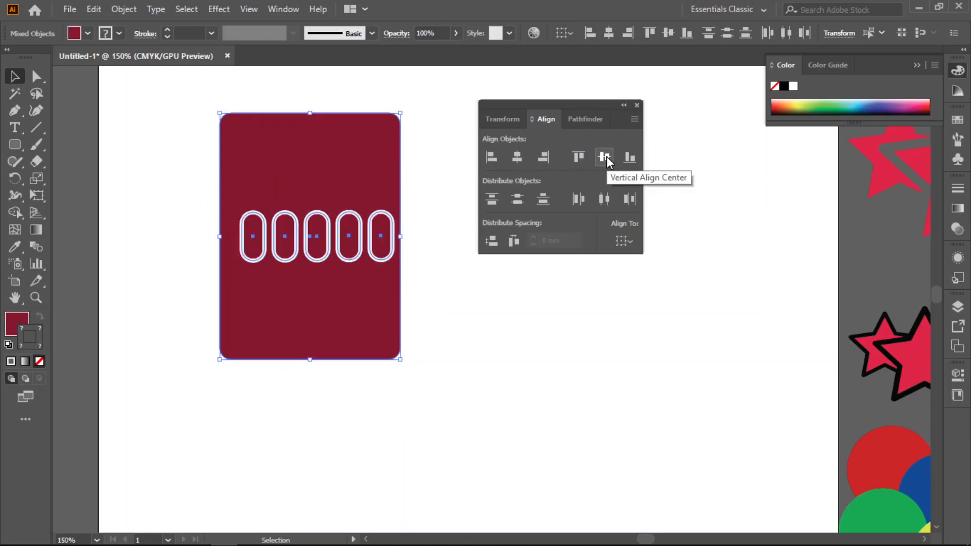
{"action": "key", "text": "ctrl+z"}
{"action": "left_click", "coordinate": [516, 156]}
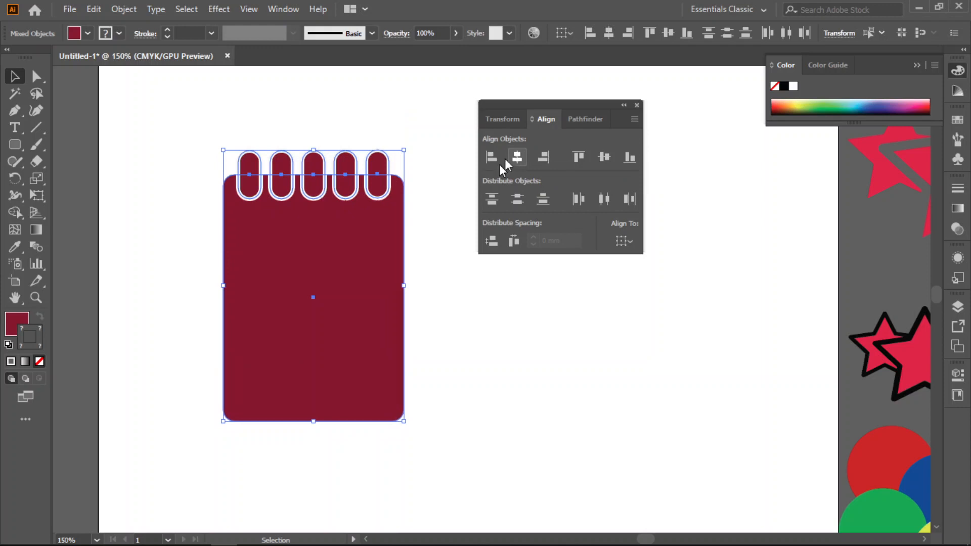
{"action": "left_click", "coordinate": [449, 208]}
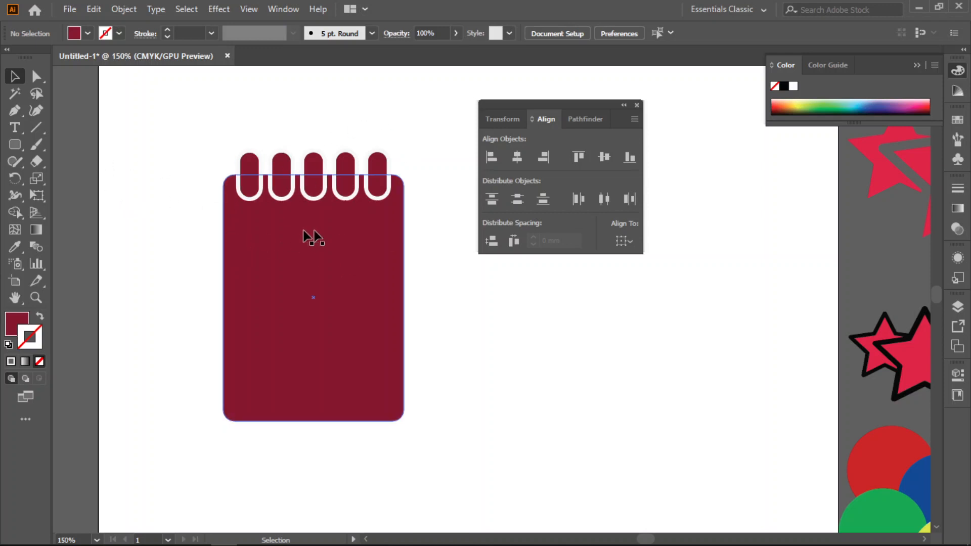
Draw a thin horizontal rounded rectangle below the pills and move it slightly up and left to centre it on the body
{"action": "left_click", "coordinate": [10, 146]}
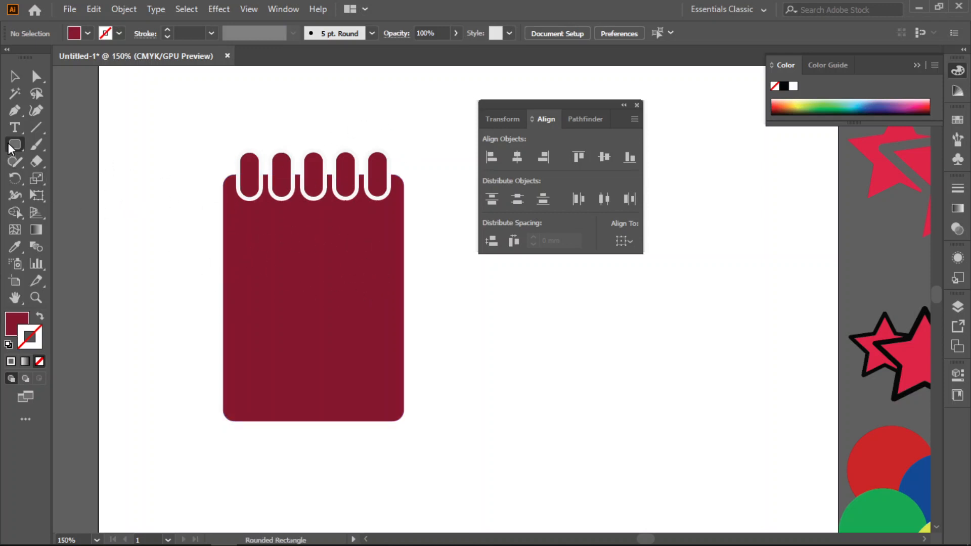
{"action": "left_click_drag", "start_coordinate": [241, 226], "coordinate": [387, 246]}
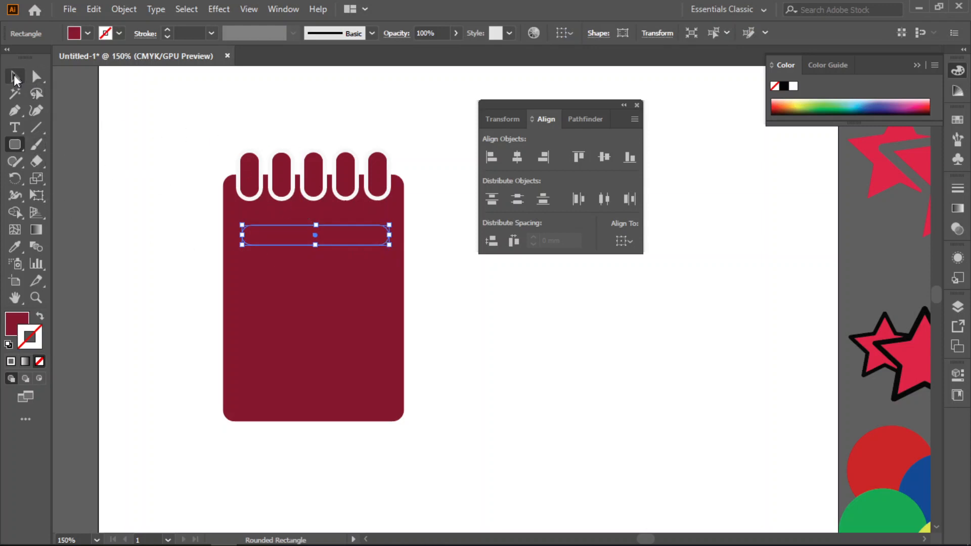
{"action": "left_click", "coordinate": [16, 77]}
{"action": "left_click_drag", "start_coordinate": [295, 245], "coordinate": [289, 240]}
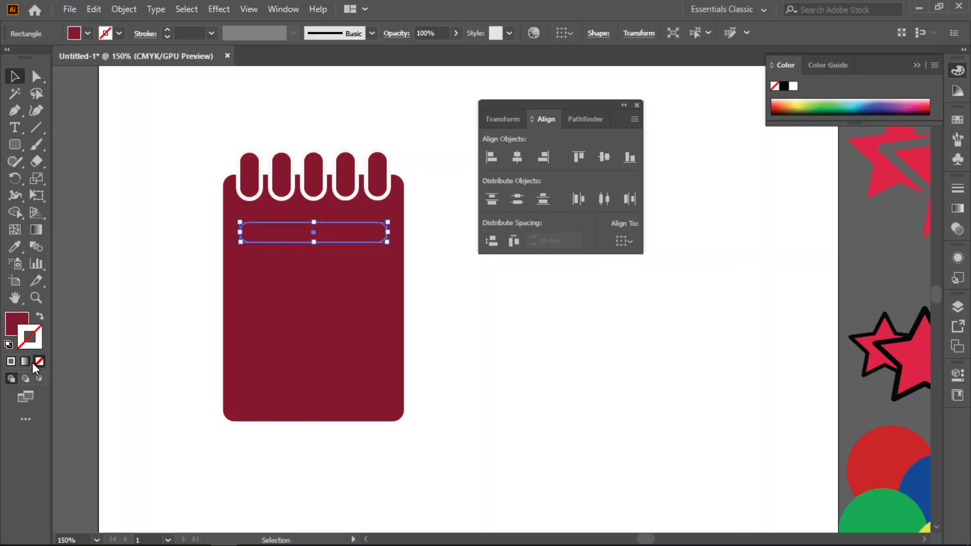
Give the thin horizontal bar an off-white stroke (#F7F5F6) with a weight of 3 pt
{"action": "double_click", "coordinate": [30, 336]}
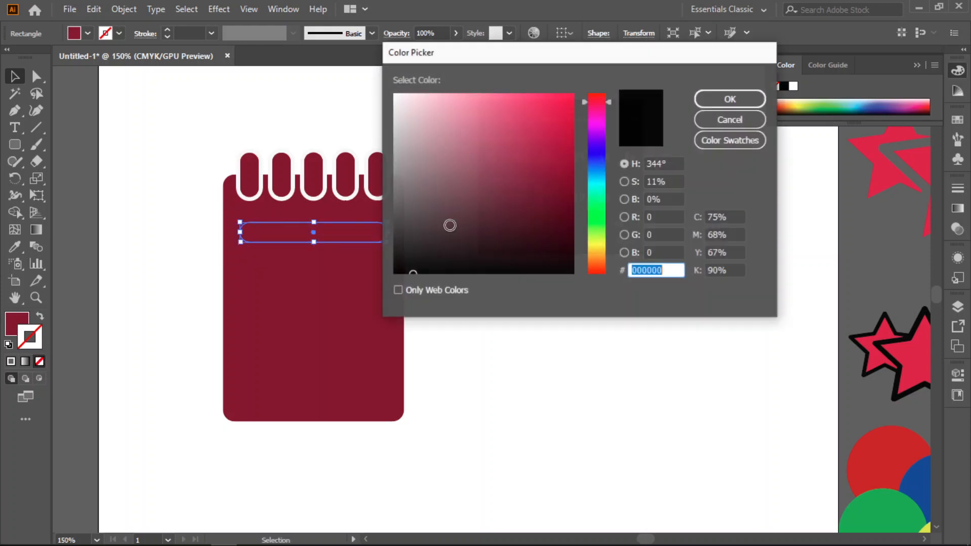
{"action": "left_click", "coordinate": [393, 104]}
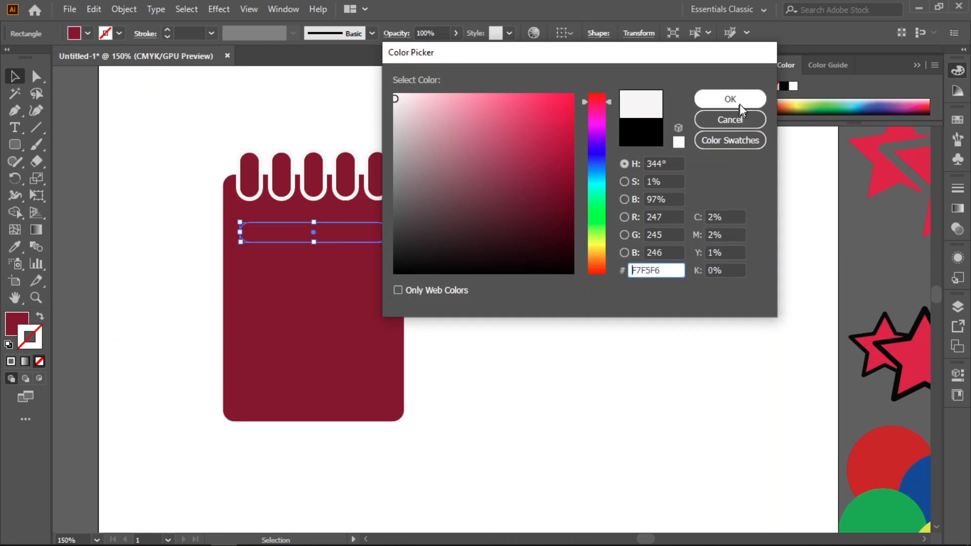
{"action": "left_click", "coordinate": [717, 100]}
{"action": "left_click", "coordinate": [212, 32]}
{"action": "left_click", "coordinate": [227, 125]}
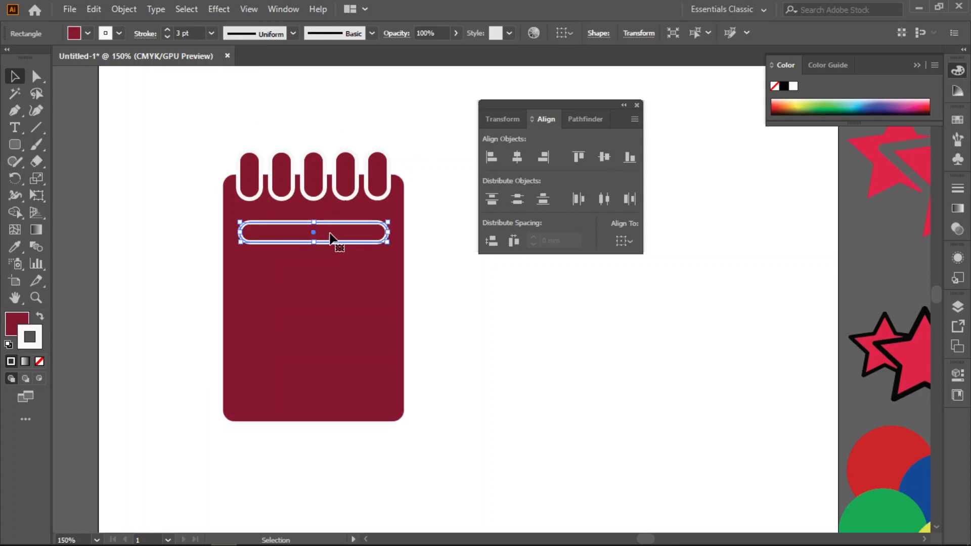
Copy the thin horizontal bar straight down and repeat the copy three times to make five evenly spaced bars on the body
{"action": "left_click_drag", "start_coordinate": [332, 237], "coordinate": [333, 274]}
{"action": "key", "text": "ctrl+d"}
{"action": "key", "text": "ctrl+d"}
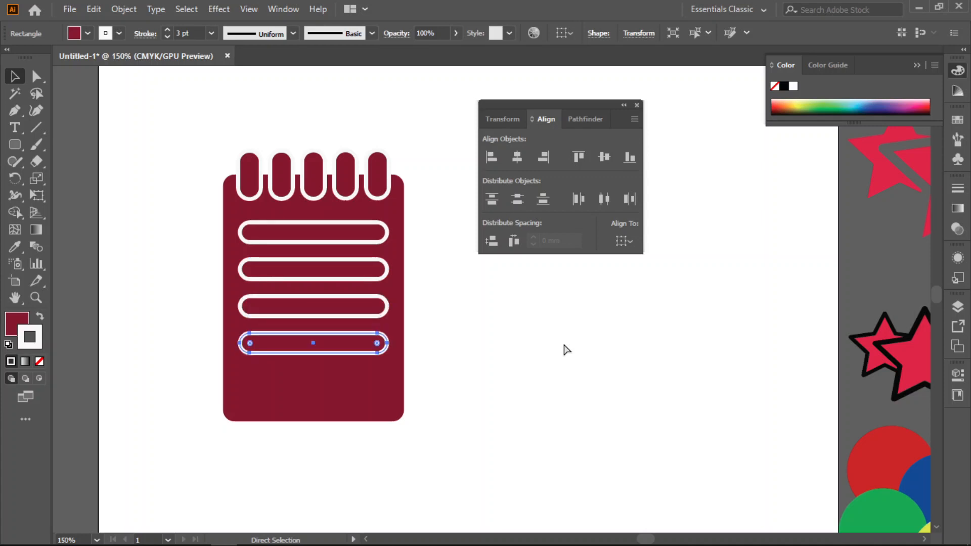
{"action": "key", "text": "ctrl+d"}
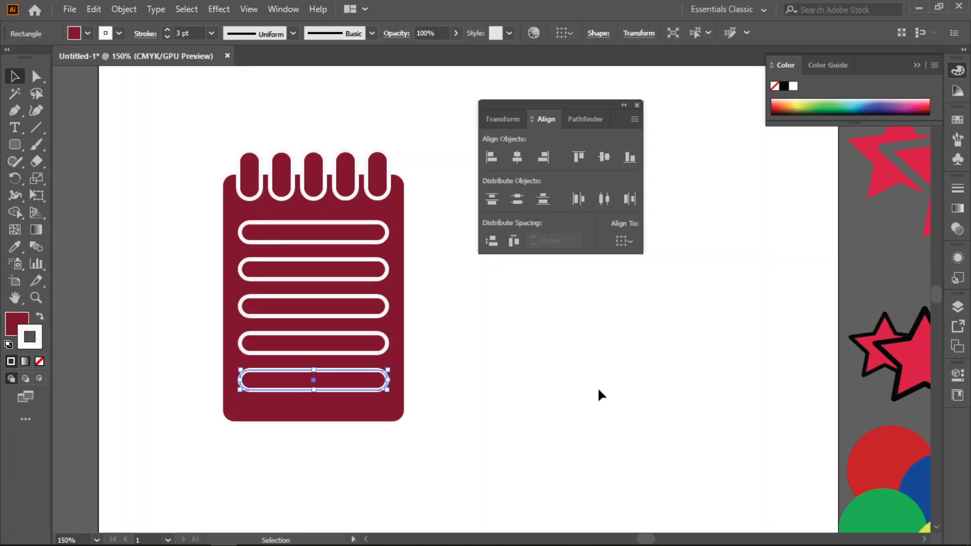
{"action": "left_click", "coordinate": [519, 432]}
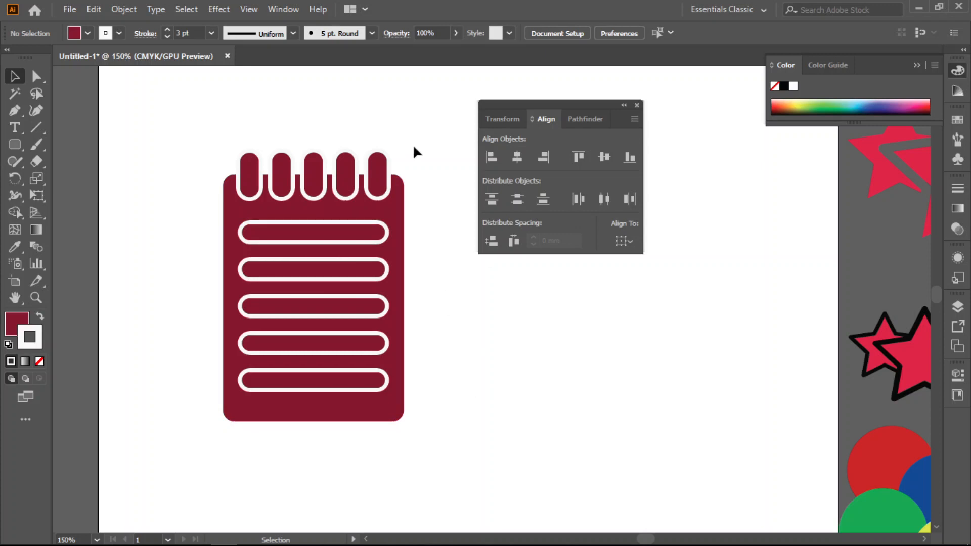
Select the five horizontal bars on the notepad body and group them
{"action": "left_click_drag", "start_coordinate": [412, 144], "coordinate": [173, 438]}
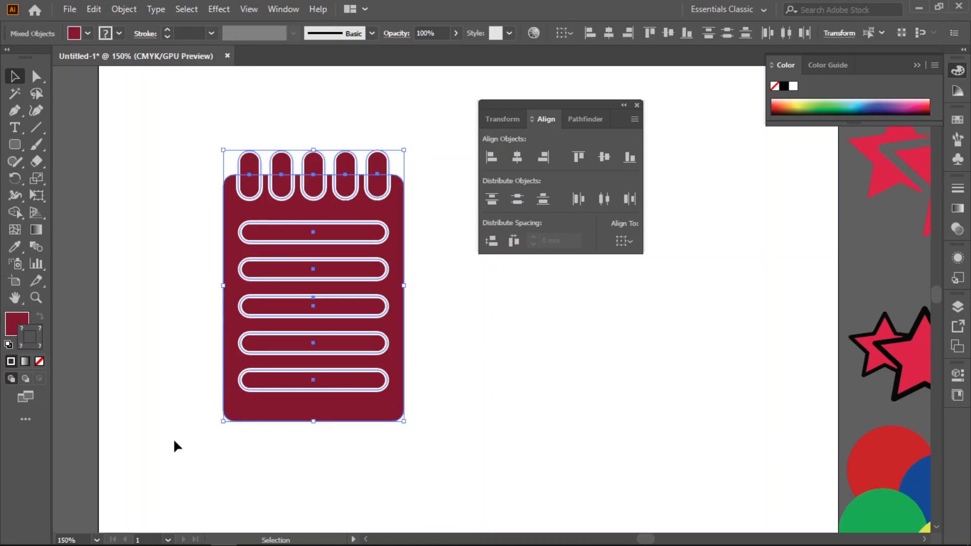
{"action": "left_click", "coordinate": [173, 438]}
{"action": "left_click", "coordinate": [255, 232]}
{"action": "left_click", "coordinate": [280, 273], "text": "shift"}
{"action": "left_click", "coordinate": [290, 307], "text": "shift"}
{"action": "left_click", "coordinate": [297, 344], "text": "shift"}
{"action": "left_click", "coordinate": [302, 383], "text": "shift"}
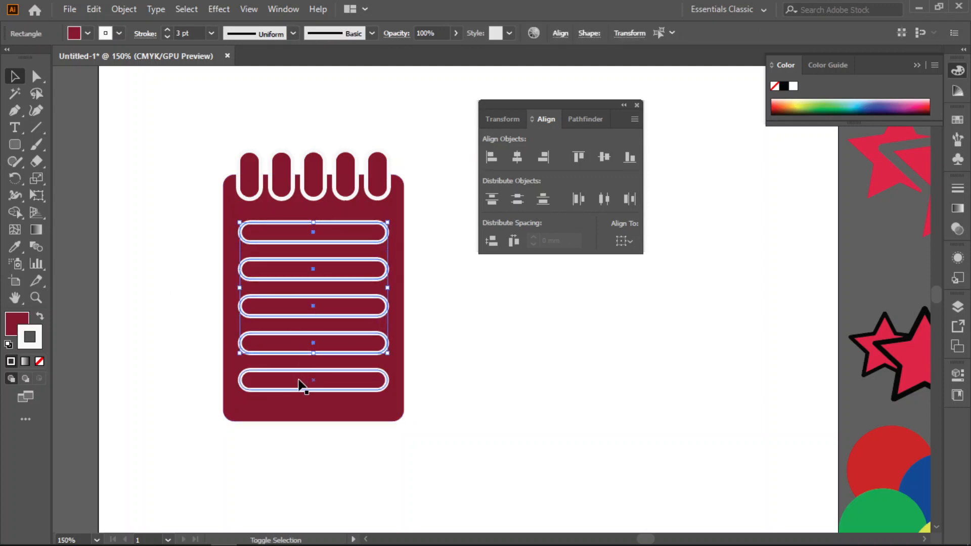
{"action": "key", "text": "ctrl"}
{"action": "key", "text": "ctrl+g"}
{"action": "left_click", "coordinate": [173, 416]}
{"action": "left_click", "coordinate": [250, 163]}
{"action": "left_click", "coordinate": [277, 237]}
{"action": "left_click", "coordinate": [227, 207]}
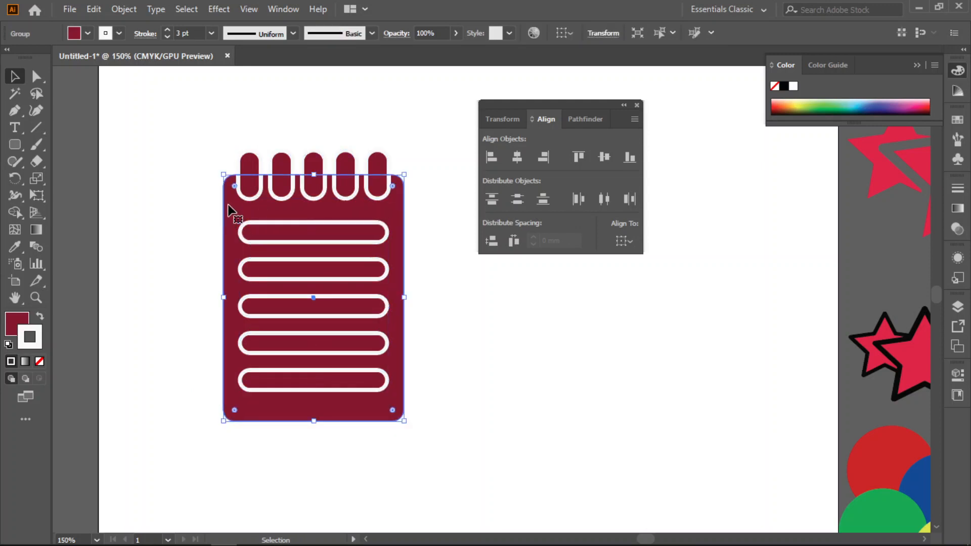
{"action": "left_click", "coordinate": [68, 269]}
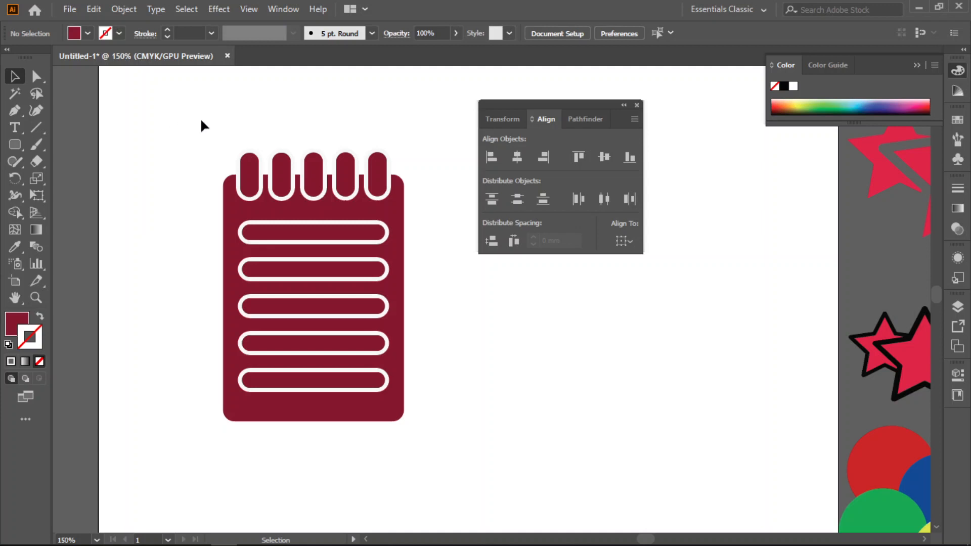
Select the pill group and the bar group and change their stroke colour to pink
{"action": "left_click_drag", "start_coordinate": [215, 131], "coordinate": [397, 166]}
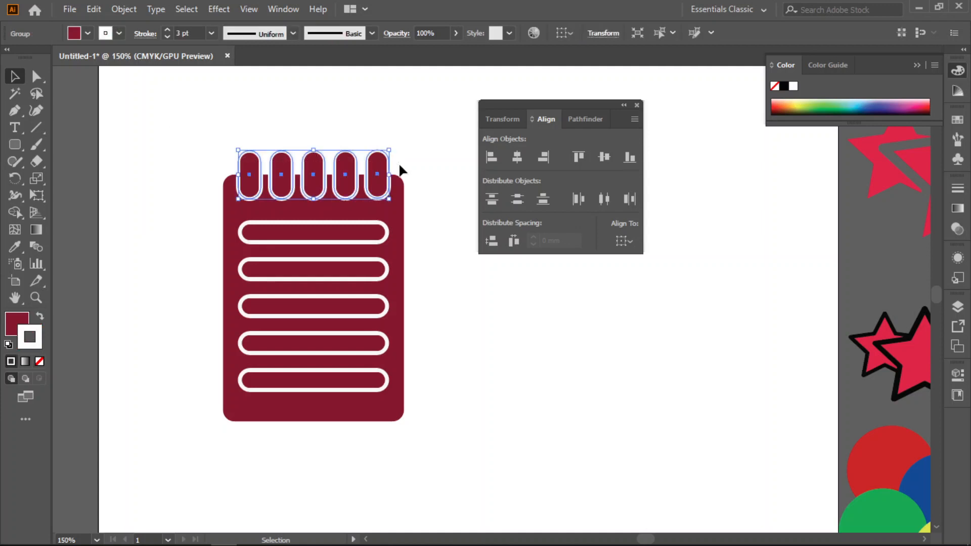
{"action": "left_click", "coordinate": [358, 244], "text": "shift"}
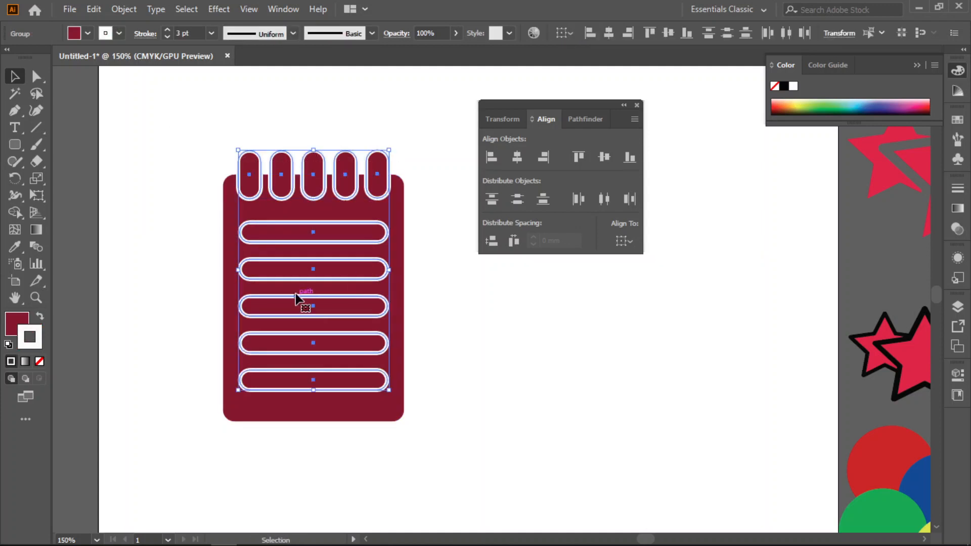
{"action": "double_click", "coordinate": [40, 344]}
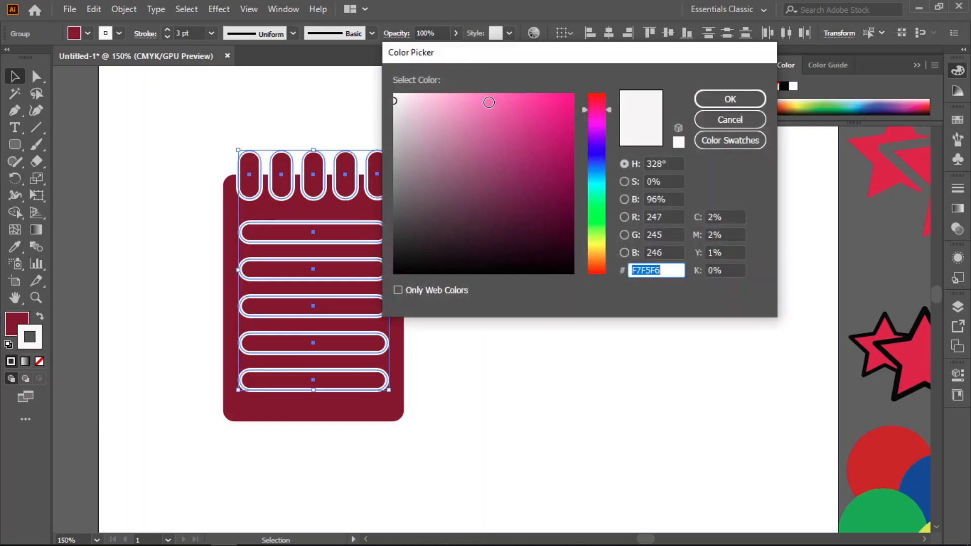
{"action": "left_click", "coordinate": [488, 99]}
{"action": "left_click", "coordinate": [723, 100]}
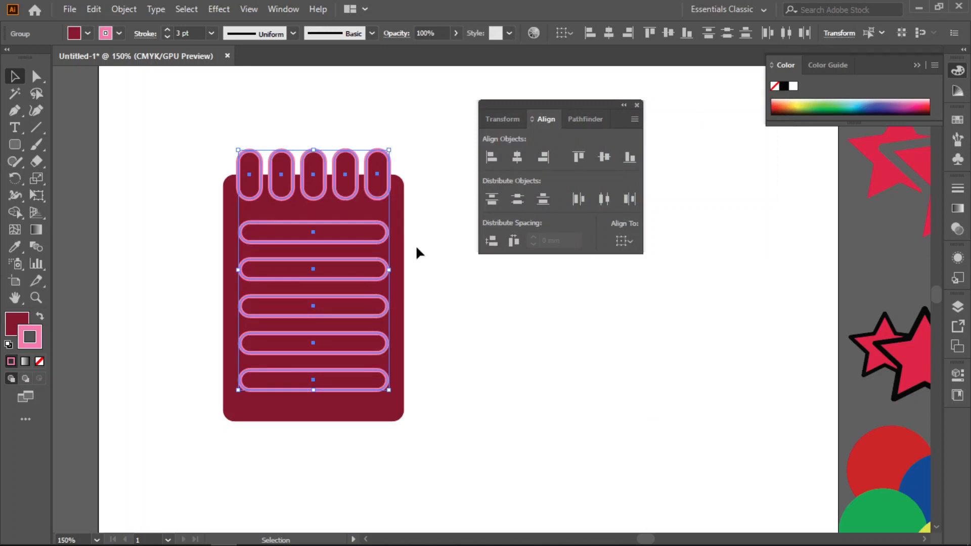
Try to select only the pink strokes with the Magic Wand and delete them, and undo the deletion
{"action": "left_click", "coordinate": [14, 93]}
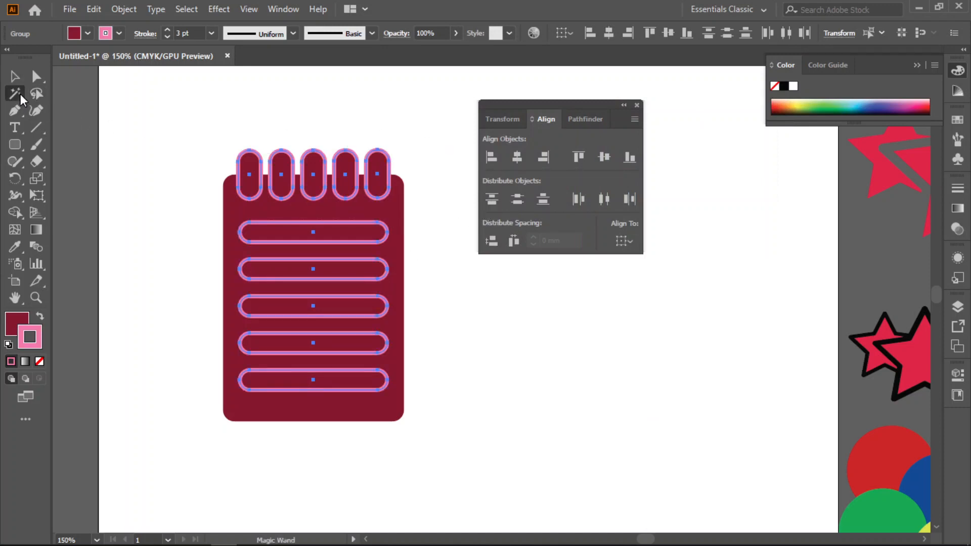
{"action": "scroll", "coordinate": [260, 163], "scroll_direction": "up", "scroll_amount": 3}
{"action": "scroll", "coordinate": [261, 166], "scroll_direction": "up", "scroll_amount": 2}
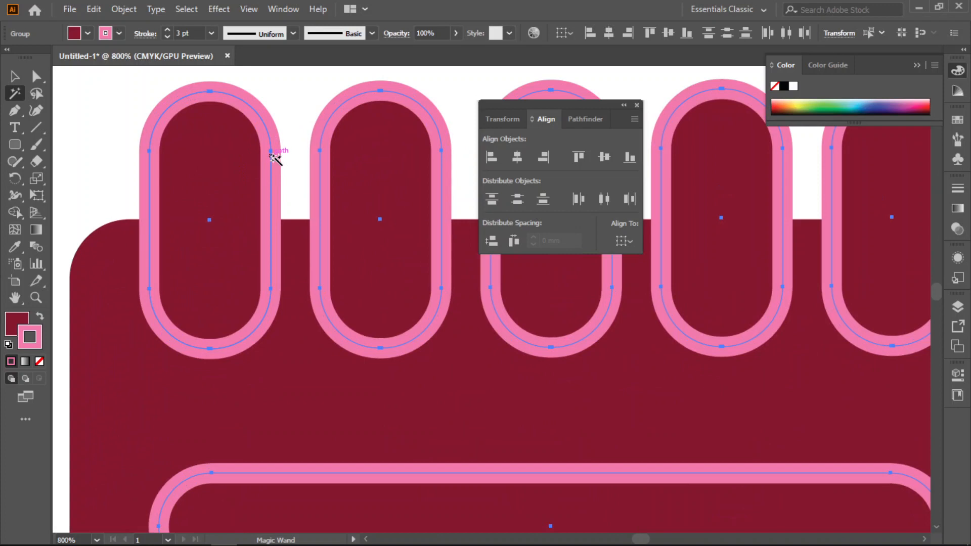
{"action": "left_click", "coordinate": [272, 153]}
{"action": "scroll", "coordinate": [274, 158], "scroll_direction": "down", "scroll_amount": 3}
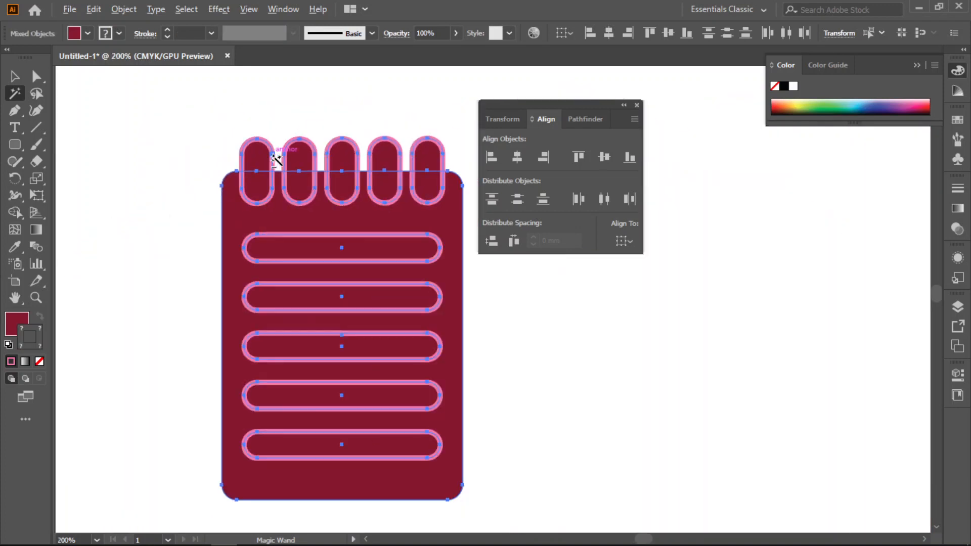
{"action": "key", "text": "Delete"}
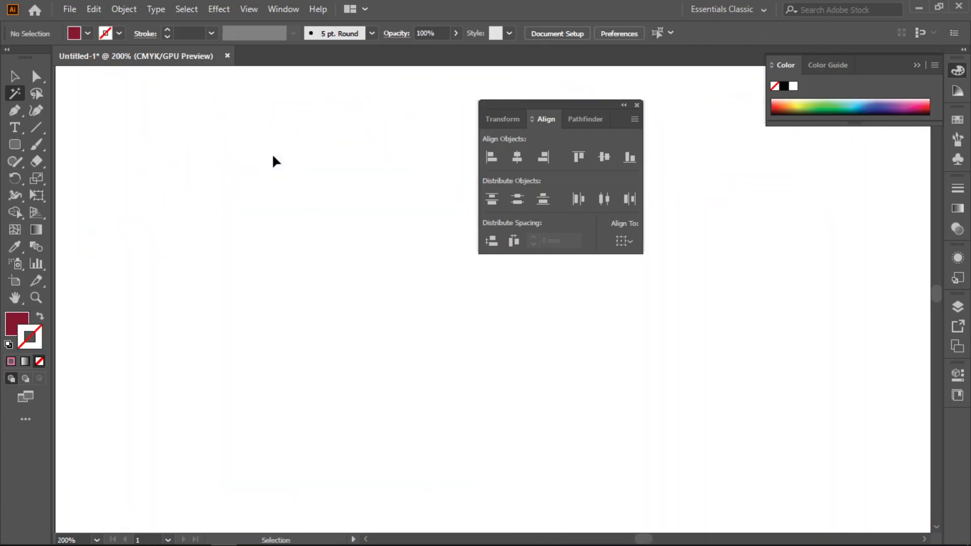
{"action": "key", "text": "ctrl+z"}
Reselect the pill and bar groups, try the Magic Wand on a pill's pink stroke and delete the selection, and undo the deletion
{"action": "left_click", "coordinate": [14, 76]}
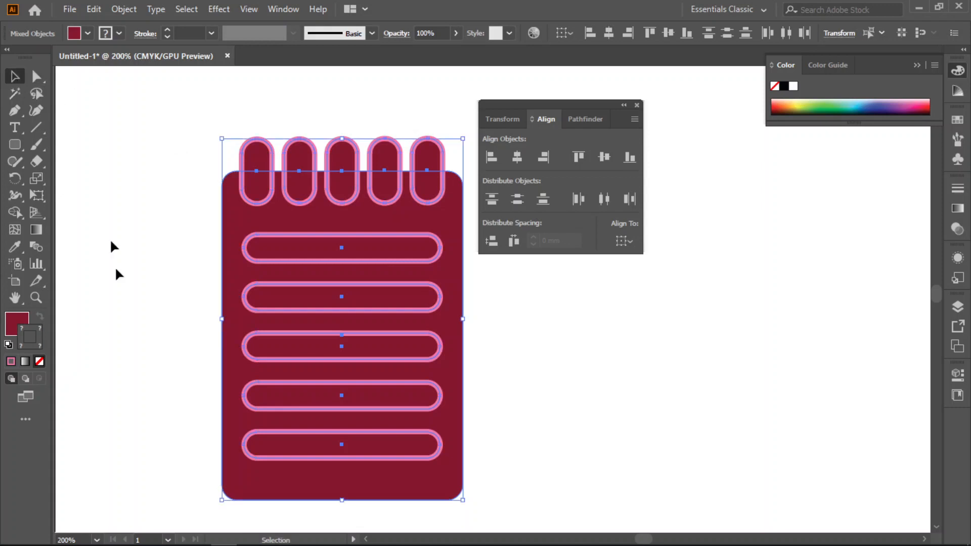
{"action": "left_click", "coordinate": [197, 266]}
{"action": "left_click", "coordinate": [255, 152]}
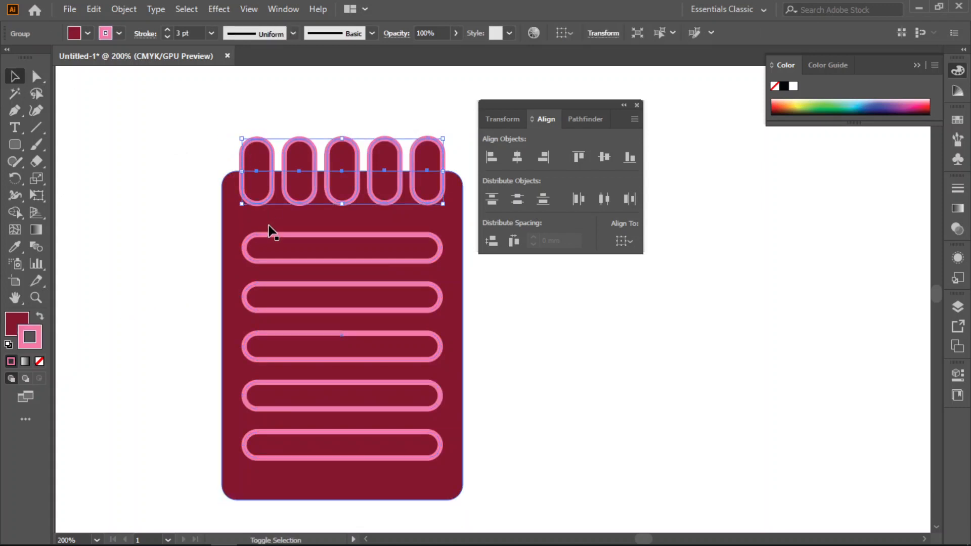
{"action": "left_click", "coordinate": [273, 235], "text": "shift"}
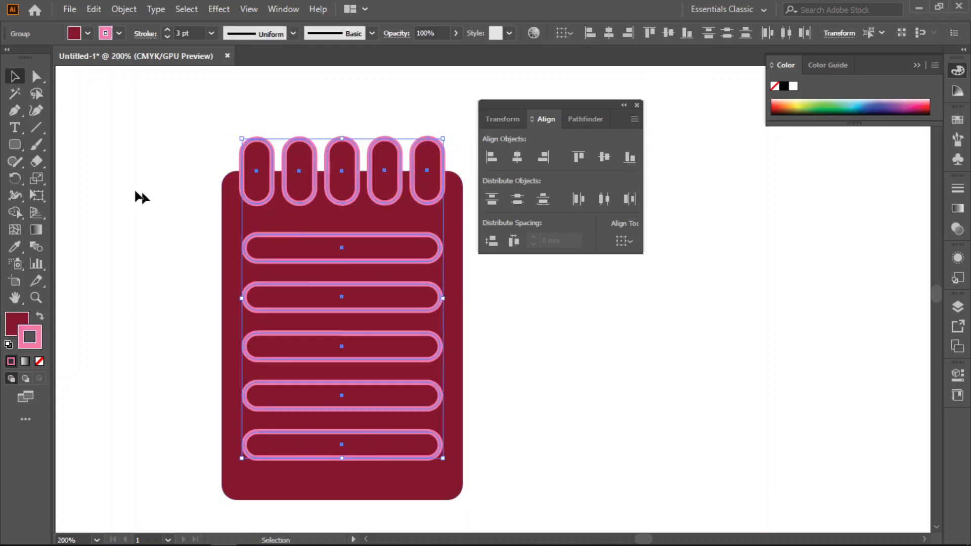
{"action": "left_click", "coordinate": [15, 94]}
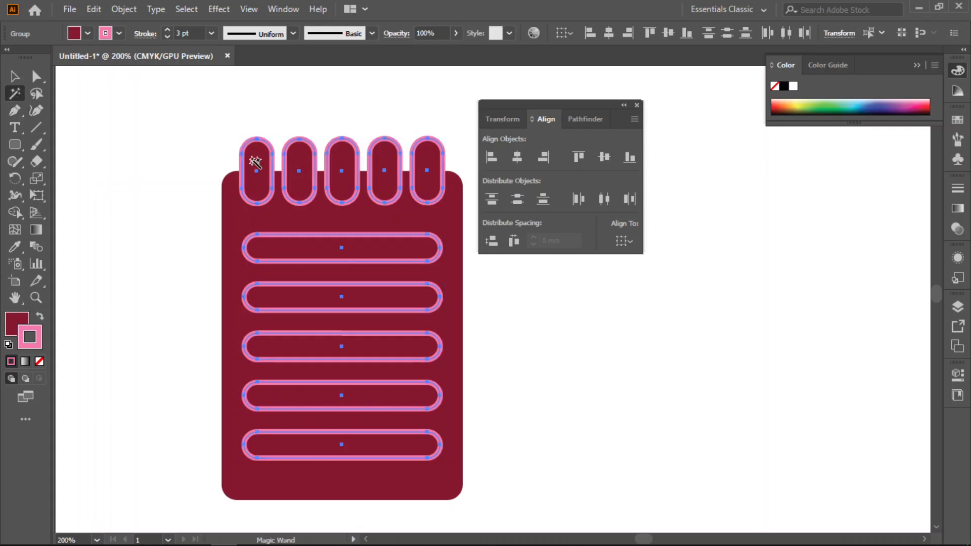
{"action": "scroll", "coordinate": [255, 162], "scroll_direction": "up", "scroll_amount": 4}
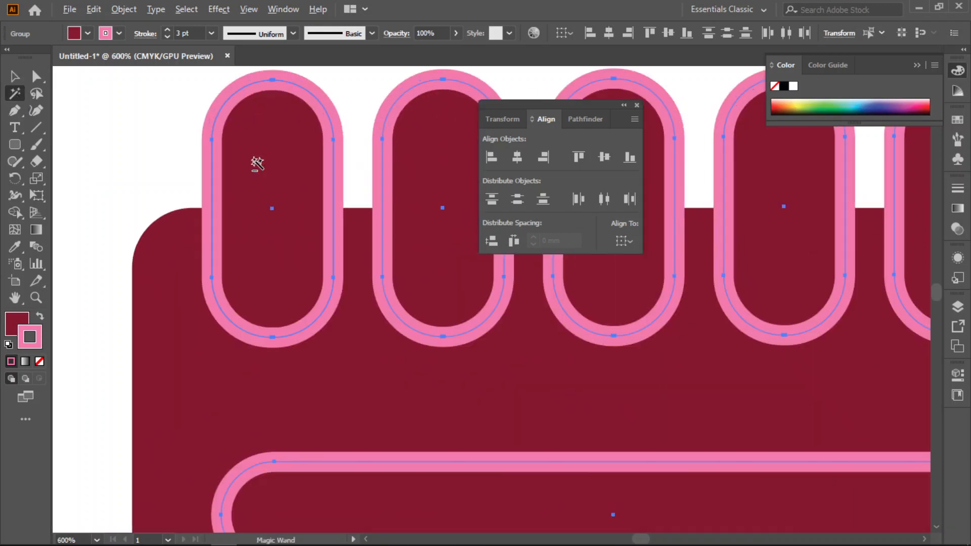
{"action": "left_click", "coordinate": [329, 115]}
{"action": "scroll", "coordinate": [343, 134], "scroll_direction": "down", "scroll_amount": 4}
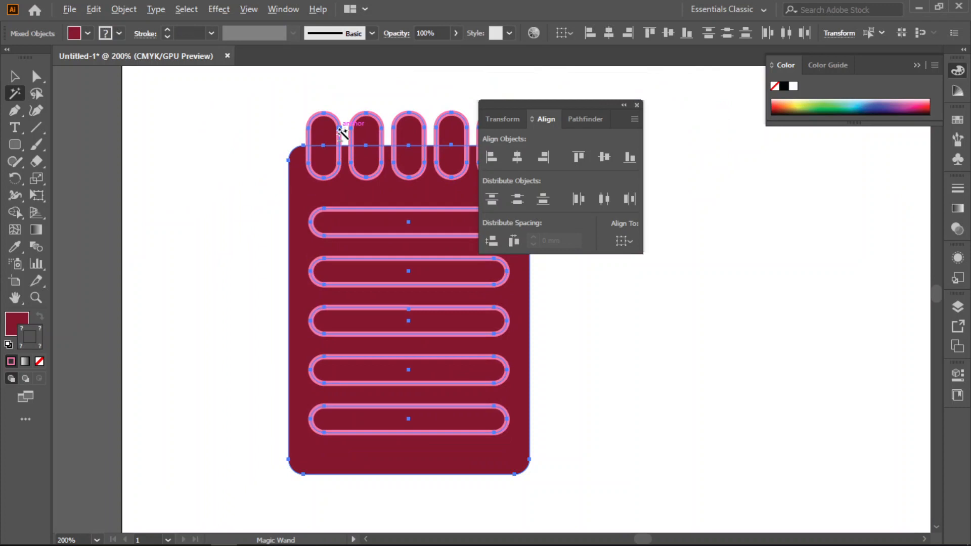
{"action": "scroll", "coordinate": [342, 132], "scroll_direction": "down", "scroll_amount": 1}
{"action": "left_click_drag", "start_coordinate": [330, 195], "coordinate": [230, 205]}
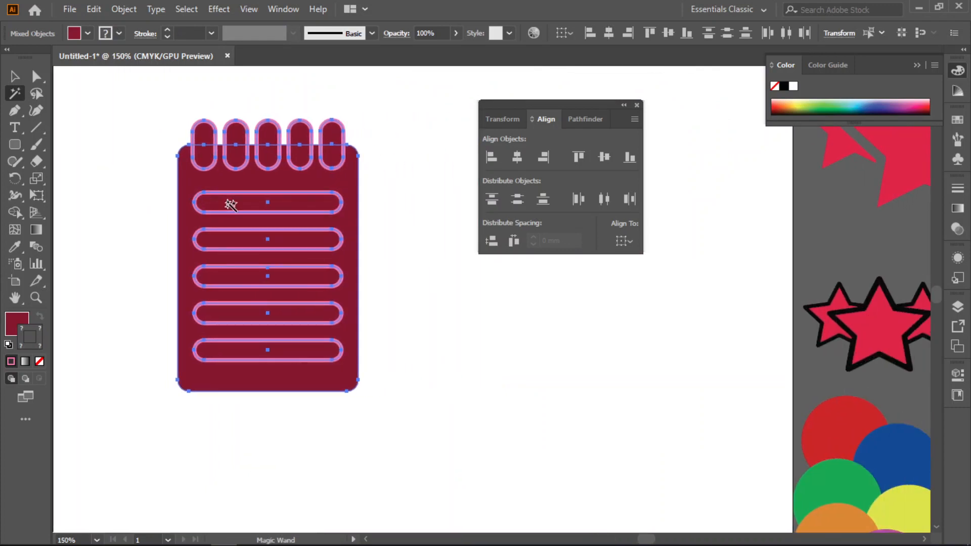
{"action": "key", "text": "Delete"}
{"action": "key", "text": "ctrl+z"}
Select the bar group and the pill group together and move them off the notepad body onto the empty artboard to its lower right
{"action": "left_click", "coordinate": [524, 307]}
{"action": "left_click", "coordinate": [15, 76]}
{"action": "left_click", "coordinate": [188, 188]}
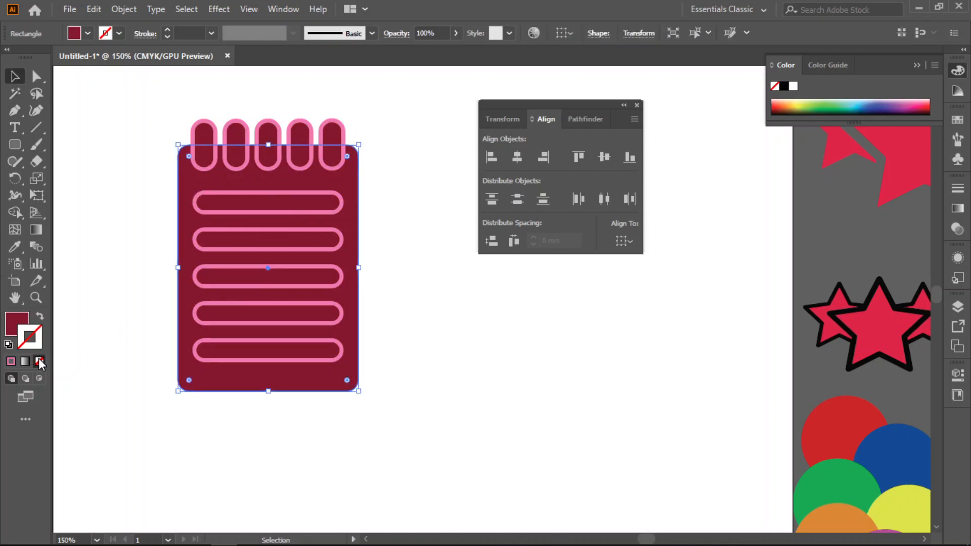
{"action": "left_click", "coordinate": [207, 498]}
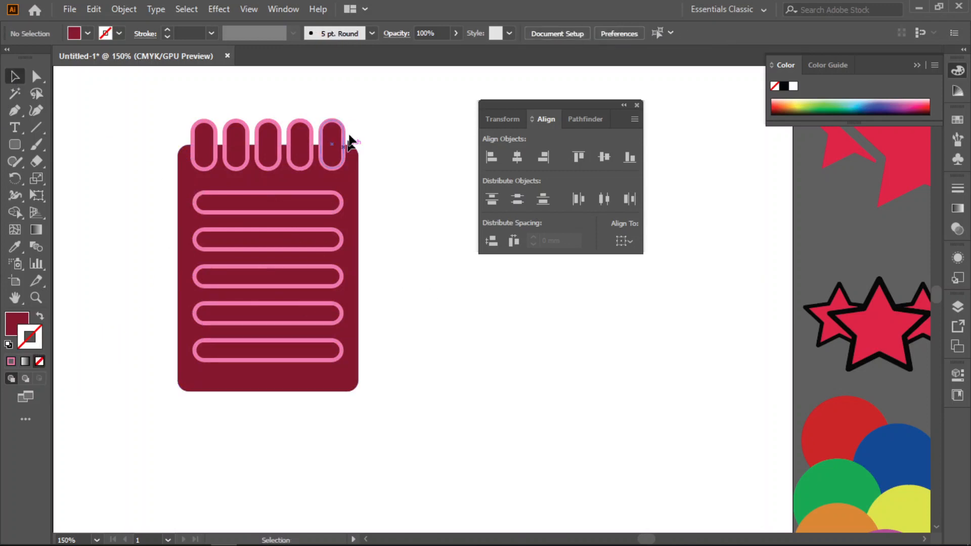
{"action": "left_click_drag", "start_coordinate": [372, 105], "coordinate": [183, 147]}
{"action": "left_click", "coordinate": [271, 192], "text": "shift"}
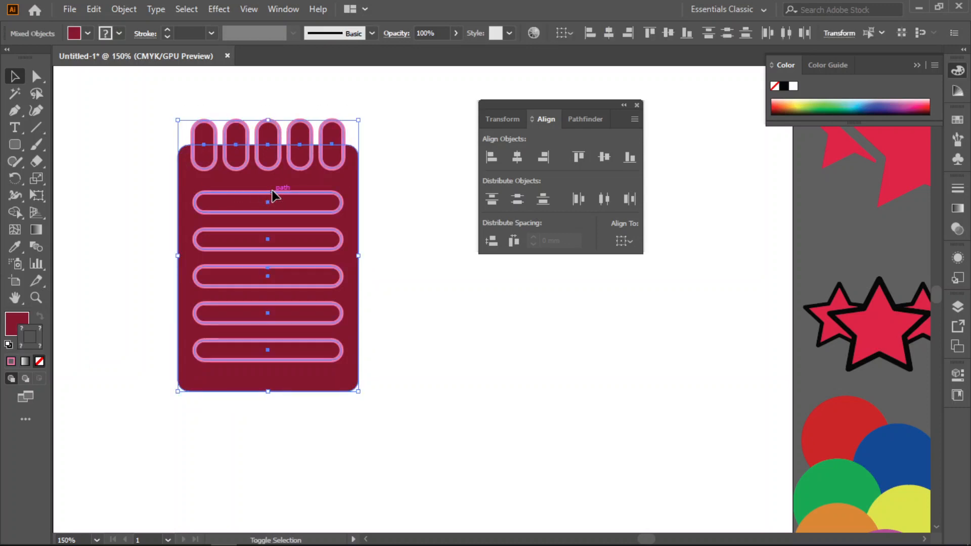
{"action": "left_click", "coordinate": [454, 317]}
{"action": "left_click", "coordinate": [331, 206]}
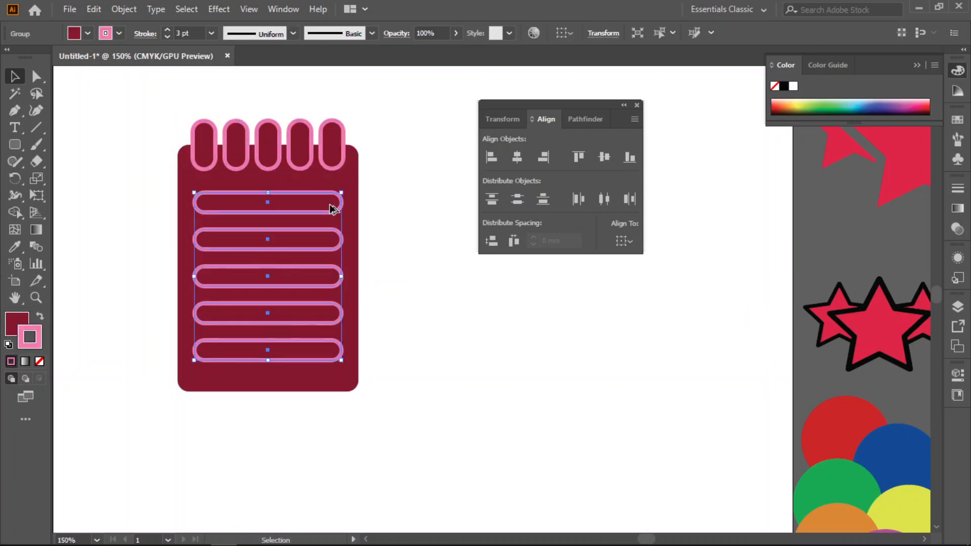
{"action": "left_click", "coordinate": [343, 124], "text": "shift"}
{"action": "left_click_drag", "start_coordinate": [343, 151], "coordinate": [613, 334]}
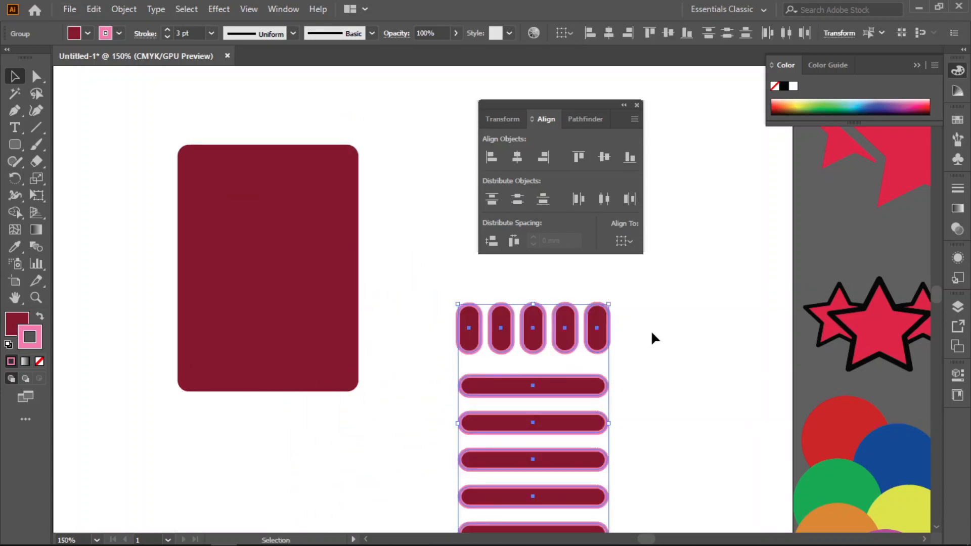
{"action": "scroll", "coordinate": [652, 338], "scroll_direction": "down", "scroll_amount": 3}
{"action": "scroll", "coordinate": [653, 338], "scroll_direction": "up", "scroll_amount": 2}
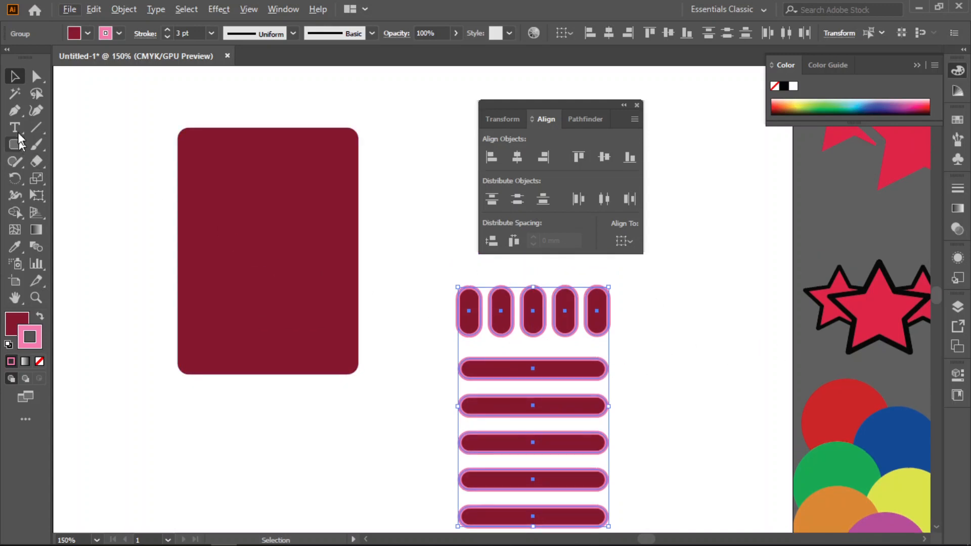
{"action": "left_click", "coordinate": [15, 93]}
{"action": "scroll", "coordinate": [499, 369], "scroll_direction": "up", "scroll_amount": 3}
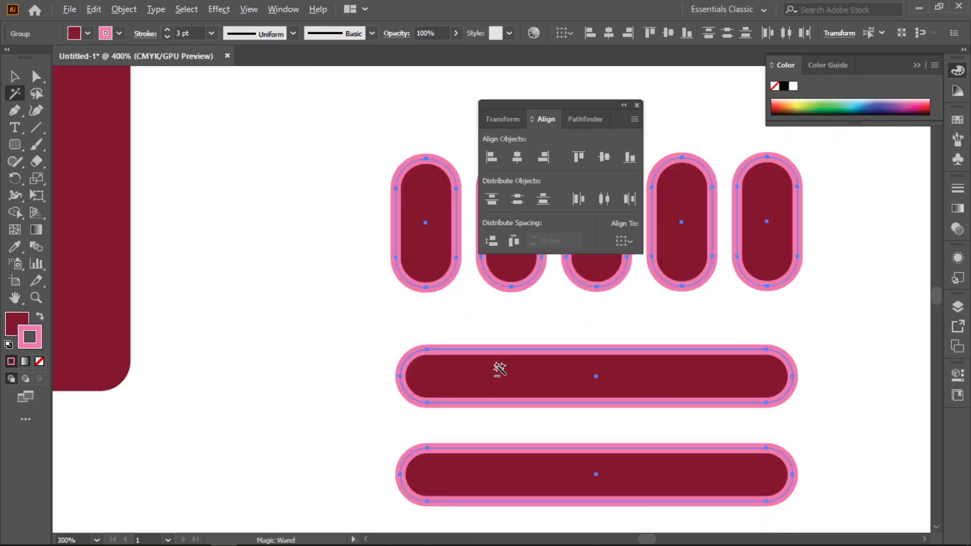
{"action": "scroll", "coordinate": [500, 369], "scroll_direction": "up", "scroll_amount": 3}
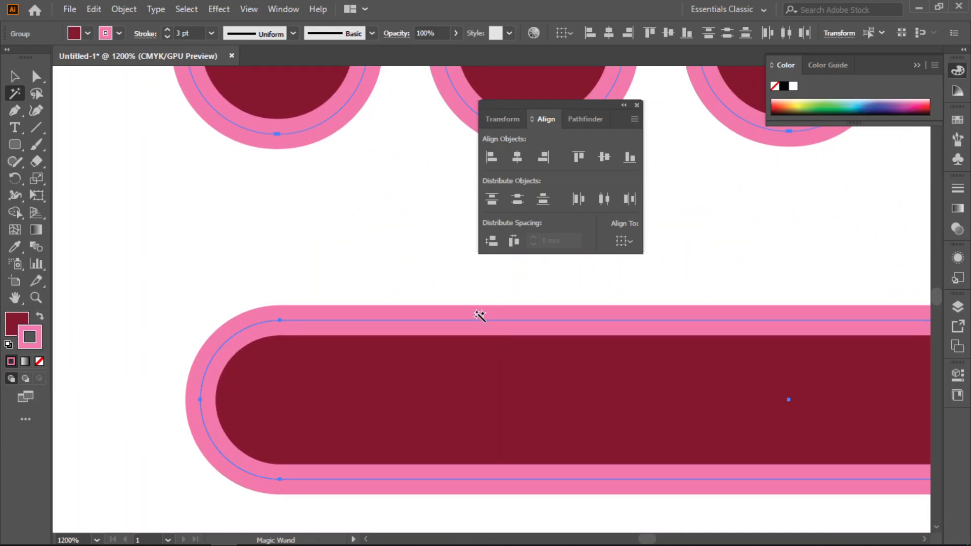
{"action": "key", "text": "ctrl+shift+a"}
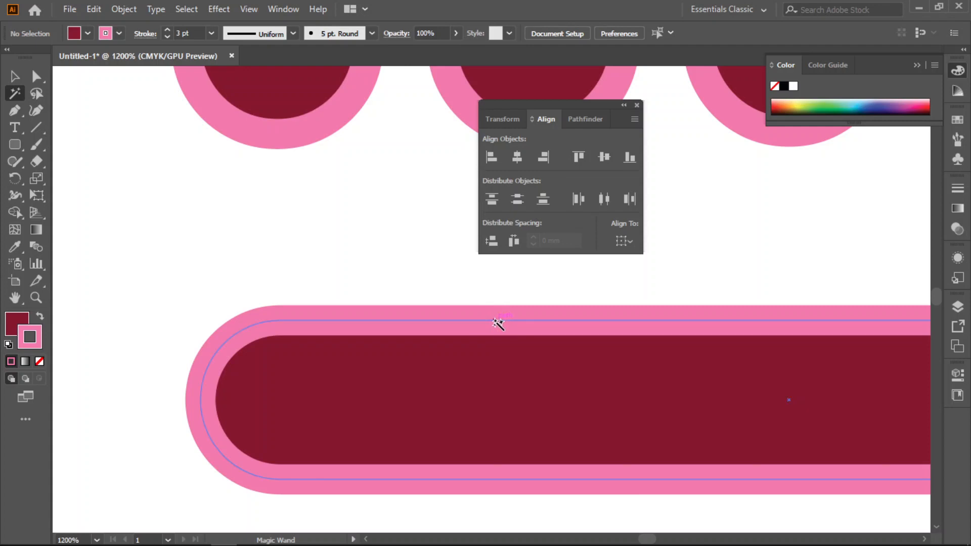
{"action": "scroll", "coordinate": [227, 275], "scroll_direction": "down", "scroll_amount": 5}
Select the separated pills and bars, try deleting the Magic Wand selection made from a pill's pink stroke, and undo the deletion
{"action": "key", "text": "v"}
{"action": "left_click_drag", "start_coordinate": [162, 170], "coordinate": [463, 495]}
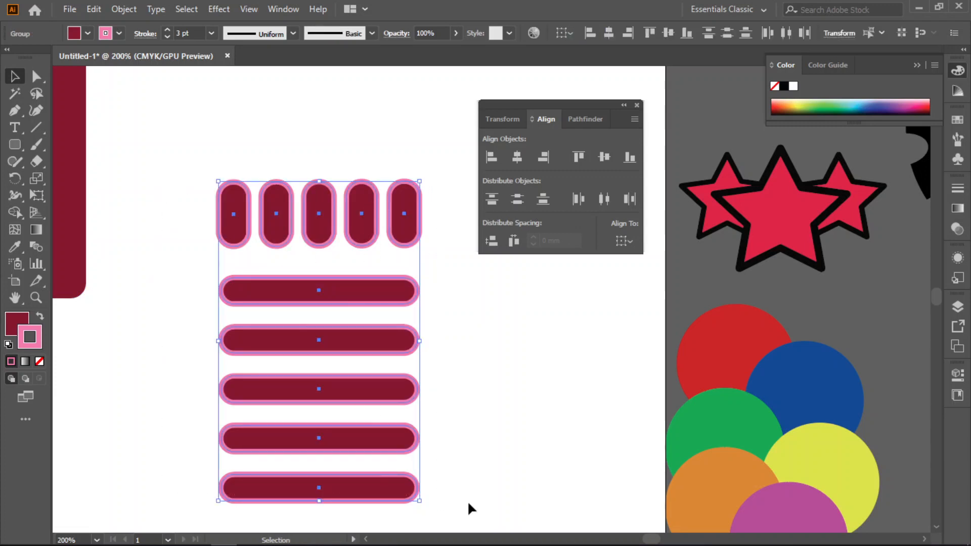
{"action": "left_click", "coordinate": [15, 93]}
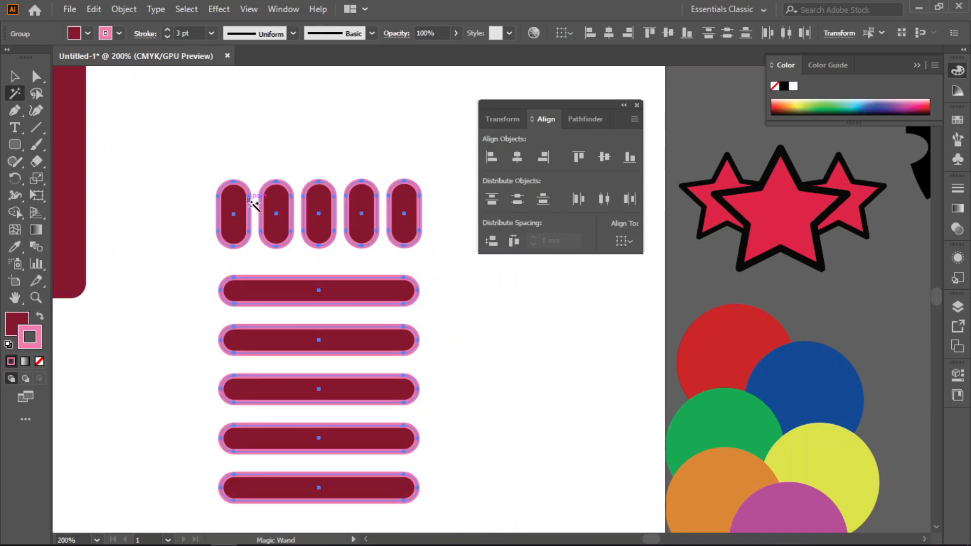
{"action": "left_click", "coordinate": [263, 206]}
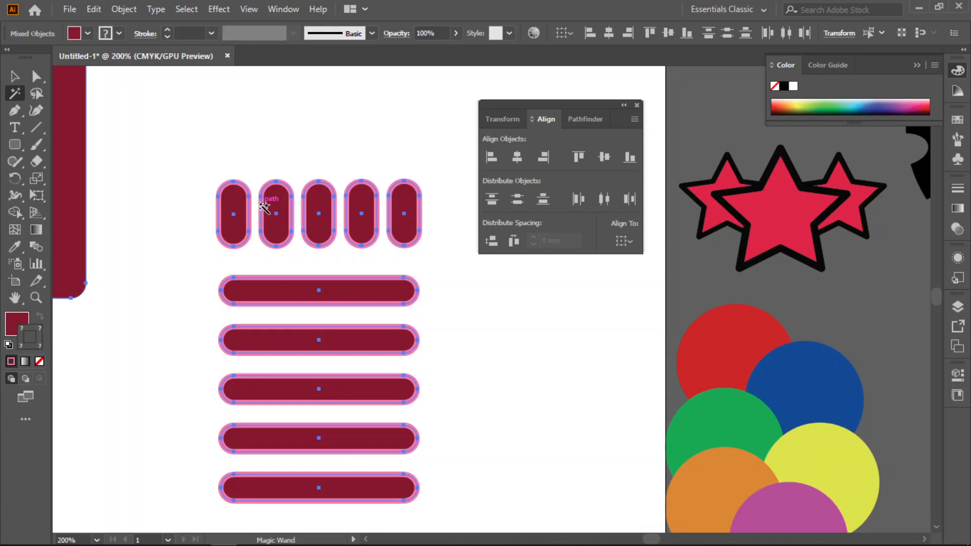
{"action": "key", "text": "Delete"}
{"action": "key", "text": "ctrl+z"}
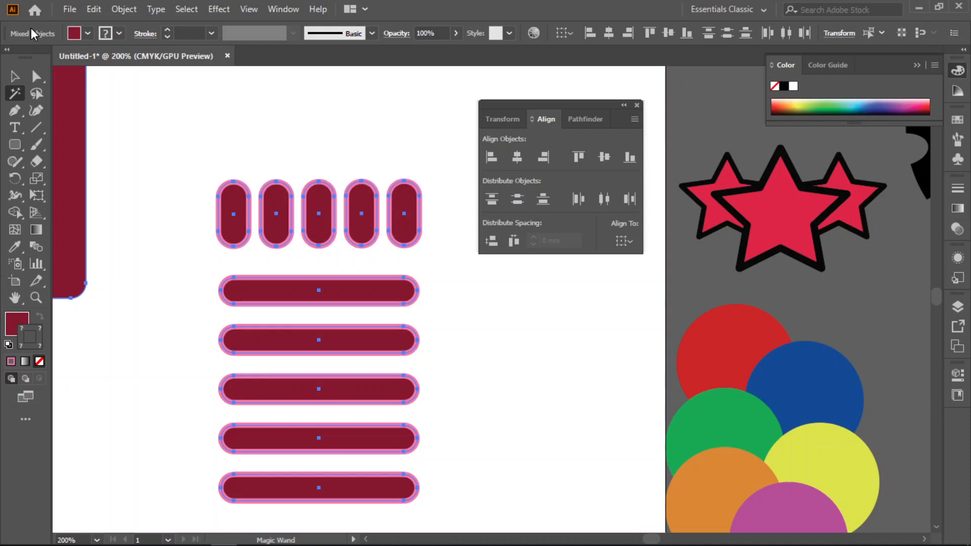
Select the separated pills and bars and try to strip their pink outlines with Pathfinder Trim
{"action": "left_click", "coordinate": [19, 77]}
{"action": "left_click_drag", "start_coordinate": [435, 171], "coordinate": [195, 495]}
{"action": "left_click", "coordinate": [581, 119]}
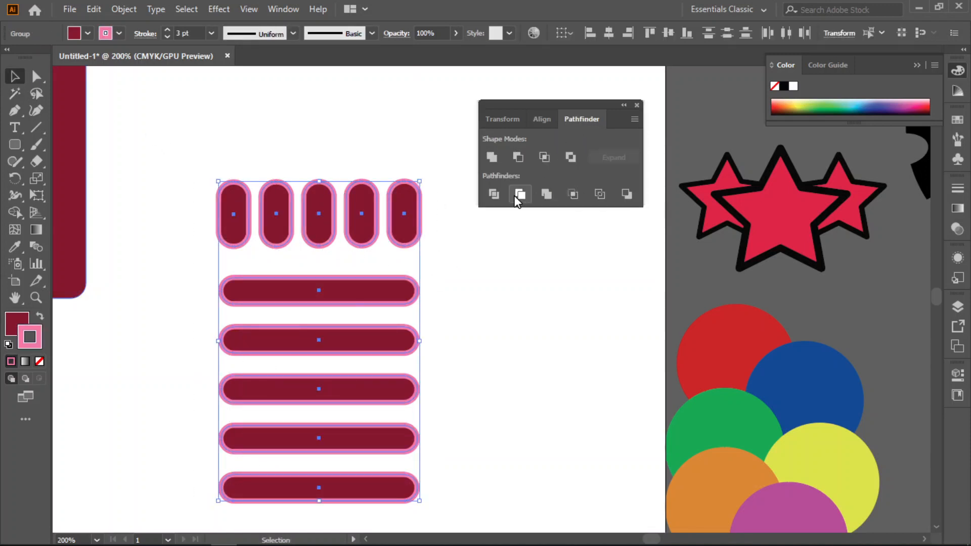
{"action": "key", "text": "slash"}
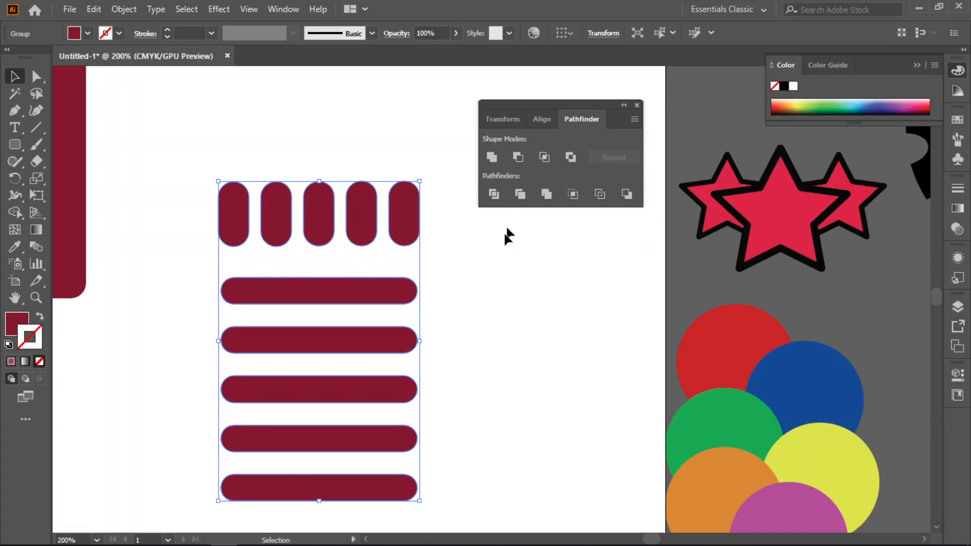
{"action": "left_click", "coordinate": [496, 290]}
{"action": "left_click_drag", "start_coordinate": [450, 153], "coordinate": [187, 511]}
{"action": "key", "text": "a"}
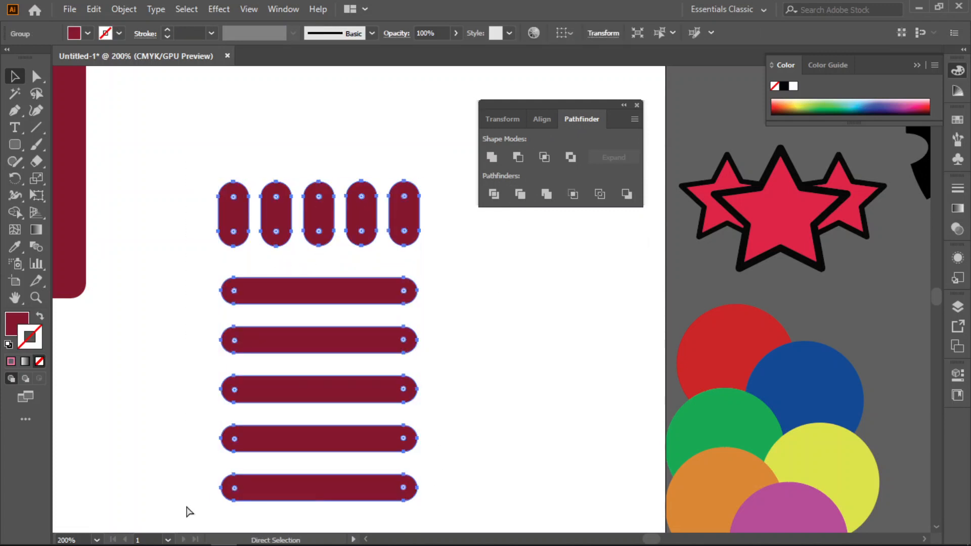
Undo the outline removal and the move off the notepad, returning the pills and bars to the crimson body
{"action": "key", "text": "ctrl+z"}
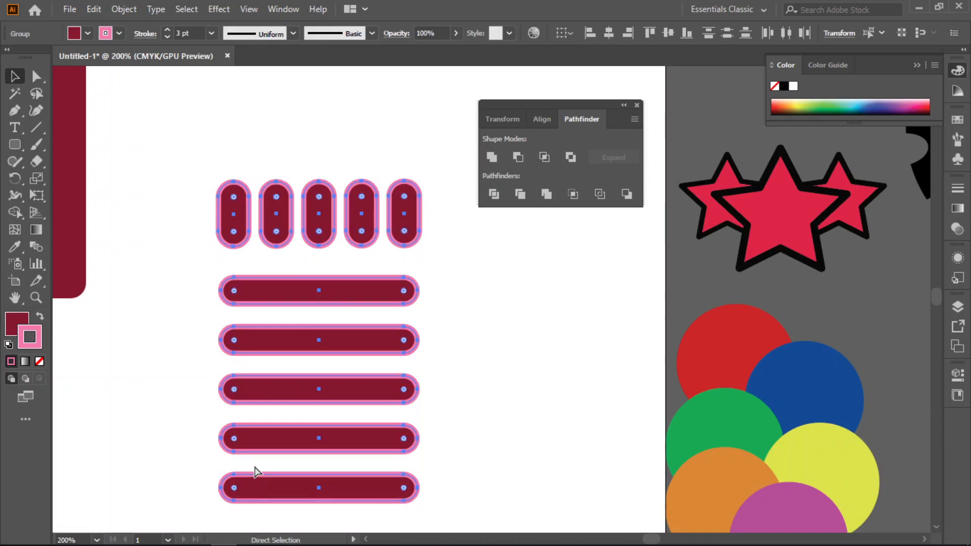
{"action": "key", "text": "ctrl+z"}
{"action": "left_click_drag", "start_coordinate": [179, 286], "coordinate": [465, 491]}
{"action": "left_click", "coordinate": [475, 410]}
{"action": "left_click_drag", "start_coordinate": [347, 192], "coordinate": [146, 201]}
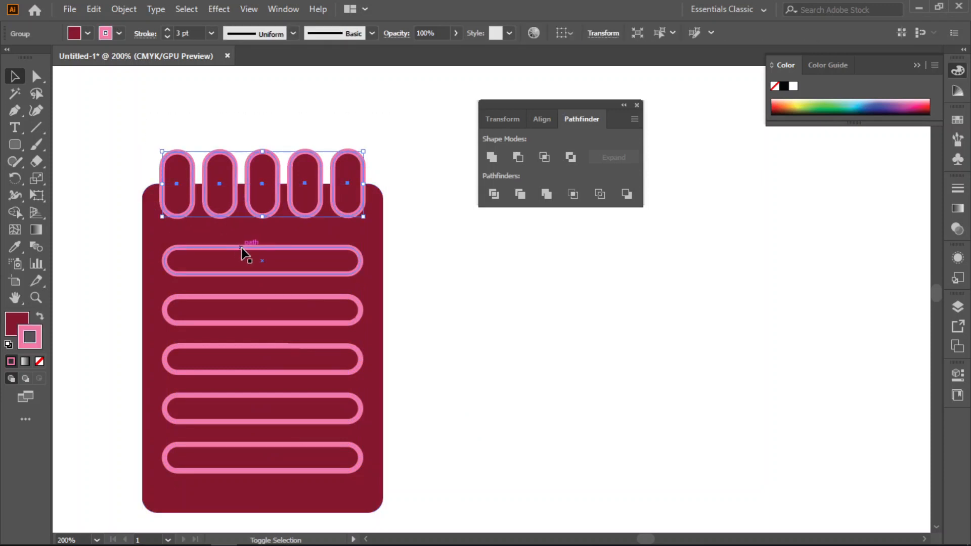
Add the bar group to the selected pill group, try Pathfinder Trim on both, and undo it
{"action": "left_click", "coordinate": [241, 249], "text": "shift"}
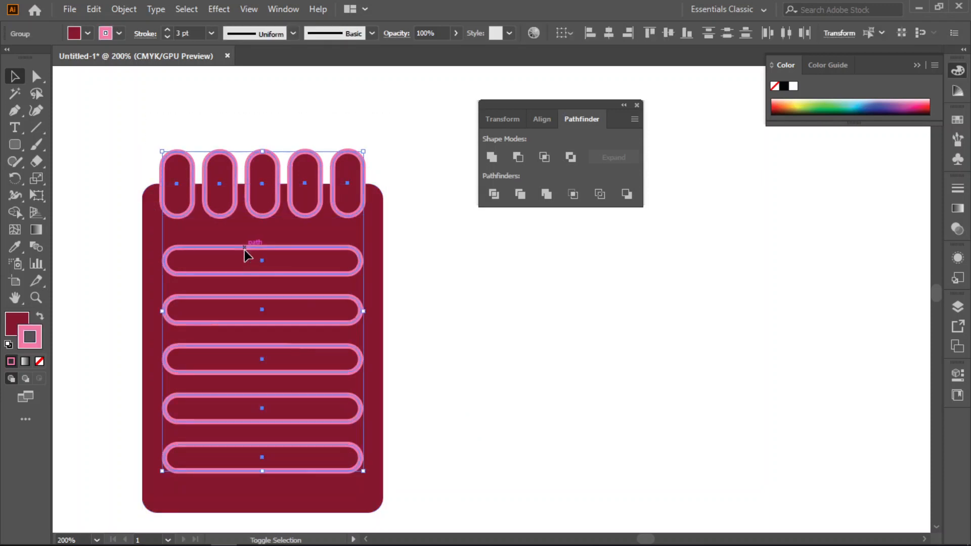
{"action": "left_click", "coordinate": [520, 195]}
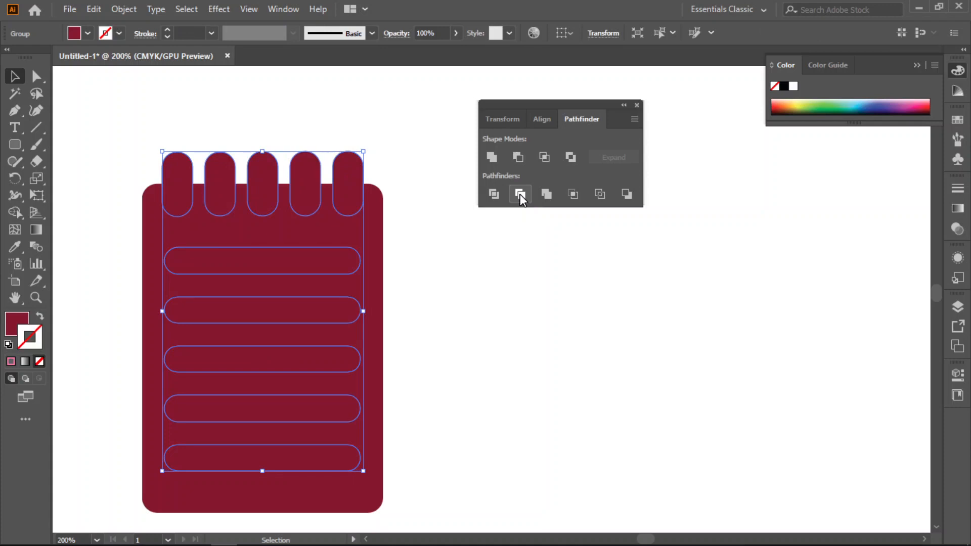
{"action": "key", "text": "ctrl+z"}
{"action": "key", "text": "ctrl+shift+z"}
{"action": "key", "text": "ctrl+z"}
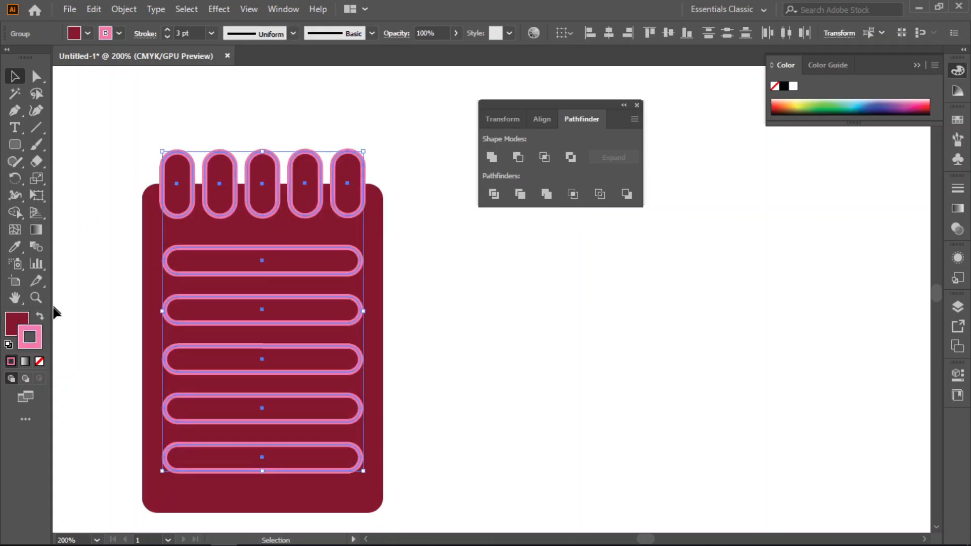
{"action": "double_click", "coordinate": [40, 344]}
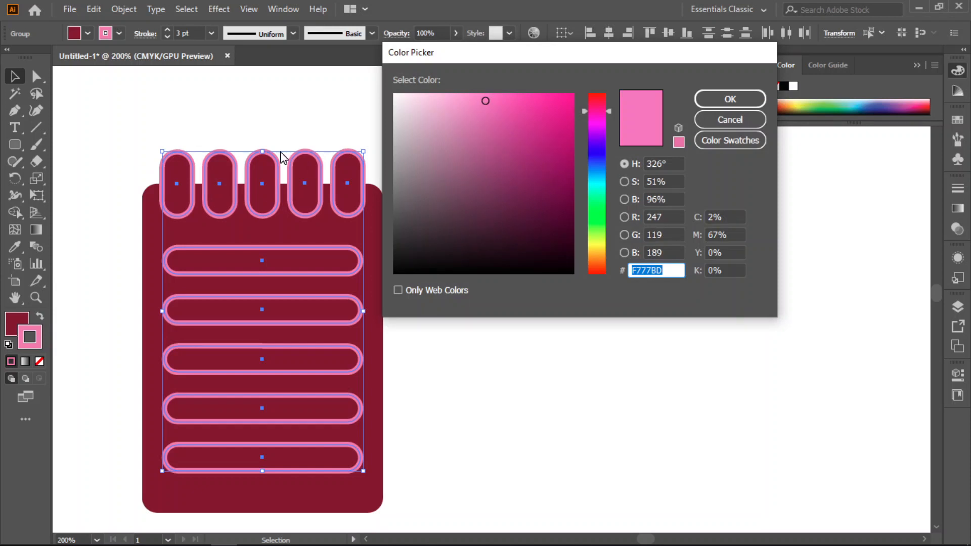
{"action": "key", "text": "BackSpace"}
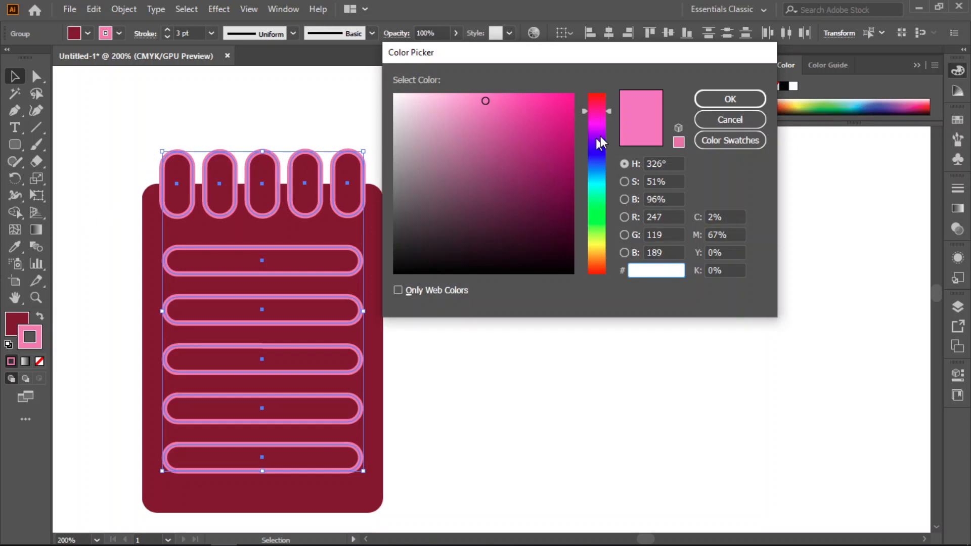
{"action": "left_click", "coordinate": [730, 120]}
Try sampling the grey pasteboard colour onto the pills and bars with the Eyedropper, and restore their original appearance
{"action": "scroll", "coordinate": [245, 259], "scroll_direction": "down", "scroll_amount": 3}
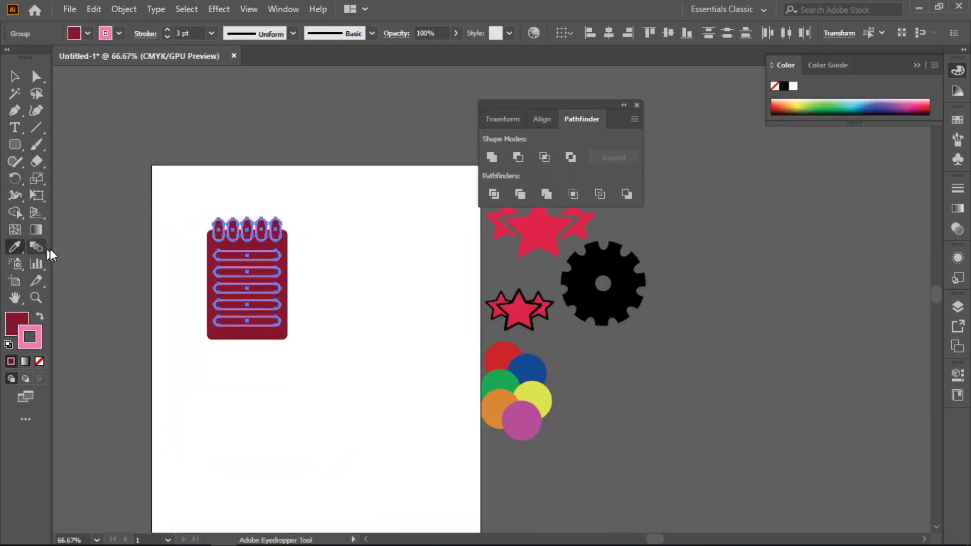
{"action": "left_click", "coordinate": [10, 250]}
{"action": "left_click", "coordinate": [82, 230]}
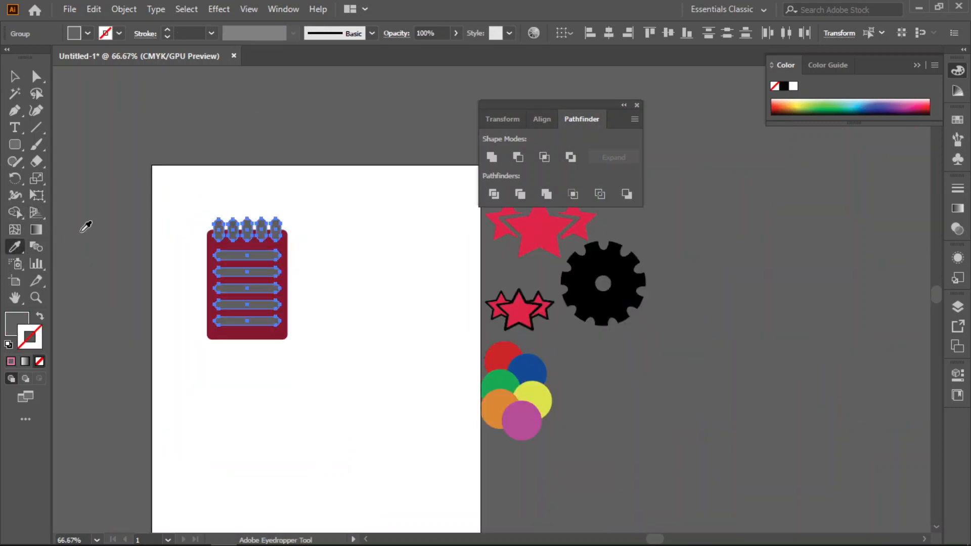
{"action": "left_click", "coordinate": [248, 288]}
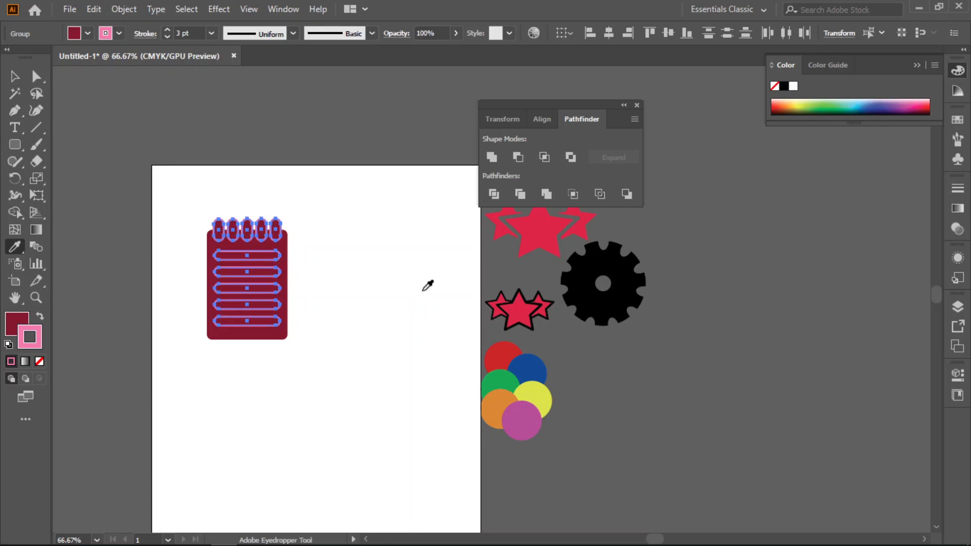
Expand the fill and stroke of the selected pills and bars
{"action": "left_click", "coordinate": [132, 10]}
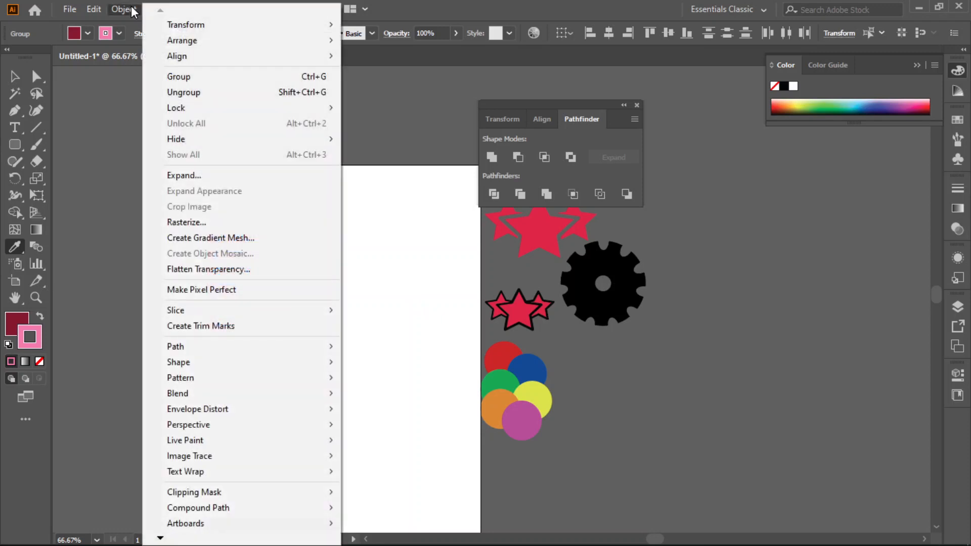
{"action": "left_click", "coordinate": [184, 176]}
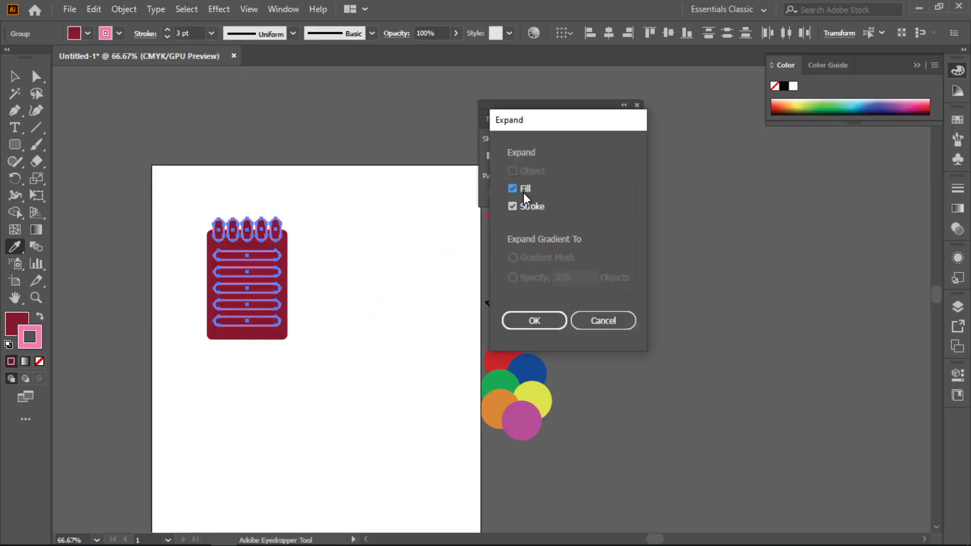
{"action": "left_click", "coordinate": [521, 208]}
{"action": "left_click", "coordinate": [513, 321]}
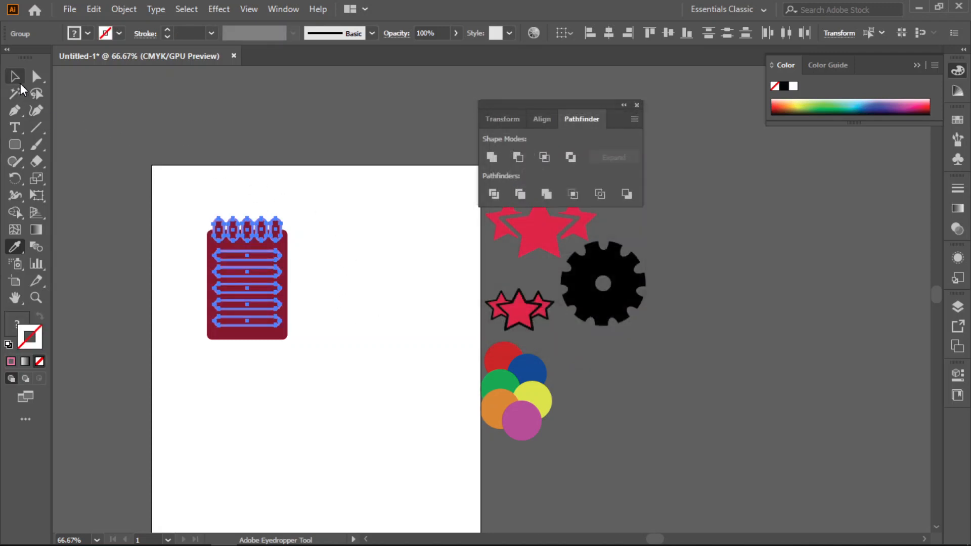
{"action": "left_click", "coordinate": [89, 256]}
{"action": "key", "text": "ctrl+z"}
Deselect everything and reselect only the expanded pill group and bar group together
{"action": "scroll", "coordinate": [254, 232], "scroll_direction": "down", "scroll_amount": 2}
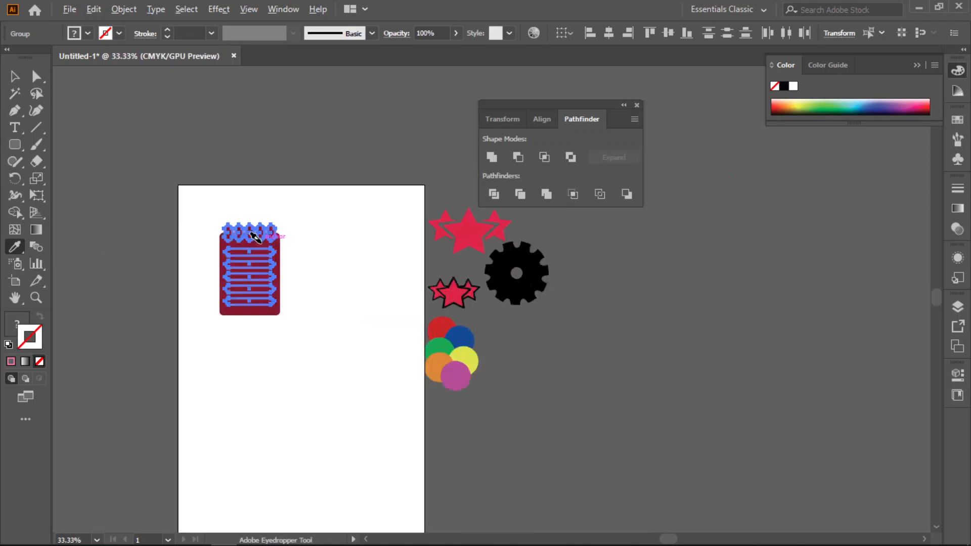
{"action": "scroll", "coordinate": [254, 235], "scroll_direction": "up", "scroll_amount": 5}
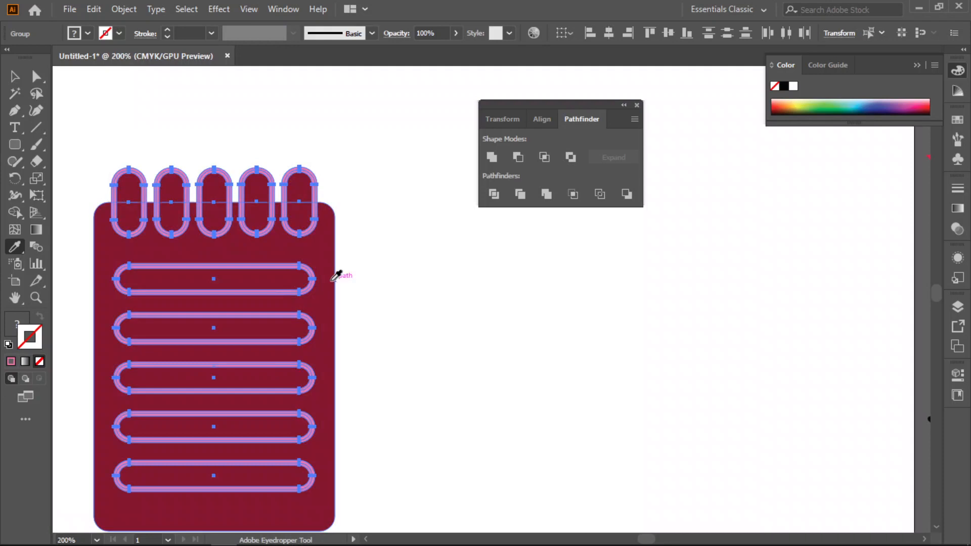
{"action": "left_click_drag", "start_coordinate": [319, 255], "coordinate": [359, 217]}
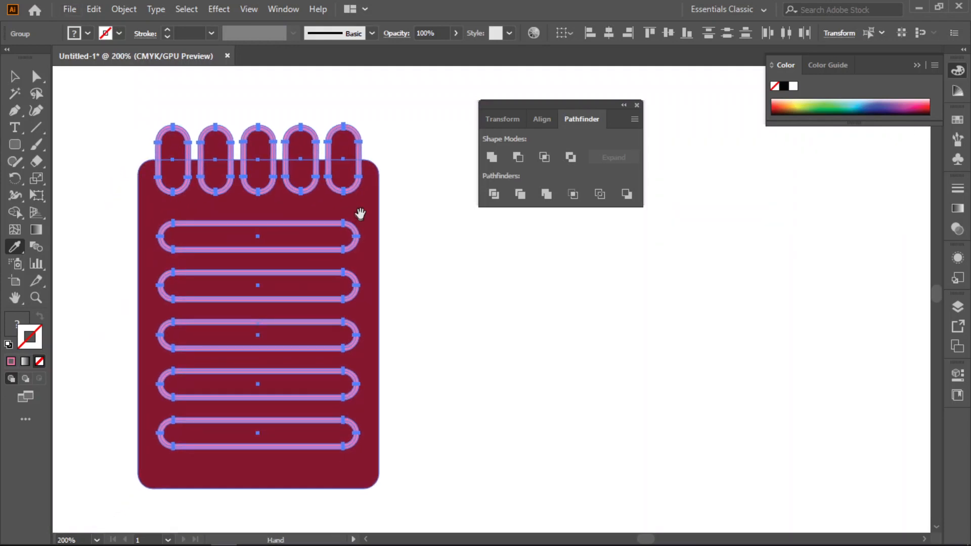
{"action": "left_click", "coordinate": [14, 76]}
{"action": "left_click", "coordinate": [127, 107]}
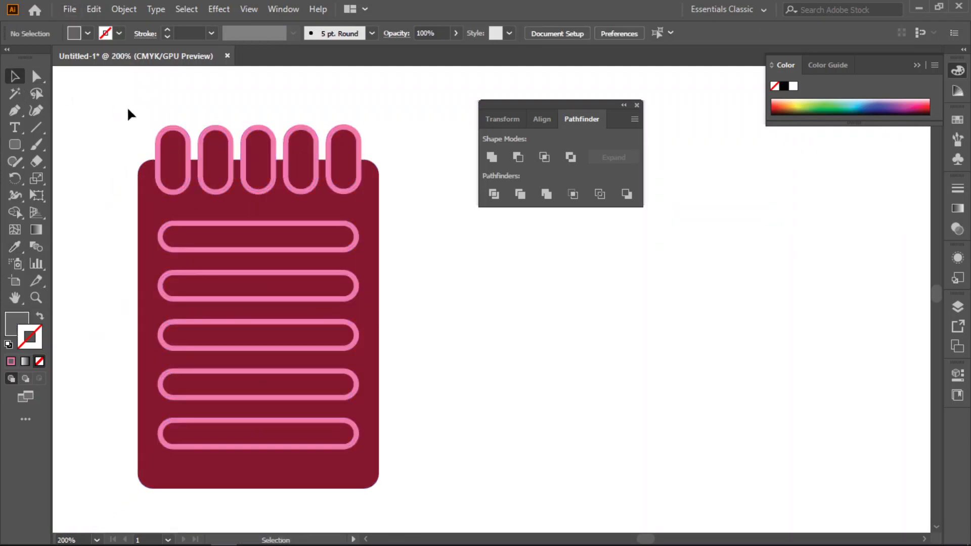
{"action": "left_click", "coordinate": [183, 131]}
{"action": "left_click", "coordinate": [215, 238], "text": "shift"}
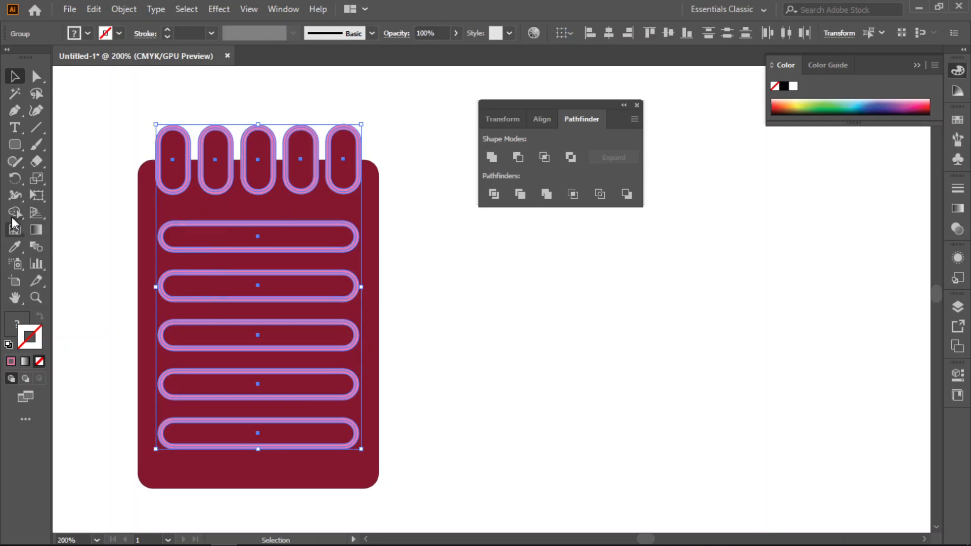
Apply Pathfinder Trim to the expanded pills and bars
{"action": "left_click", "coordinate": [14, 247]}
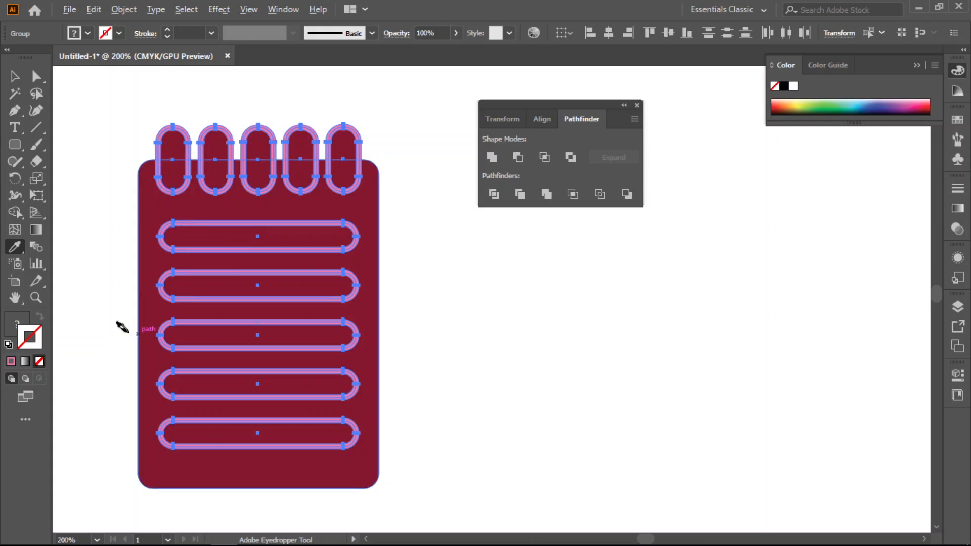
{"action": "key", "text": "alt"}
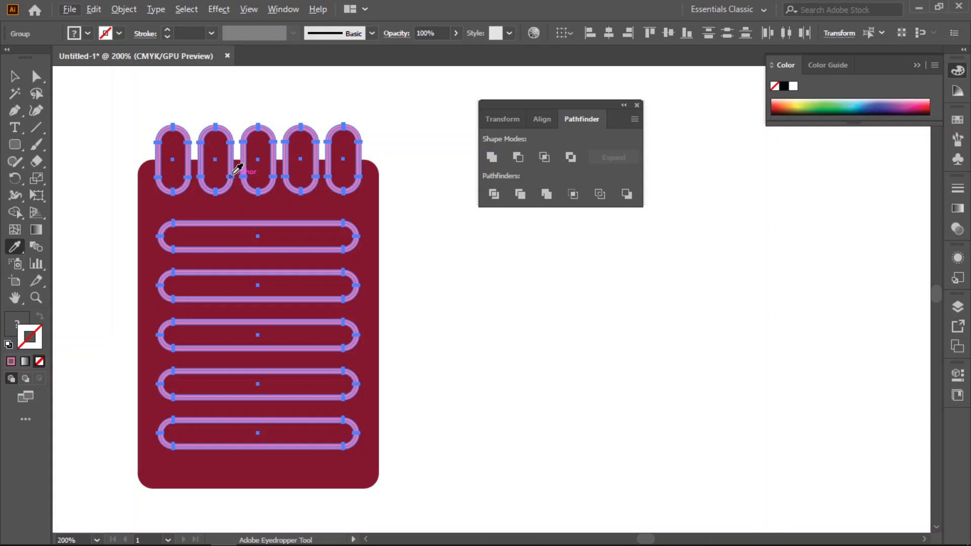
{"action": "left_click", "coordinate": [18, 321]}
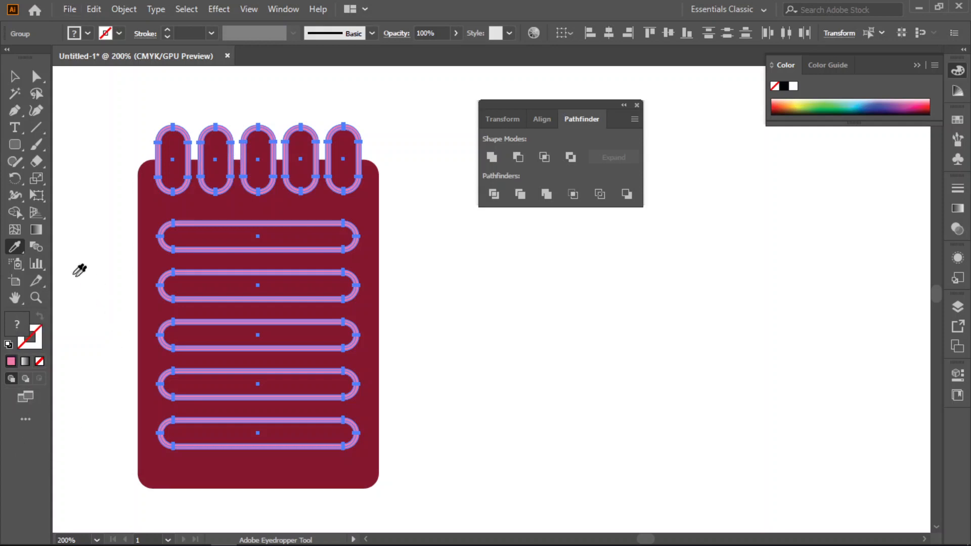
{"action": "left_click", "coordinate": [9, 97]}
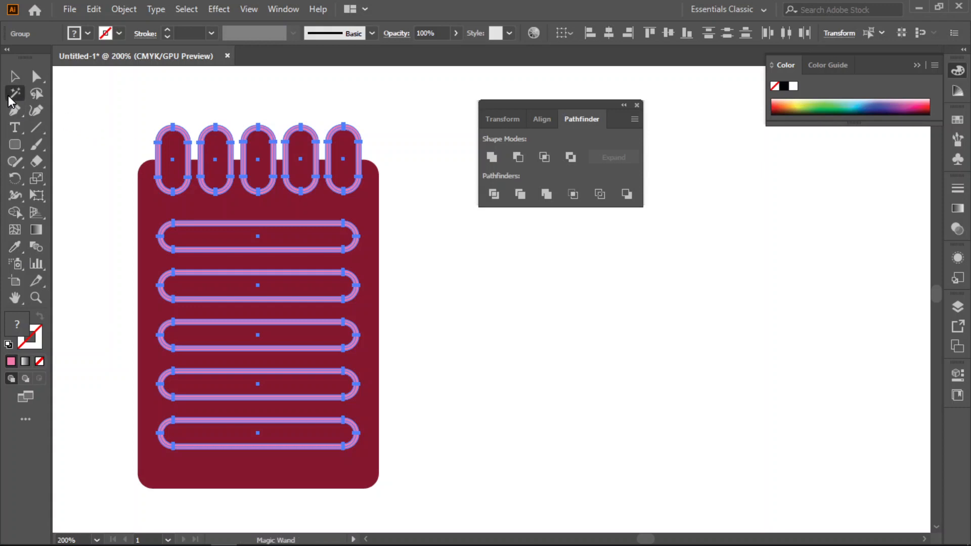
{"action": "left_click", "coordinate": [519, 193]}
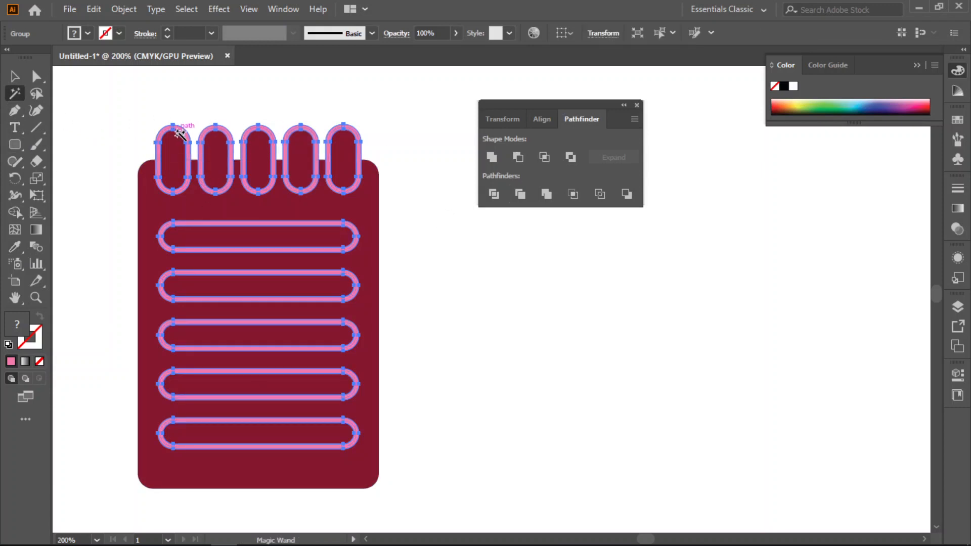
Select all the pink outline shapes with the Magic Wand and delete them
{"action": "scroll", "coordinate": [180, 135], "scroll_direction": "up", "scroll_amount": 2}
{"action": "scroll", "coordinate": [180, 135], "scroll_direction": "up", "scroll_amount": 1}
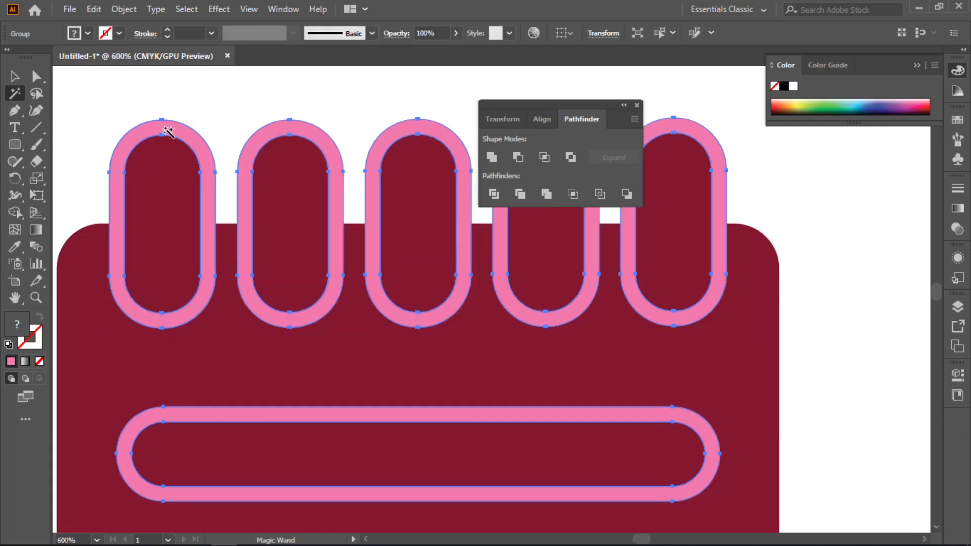
{"action": "left_click", "coordinate": [171, 130]}
{"action": "key", "text": "Delete"}
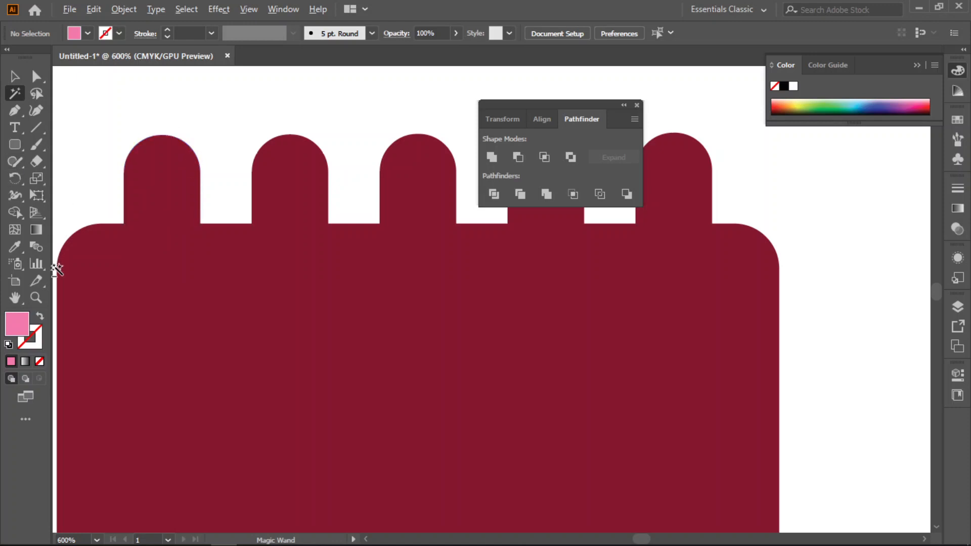
Select the entire crimson notepad icon, including its pills and bars, and delete it
{"action": "scroll", "coordinate": [56, 270], "scroll_direction": "down", "scroll_amount": 2}
{"action": "key", "text": "space"}
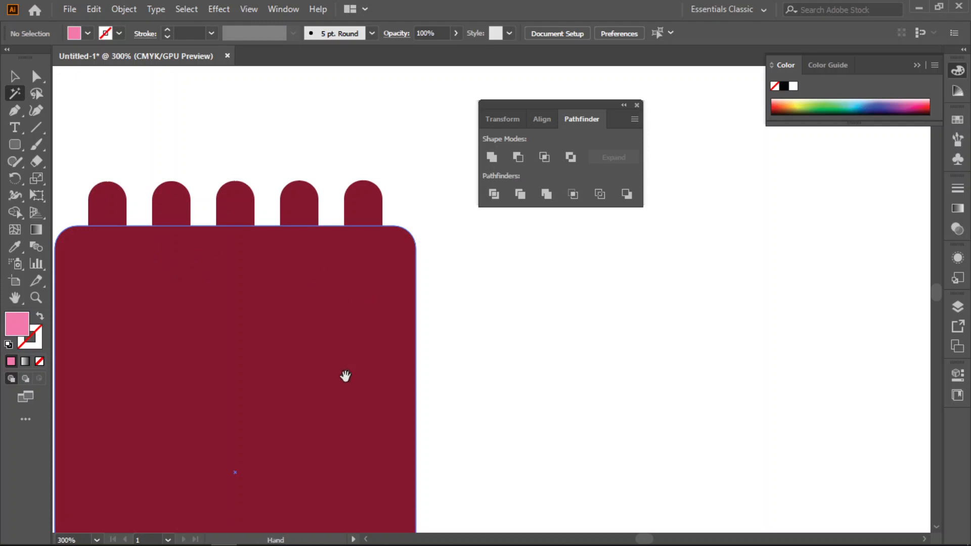
{"action": "left_click_drag", "start_coordinate": [349, 372], "coordinate": [371, 276]}
{"action": "scroll", "coordinate": [372, 273], "scroll_direction": "down", "scroll_amount": 2}
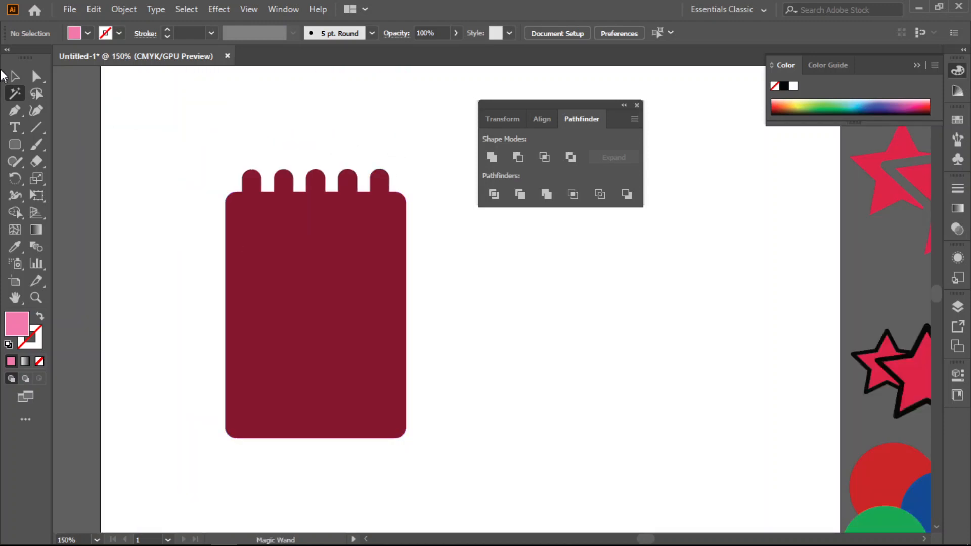
{"action": "left_click", "coordinate": [15, 77]}
{"action": "left_click_drag", "start_coordinate": [200, 163], "coordinate": [442, 533]}
{"action": "key", "text": "Delete"}
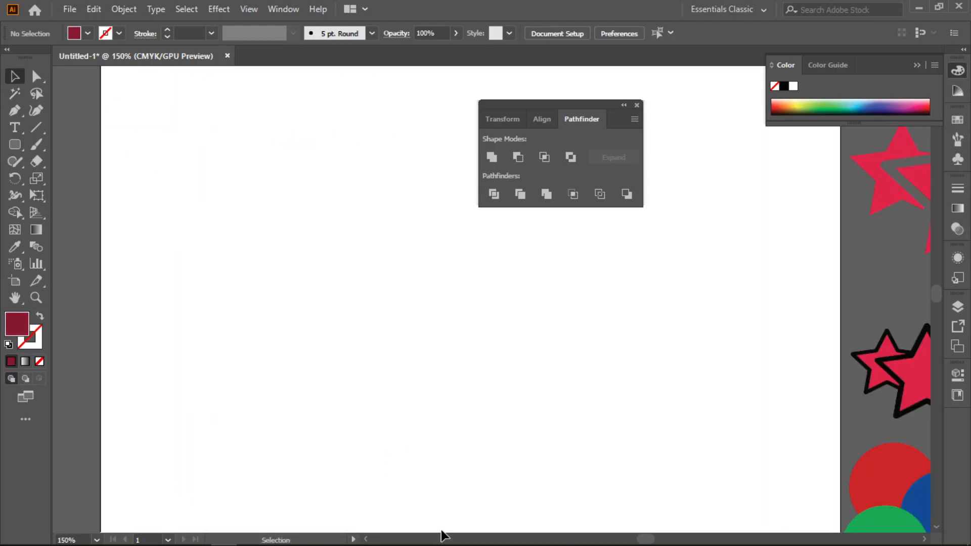
Draw a tall rounded rectangle on the empty artboard as a new notepad body and fill it with a brighter crimson red
{"action": "left_click", "coordinate": [22, 146]}
{"action": "left_click_drag", "start_coordinate": [232, 167], "coordinate": [434, 470]}
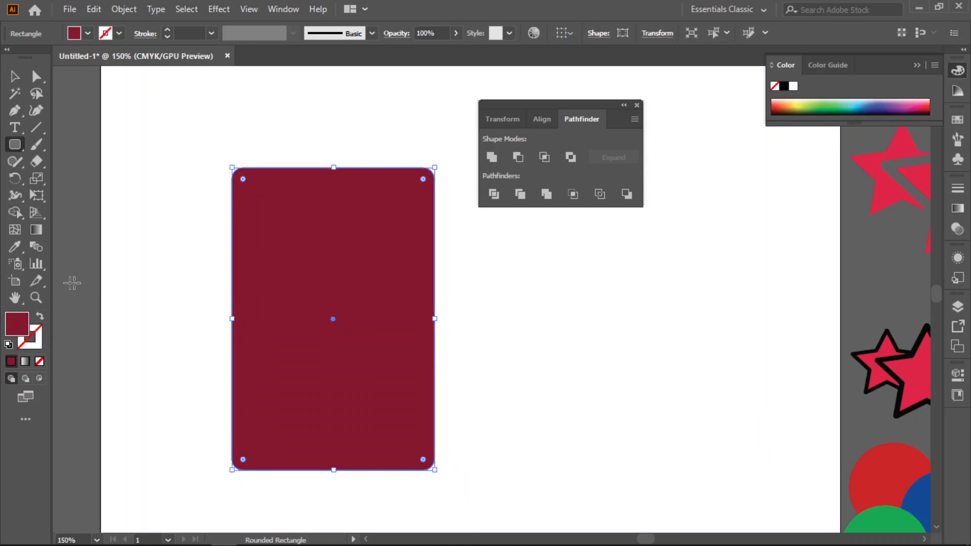
{"action": "double_click", "coordinate": [17, 324]}
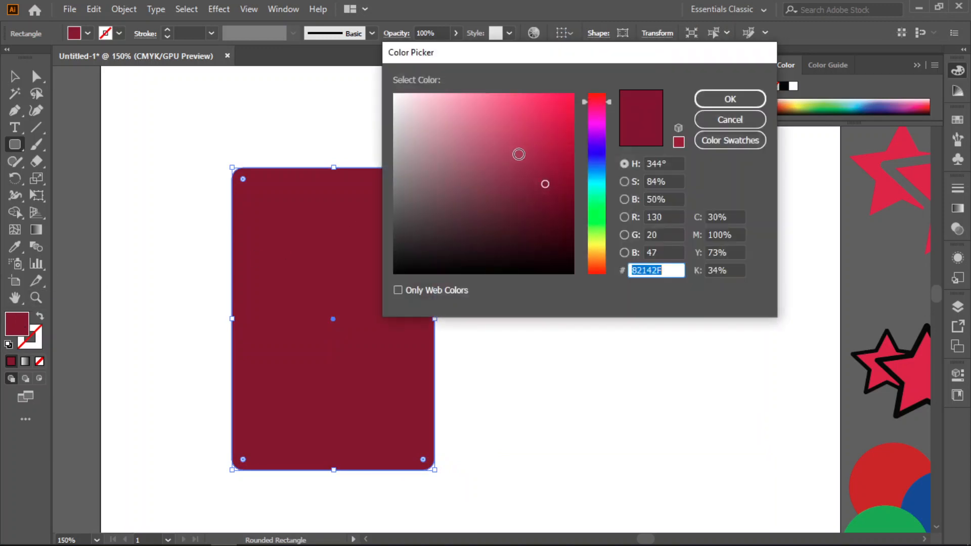
{"action": "left_click", "coordinate": [566, 135]}
{"action": "left_click", "coordinate": [729, 97]}
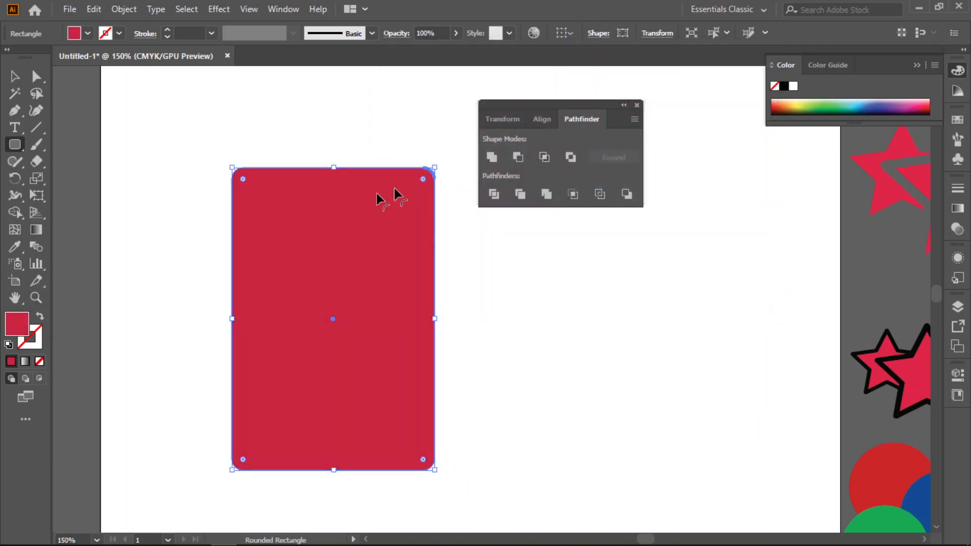
Draw a small vertical rounded pill across the notepad body's upper edge and move it close to the body's left corner
{"action": "left_click", "coordinate": [211, 133]}
{"action": "left_click", "coordinate": [524, 315]}
{"action": "left_click", "coordinate": [262, 142]}
{"action": "left_click", "coordinate": [525, 316]}
{"action": "left_click_drag", "start_coordinate": [275, 138], "coordinate": [290, 182]}
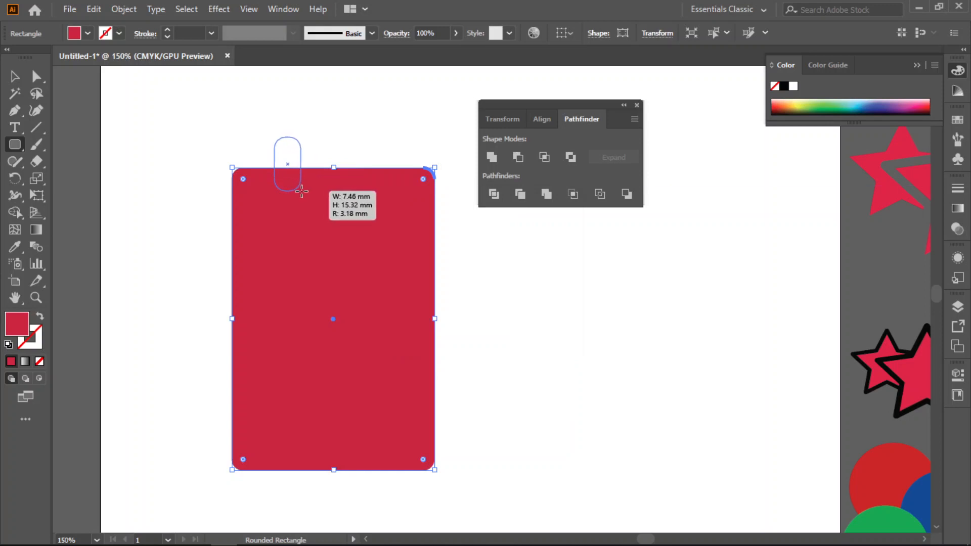
{"action": "left_click_drag", "start_coordinate": [302, 191], "coordinate": [297, 184]}
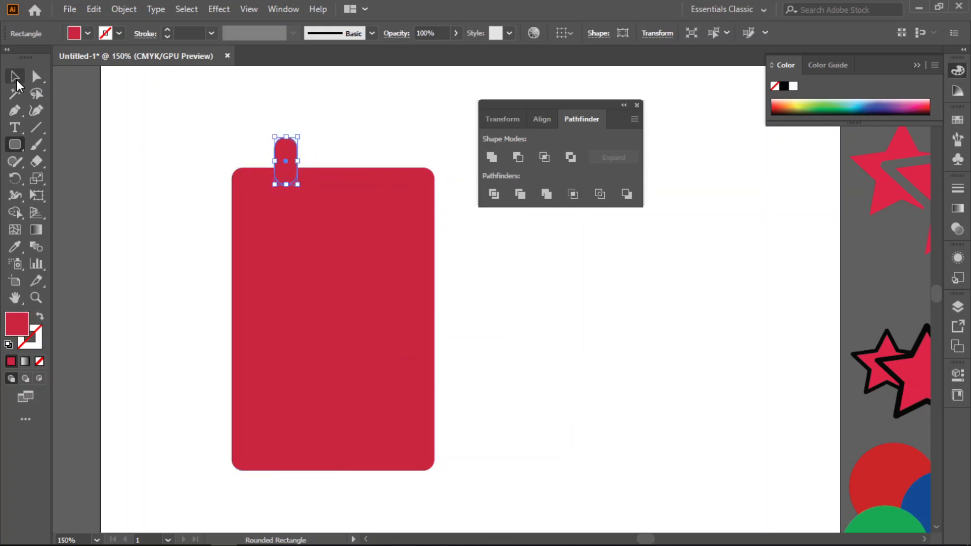
{"action": "left_click", "coordinate": [15, 78]}
{"action": "left_click_drag", "start_coordinate": [285, 148], "coordinate": [266, 156]}
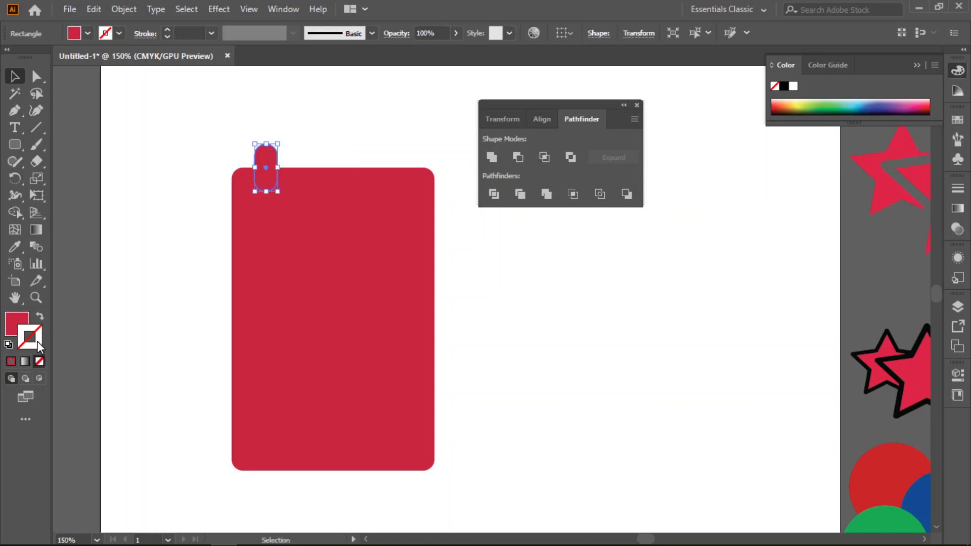
Give the pill an off-white F7F0F2 outline with a 3 pt stroke weight
{"action": "double_click", "coordinate": [16, 323]}
{"action": "left_click", "coordinate": [399, 98]}
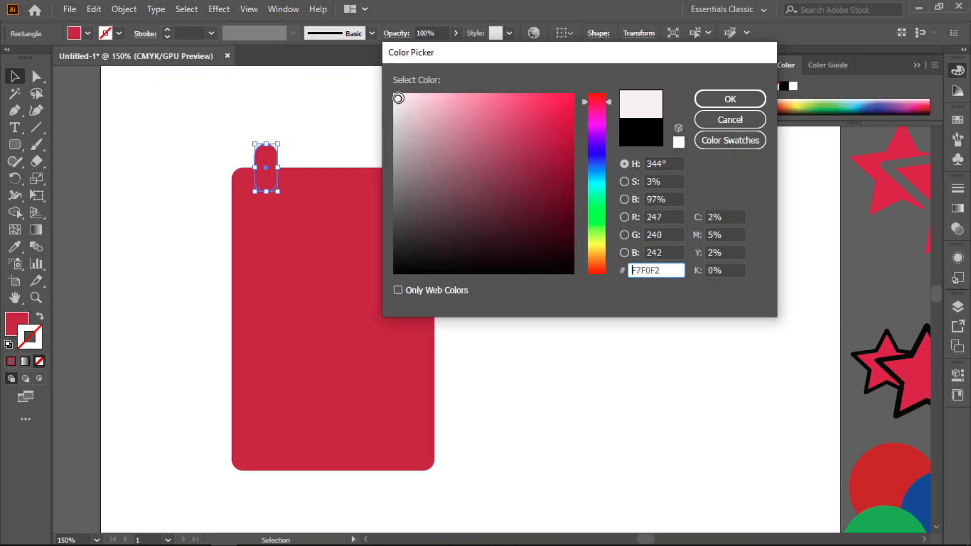
{"action": "left_click", "coordinate": [714, 106]}
{"action": "left_click", "coordinate": [214, 33]}
{"action": "left_click", "coordinate": [226, 126]}
{"action": "left_click", "coordinate": [357, 145]}
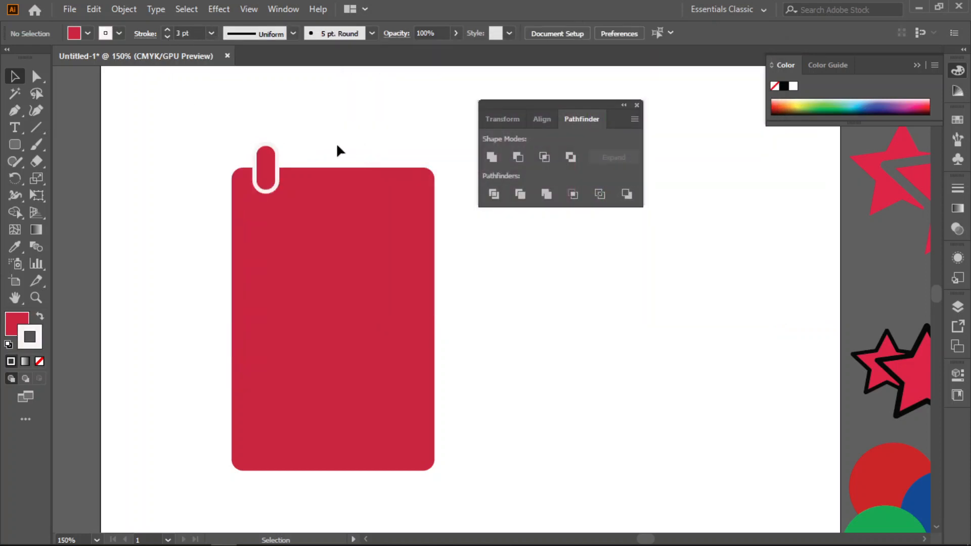
Duplicate the pill at equal spacing along the notepad's upper edge to make a row of five, and group them
{"action": "left_click_drag", "start_coordinate": [271, 170], "coordinate": [303, 162]}
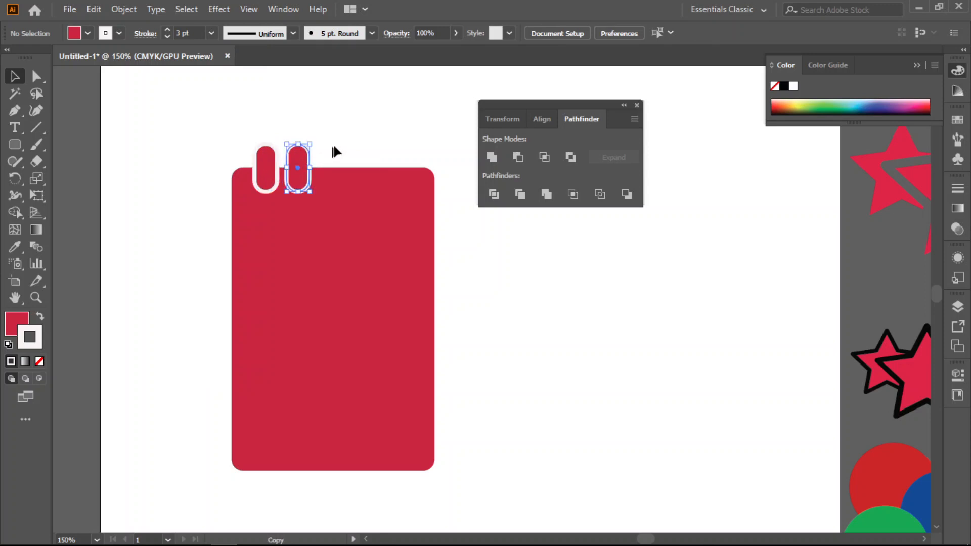
{"action": "key", "text": "ctrl+d"}
{"action": "key", "text": "ctrl+d"}
{"action": "key", "text": "ctrl+d"}
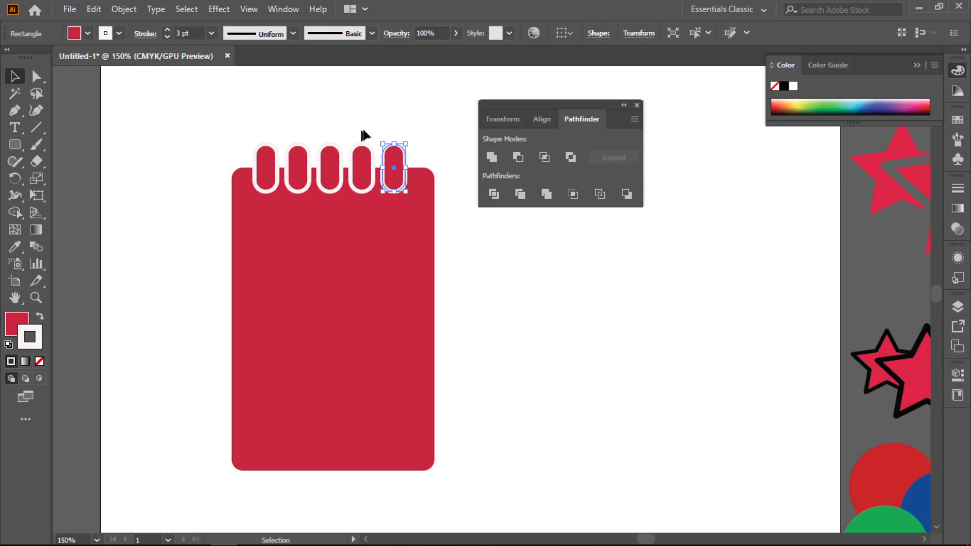
{"action": "left_click", "coordinate": [411, 104]}
{"action": "left_click_drag", "start_coordinate": [427, 110], "coordinate": [244, 154]}
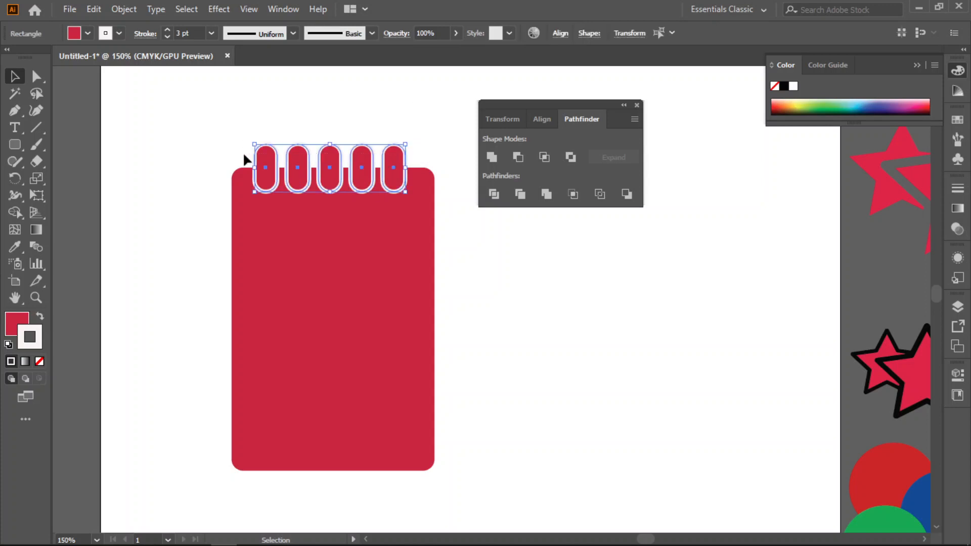
{"action": "key", "text": "ctrl+g"}
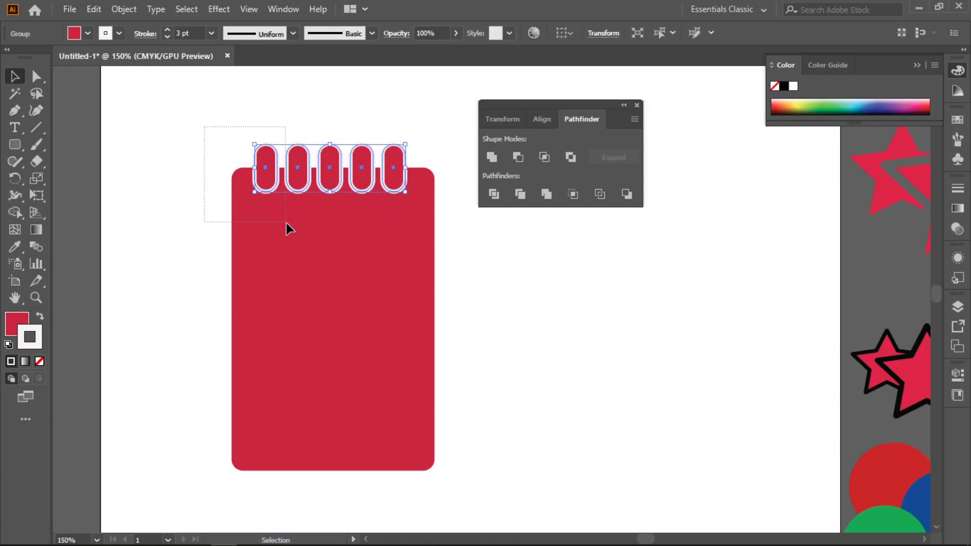
Align the pill group and the notepad body to each other's horizontal centre
{"action": "left_click_drag", "start_coordinate": [286, 223], "coordinate": [286, 222]}
{"action": "left_click", "coordinate": [540, 119]}
{"action": "left_click", "coordinate": [519, 156]}
{"action": "left_click", "coordinate": [330, 102]}
Try Pathfinder Trim on the pill group alone and undo it
{"action": "left_click_drag", "start_coordinate": [344, 161], "coordinate": [255, 158]}
{"action": "left_click", "coordinate": [583, 119]}
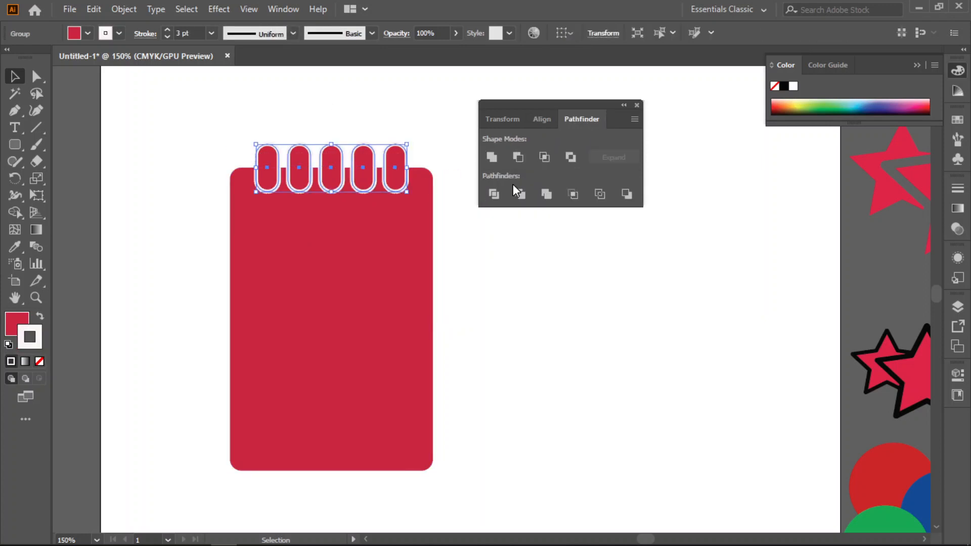
{"action": "left_click", "coordinate": [526, 192]}
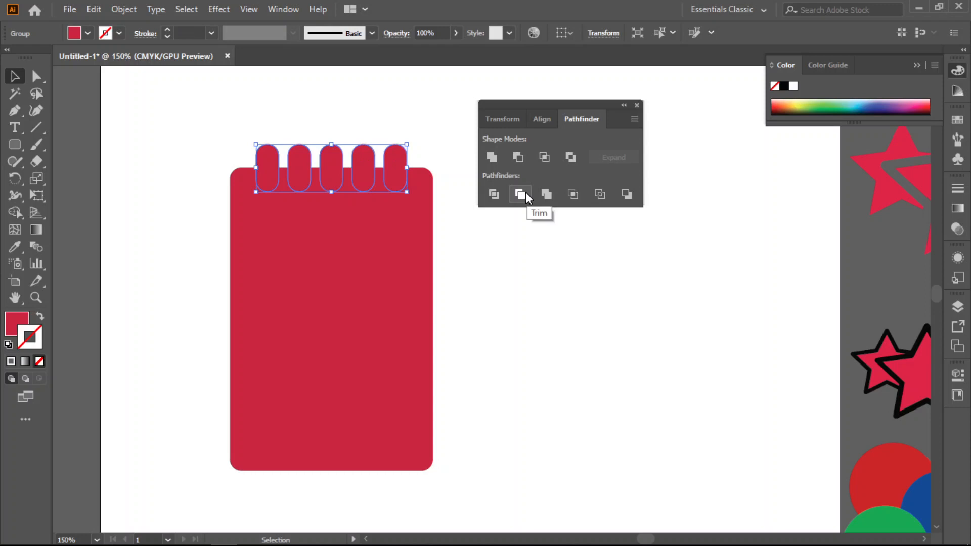
{"action": "key", "text": "ctrl+z"}
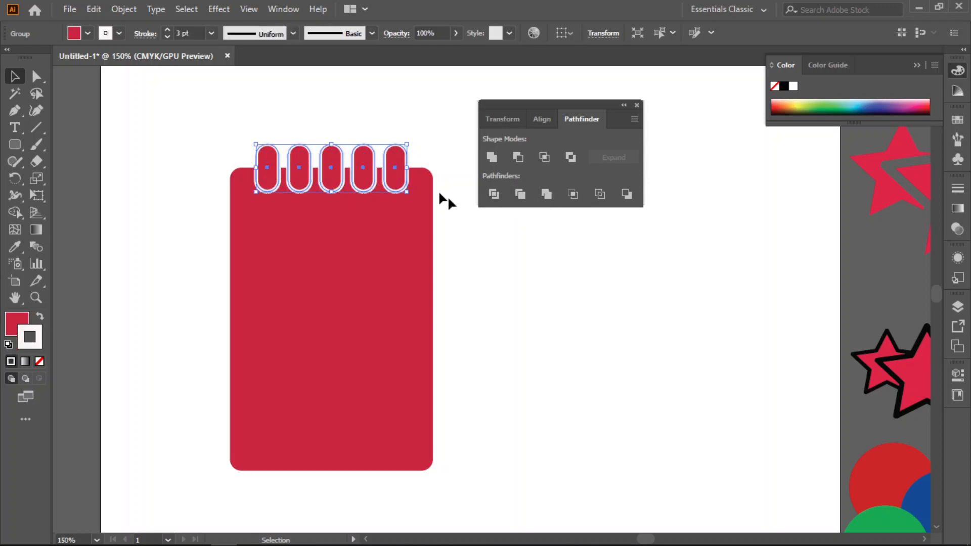
Draw a wide rounded bar below the pills and duplicate it downward at equal spacing to make five bars
{"action": "left_click", "coordinate": [15, 144]}
{"action": "mouse_move", "coordinate": [256, 225]}
{"action": "left_mouse_down"}
{"action": "mouse_move", "coordinate": [394, 273]}
{"action": "mouse_move", "coordinate": [408, 250]}
{"action": "left_mouse_up"}
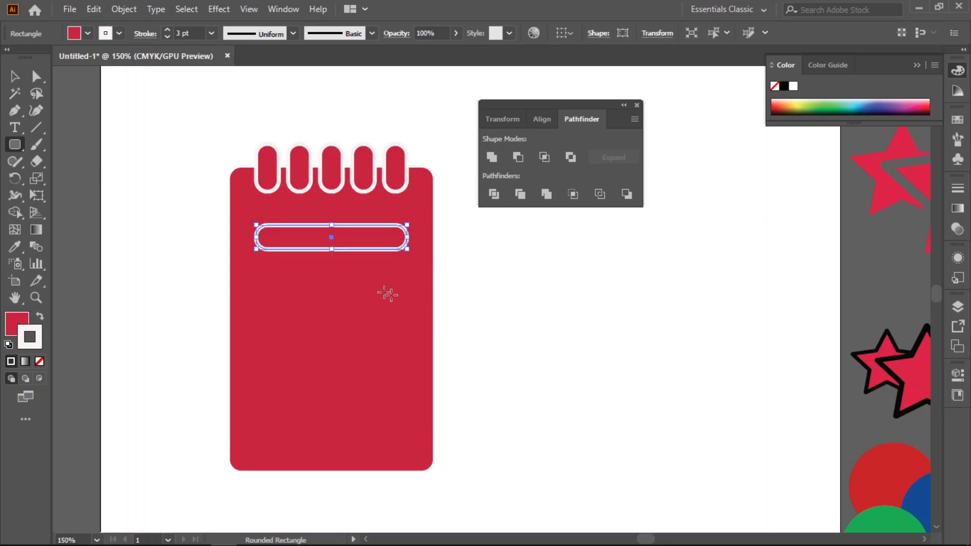
{"action": "left_click", "coordinate": [15, 75]}
{"action": "left_click_drag", "start_coordinate": [293, 240], "coordinate": [296, 288]}
{"action": "key", "text": "ctrl+d"}
{"action": "key", "text": "ctrl+d"}
{"action": "key", "text": "ctrl+d"}
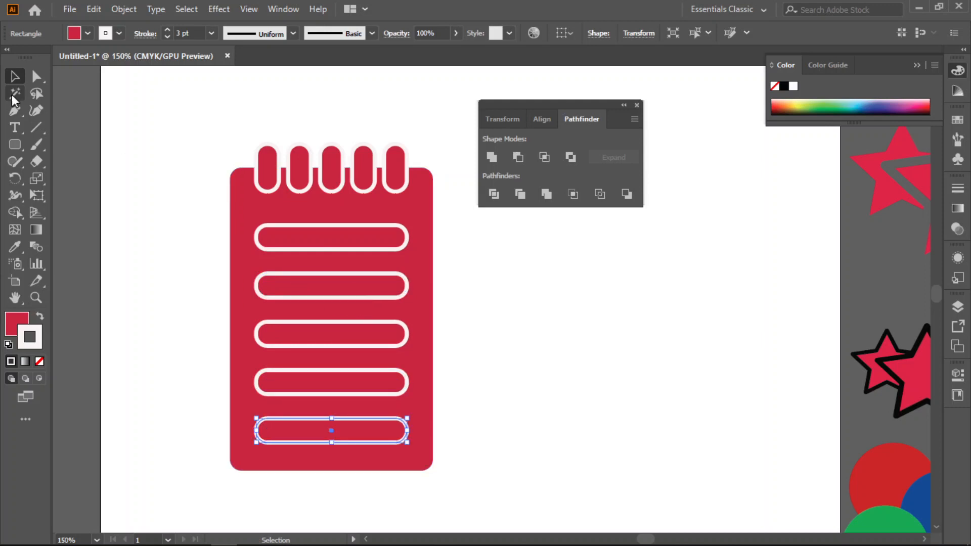
{"action": "left_click", "coordinate": [172, 192]}
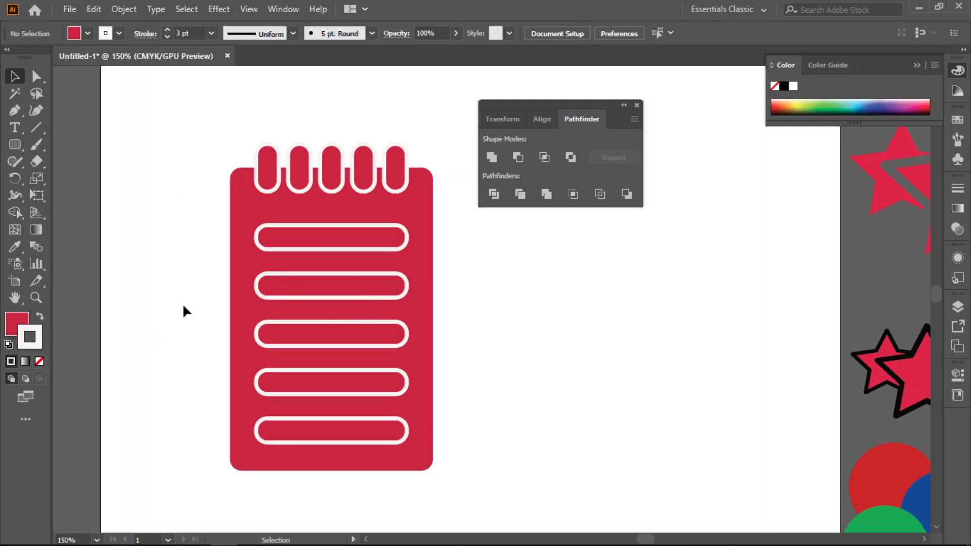
{"action": "left_click", "coordinate": [277, 249]}
{"action": "left_click_drag", "start_coordinate": [180, 127], "coordinate": [452, 450]}
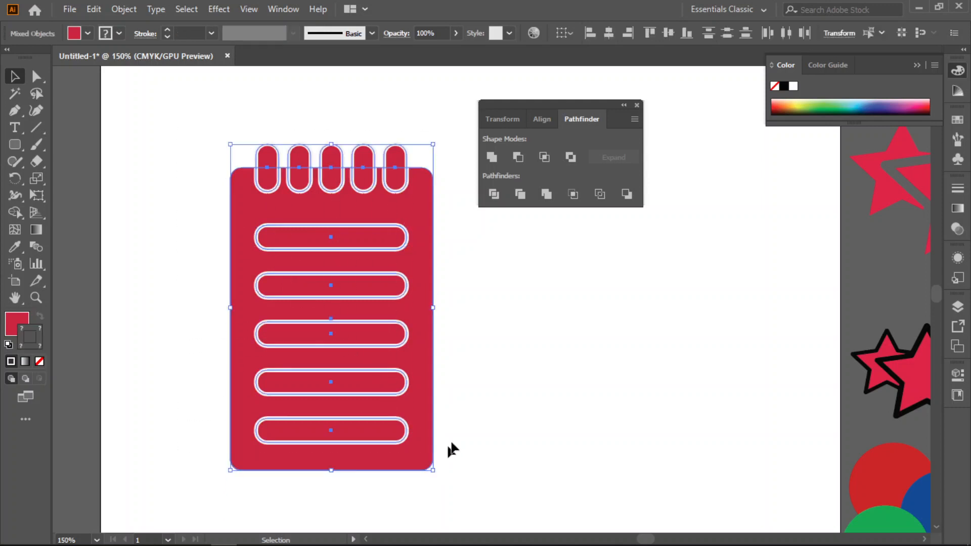
{"action": "left_click", "coordinate": [537, 120]}
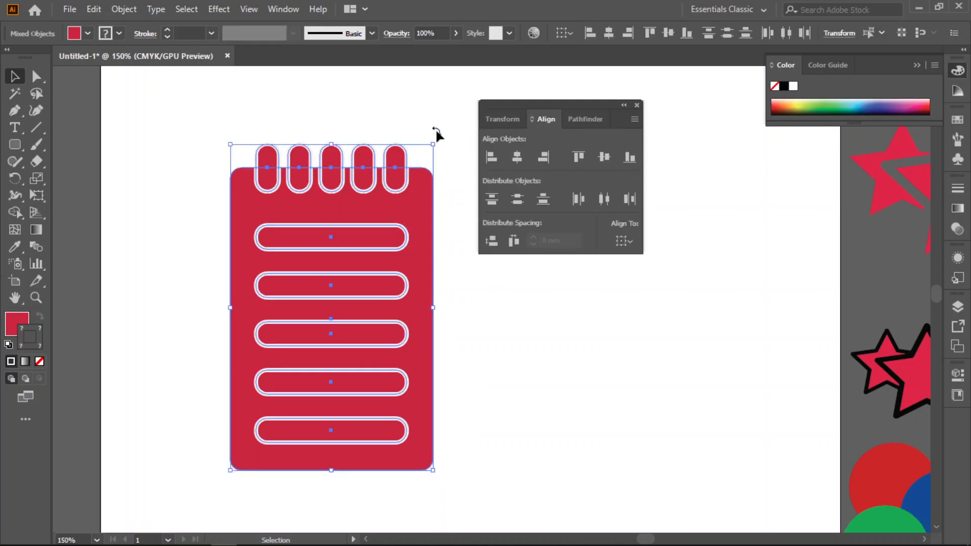
{"action": "left_click", "coordinate": [436, 108]}
Recolour the pills and all five bars with the grey pasteboard colour using the Eyedropper, and undo the change
{"action": "left_click_drag", "start_coordinate": [438, 121], "coordinate": [252, 165]}
{"action": "left_click", "coordinate": [313, 233], "text": "shift"}
{"action": "left_click", "coordinate": [316, 276], "text": "shift"}
{"action": "left_click", "coordinate": [326, 333], "text": "shift"}
{"action": "left_click", "coordinate": [324, 372], "text": "shift"}
{"action": "left_click", "coordinate": [325, 418], "text": "shift"}
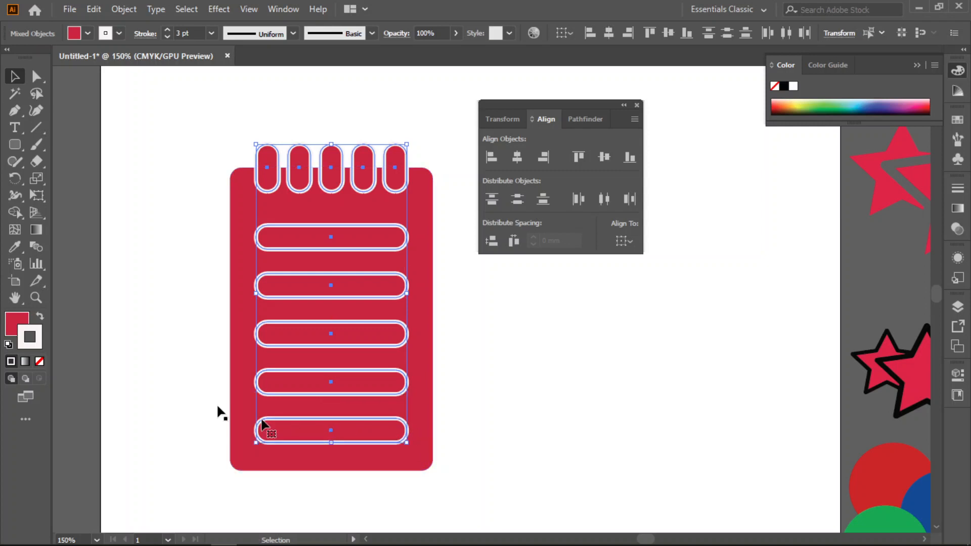
{"action": "left_click", "coordinate": [15, 247]}
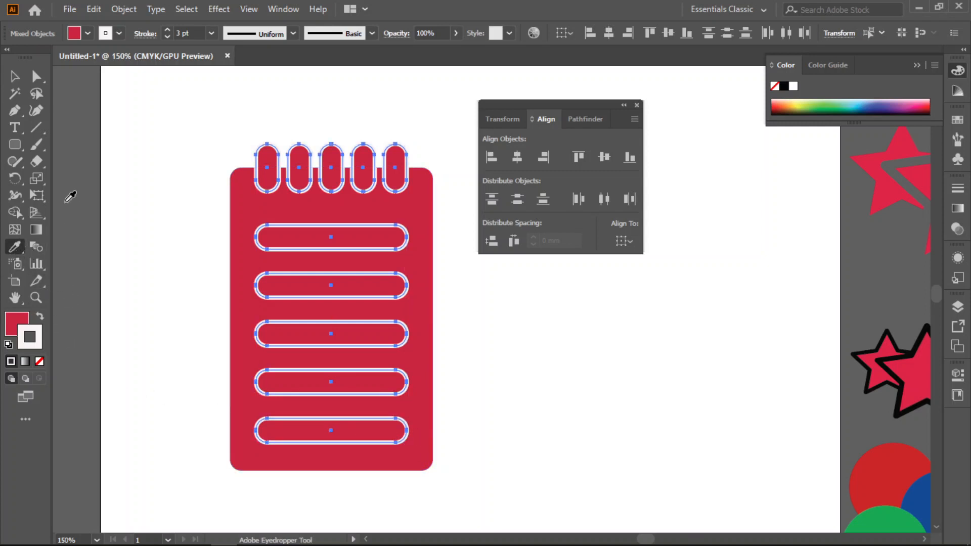
{"action": "left_click", "coordinate": [65, 203]}
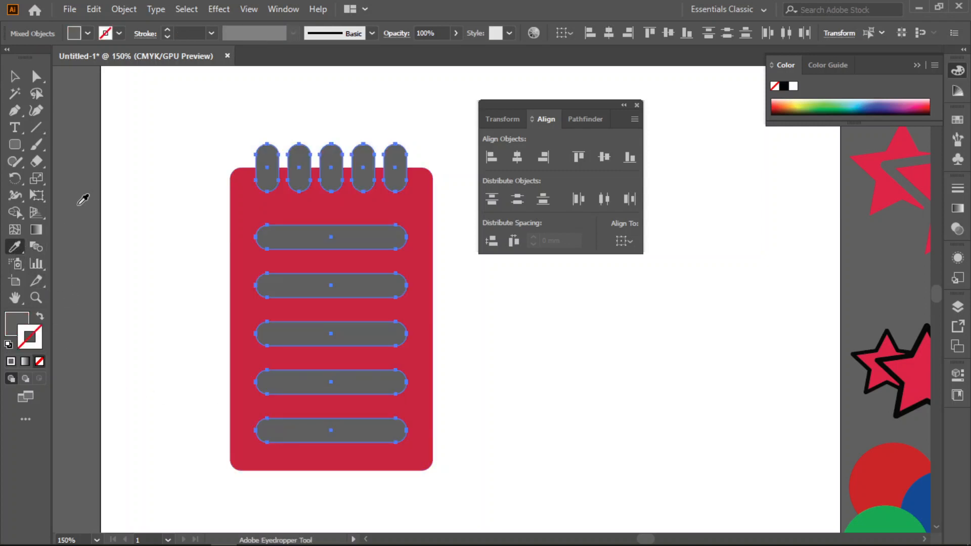
{"action": "key", "text": "ctrl+z"}
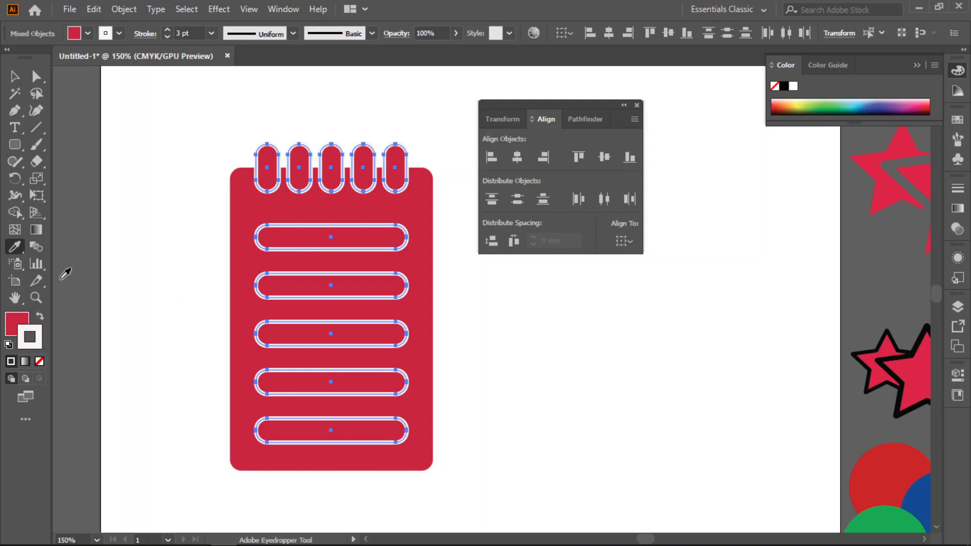
{"action": "key", "text": "ctrl+z"}
{"action": "key", "text": "ctrl+shift+z"}
{"action": "key", "text": "ctrl+z"}
{"action": "key", "text": "ctrl+shift+z"}
Delete the whole notepad icon, including the pills and the remaining lowest bar
{"action": "key", "text": "v"}
{"action": "left_click_drag", "start_coordinate": [208, 130], "coordinate": [368, 420]}
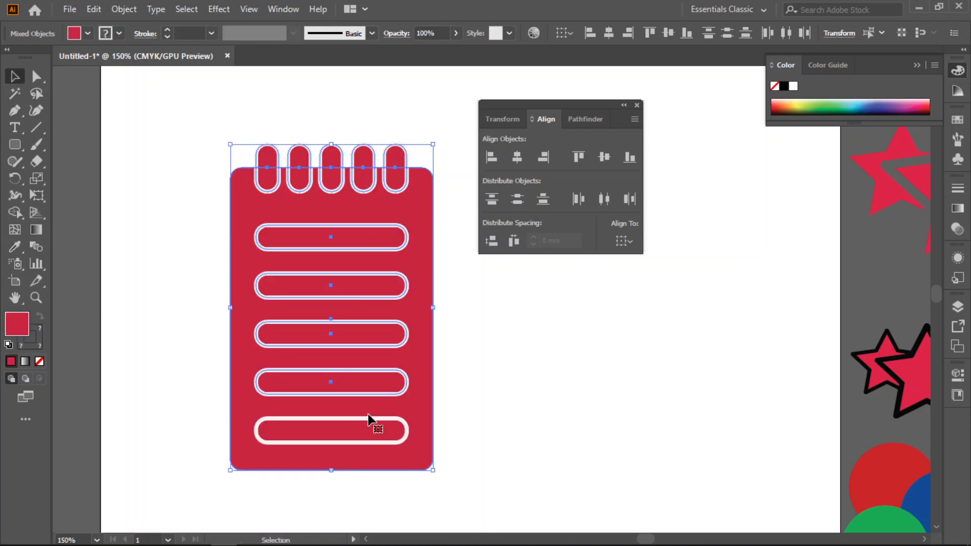
{"action": "key", "text": "Delete"}
{"action": "left_click_drag", "start_coordinate": [259, 383], "coordinate": [367, 515]}
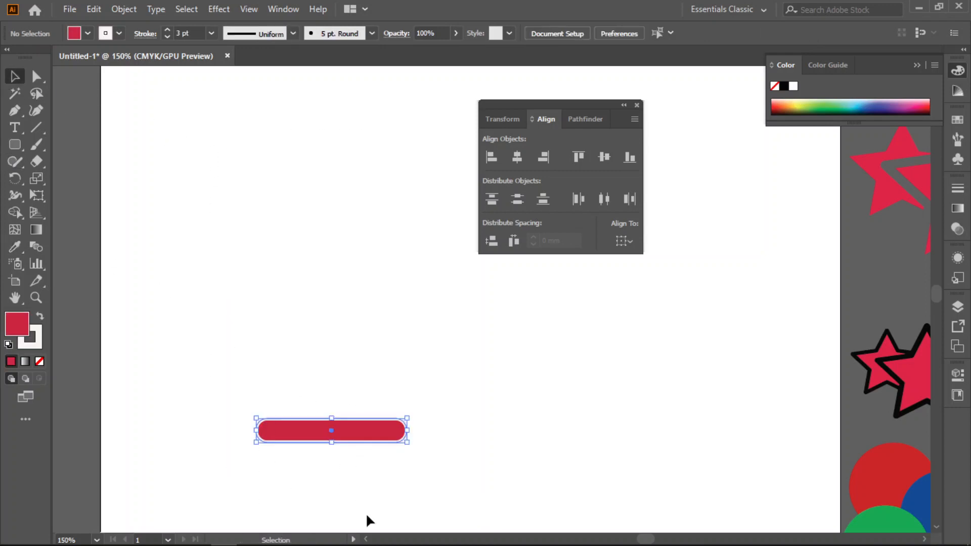
{"action": "key", "text": "Delete"}
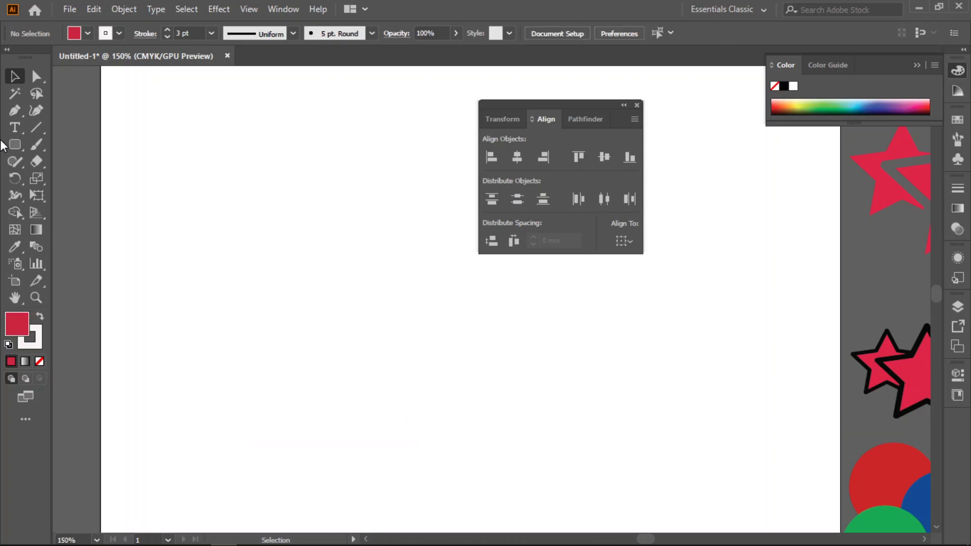
Draw a wide crimson ellipse on the empty artboard and remove its stroke
{"action": "left_click_drag", "start_coordinate": [19, 151], "coordinate": [62, 183]}
{"action": "left_click_drag", "start_coordinate": [191, 167], "coordinate": [350, 291]}
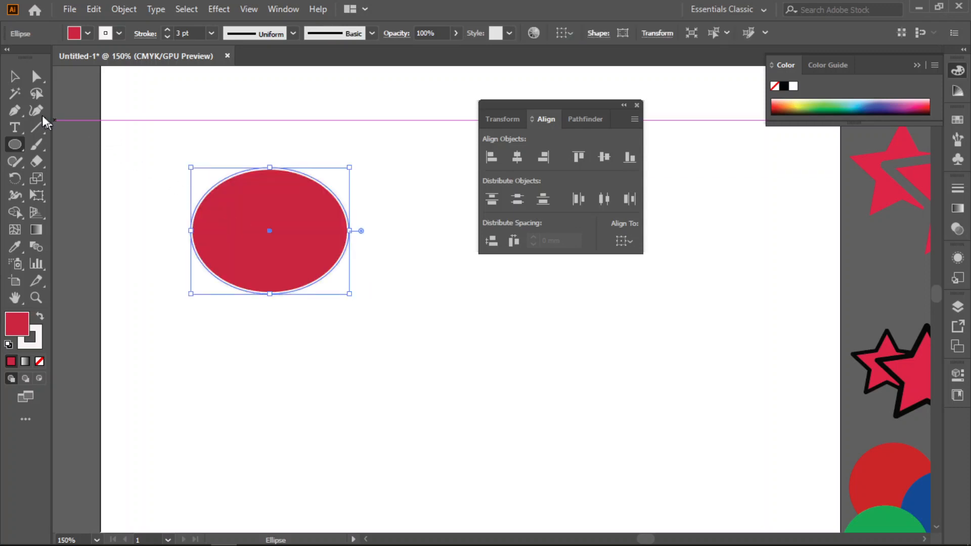
{"action": "key", "text": "p"}
{"action": "left_click", "coordinate": [195, 328]}
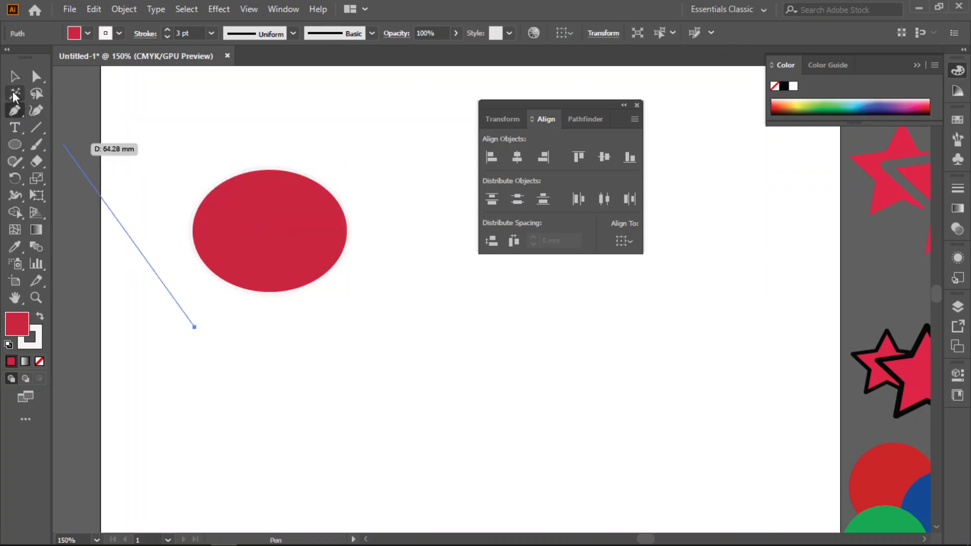
{"action": "left_click", "coordinate": [15, 76]}
{"action": "left_click", "coordinate": [182, 300]}
{"action": "left_click", "coordinate": [270, 240]}
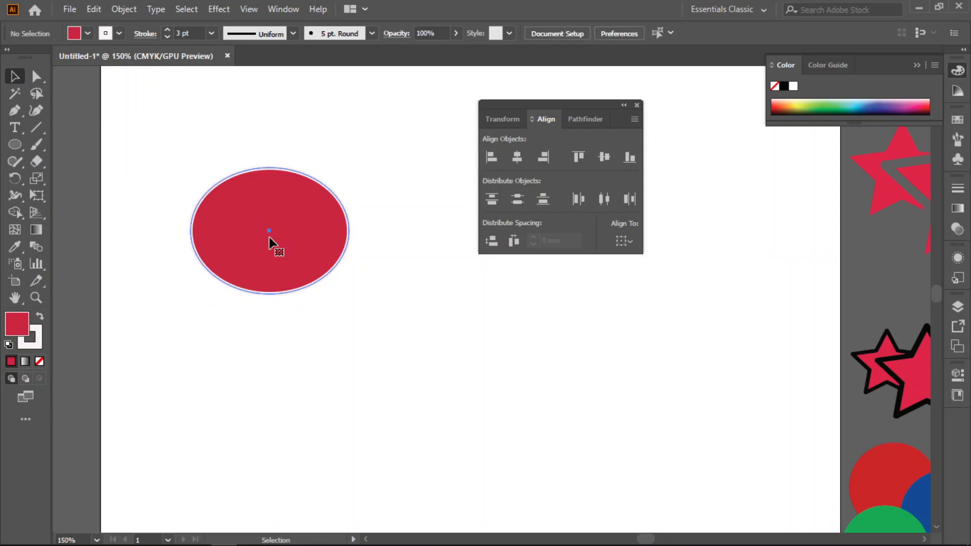
{"action": "left_click", "coordinate": [41, 340]}
{"action": "left_click", "coordinate": [39, 360]}
{"action": "left_click", "coordinate": [23, 321]}
{"action": "left_click", "coordinate": [17, 114]}
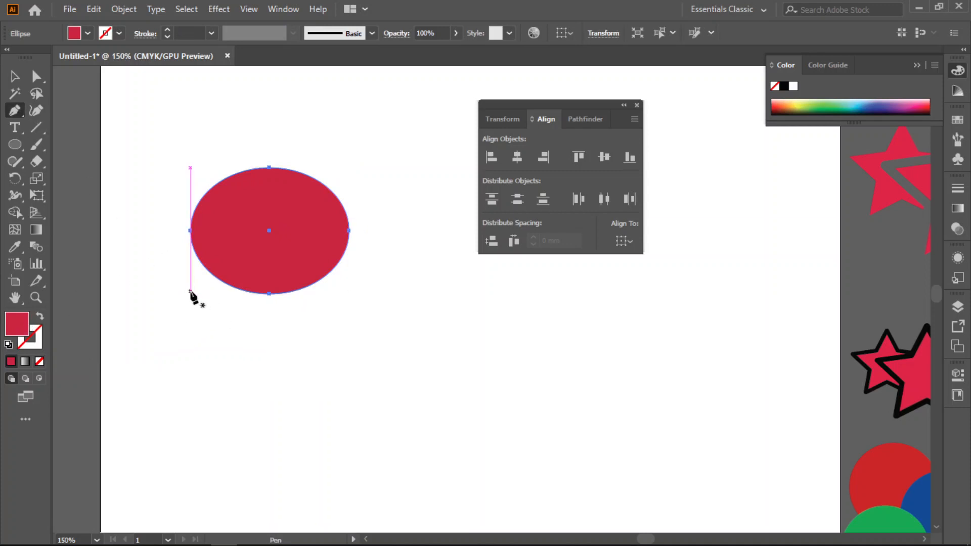
{"action": "left_click", "coordinate": [190, 302]}
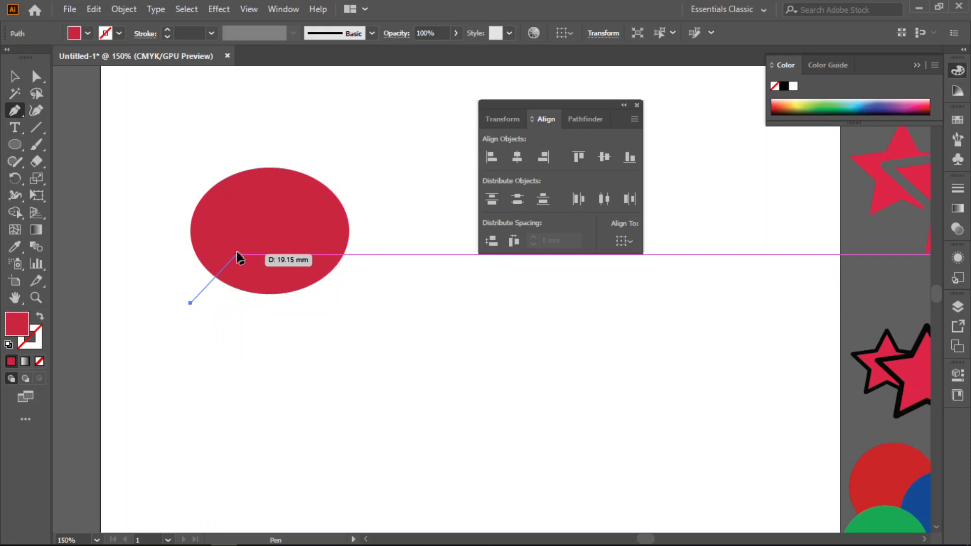
{"action": "left_click", "coordinate": [238, 254]}
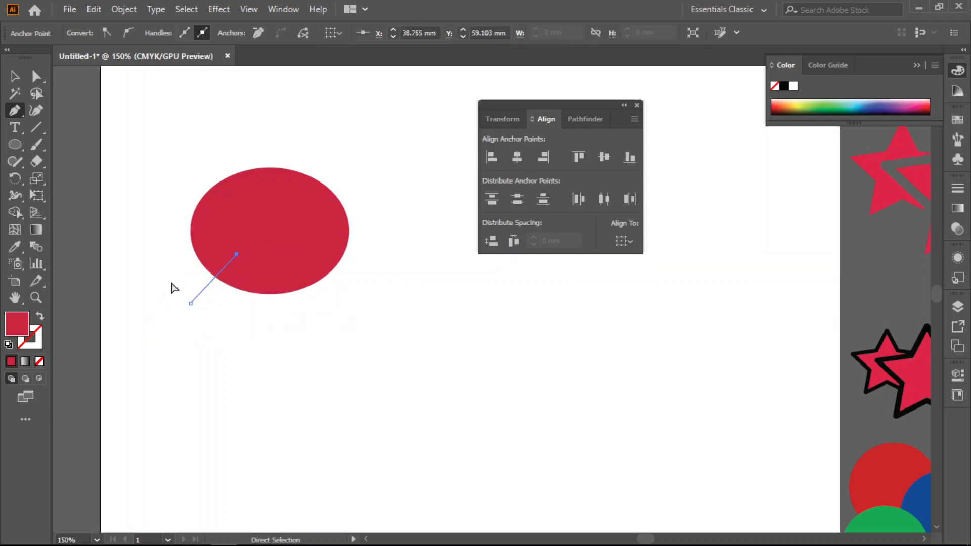
{"action": "key", "text": "ctrl+z"}
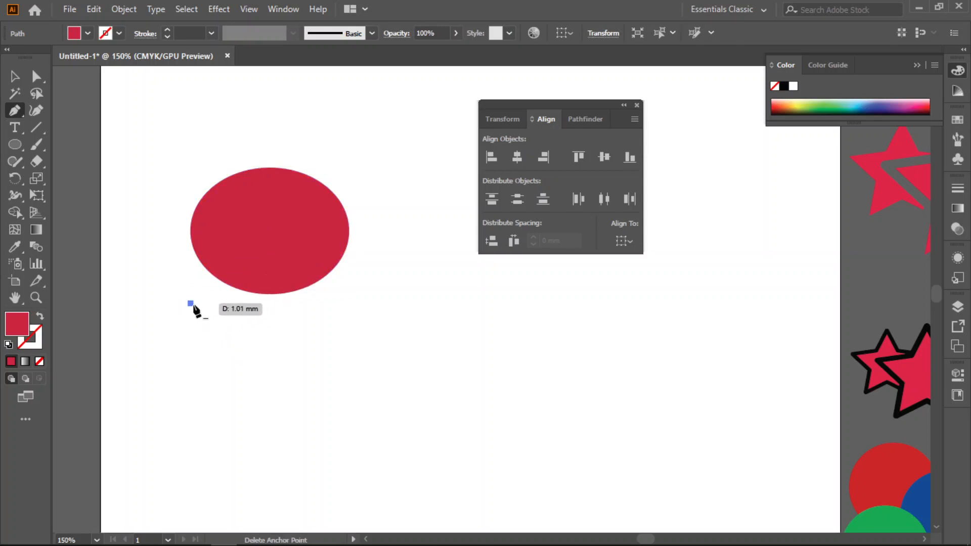
{"action": "left_click", "coordinate": [190, 303]}
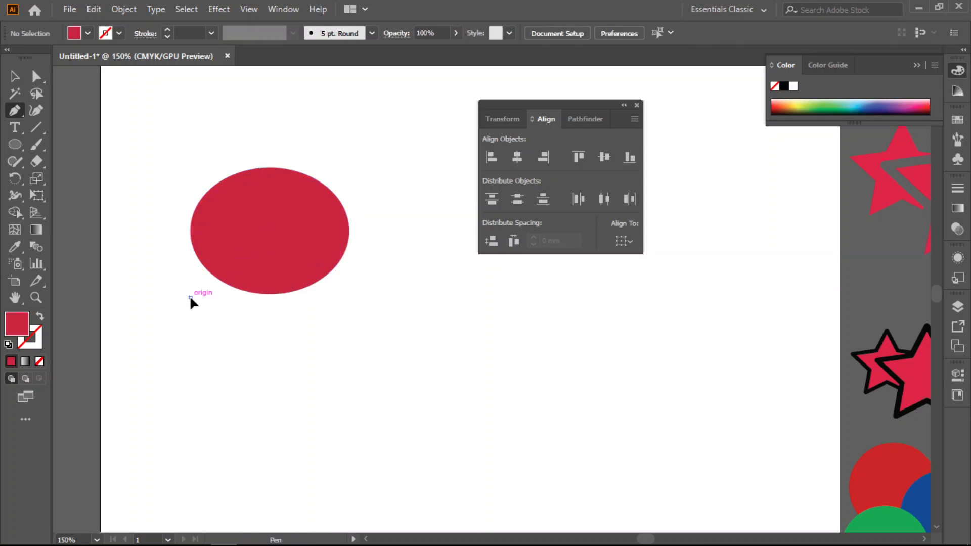
Draw a closed wedge with a curved outer edge overlapping the ellipse's lower left side, using the Pen tool
{"action": "left_click", "coordinate": [191, 297]}
{"action": "left_click_drag", "start_coordinate": [258, 267], "coordinate": [162, 329]}
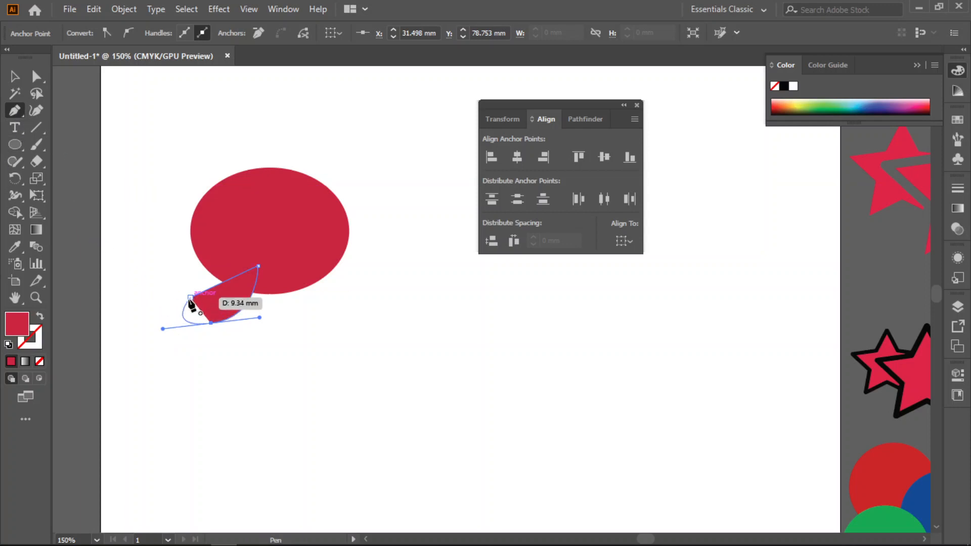
{"action": "left_click", "coordinate": [211, 322]}
{"action": "left_click", "coordinate": [193, 299]}
Reflect the curved wedge below the ellipse across the vertical axis, previewing the flip before applying it
{"action": "key", "text": "v"}
{"action": "right_click", "coordinate": [230, 296]}
{"action": "mouse_move", "coordinate": [326, 452]}
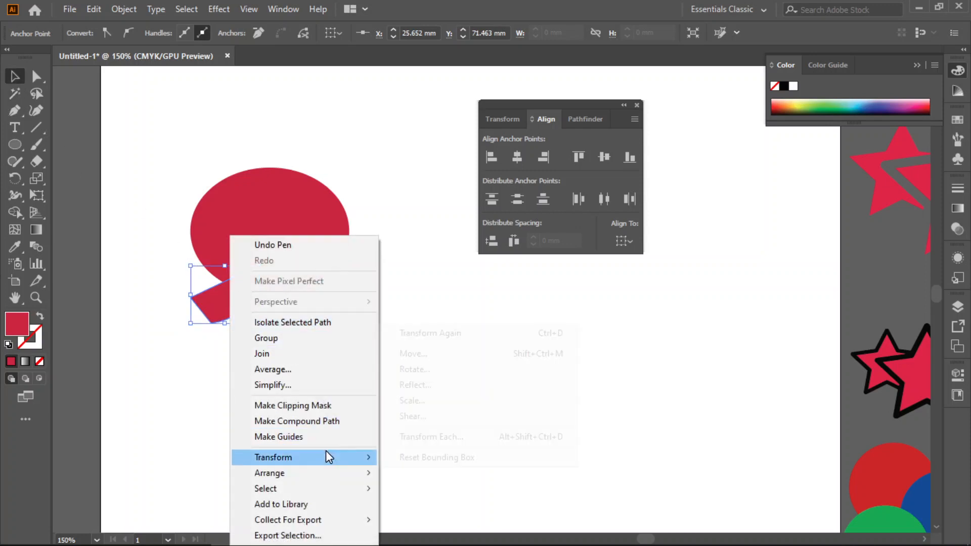
{"action": "left_click", "coordinate": [423, 385]}
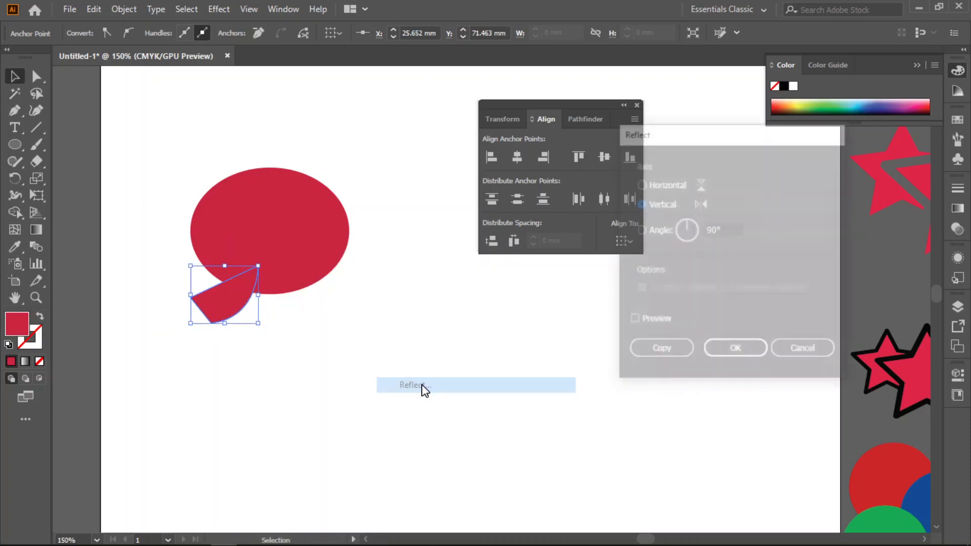
{"action": "left_click", "coordinate": [722, 351]}
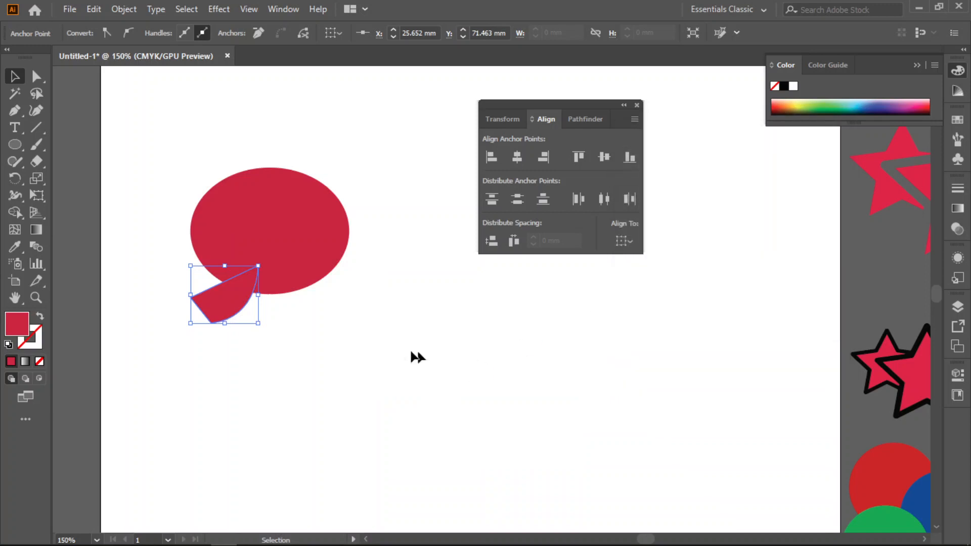
{"action": "right_click", "coordinate": [235, 305]}
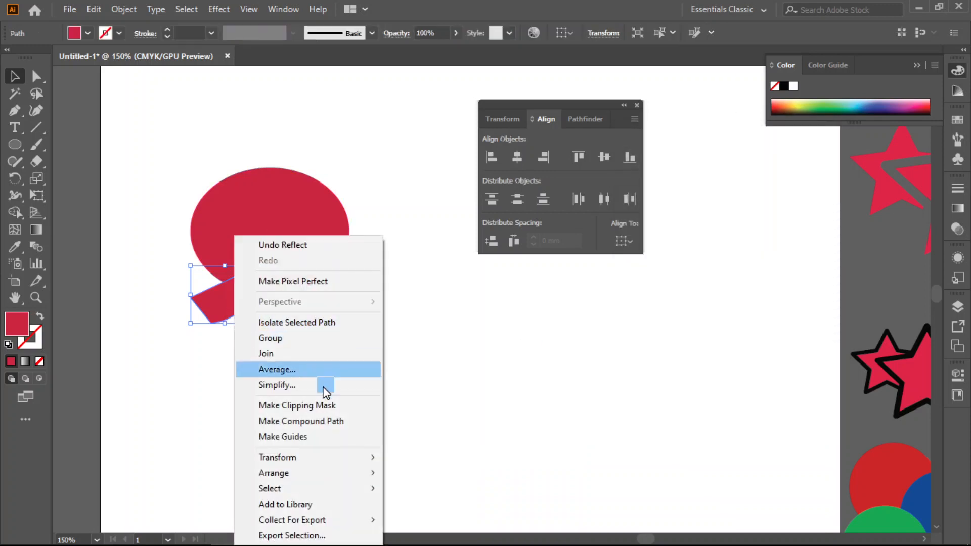
{"action": "mouse_move", "coordinate": [334, 463]}
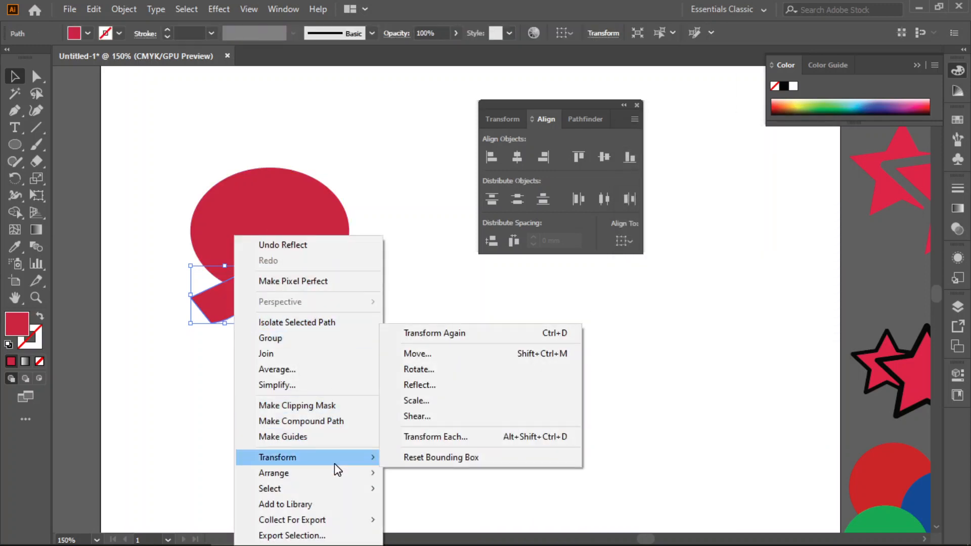
{"action": "left_click", "coordinate": [424, 386]}
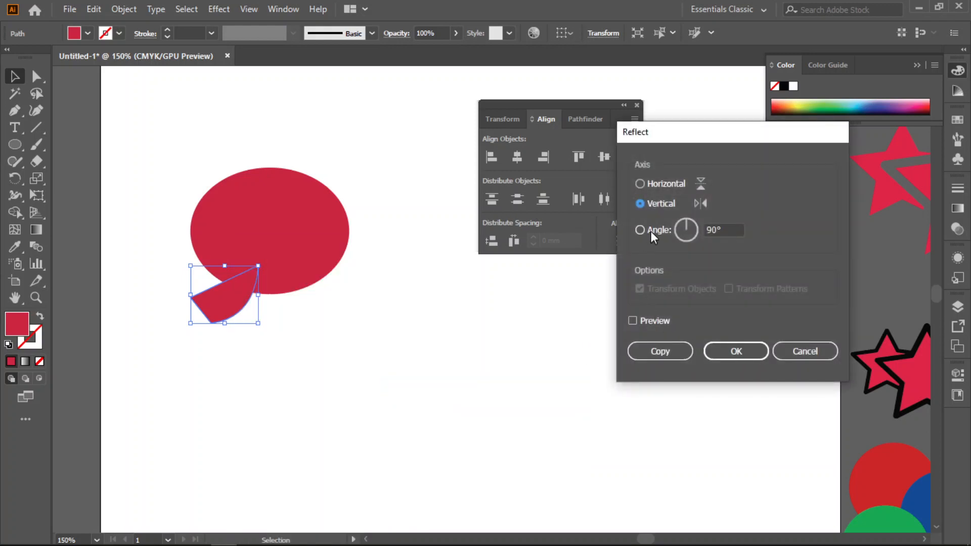
{"action": "left_click", "coordinate": [632, 321]}
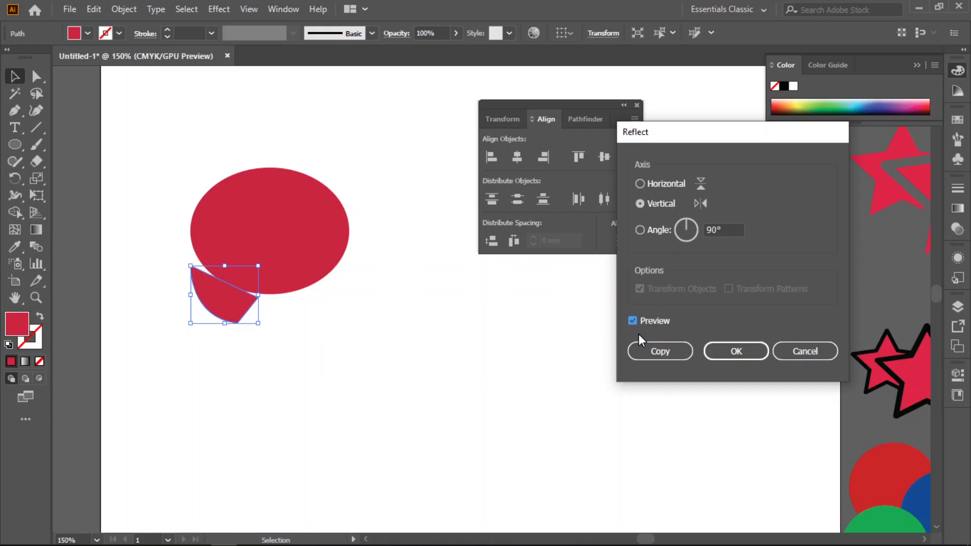
{"action": "left_click", "coordinate": [736, 354]}
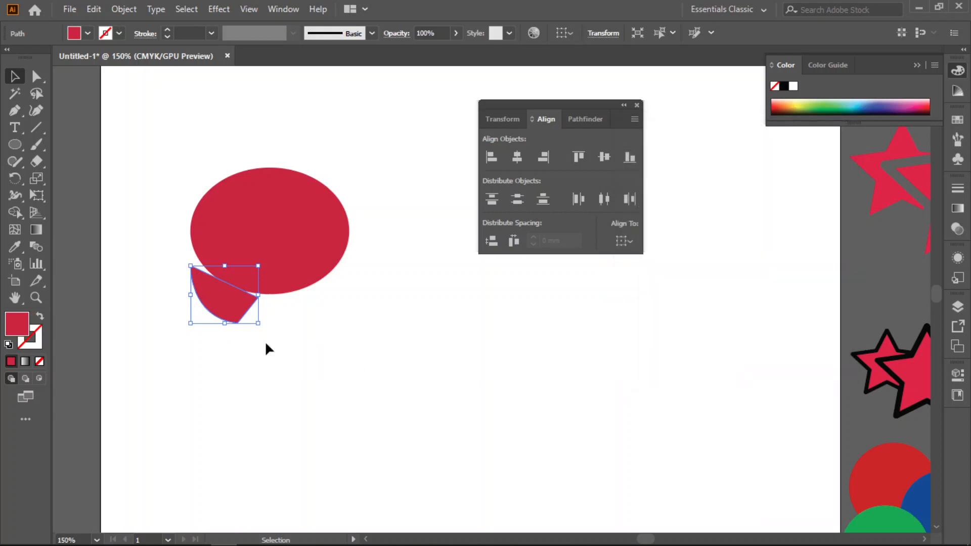
Rotate and shrink the wedge and place it on the ellipse's lower left edge as a speech-bubble tail
{"action": "left_click_drag", "start_coordinate": [260, 267], "coordinate": [141, 378]}
{"action": "left_click_drag", "start_coordinate": [134, 317], "coordinate": [220, 280]}
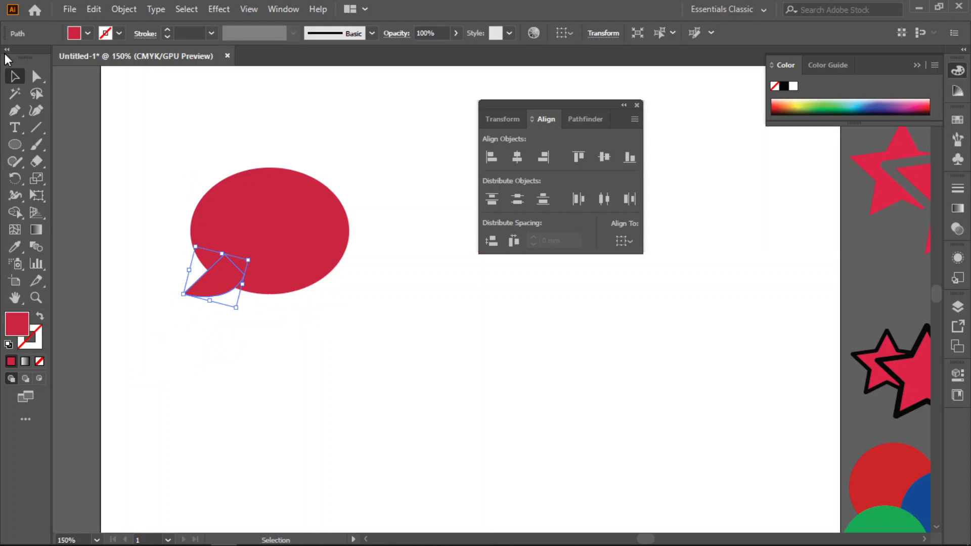
{"action": "left_click", "coordinate": [167, 247]}
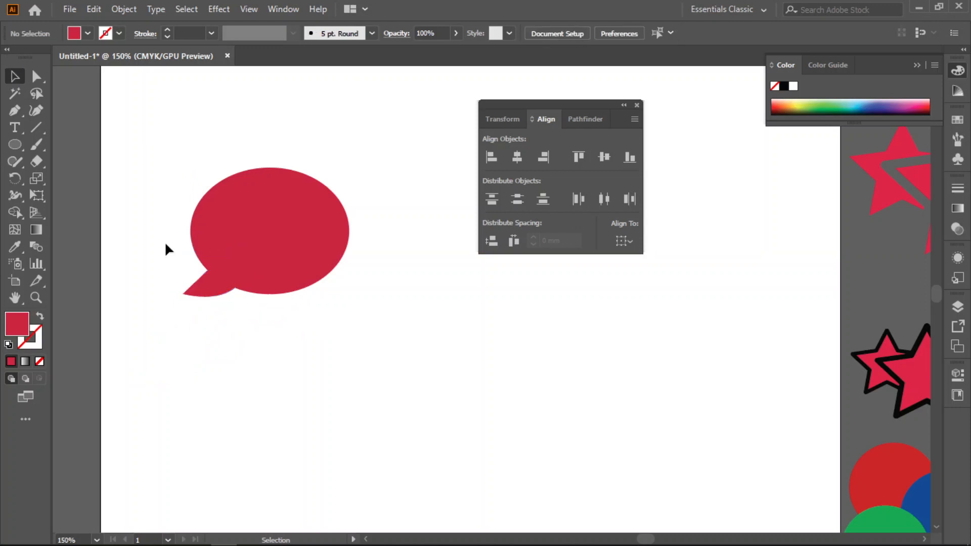
{"action": "left_click", "coordinate": [215, 291]}
{"action": "left_click", "coordinate": [220, 426]}
{"action": "left_click_drag", "start_coordinate": [172, 192], "coordinate": [236, 299]}
{"action": "key", "text": "a"}
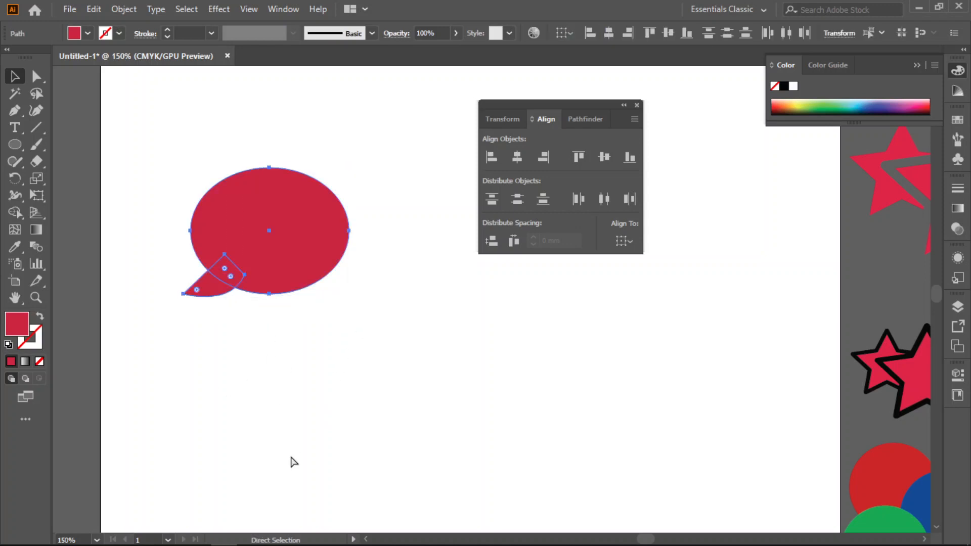
{"action": "key", "text": "v"}
{"action": "left_click", "coordinate": [375, 413]}
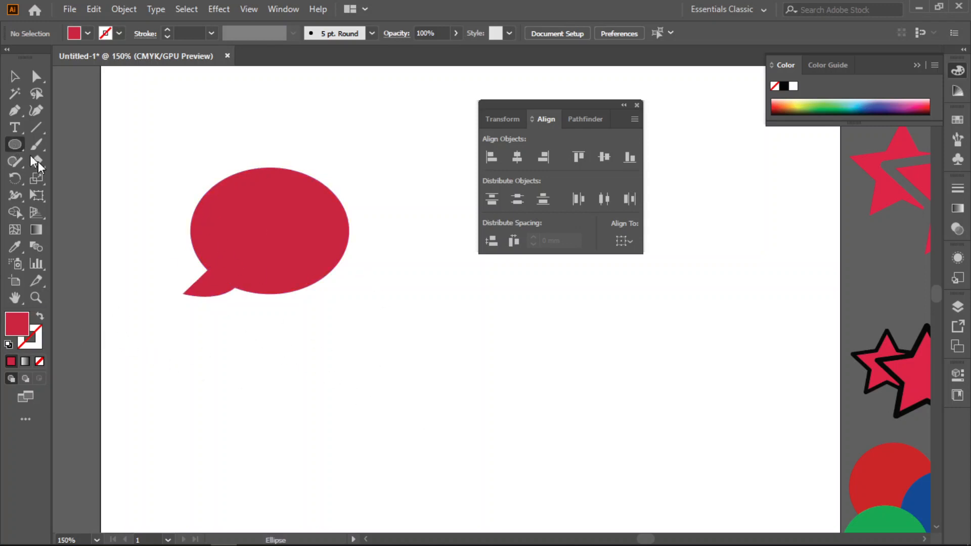
Draw a smaller crimson ellipse below and right of the speech bubble, plus a curved Pen tool wedge overlapping its lower right side
{"action": "left_click_drag", "start_coordinate": [363, 275], "coordinate": [478, 365]}
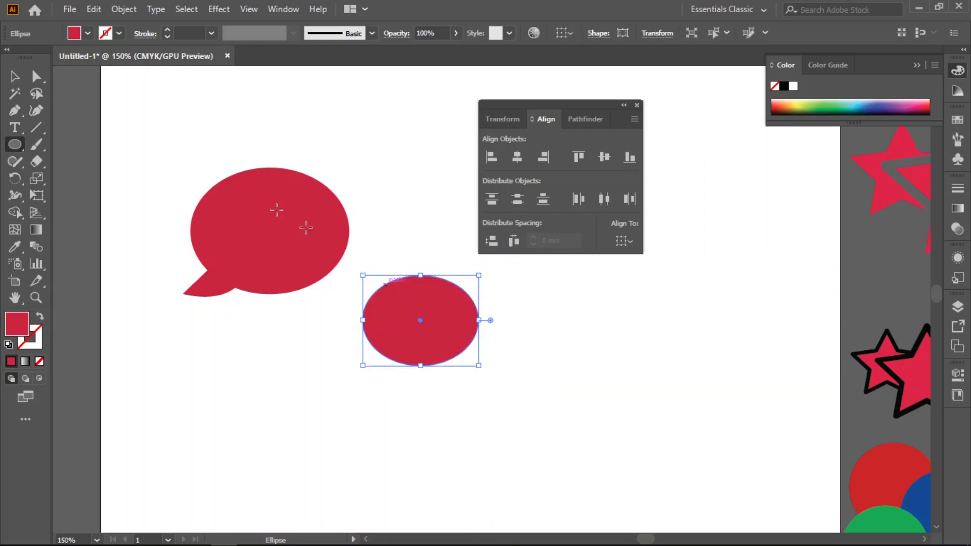
{"action": "left_click", "coordinate": [13, 78]}
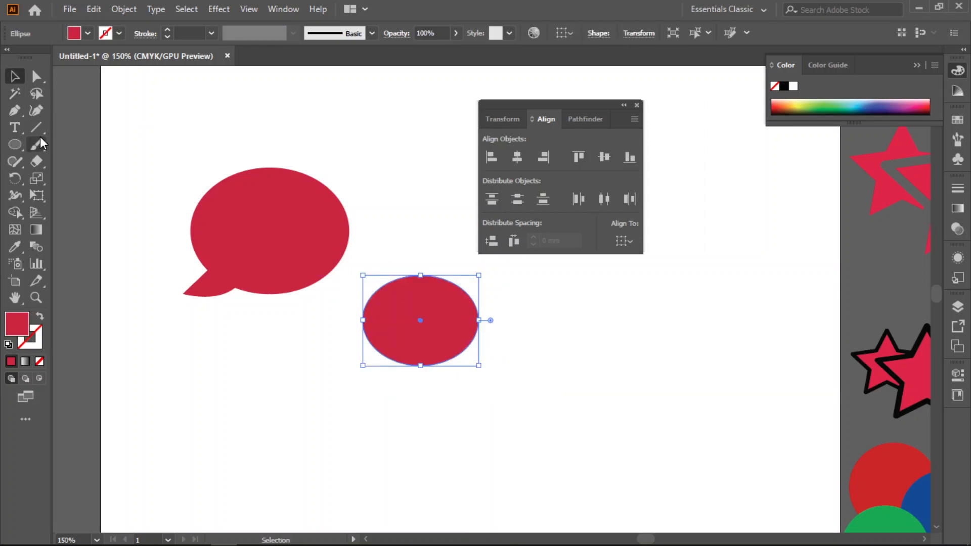
{"action": "left_click", "coordinate": [14, 111]}
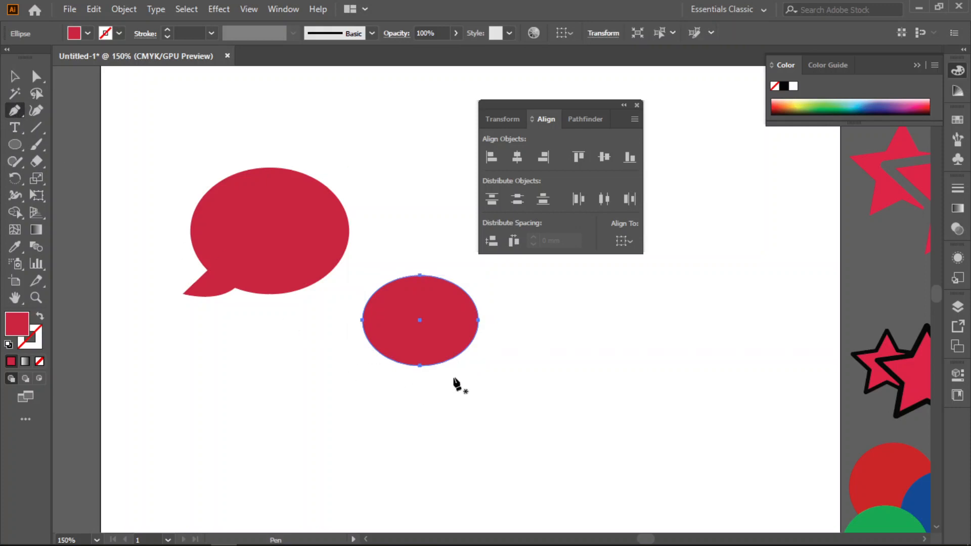
{"action": "left_click", "coordinate": [433, 334]}
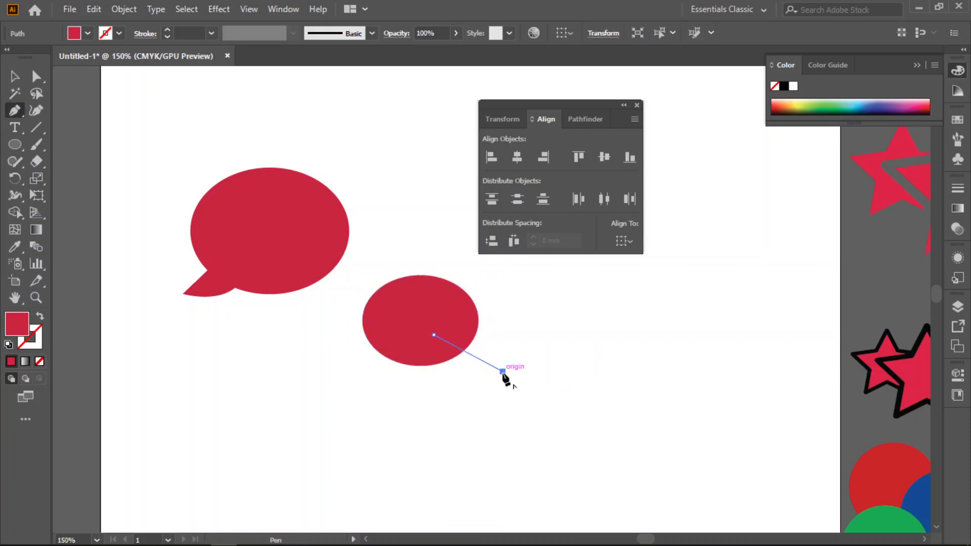
{"action": "left_click", "coordinate": [502, 371]}
{"action": "left_click_drag", "start_coordinate": [433, 335], "coordinate": [277, 327]}
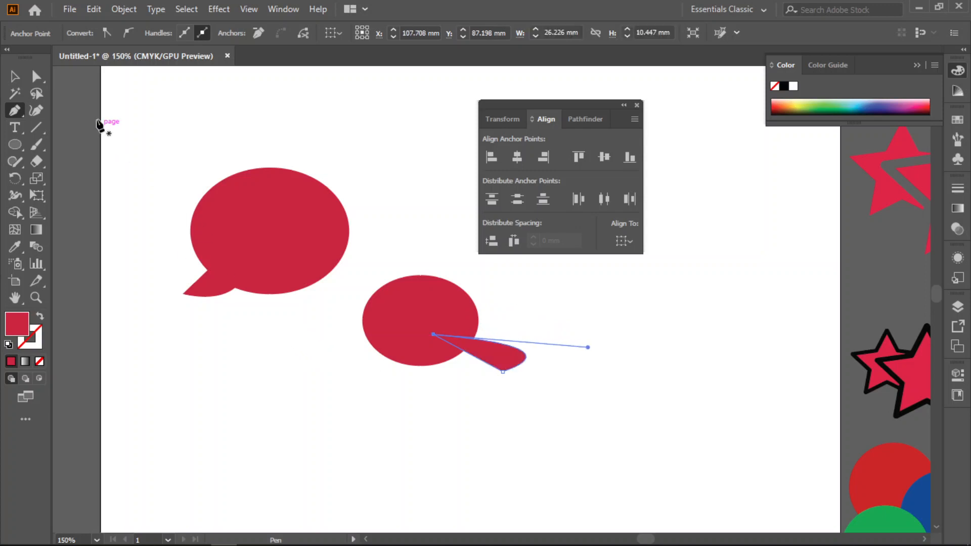
Rotate the new wedge and move it so its sharp tip forms a tail at the small ellipse's lower right
{"action": "left_click", "coordinate": [14, 77]}
{"action": "left_click_drag", "start_coordinate": [433, 334], "coordinate": [620, 411]}
{"action": "left_click_drag", "start_coordinate": [563, 395], "coordinate": [459, 351]}
{"action": "left_click", "coordinate": [464, 444]}
{"action": "left_click", "coordinate": [529, 439]}
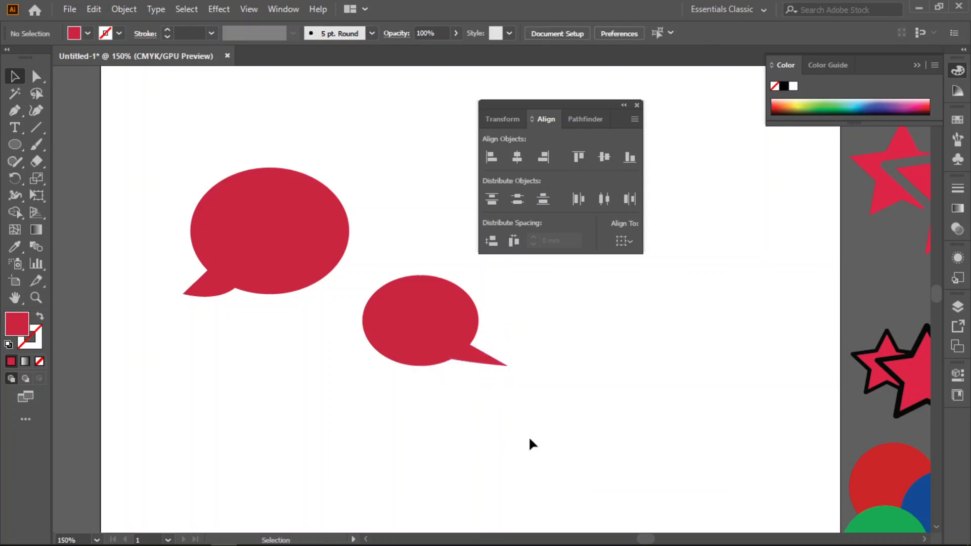
Unite the small ellipse and its pointed tail into one shape with Pathfinder
{"action": "left_click_drag", "start_coordinate": [469, 350], "coordinate": [394, 392]}
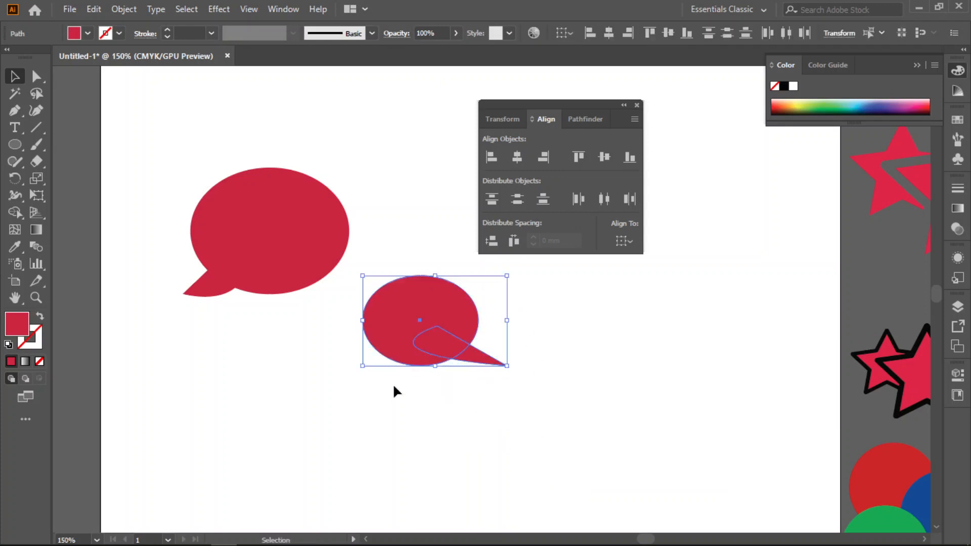
{"action": "left_click", "coordinate": [586, 120]}
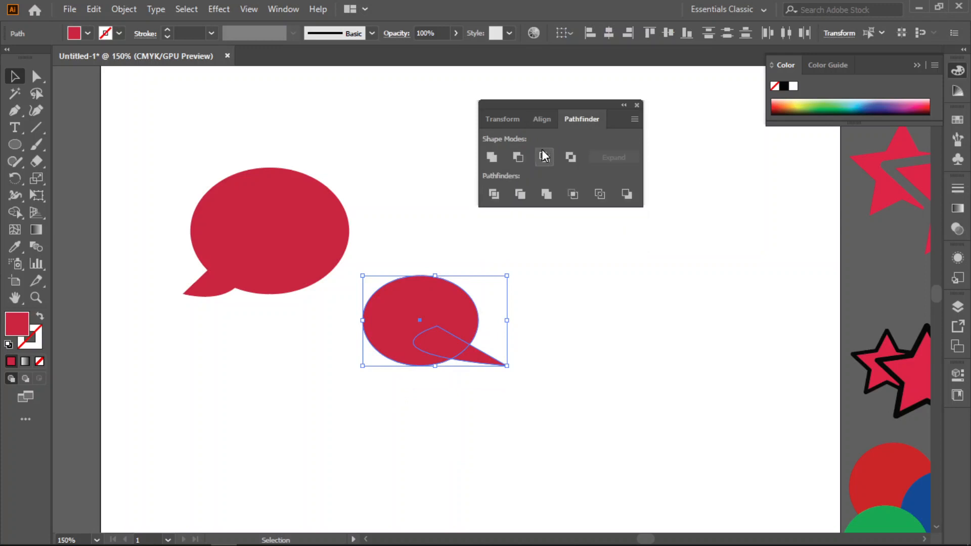
{"action": "left_click", "coordinate": [490, 155]}
{"action": "left_click", "coordinate": [619, 391]}
Give the united small speech bubble an off-white stroke with the colour F4EDEF
{"action": "left_click", "coordinate": [427, 314]}
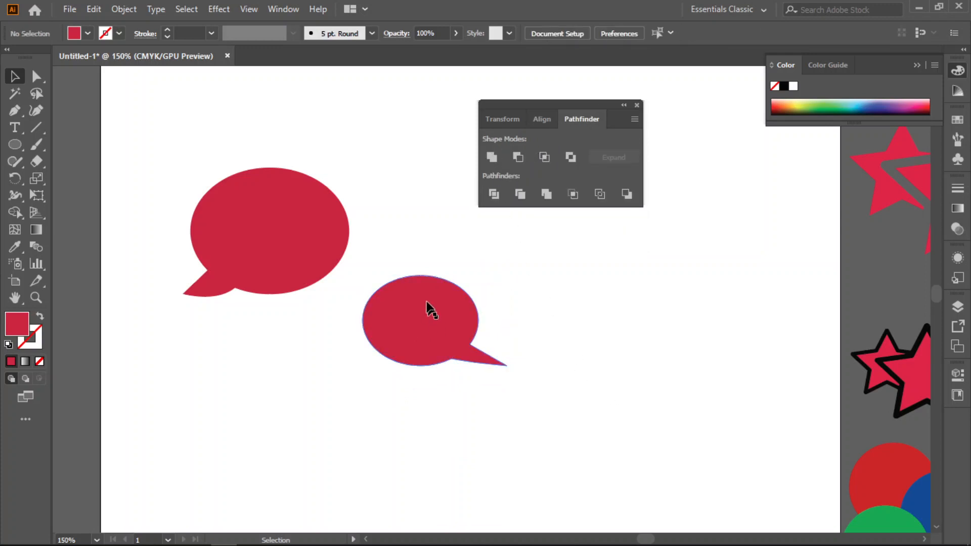
{"action": "double_click", "coordinate": [30, 335]}
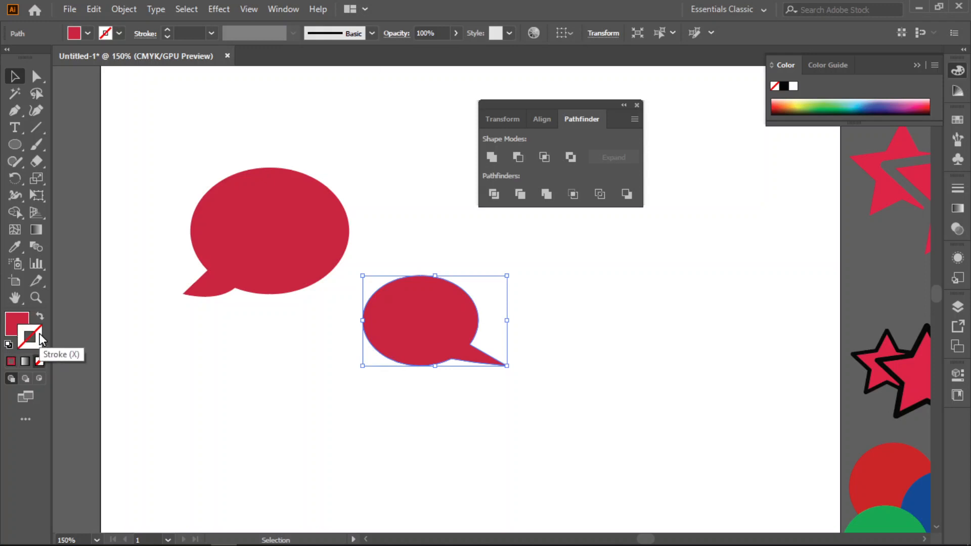
{"action": "key", "text": "ctrl+v"}
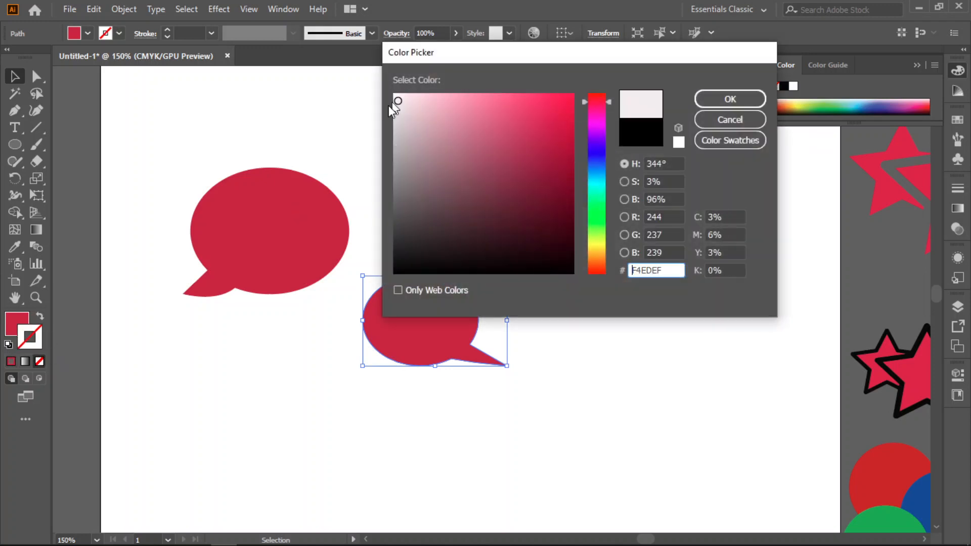
{"action": "left_click", "coordinate": [709, 99]}
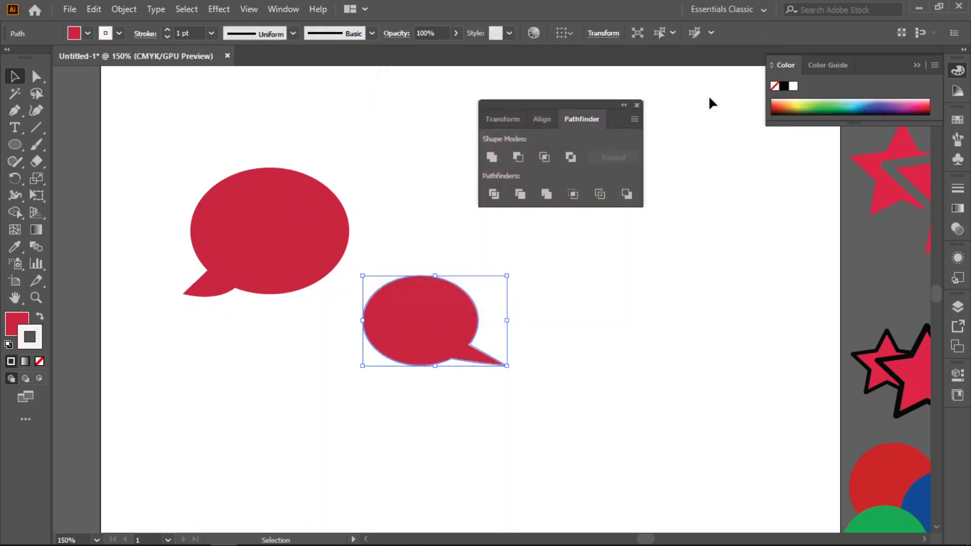
Change the small speech bubble's stroke colour to turquoise 1AD8D8
{"action": "double_click", "coordinate": [39, 344]}
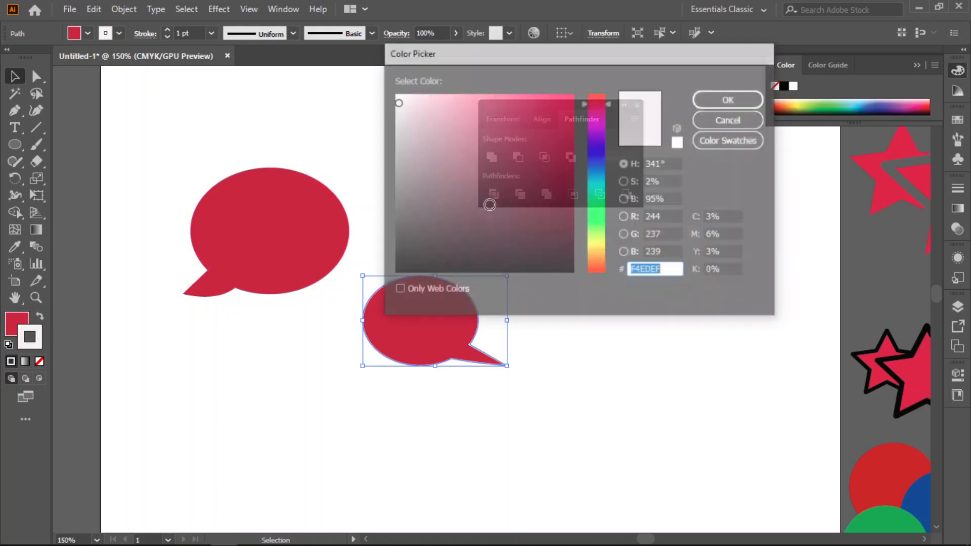
{"action": "left_click", "coordinate": [597, 183]}
{"action": "left_click", "coordinate": [553, 121]}
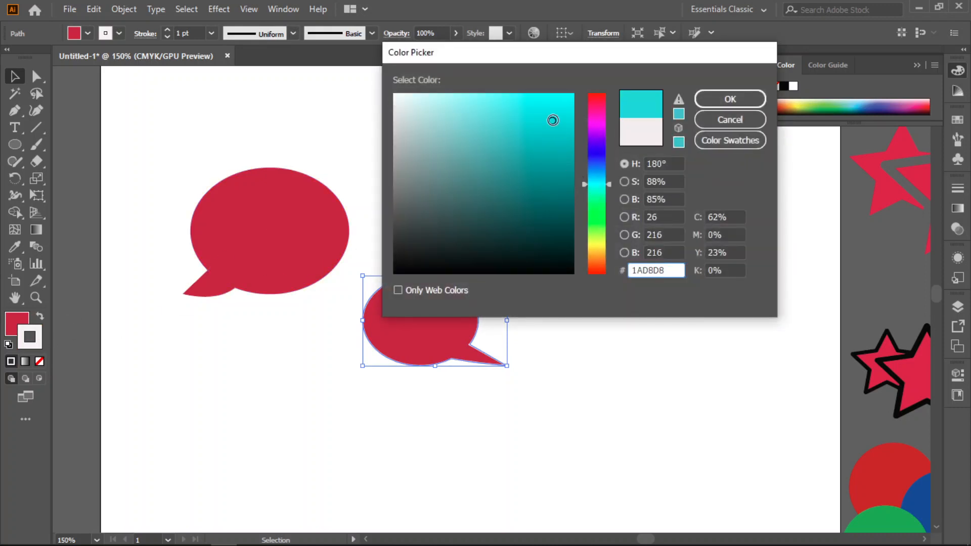
{"action": "left_click", "coordinate": [730, 98]}
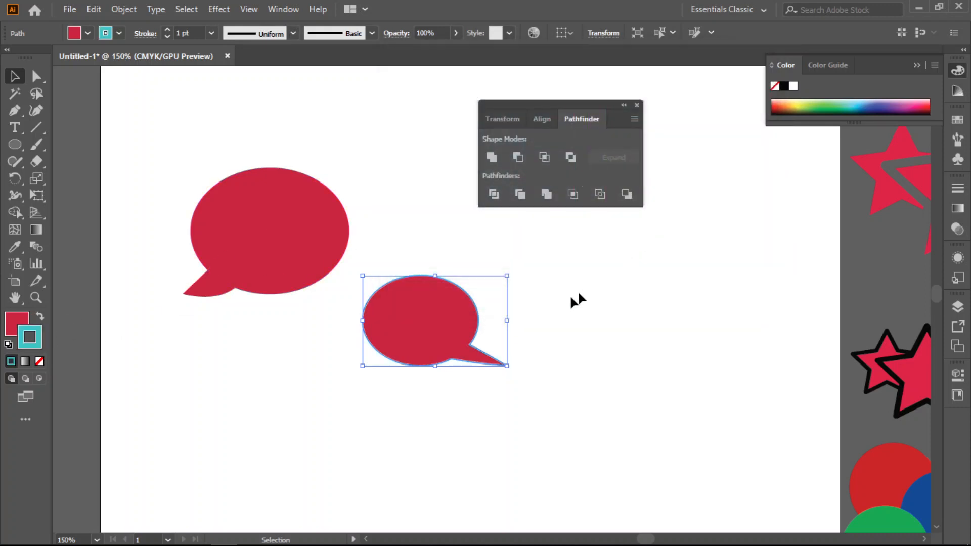
Set the small bubble's stroke weight to 4 pt and move the bubble over the large bubble's lower right part
{"action": "left_click", "coordinate": [211, 33]}
{"action": "left_click", "coordinate": [229, 143]}
{"action": "left_click_drag", "start_coordinate": [427, 310], "coordinate": [306, 258]}
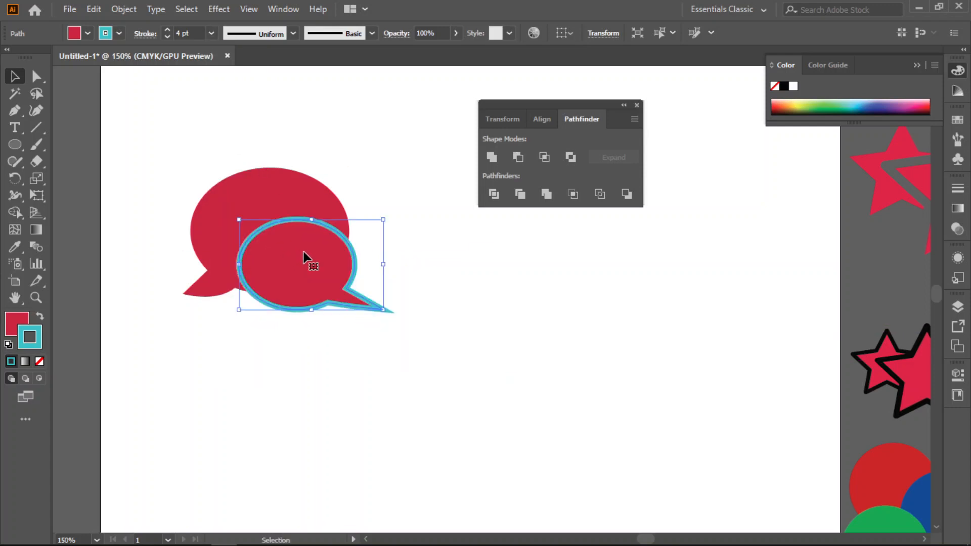
{"action": "left_click", "coordinate": [335, 376]}
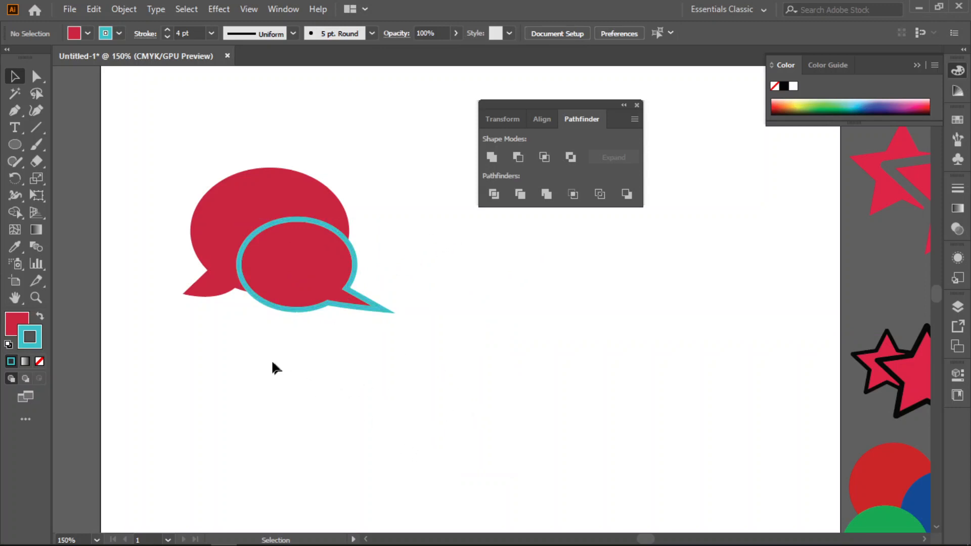
Remove the small bubble's stroke and reapply the turquoise stroke
{"action": "scroll", "coordinate": [347, 335], "scroll_direction": "up", "scroll_amount": 1}
{"action": "left_click", "coordinate": [318, 207]}
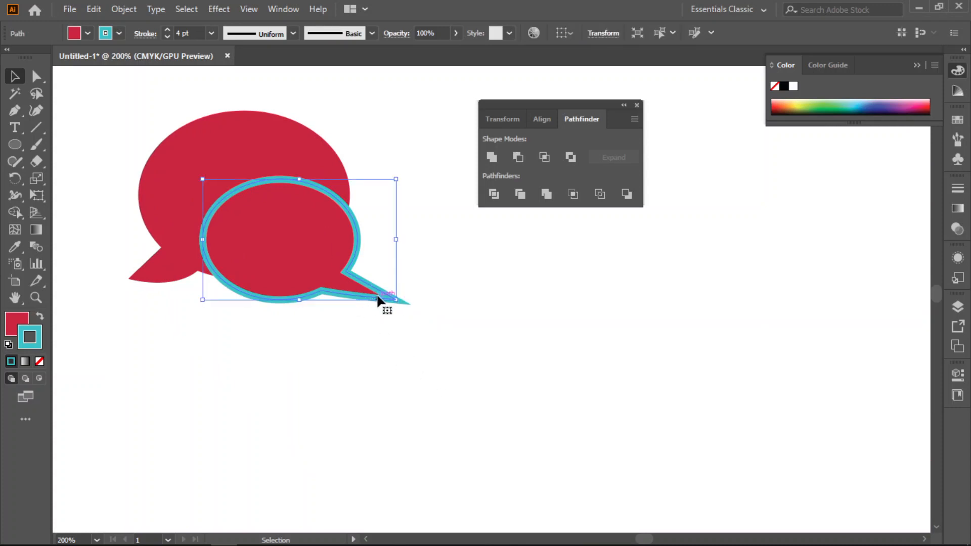
{"action": "left_click", "coordinate": [39, 362]}
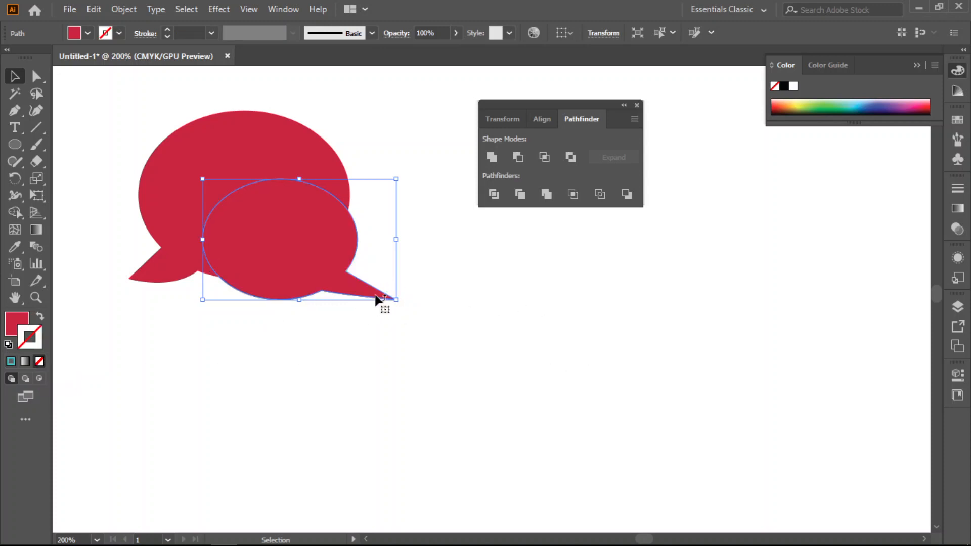
{"action": "left_click", "coordinate": [11, 361]}
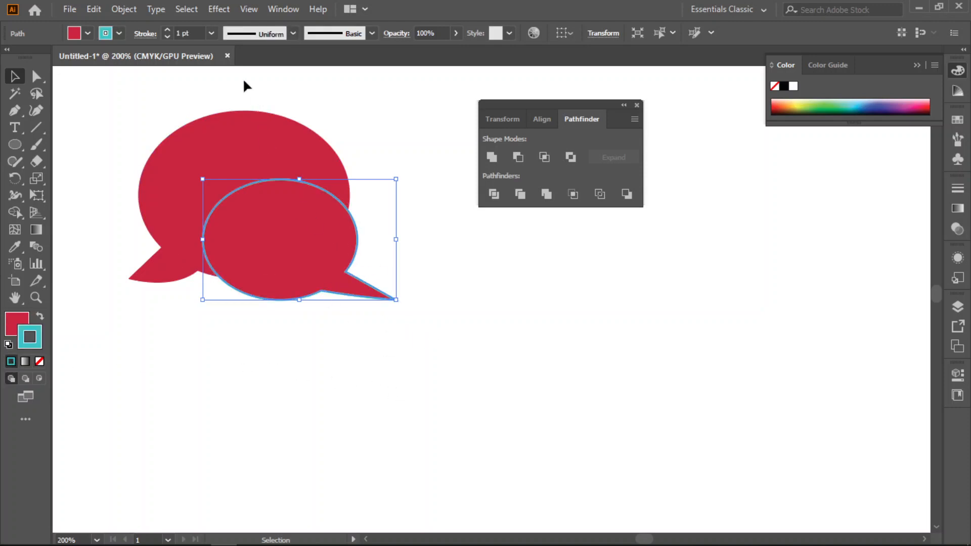
Set the small bubble's turquoise stroke weight to 4 pt and raise it to 5 pt
{"action": "left_click", "coordinate": [211, 33]}
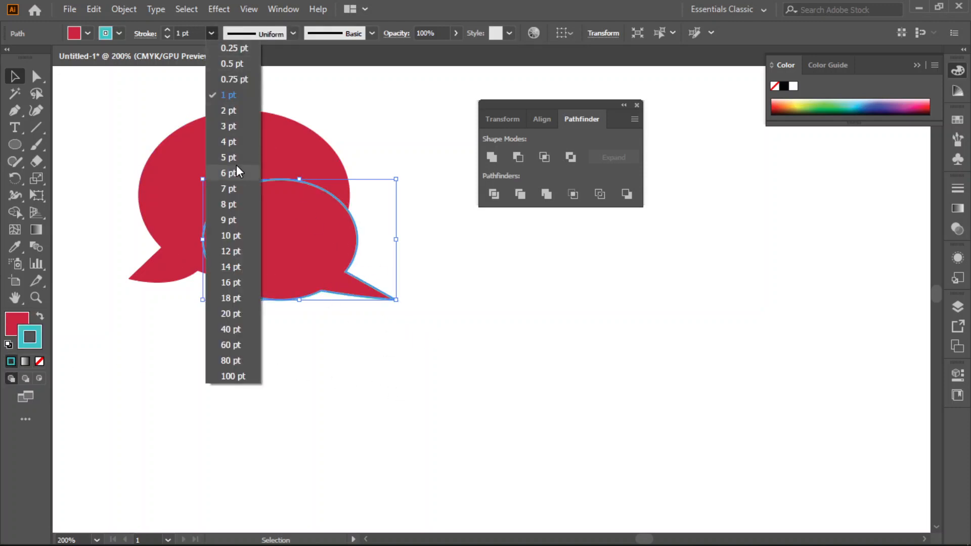
{"action": "left_click", "coordinate": [235, 144]}
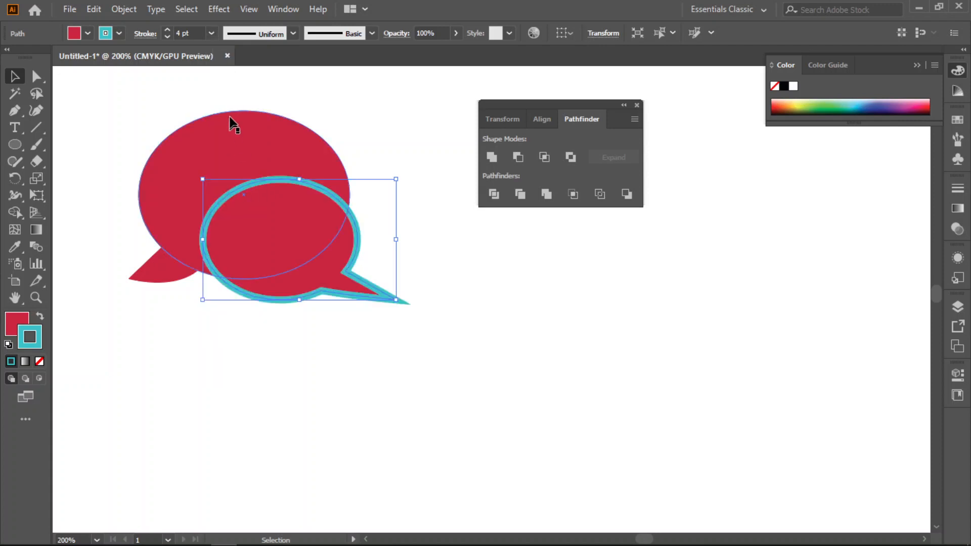
{"action": "left_click", "coordinate": [211, 33]}
{"action": "left_click", "coordinate": [214, 155]}
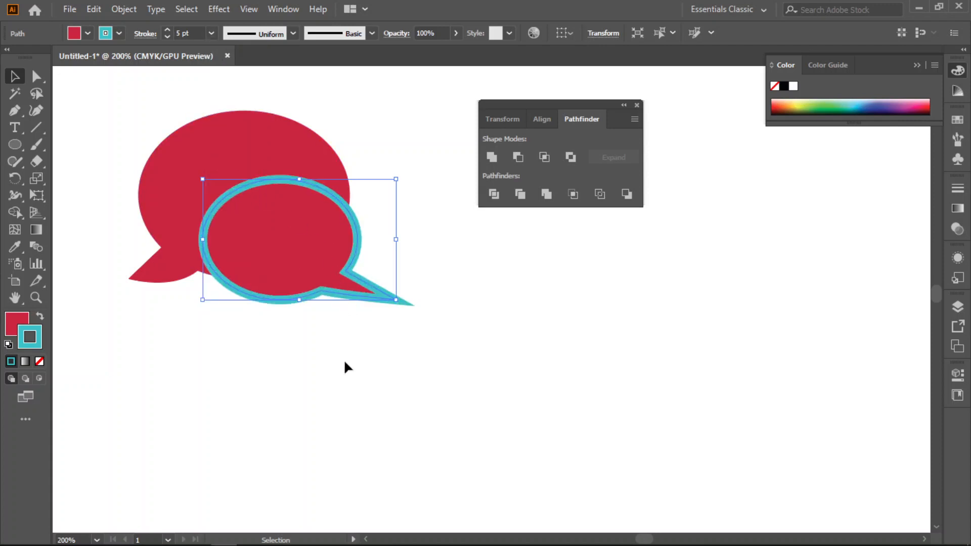
Move the small speech bubble slightly up over the large bubble and enlarge it from its tail corner
{"action": "left_click_drag", "start_coordinate": [314, 256], "coordinate": [305, 242]}
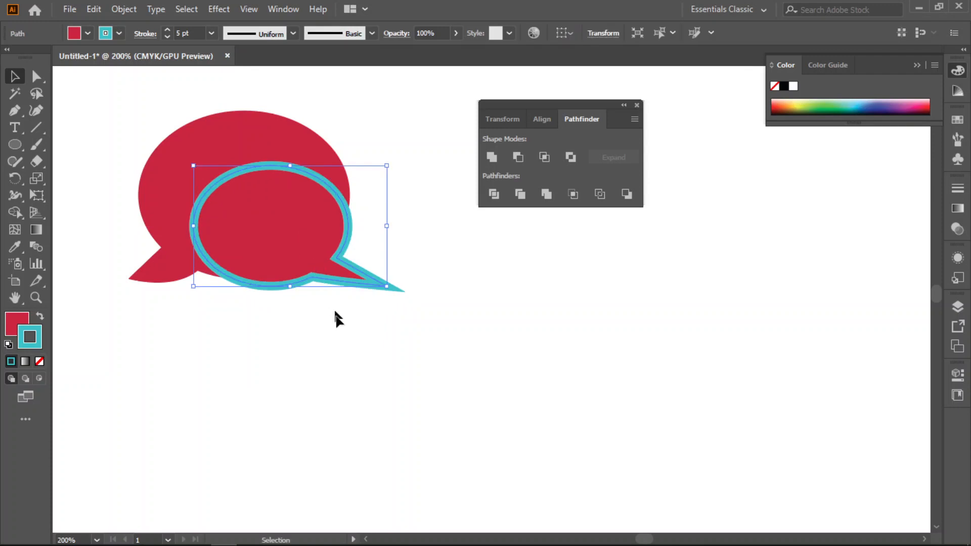
{"action": "left_click_drag", "start_coordinate": [386, 286], "coordinate": [405, 303]}
{"action": "left_click", "coordinate": [375, 374]}
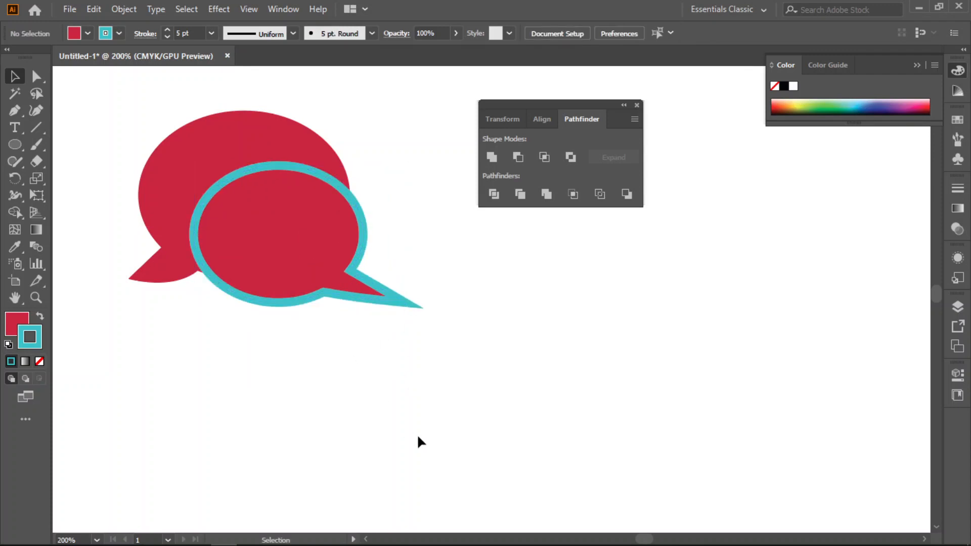
Align the small speech bubble's turquoise stroke to the outside of its path
{"action": "left_click", "coordinate": [302, 249]}
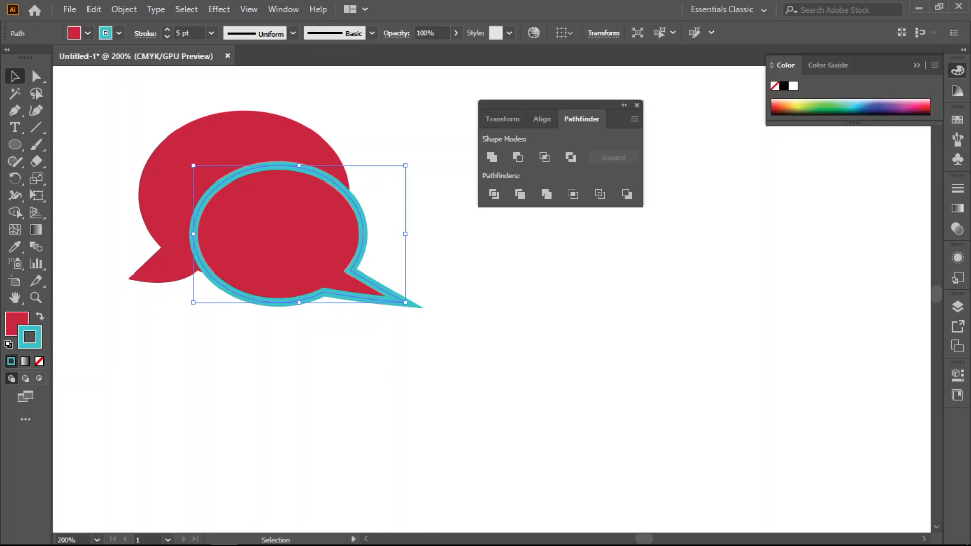
{"action": "left_click", "coordinate": [145, 33]}
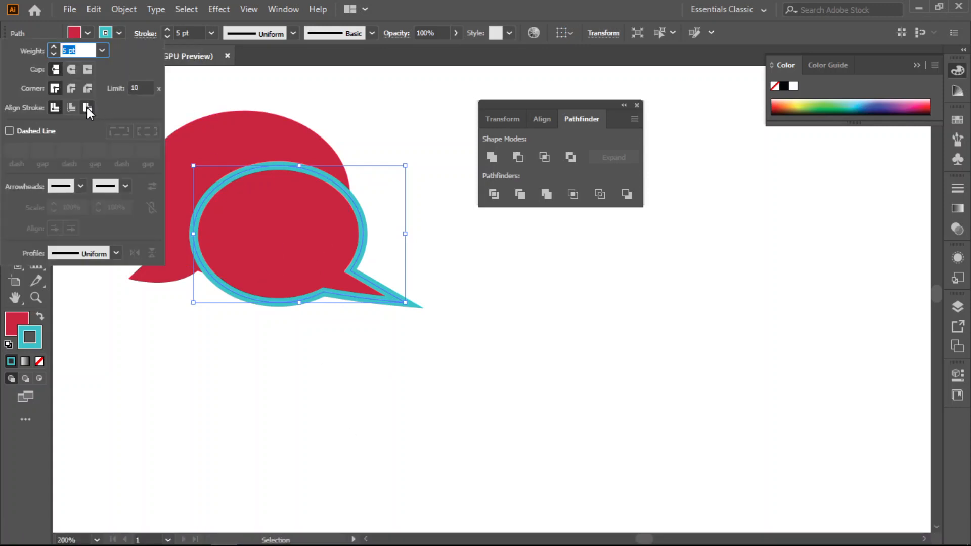
{"action": "left_click", "coordinate": [87, 107]}
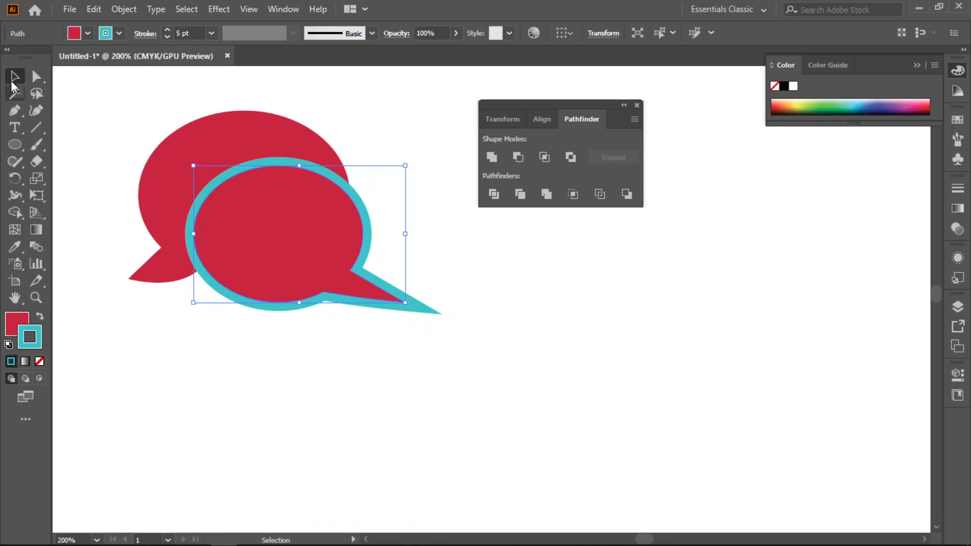
{"action": "left_click", "coordinate": [315, 439]}
{"action": "left_click", "coordinate": [324, 259]}
{"action": "left_click", "coordinate": [542, 324]}
Apply the Trim pathfinder to both overlapping speech bubbles and ungroup the result
{"action": "key", "text": "ctrl+a"}
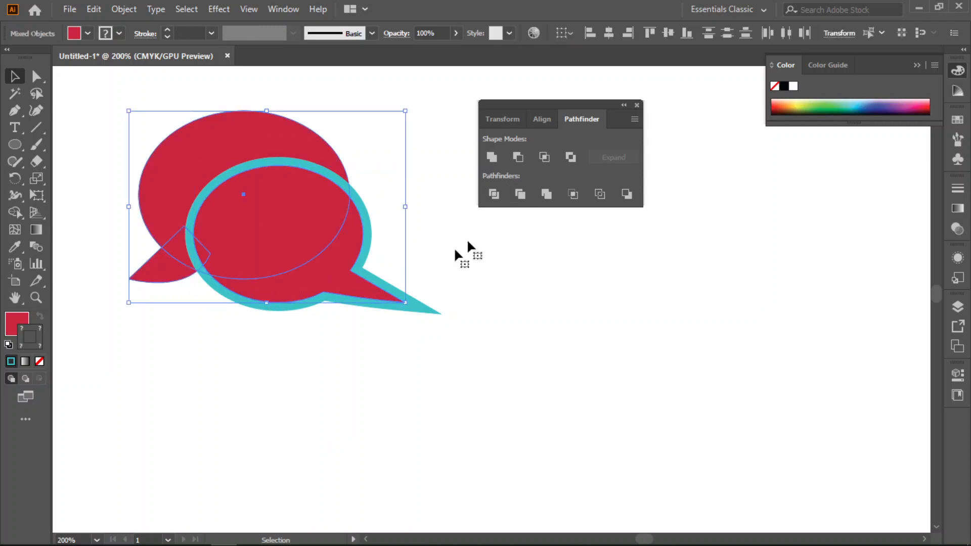
{"action": "left_click", "coordinate": [520, 194]}
{"action": "left_click", "coordinate": [579, 455]}
{"action": "left_click", "coordinate": [314, 223]}
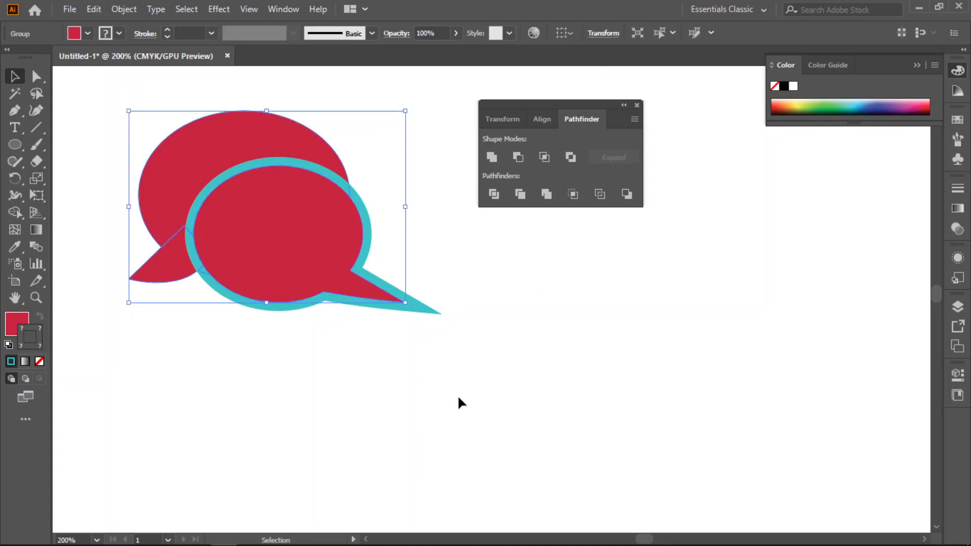
{"action": "right_click", "coordinate": [286, 156]}
{"action": "left_click", "coordinate": [358, 273]}
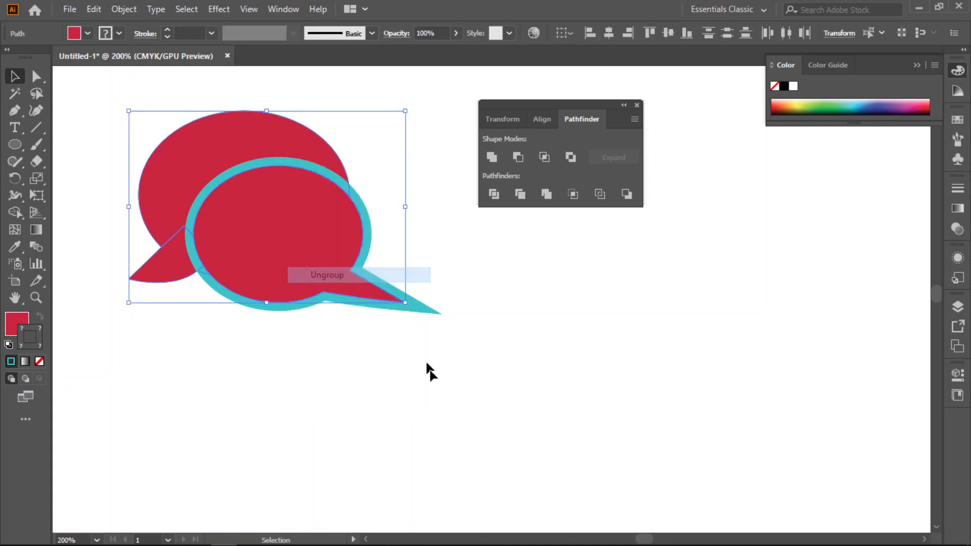
{"action": "left_click", "coordinate": [406, 326]}
Try to delete the turquoise stroke using a Magic Wand selection, and undo the deletion
{"action": "left_click", "coordinate": [372, 270]}
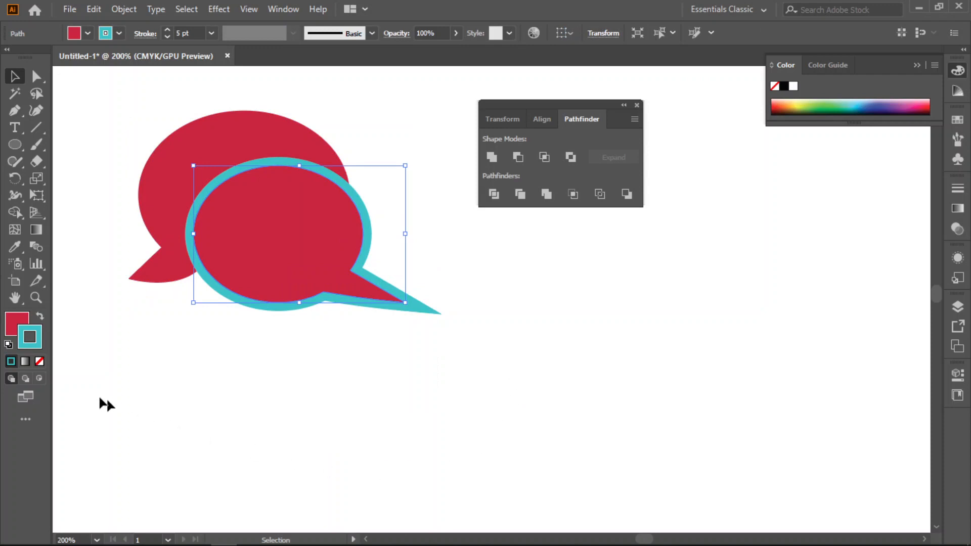
{"action": "left_click", "coordinate": [14, 93]}
{"action": "left_click", "coordinate": [430, 311]}
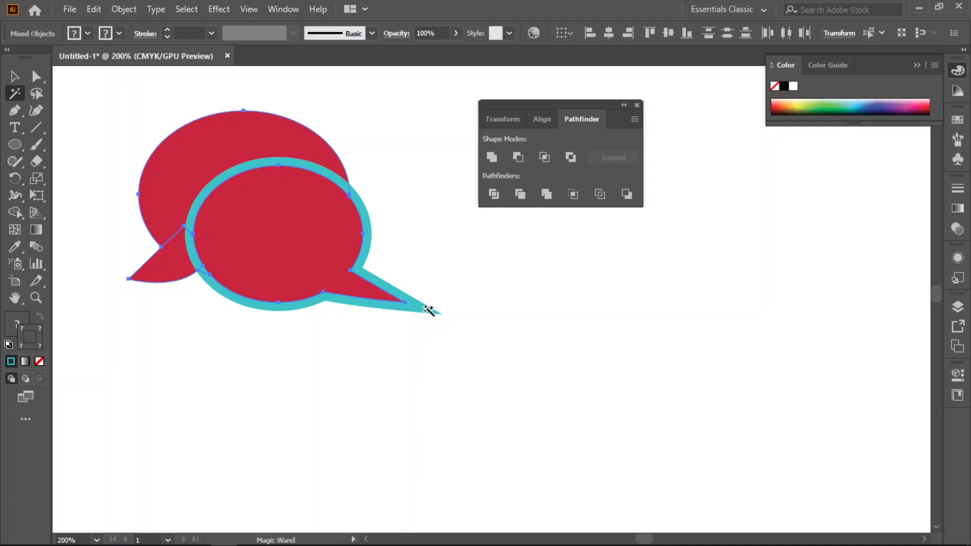
{"action": "key", "text": "Delete"}
{"action": "key", "text": "ctrl+z"}
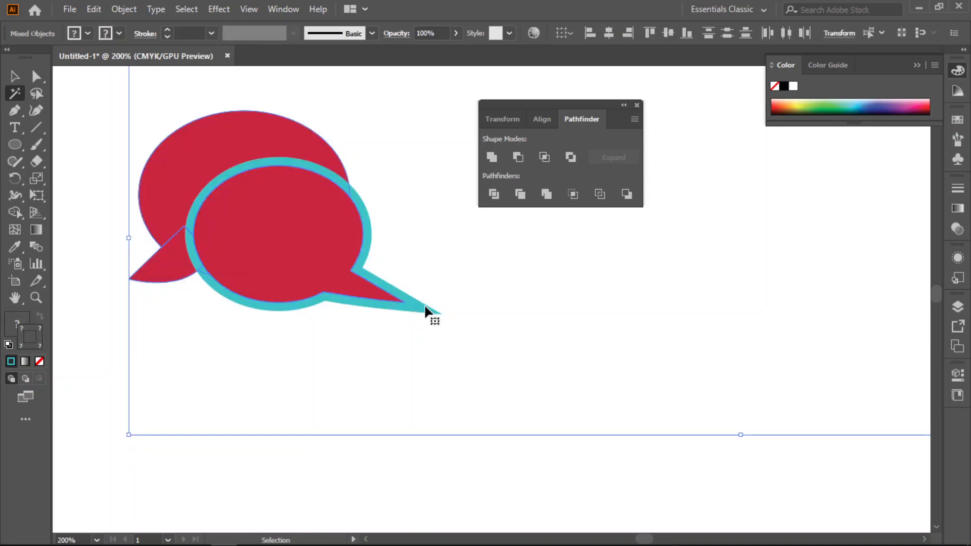
{"action": "left_click", "coordinate": [14, 76]}
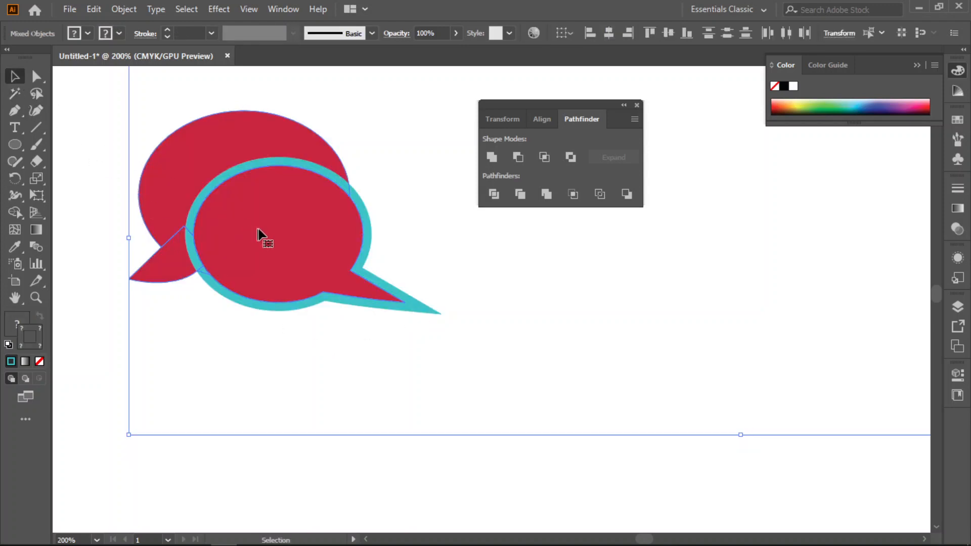
{"action": "left_click", "coordinate": [285, 493]}
Move the small stroked bubble down and away from the trimmed large bubble
{"action": "left_click", "coordinate": [293, 260]}
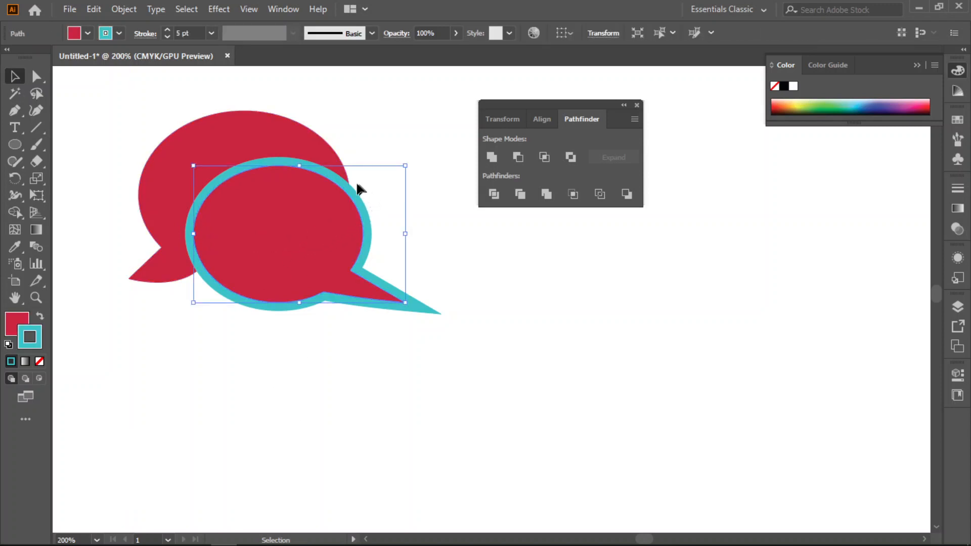
{"action": "left_click_drag", "start_coordinate": [306, 212], "coordinate": [395, 368]}
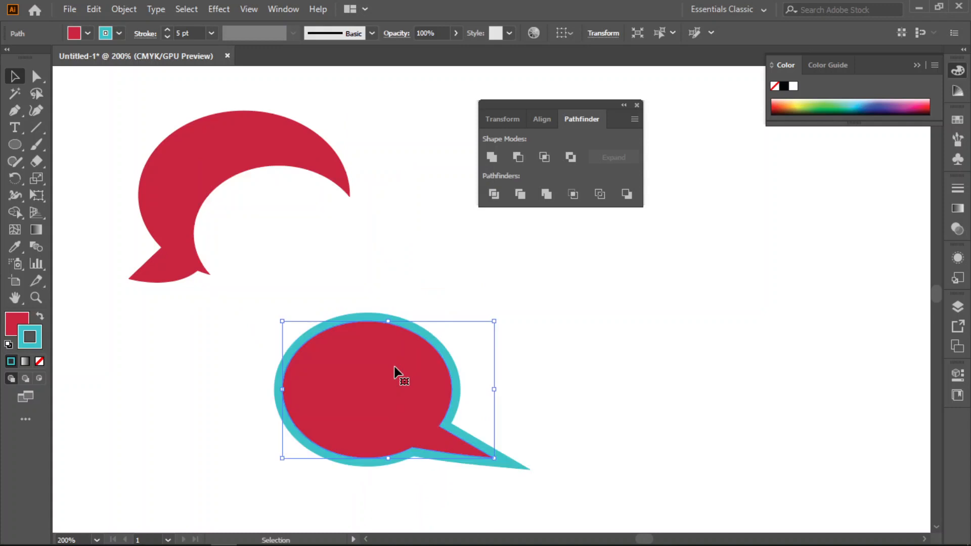
{"action": "left_click", "coordinate": [409, 246]}
Expand the appearance of the small speech bubble so its turquoise stroke becomes a filled shape
{"action": "left_click", "coordinate": [400, 324]}
{"action": "left_click_drag", "start_coordinate": [563, 299], "coordinate": [244, 439]}
{"action": "right_click", "coordinate": [372, 384]}
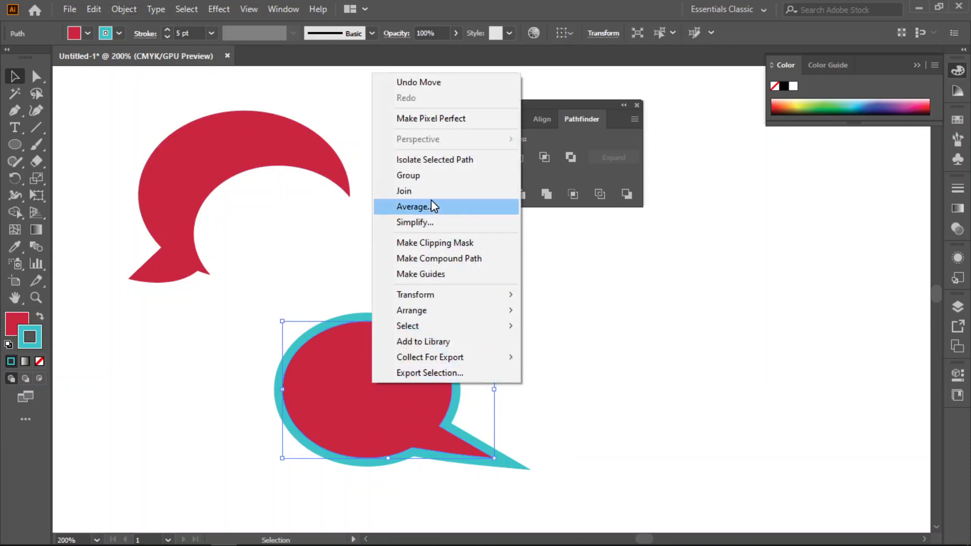
{"action": "left_click", "coordinate": [347, 393]}
{"action": "left_click_drag", "start_coordinate": [344, 266], "coordinate": [362, 333]}
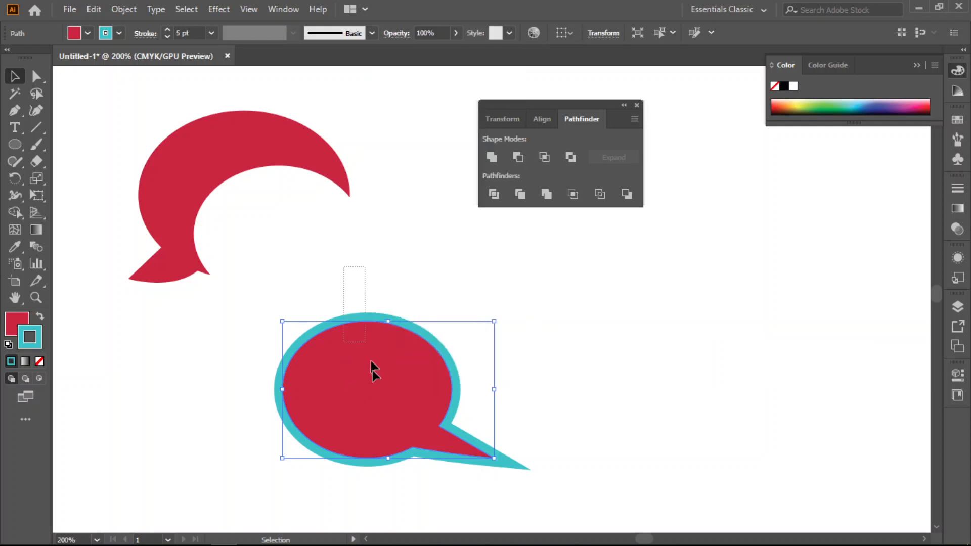
{"action": "left_click", "coordinate": [124, 10]}
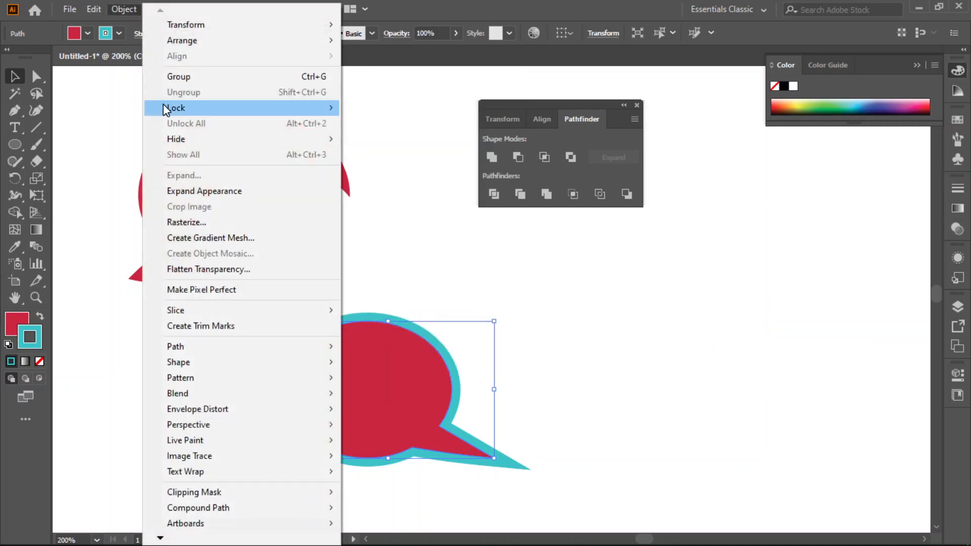
{"action": "left_click", "coordinate": [182, 191]}
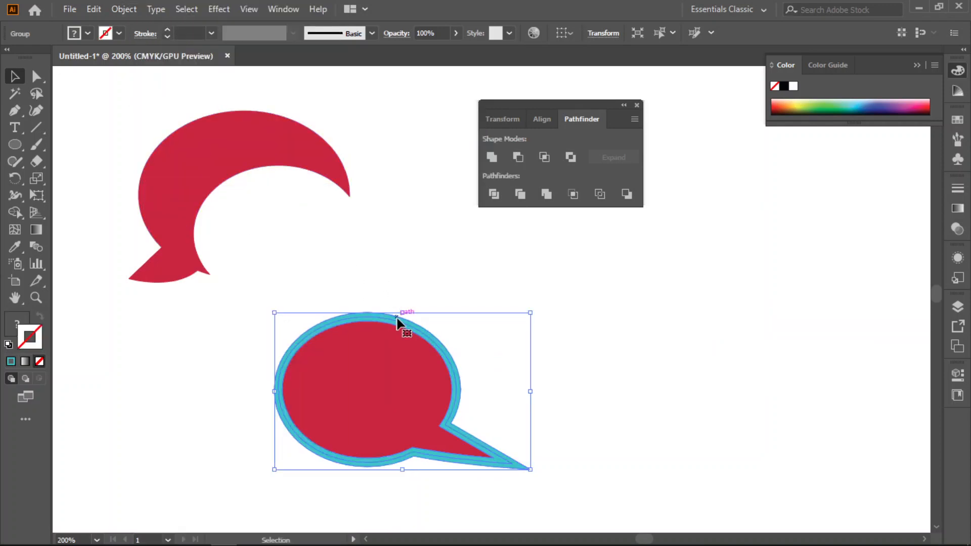
Apply the Trim pathfinder to the expanded small bubble and its turquoise outline
{"action": "left_click", "coordinate": [618, 354]}
{"action": "left_click_drag", "start_coordinate": [553, 303], "coordinate": [306, 448]}
{"action": "left_click", "coordinate": [525, 191]}
{"action": "left_click", "coordinate": [647, 330]}
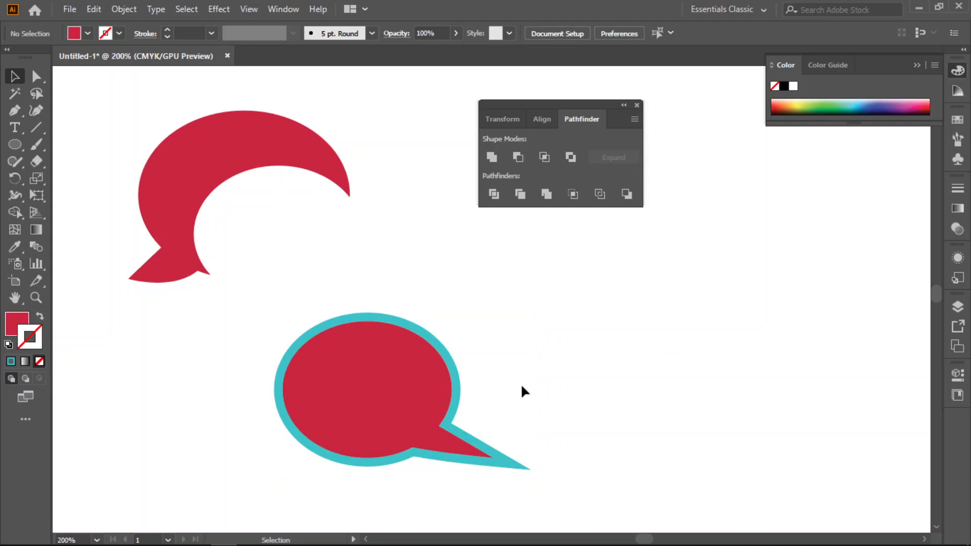
Select the small bubble's turquoise outline with the Magic Wand and delete it
{"action": "left_click_drag", "start_coordinate": [513, 297], "coordinate": [255, 452]}
{"action": "left_click", "coordinate": [176, 405]}
{"action": "left_click", "coordinate": [298, 342]}
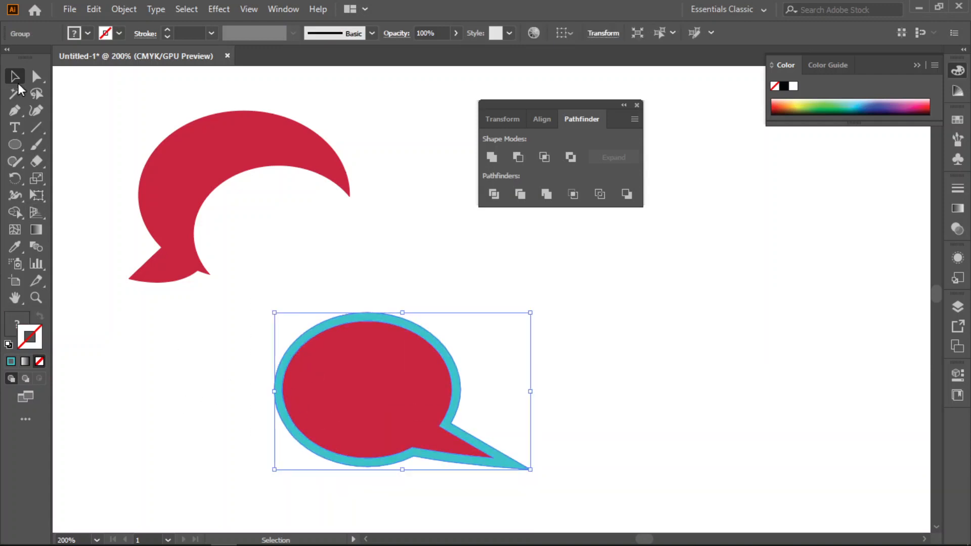
{"action": "left_click", "coordinate": [21, 96]}
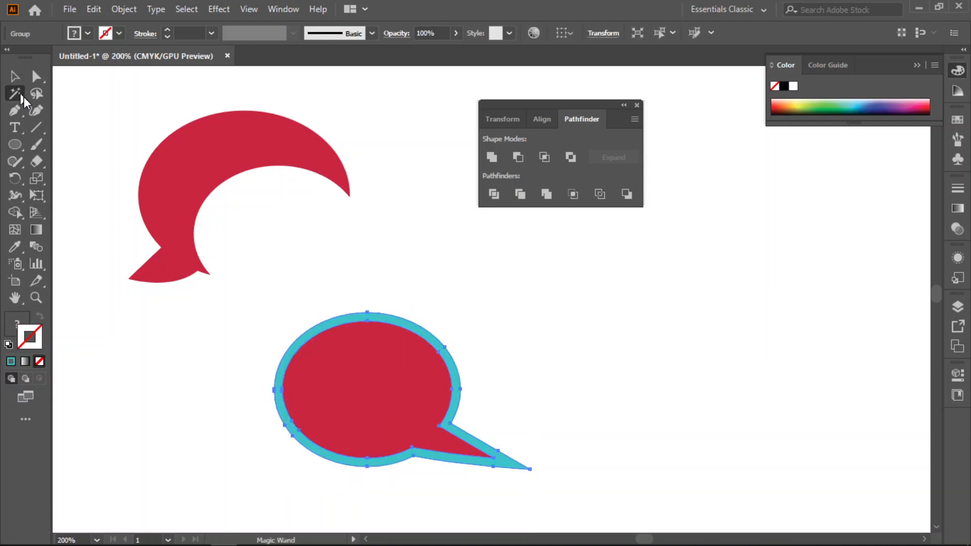
{"action": "scroll", "coordinate": [334, 321], "scroll_direction": "up", "scroll_amount": 1}
{"action": "scroll", "coordinate": [336, 324], "scroll_direction": "up", "scroll_amount": 1}
{"action": "left_click", "coordinate": [335, 323]}
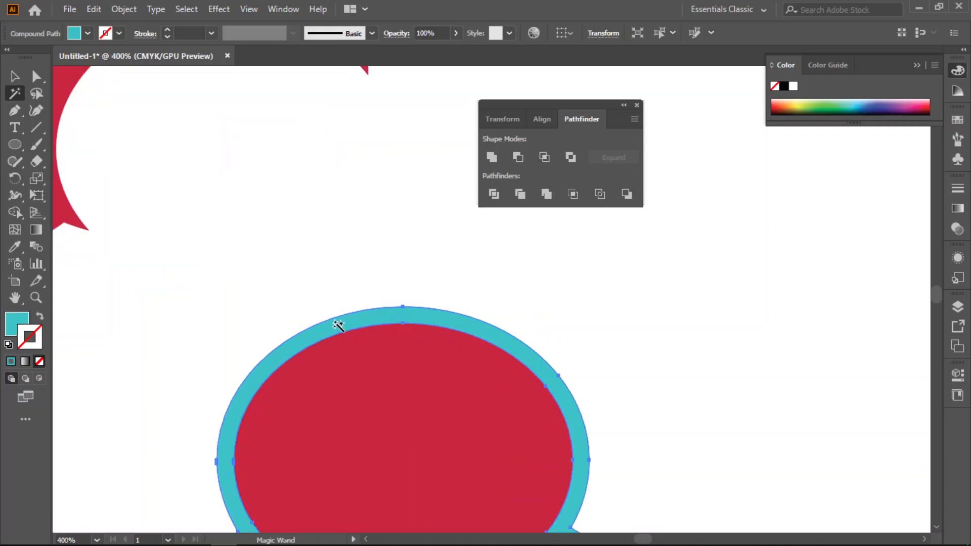
{"action": "key", "text": "Delete"}
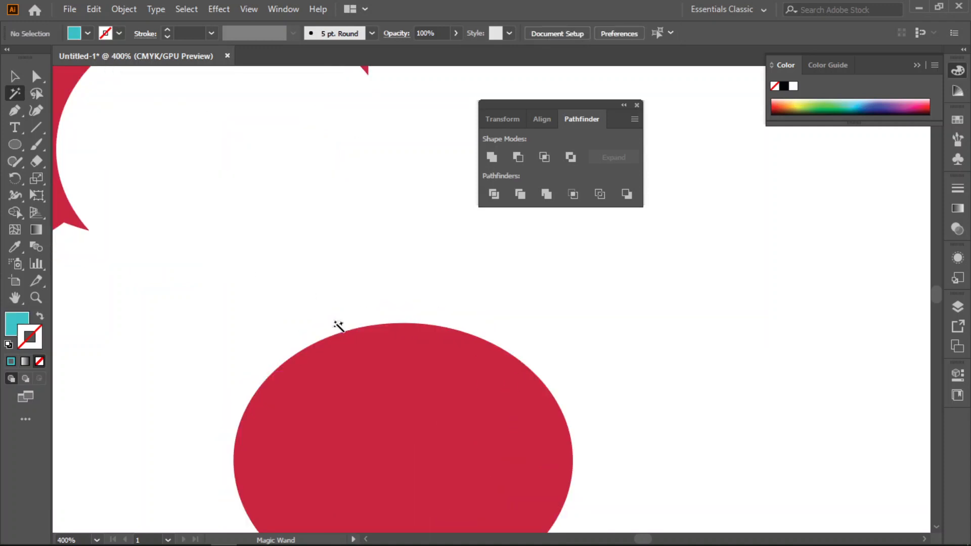
{"action": "scroll", "coordinate": [338, 326], "scroll_direction": "down", "scroll_amount": 3}
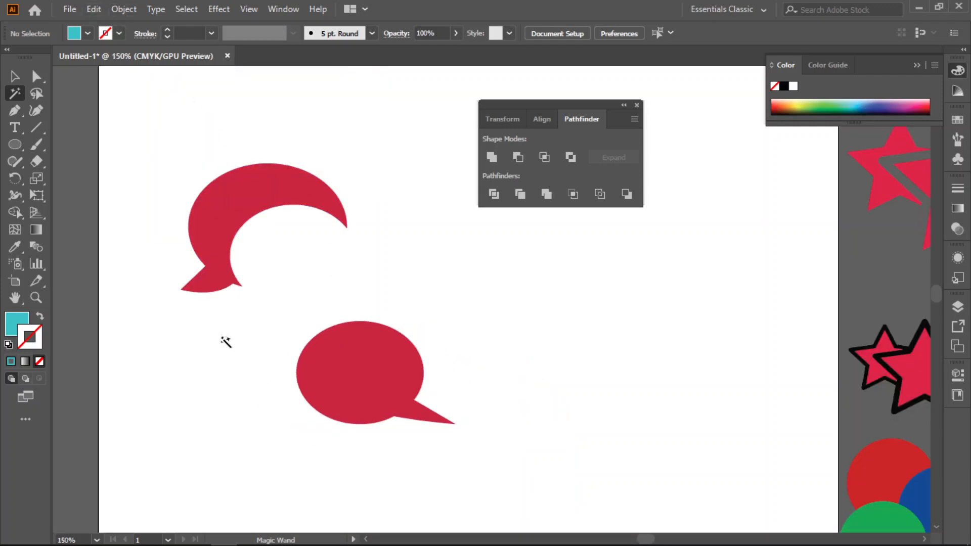
Move the crimson small bubble back into the large bubble's curved cutout
{"action": "key", "text": "v"}
{"action": "left_click_drag", "start_coordinate": [361, 360], "coordinate": [306, 250]}
{"action": "left_click", "coordinate": [432, 416]}
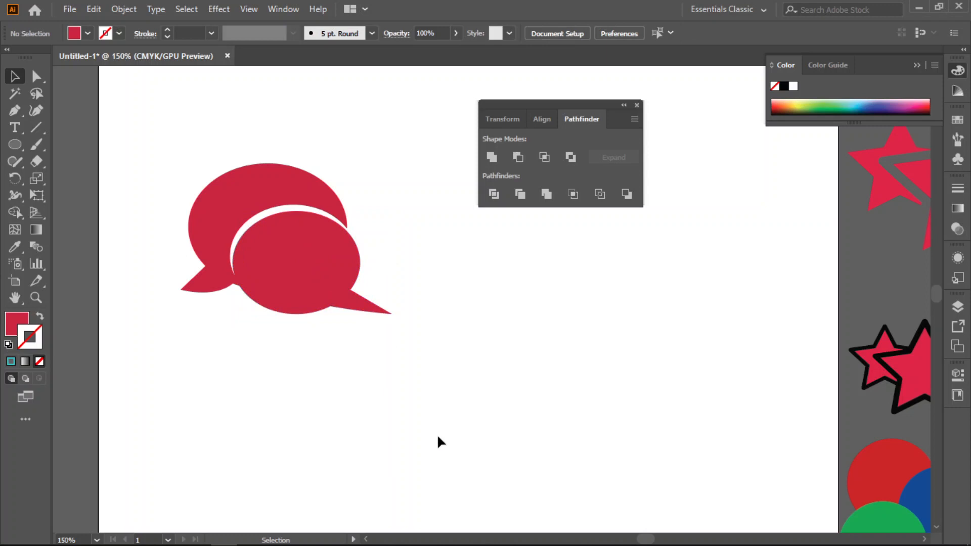
Scale the small bubble down and nudge it to leave a thin white gap along the large bubble's cutout
{"action": "left_click", "coordinate": [335, 289]}
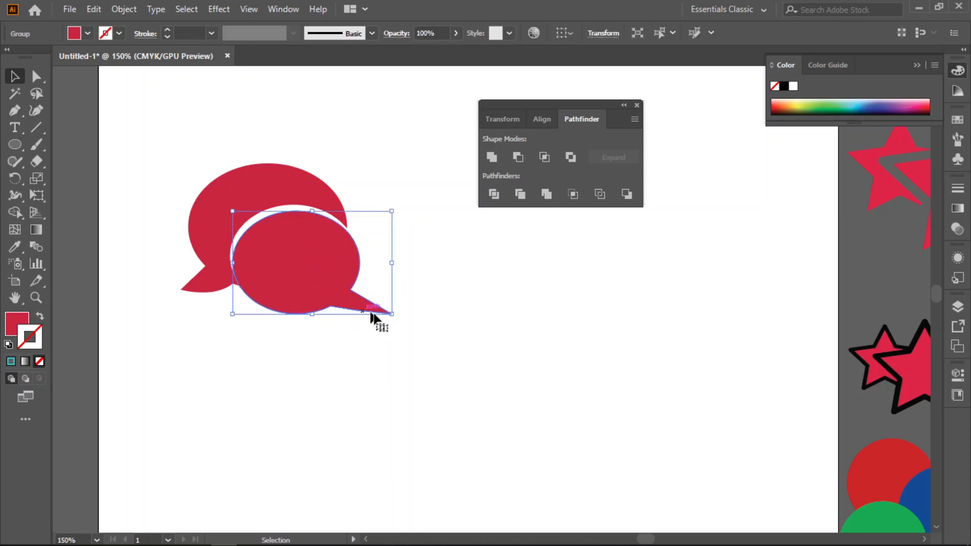
{"action": "left_click_drag", "start_coordinate": [391, 314], "coordinate": [375, 300]}
{"action": "left_click", "coordinate": [369, 386]}
{"action": "left_click_drag", "start_coordinate": [290, 265], "coordinate": [295, 262]}
{"action": "left_click", "coordinate": [397, 400]}
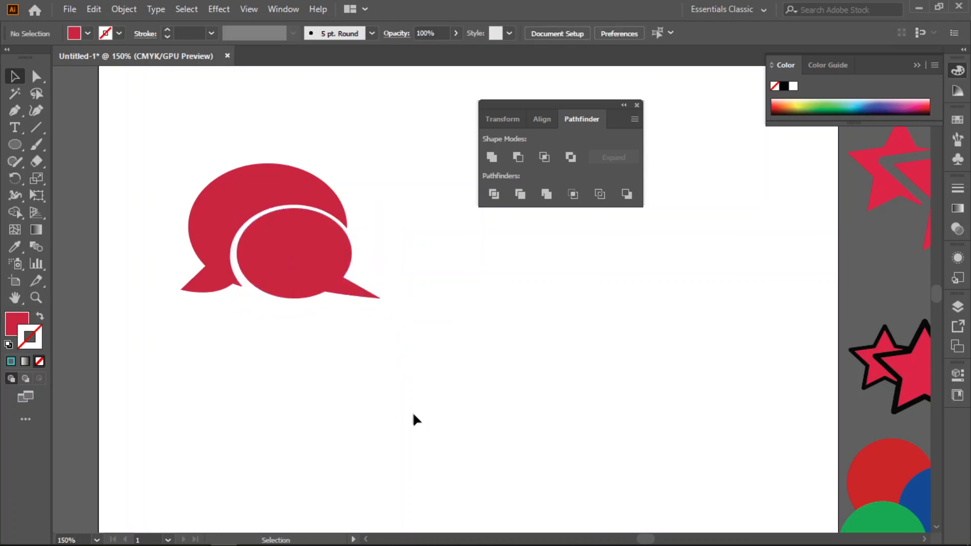
{"action": "left_click", "coordinate": [307, 267]}
{"action": "left_click", "coordinate": [378, 402]}
Try a white-to-black gradient on the strokes of both bubbles, and remove the stroke again
{"action": "left_click_drag", "start_coordinate": [392, 156], "coordinate": [187, 337]}
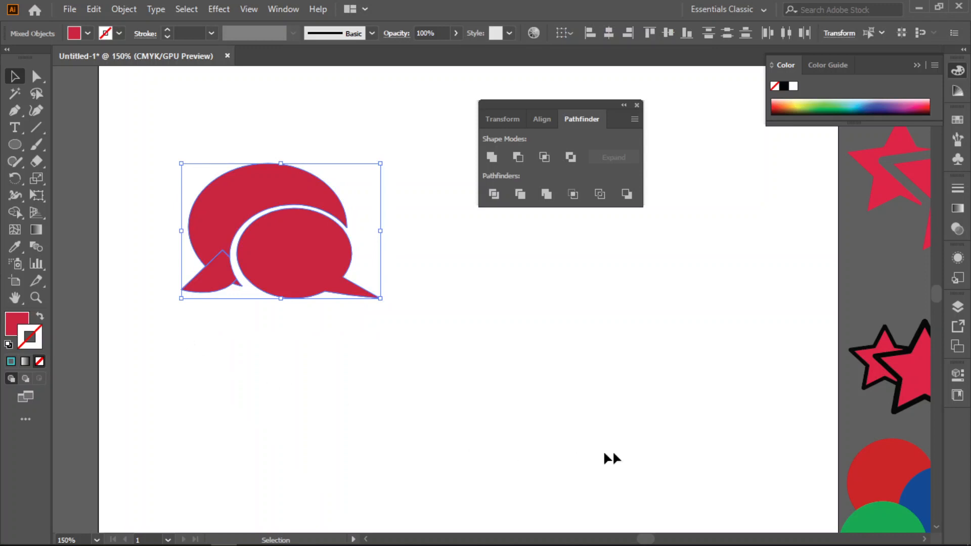
{"action": "left_click", "coordinate": [957, 208]}
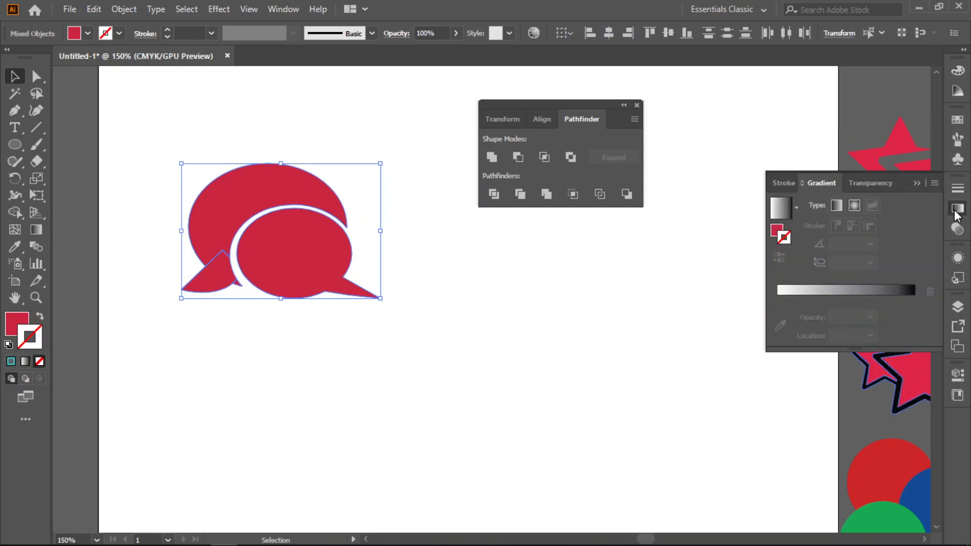
{"action": "left_click", "coordinate": [803, 309]}
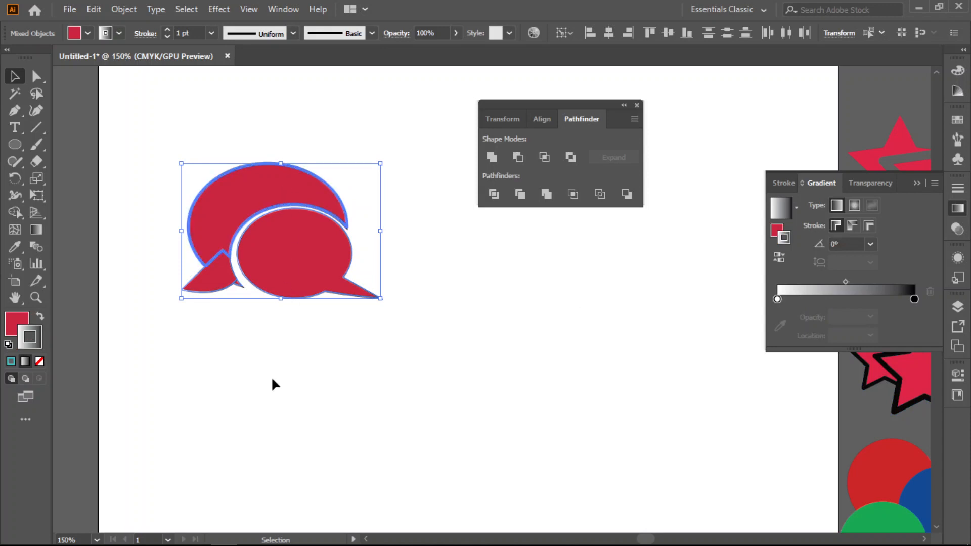
{"action": "key", "text": "a"}
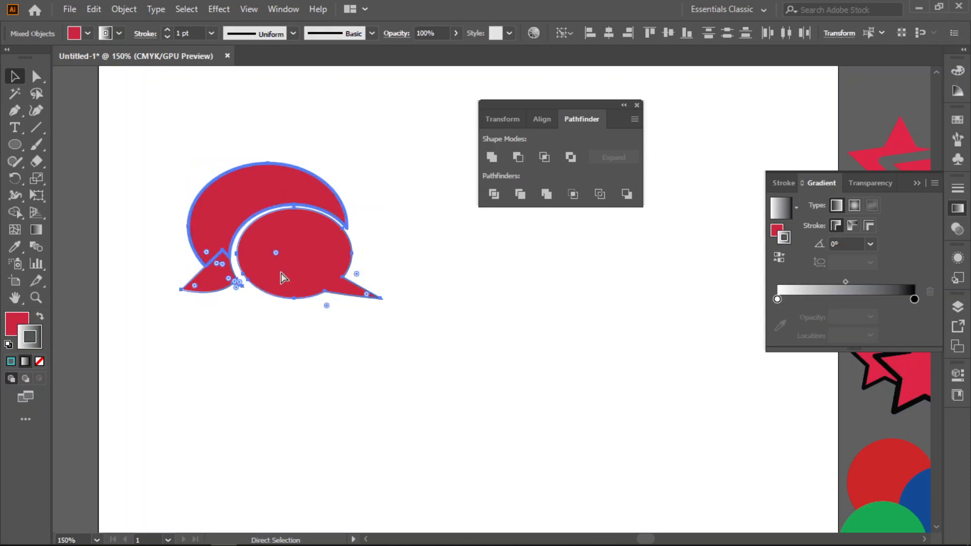
{"action": "key", "text": "slash"}
{"action": "key", "text": "v"}
Fill both speech bubbles with the linear white-to-black gradient
{"action": "left_click", "coordinate": [22, 318]}
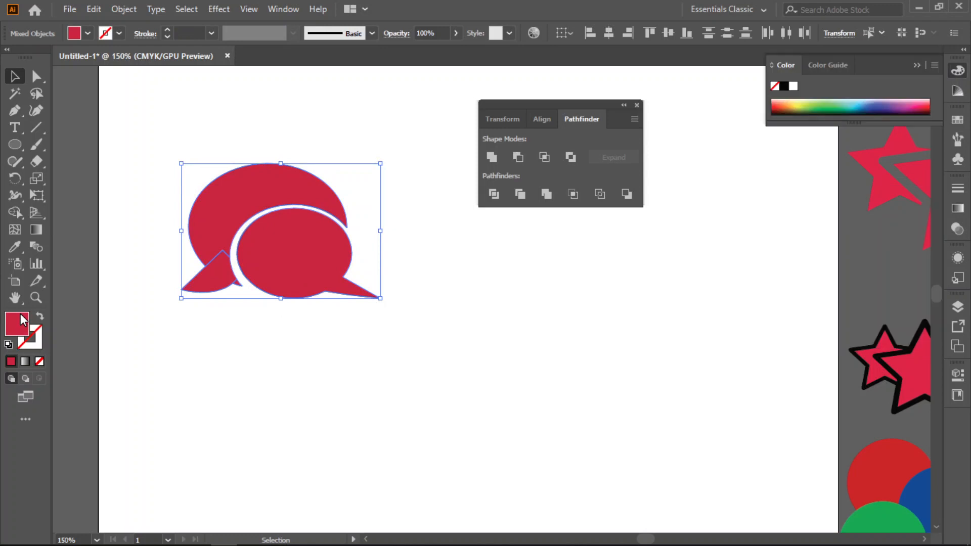
{"action": "left_click_drag", "start_coordinate": [396, 164], "coordinate": [158, 349]}
{"action": "left_click", "coordinate": [957, 209]}
{"action": "left_click", "coordinate": [790, 307]}
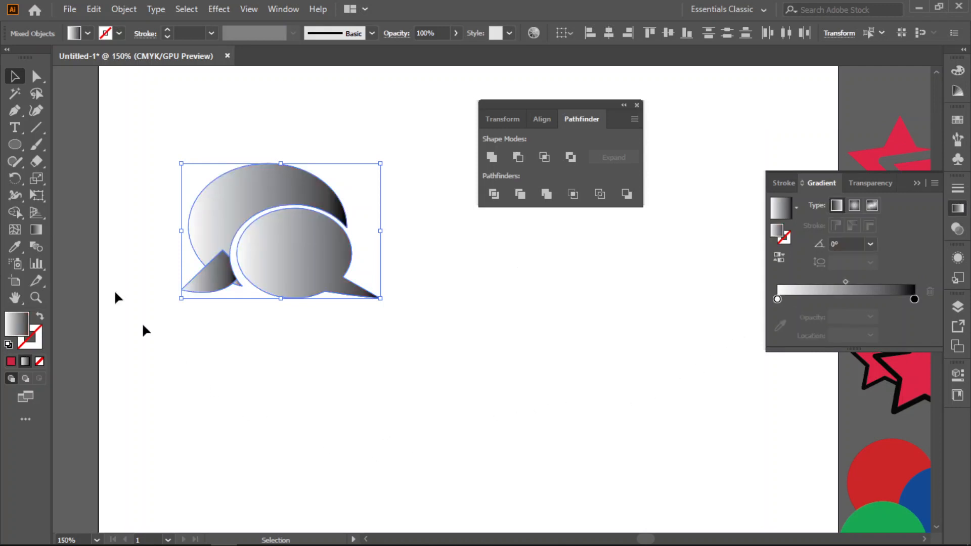
{"action": "left_click", "coordinate": [183, 130]}
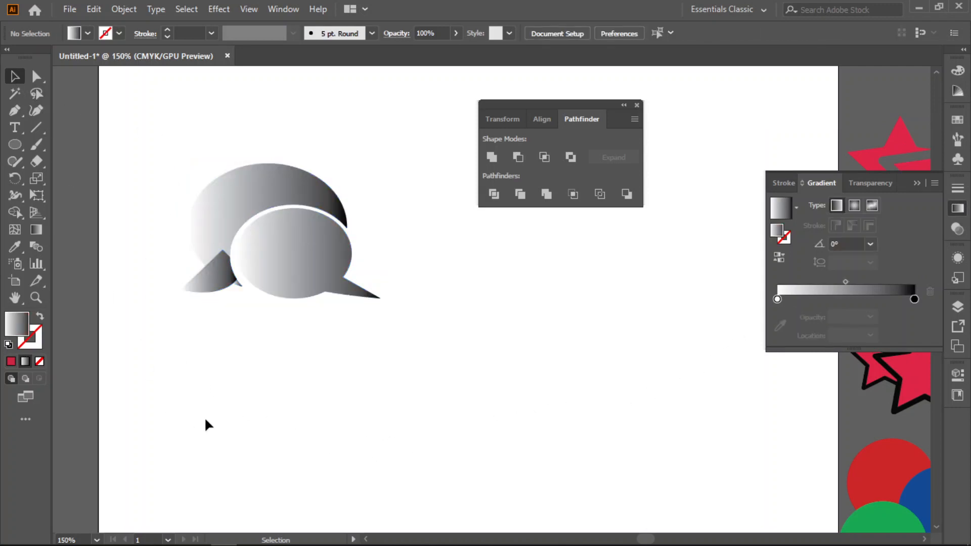
Send the large speech bubble's separate tail piece to the back
{"action": "left_click", "coordinate": [205, 282]}
{"action": "right_click", "coordinate": [205, 281]}
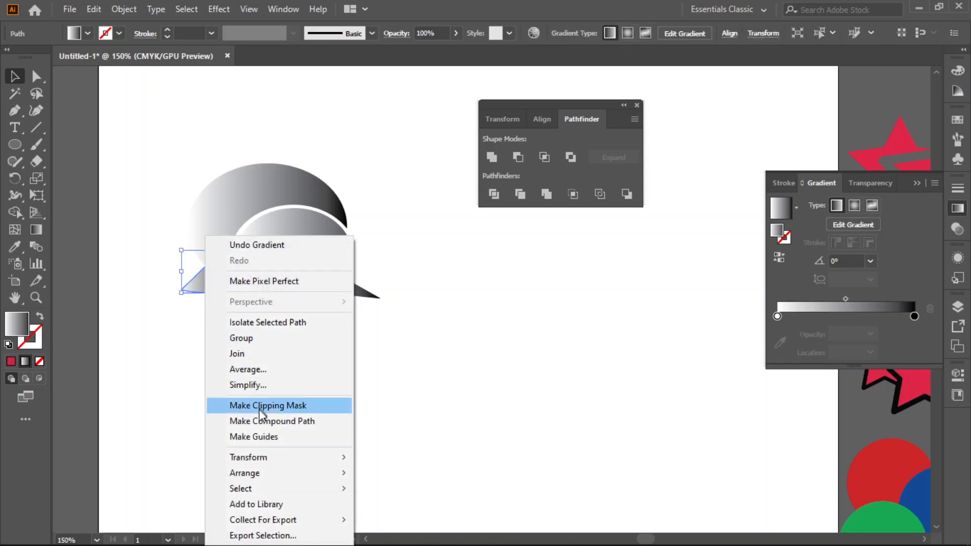
{"action": "mouse_move", "coordinate": [268, 472]}
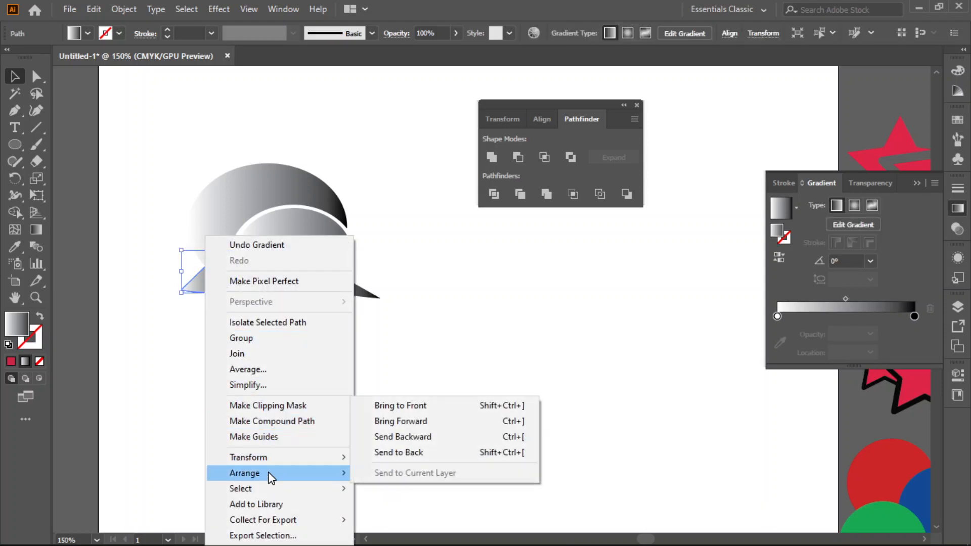
{"action": "left_click", "coordinate": [427, 461]}
{"action": "left_click", "coordinate": [304, 444]}
Try changing the stacking order of the large bubble body and its tail piece together
{"action": "left_click", "coordinate": [218, 234]}
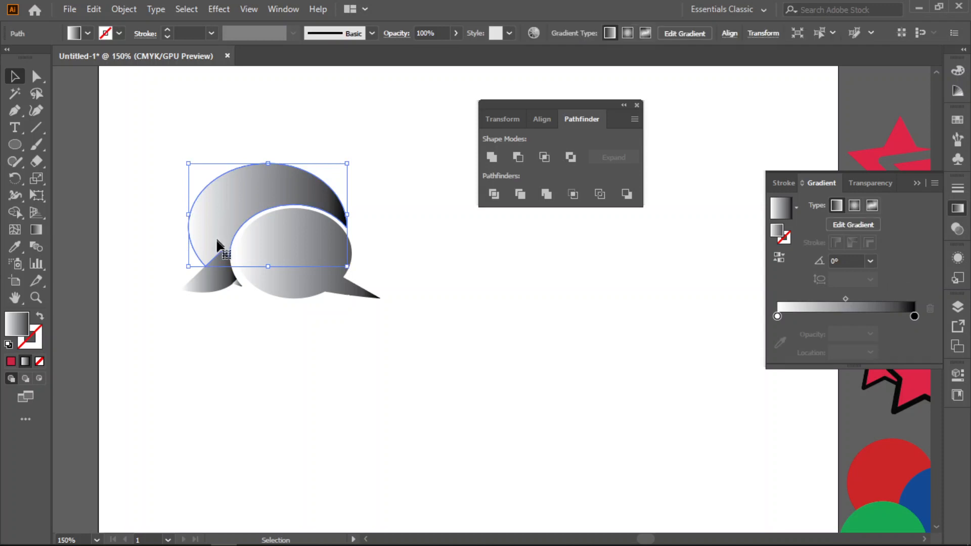
{"action": "left_click", "coordinate": [212, 286], "text": "shift"}
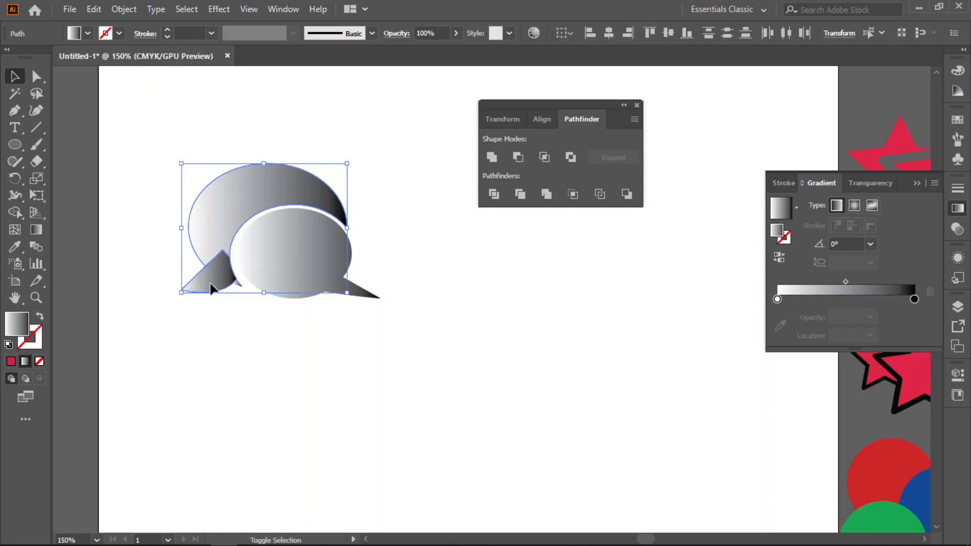
{"action": "right_click", "coordinate": [212, 202]}
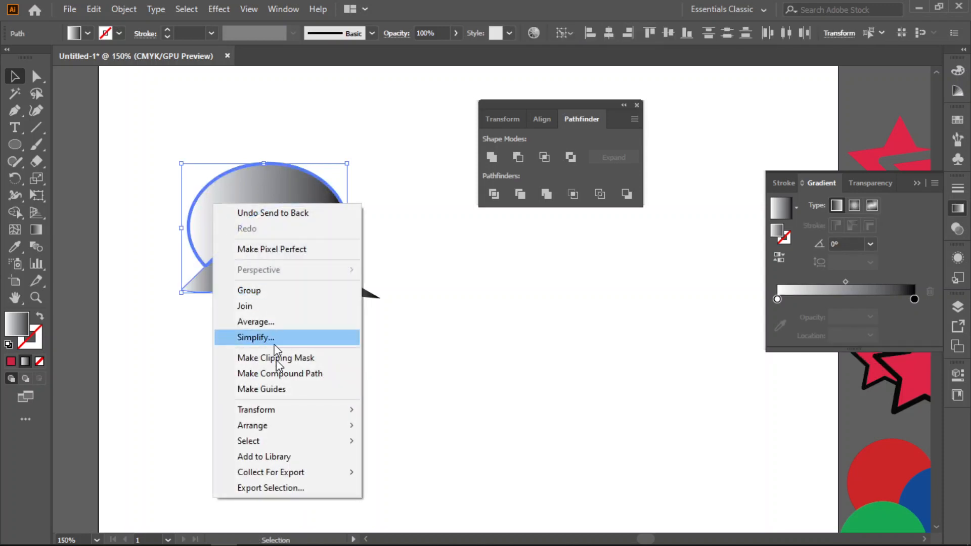
{"action": "mouse_move", "coordinate": [359, 430]}
{"action": "left_click", "coordinate": [399, 426]}
{"action": "left_click", "coordinate": [399, 427]}
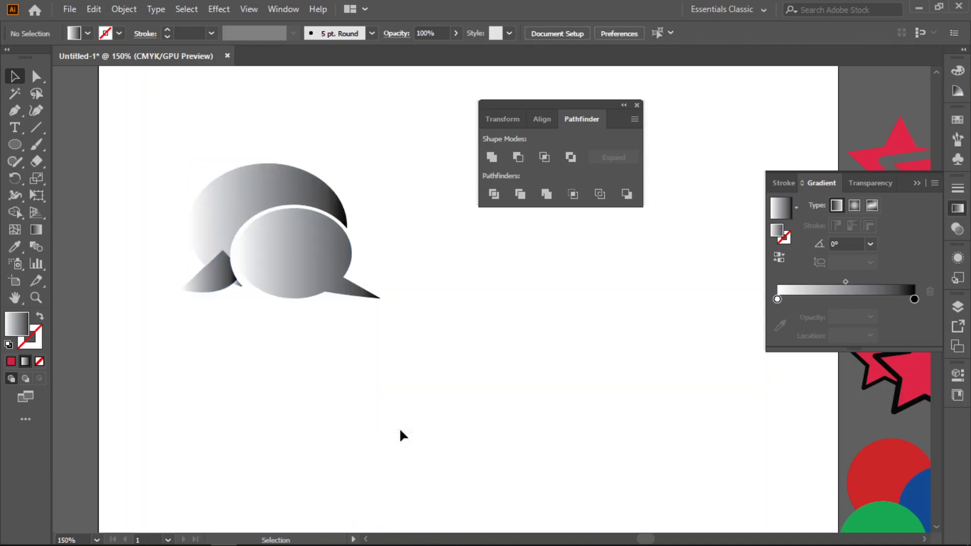
Move the small bubble aside and unite the large bubble body with its tail into one shape
{"action": "left_click_drag", "start_coordinate": [284, 243], "coordinate": [390, 348]}
{"action": "left_click", "coordinate": [217, 276]}
{"action": "left_click_drag", "start_coordinate": [368, 144], "coordinate": [152, 311]}
{"action": "left_click", "coordinate": [212, 283]}
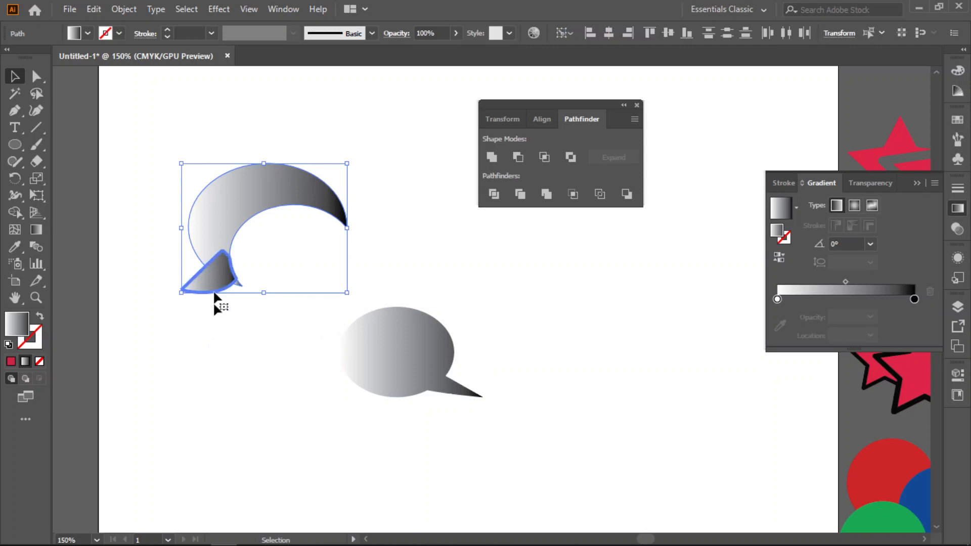
{"action": "left_click", "coordinate": [491, 157]}
{"action": "left_click", "coordinate": [461, 334]}
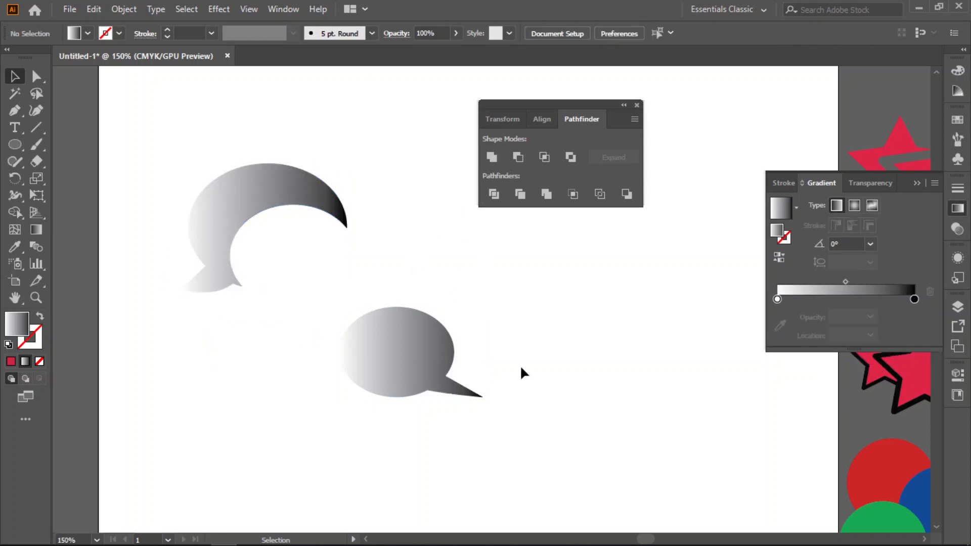
Move the small bubble back into the large bubble's cutout and fine-tune its position to leave a white gap
{"action": "left_click_drag", "start_coordinate": [397, 352], "coordinate": [294, 256]}
{"action": "left_click", "coordinate": [364, 133]}
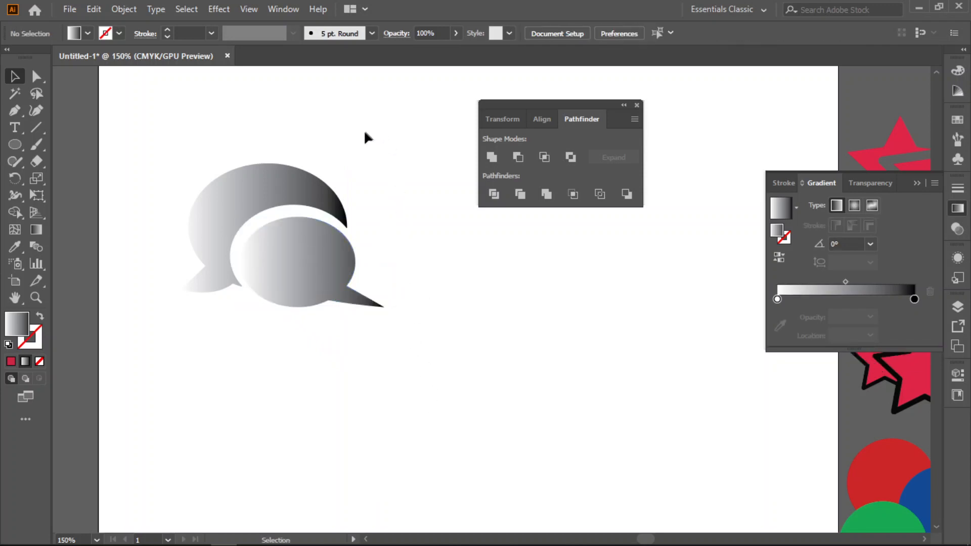
{"action": "left_click_drag", "start_coordinate": [306, 264], "coordinate": [305, 263]}
{"action": "left_click", "coordinate": [414, 143]}
Select the large bubble and float the Gradient, Swatches and Color panels beside the artwork
{"action": "left_click", "coordinate": [281, 173]}
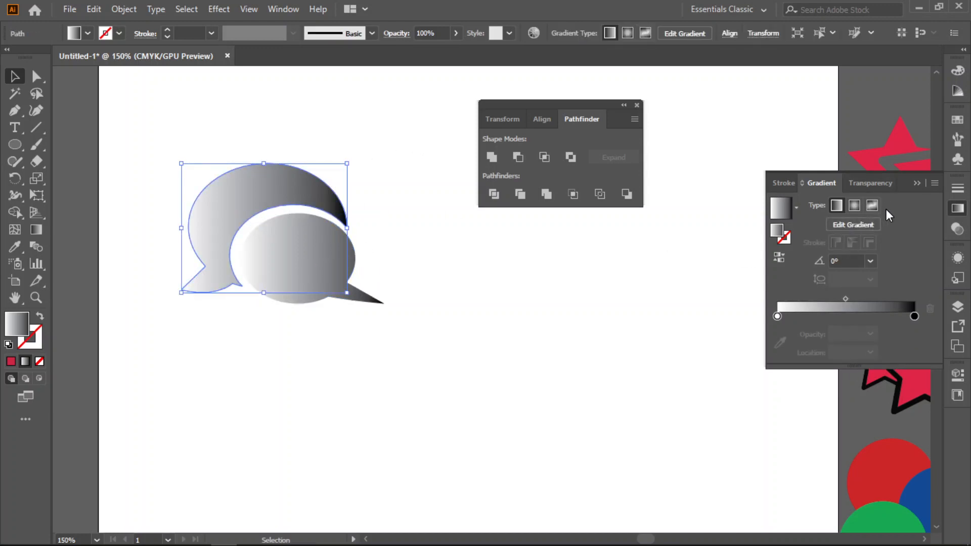
{"action": "left_click", "coordinate": [965, 120]}
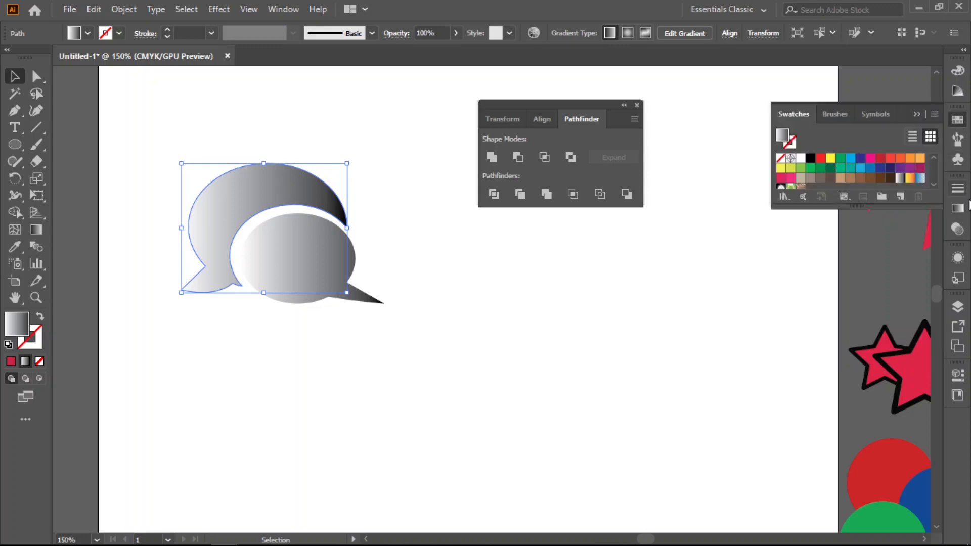
{"action": "left_click", "coordinate": [957, 208]}
{"action": "left_click_drag", "start_coordinate": [832, 184], "coordinate": [750, 312]}
{"action": "left_click", "coordinate": [956, 121]}
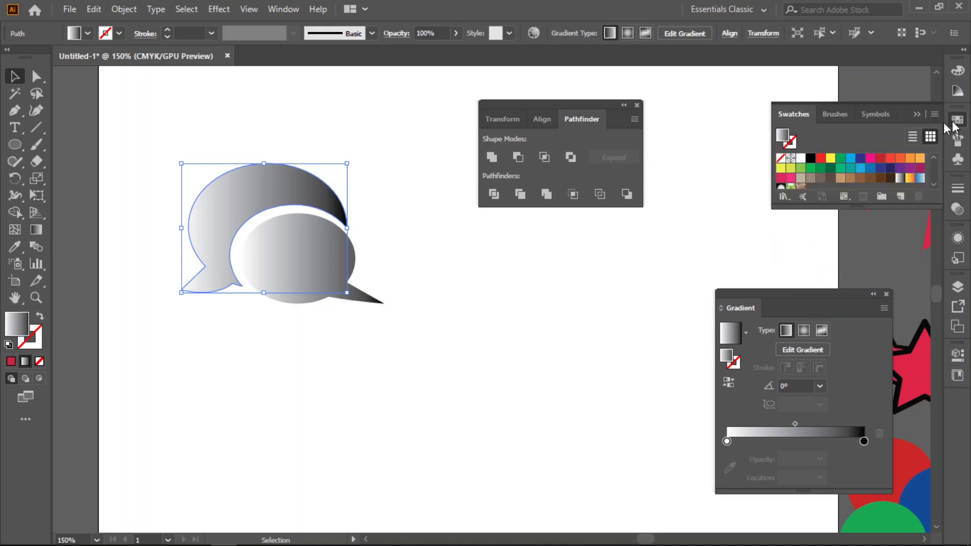
{"action": "left_click_drag", "start_coordinate": [798, 121], "coordinate": [760, 185]}
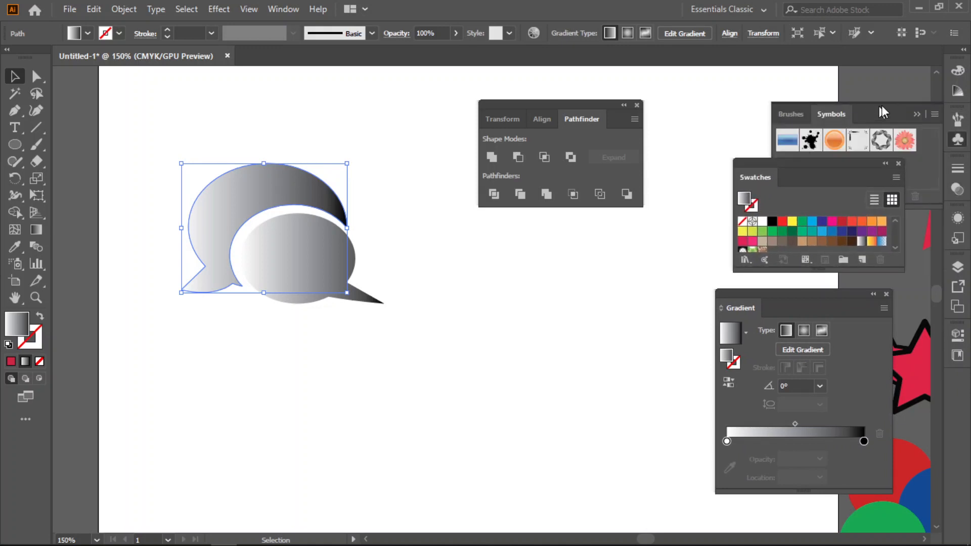
{"action": "left_click", "coordinate": [917, 114]}
{"action": "left_click", "coordinate": [958, 71]}
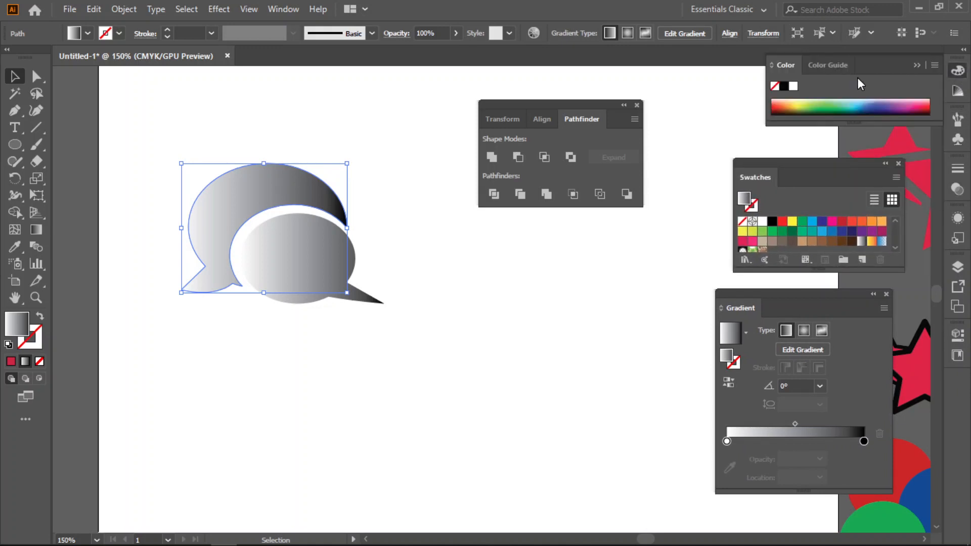
{"action": "left_click_drag", "start_coordinate": [787, 70], "coordinate": [750, 87]}
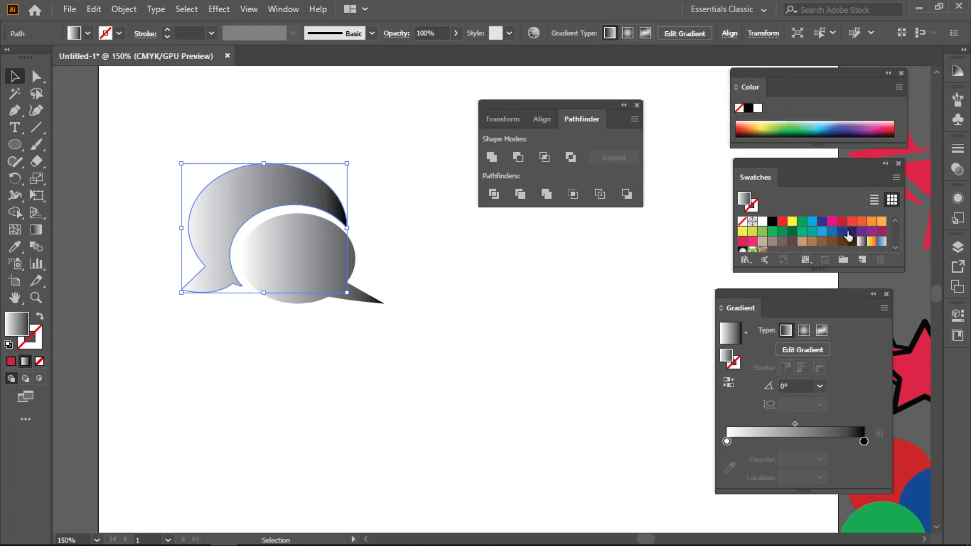
Recolor the large bubble's gradient stops purple and add a middle stop at 40.61% in magenta with C 18, M 100, Y 8
{"action": "left_click_drag", "start_coordinate": [871, 232], "coordinate": [849, 443]}
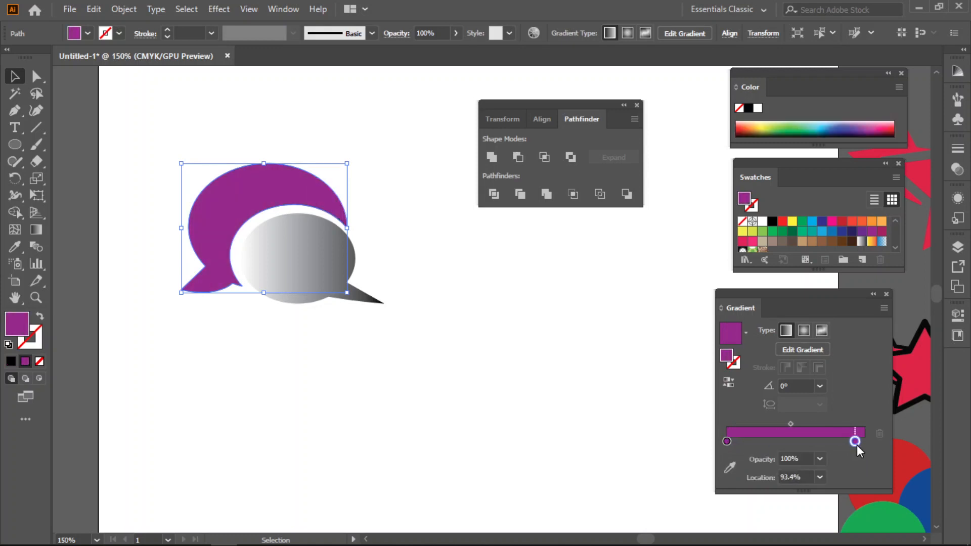
{"action": "left_click_drag", "start_coordinate": [726, 441], "coordinate": [783, 442]}
{"action": "left_click", "coordinate": [899, 87]}
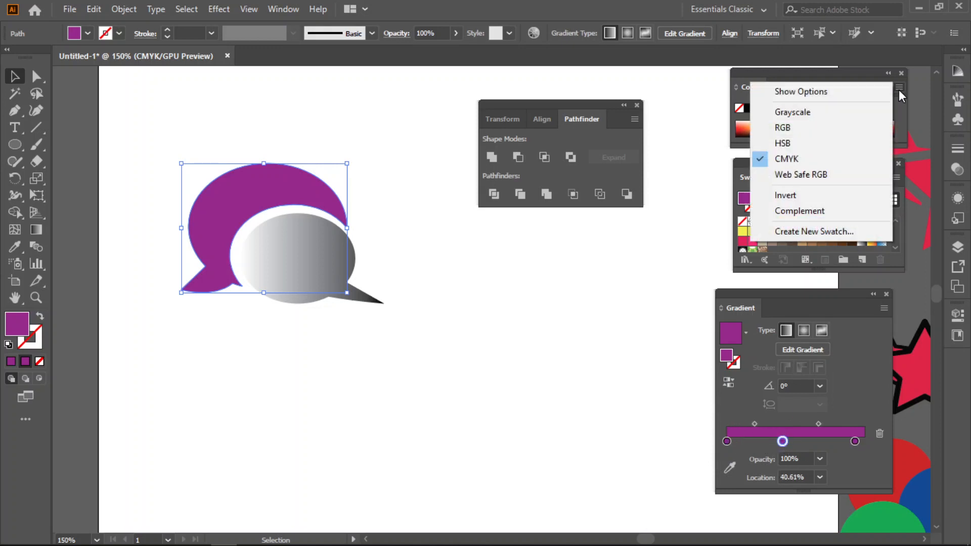
{"action": "left_click", "coordinate": [819, 92]}
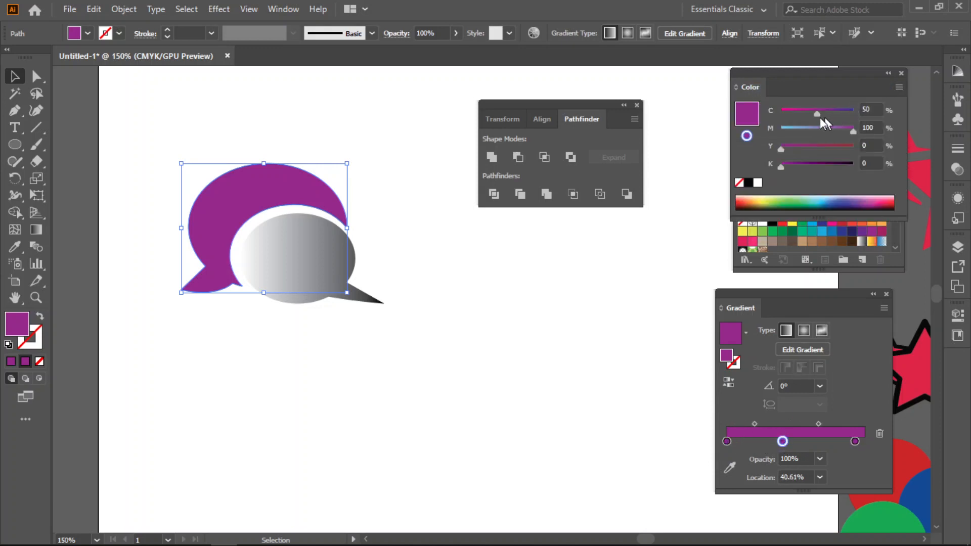
{"action": "left_click_drag", "start_coordinate": [816, 112], "coordinate": [793, 116]}
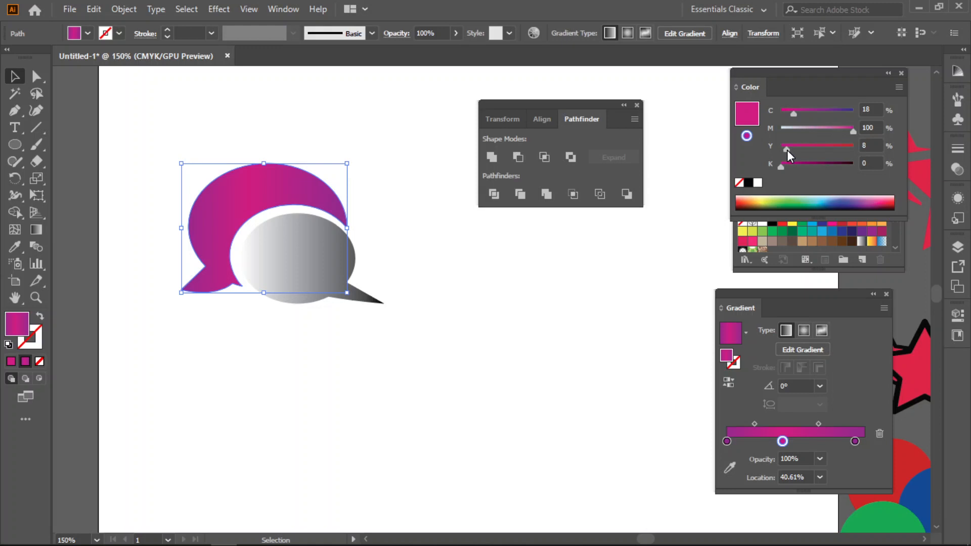
Reposition the large bubble's gradient stops, with the first at 8.63%, the magenta one near the middle and the last at 91.88%
{"action": "left_click_drag", "start_coordinate": [777, 437], "coordinate": [782, 442]}
{"action": "left_click_drag", "start_coordinate": [727, 441], "coordinate": [737, 441]}
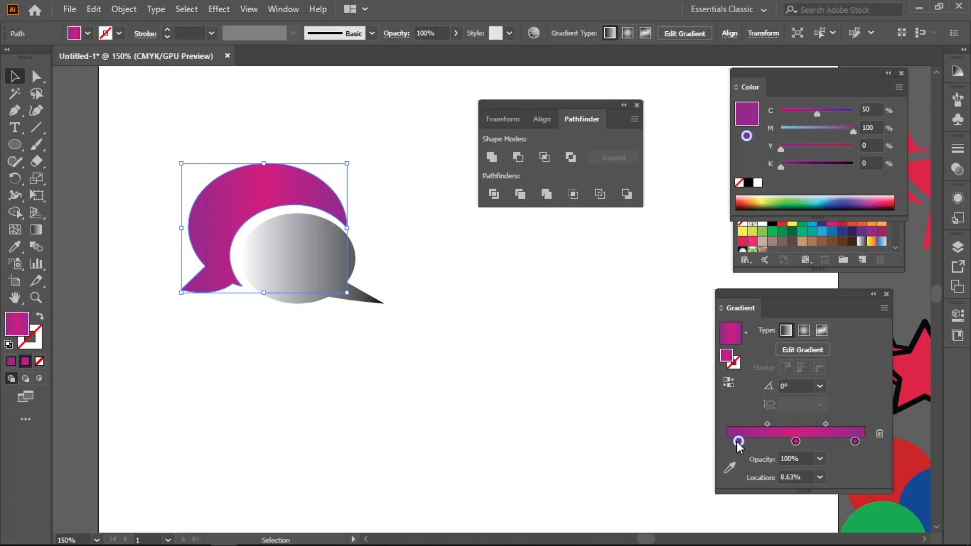
{"action": "left_click_drag", "start_coordinate": [854, 444], "coordinate": [853, 444]}
Copy the large bubble's purple-magenta gradient onto the small bubble with the Eyedropper
{"action": "left_click", "coordinate": [272, 238]}
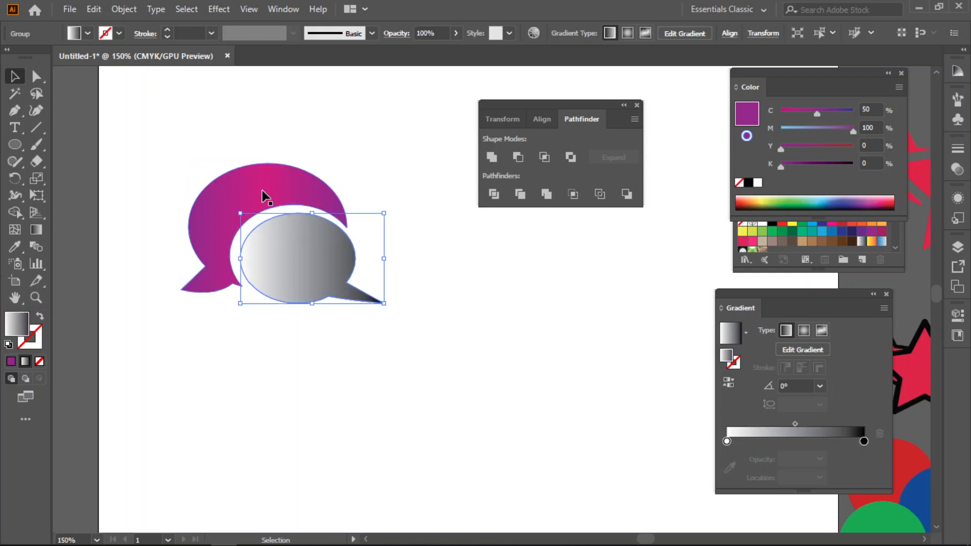
{"action": "left_click", "coordinate": [15, 247]}
{"action": "left_click", "coordinate": [241, 212]}
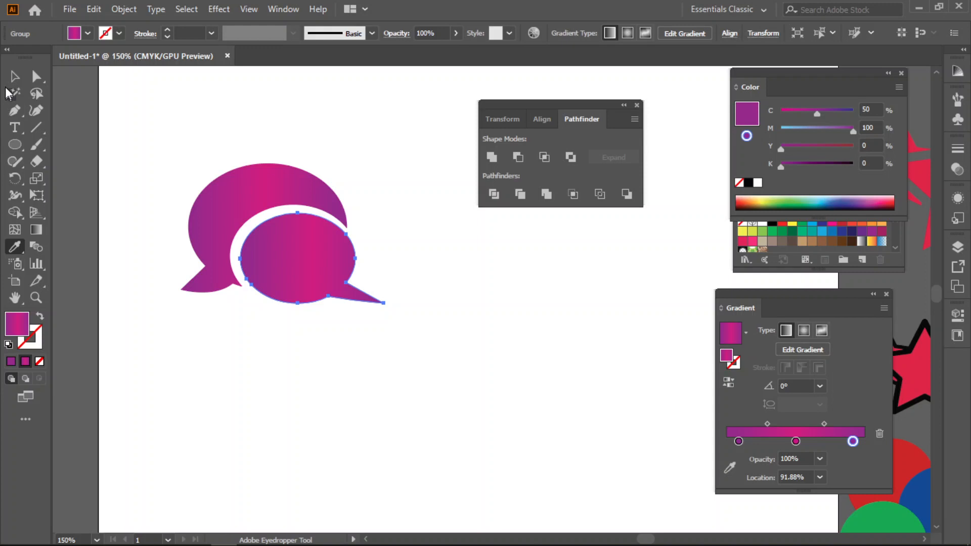
Select both bubbles and redraw the gradient direction vertically from the large bubble's top edge to its base
{"action": "left_click", "coordinate": [15, 75]}
{"action": "left_click_drag", "start_coordinate": [143, 135], "coordinate": [386, 381]}
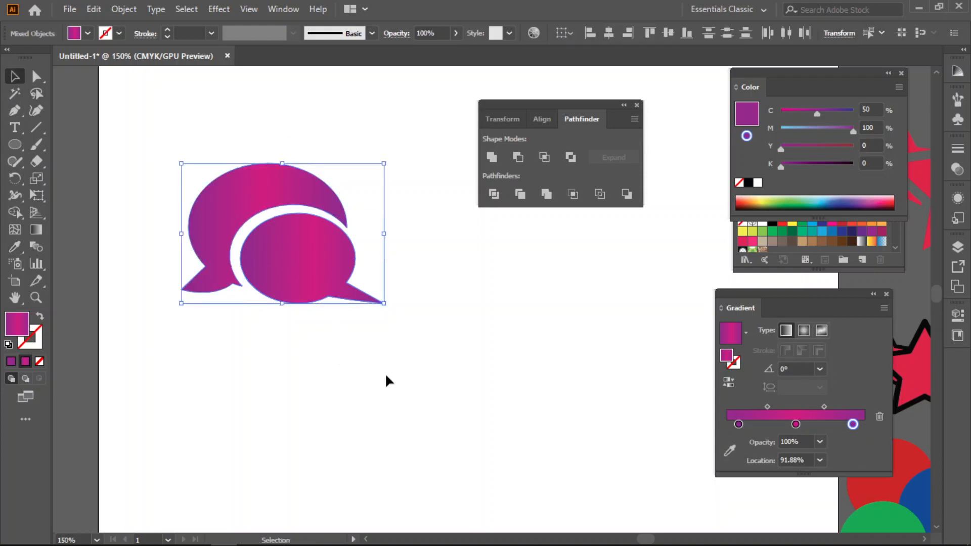
{"action": "left_click", "coordinate": [36, 229]}
{"action": "left_click_drag", "start_coordinate": [269, 163], "coordinate": [266, 295]}
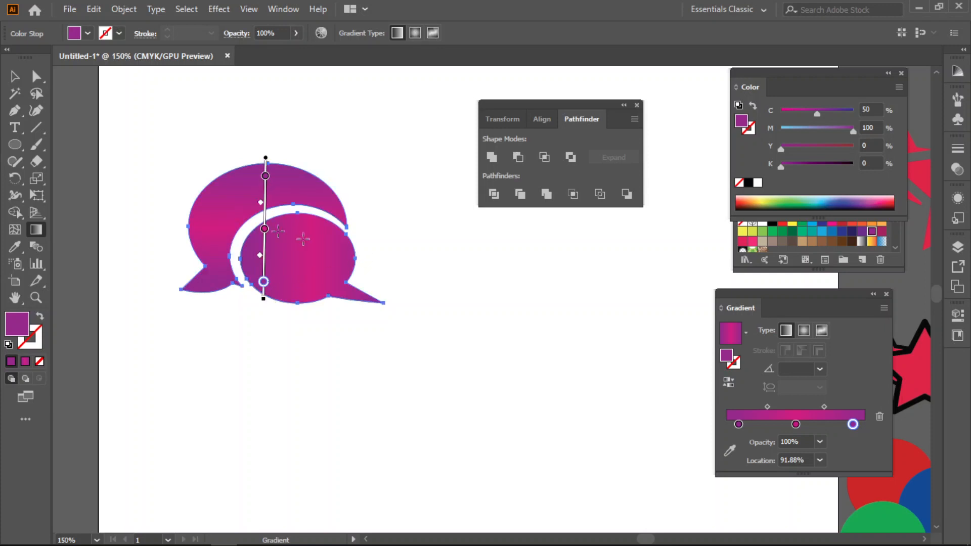
{"action": "key", "text": "v"}
{"action": "left_click", "coordinate": [144, 154]}
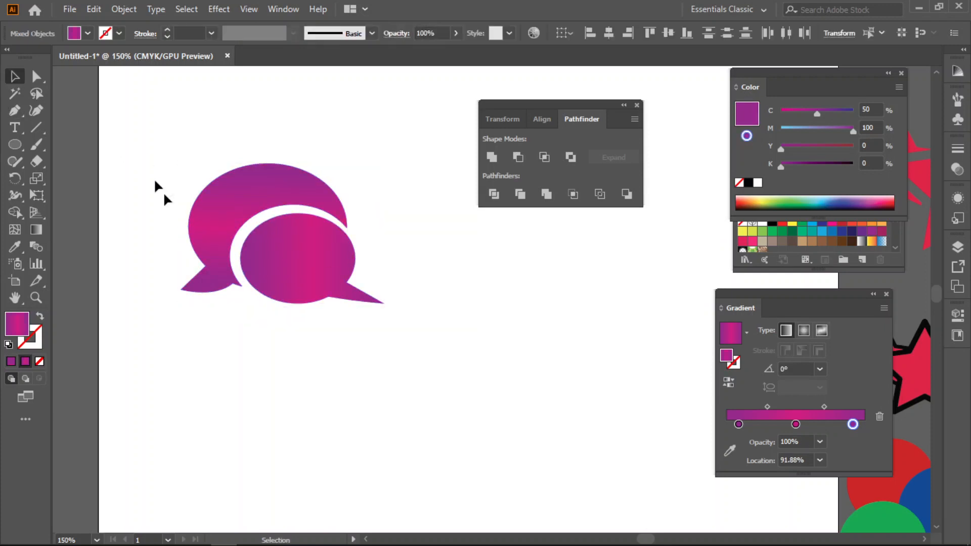
Recolor all of the small bubble's gradient stops with the green swatch
{"action": "left_click", "coordinate": [310, 270]}
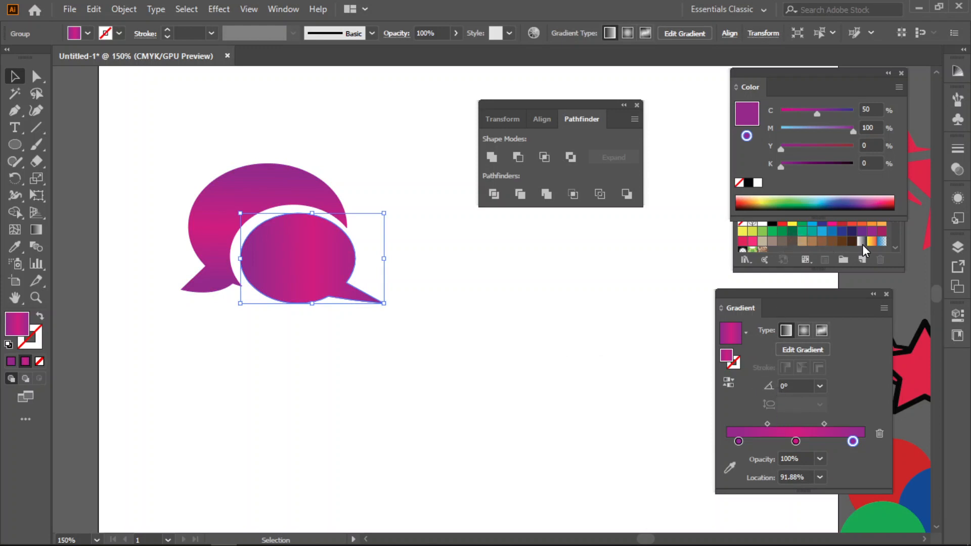
{"action": "left_click", "coordinate": [898, 263]}
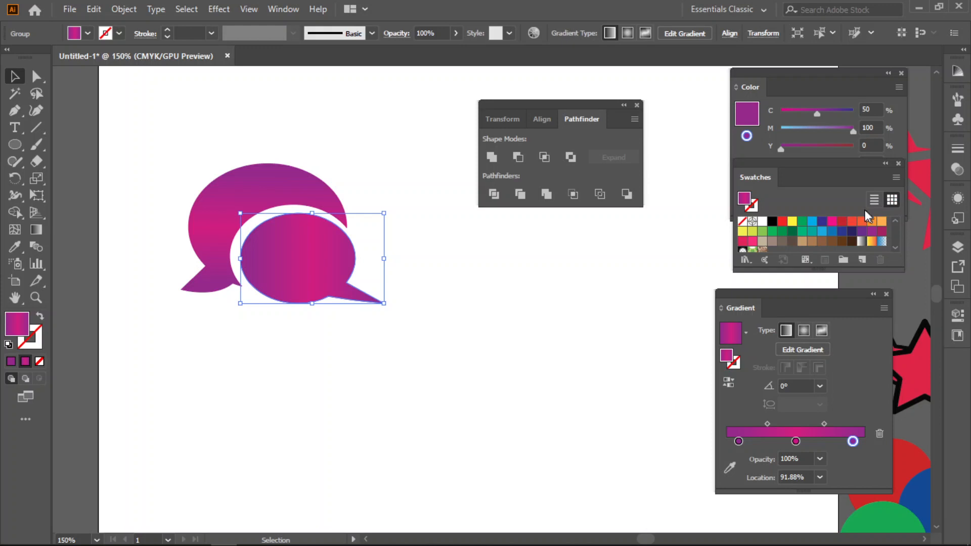
{"action": "left_click_drag", "start_coordinate": [772, 232], "coordinate": [798, 465]}
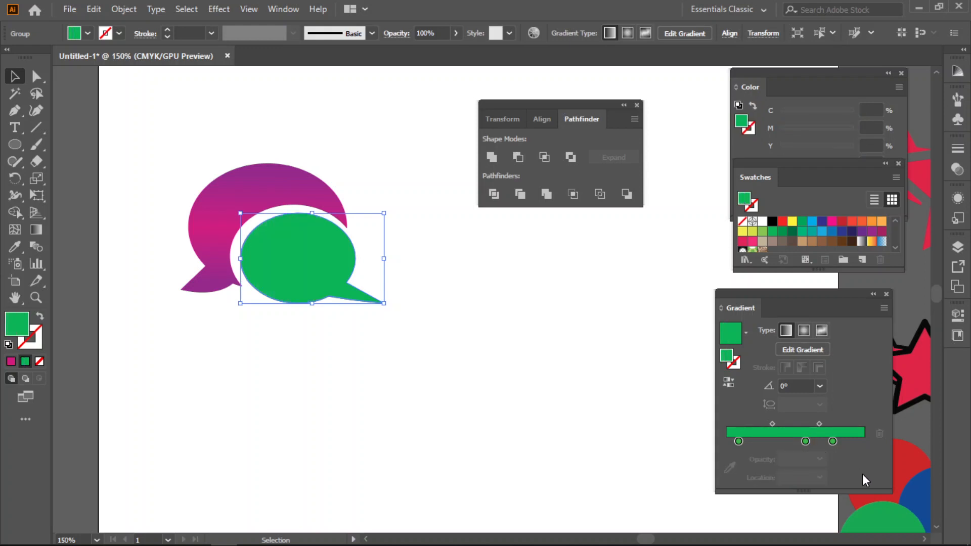
Move the small bubble's middle gradient stop to 44.16% and darken it with Y 87 and K 22
{"action": "left_click_drag", "start_coordinate": [806, 441], "coordinate": [787, 447]}
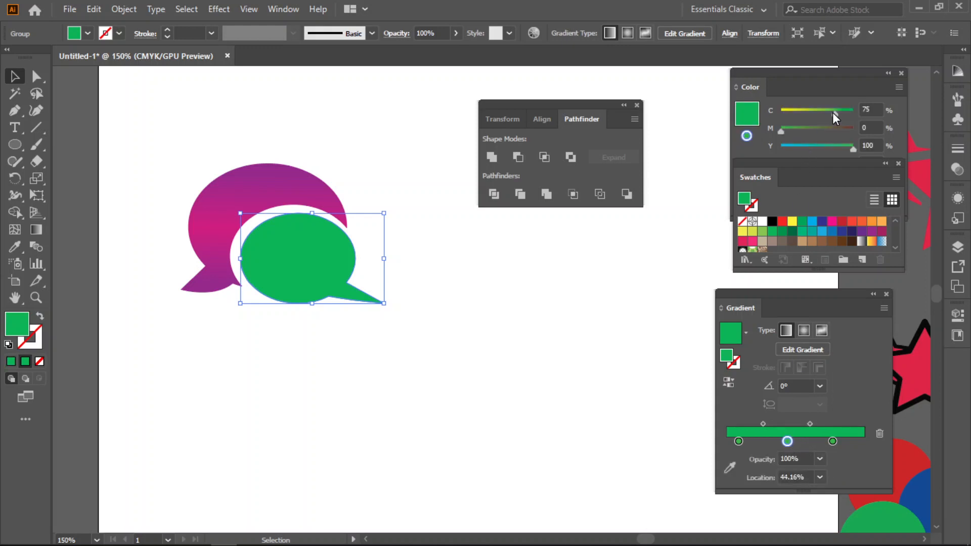
{"action": "left_click", "coordinate": [825, 87]}
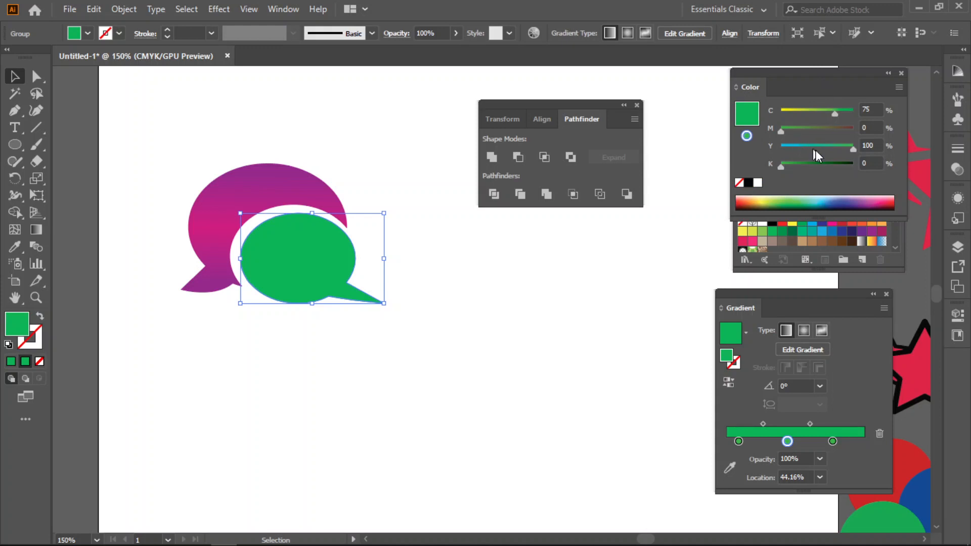
{"action": "left_click_drag", "start_coordinate": [852, 149], "coordinate": [844, 150]}
{"action": "left_click_drag", "start_coordinate": [783, 168], "coordinate": [798, 167]}
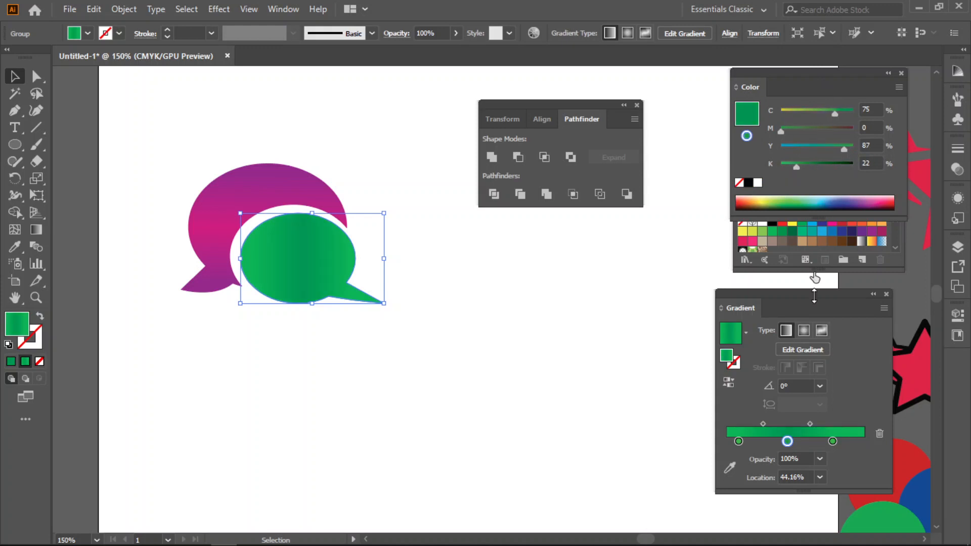
Shift the small bubble's middle stop to 47.21% with cyan lowered to 58, and set the last stop to 83.25% with K 37
{"action": "left_click_drag", "start_coordinate": [741, 444], "coordinate": [792, 442]}
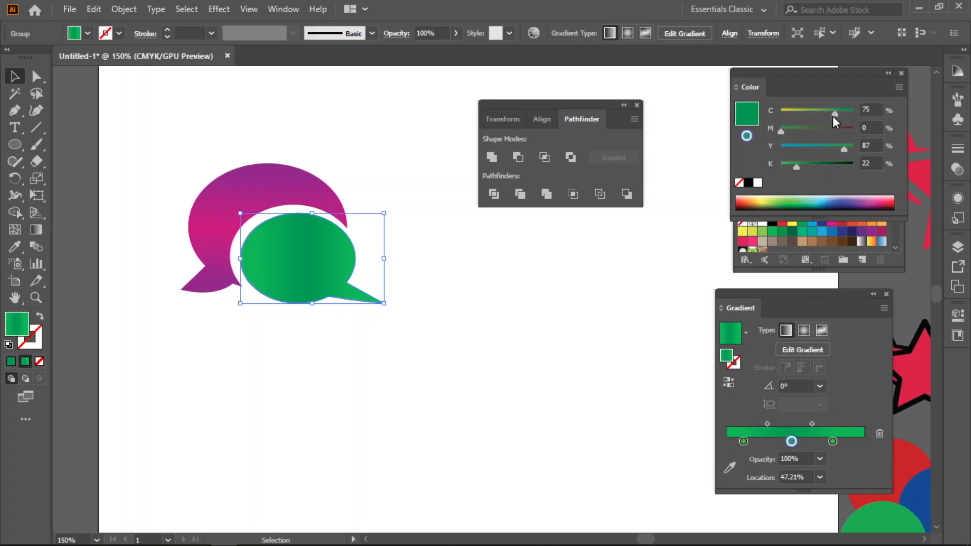
{"action": "left_click_drag", "start_coordinate": [833, 115], "coordinate": [821, 121]}
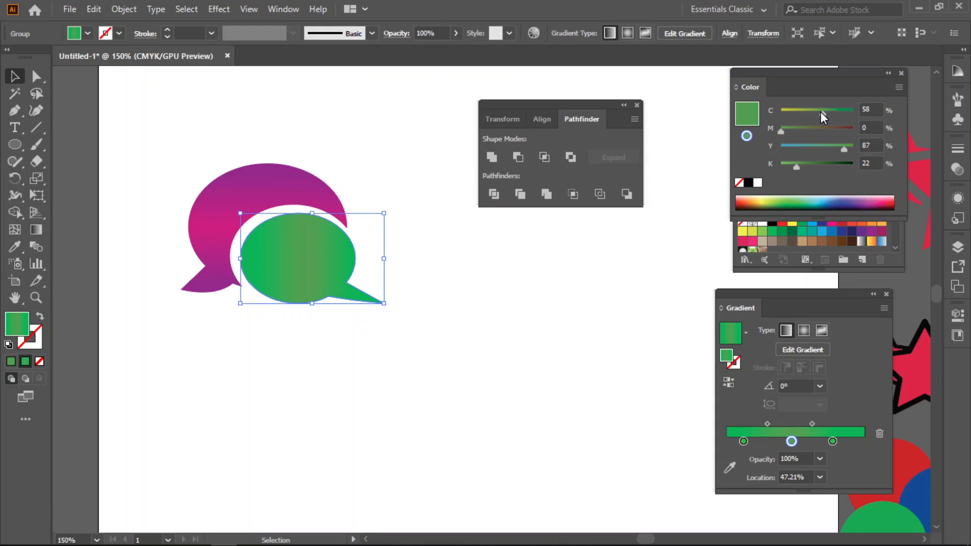
{"action": "left_click_drag", "start_coordinate": [821, 115], "coordinate": [837, 150]}
{"action": "left_click_drag", "start_coordinate": [833, 441], "coordinate": [840, 441]}
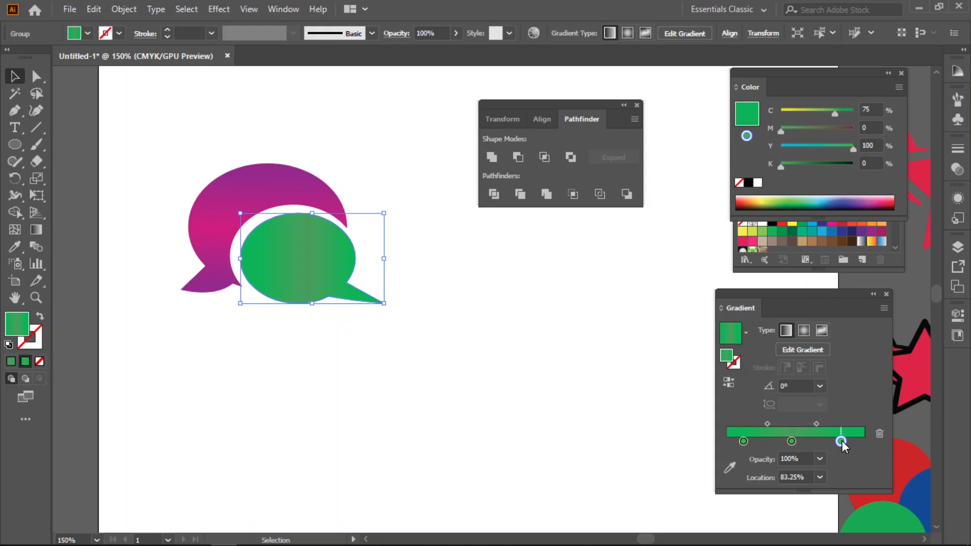
{"action": "left_click_drag", "start_coordinate": [782, 167], "coordinate": [808, 167]}
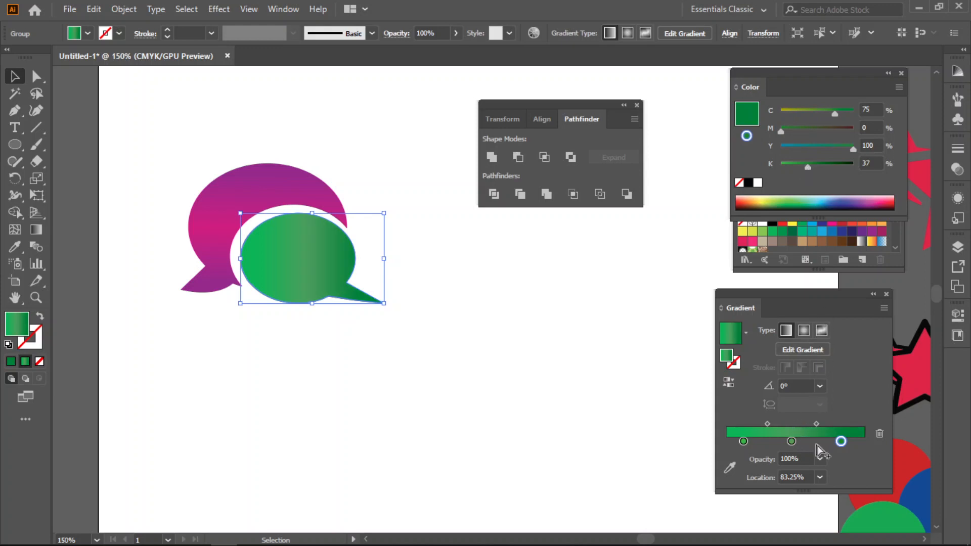
Set the small bubble's middle gradient stop to 50.25% between dark green outer stops, and redraw the gradient downward at about -85°
{"action": "left_click_drag", "start_coordinate": [809, 442], "coordinate": [752, 442]}
{"action": "left_click", "coordinate": [793, 441]}
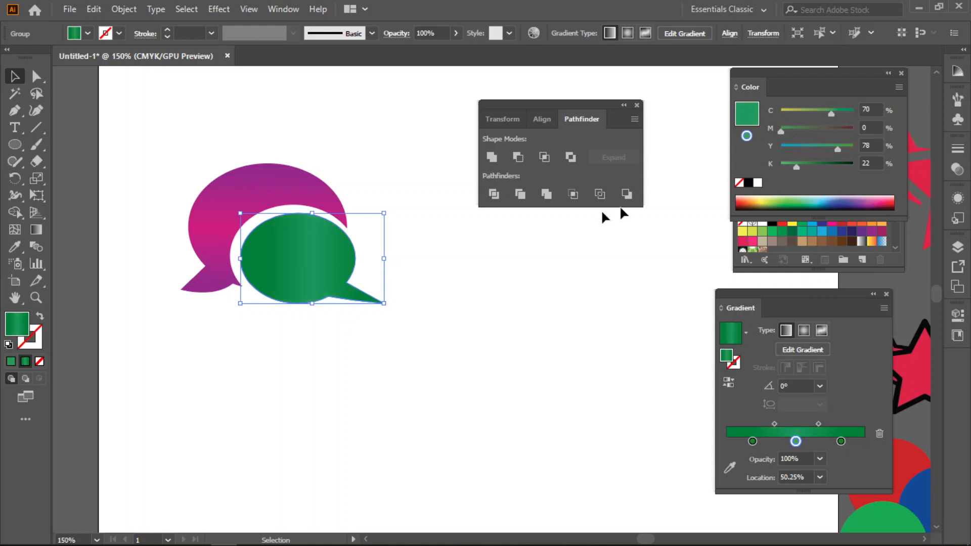
{"action": "left_click", "coordinate": [36, 230]}
{"action": "left_click_drag", "start_coordinate": [292, 217], "coordinate": [296, 277]}
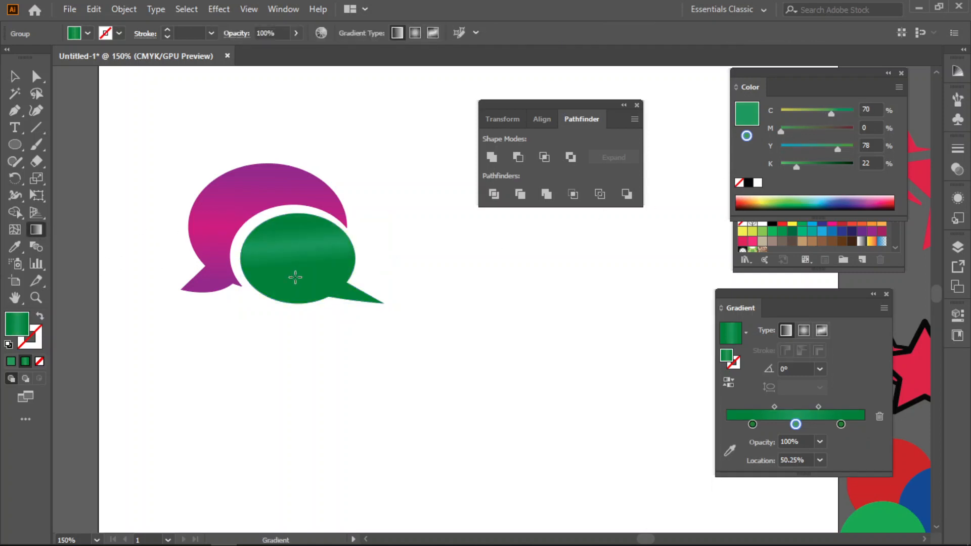
{"action": "key", "text": "v"}
{"action": "left_click", "coordinate": [342, 302]}
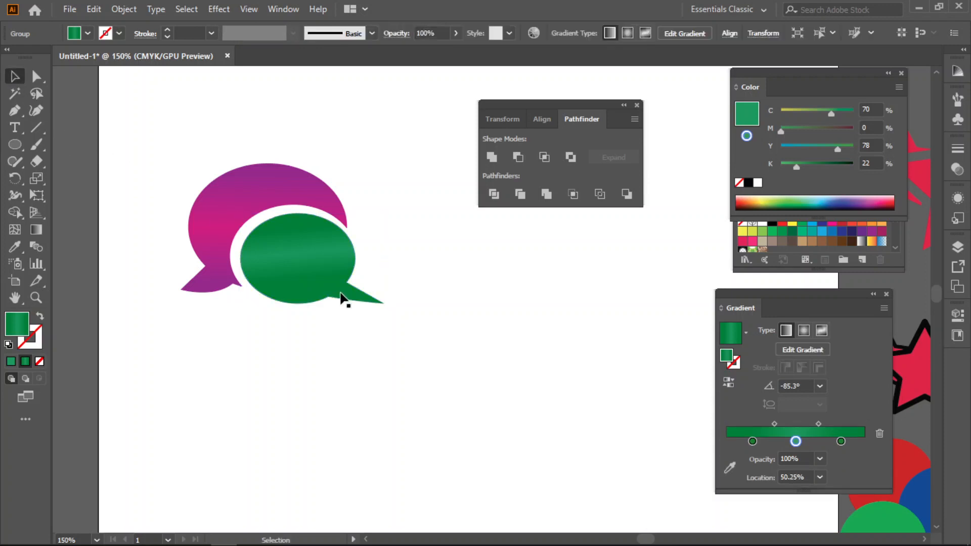
Select both chat bubbles and close the Color, Gradient, Swatches and Pathfinder panels to clear the workspace
{"action": "left_click_drag", "start_coordinate": [389, 158], "coordinate": [190, 332]}
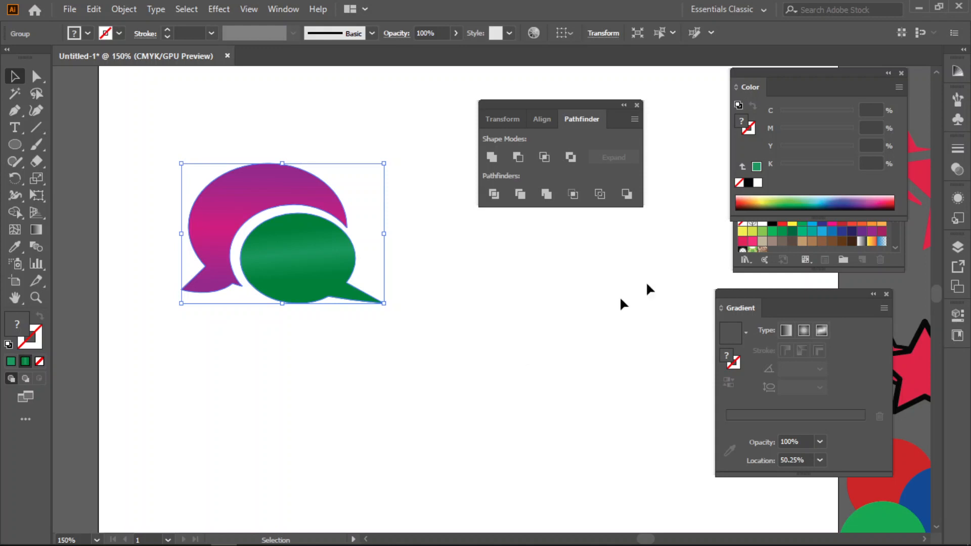
{"action": "left_click", "coordinate": [901, 73]}
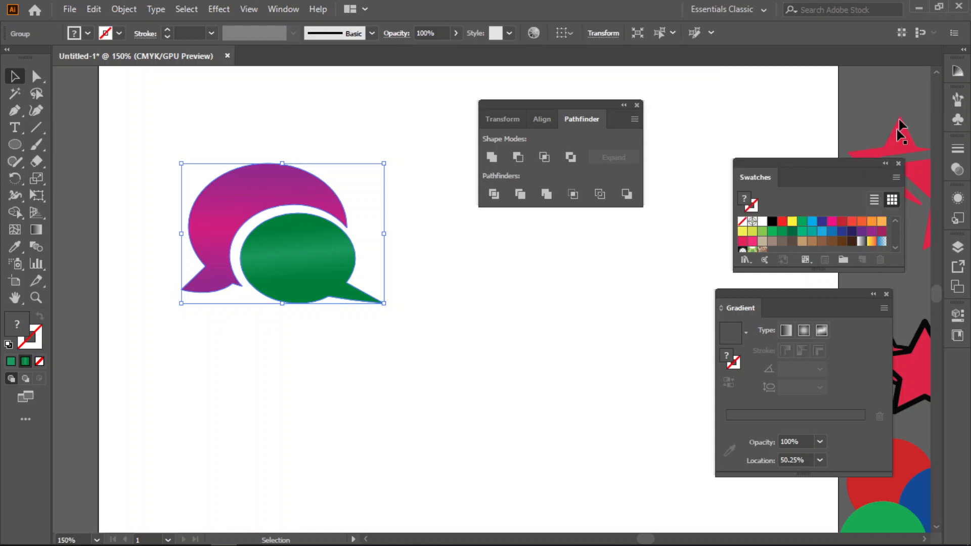
{"action": "left_click", "coordinate": [886, 294]}
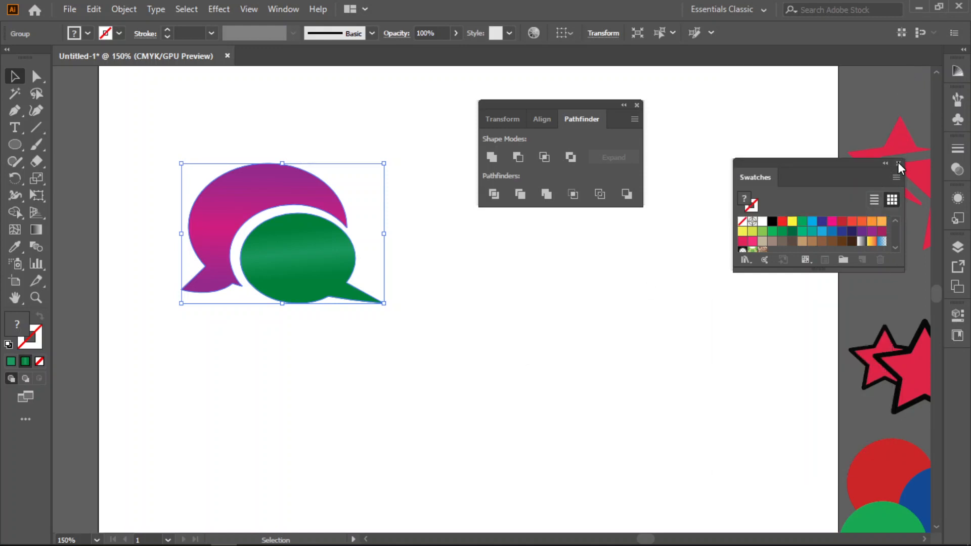
{"action": "left_click", "coordinate": [899, 164]}
{"action": "left_click", "coordinate": [637, 105]}
Arrange the black gear below the chat icon, and the two star groups and the overlapping colored circles beside them on the artboard
{"action": "scroll", "coordinate": [621, 249], "scroll_direction": "down", "scroll_amount": 2, "text": "alt"}
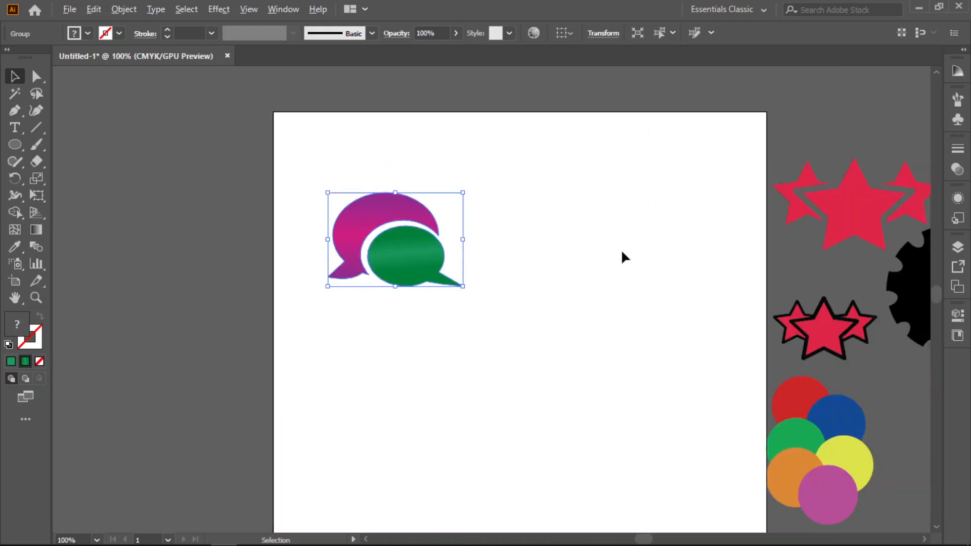
{"action": "left_click_drag", "start_coordinate": [805, 300], "coordinate": [464, 402]}
{"action": "left_click_drag", "start_coordinate": [766, 233], "coordinate": [609, 235]}
{"action": "left_click_drag", "start_coordinate": [754, 307], "coordinate": [619, 315]}
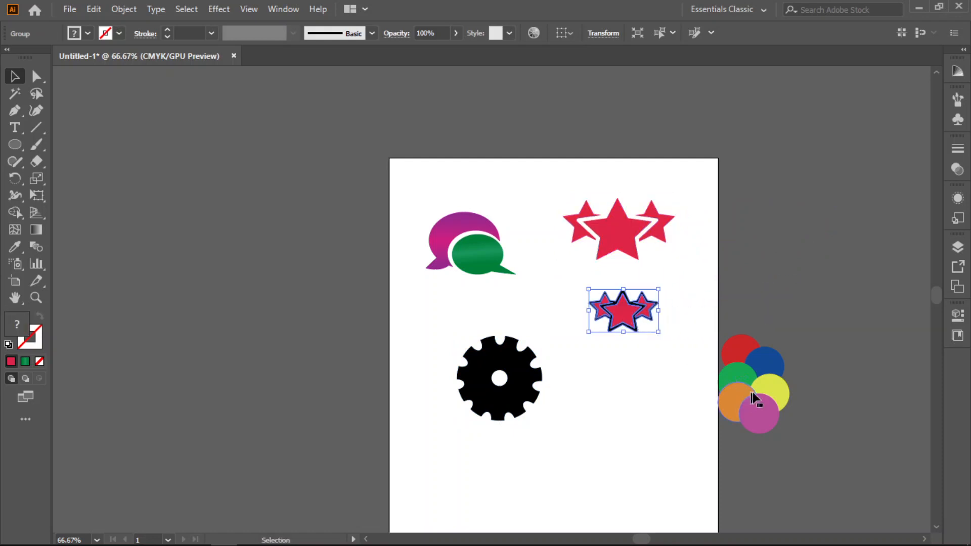
{"action": "left_click_drag", "start_coordinate": [811, 335], "coordinate": [713, 466]}
{"action": "left_click_drag", "start_coordinate": [761, 387], "coordinate": [637, 423]}
{"action": "left_click", "coordinate": [676, 339]}
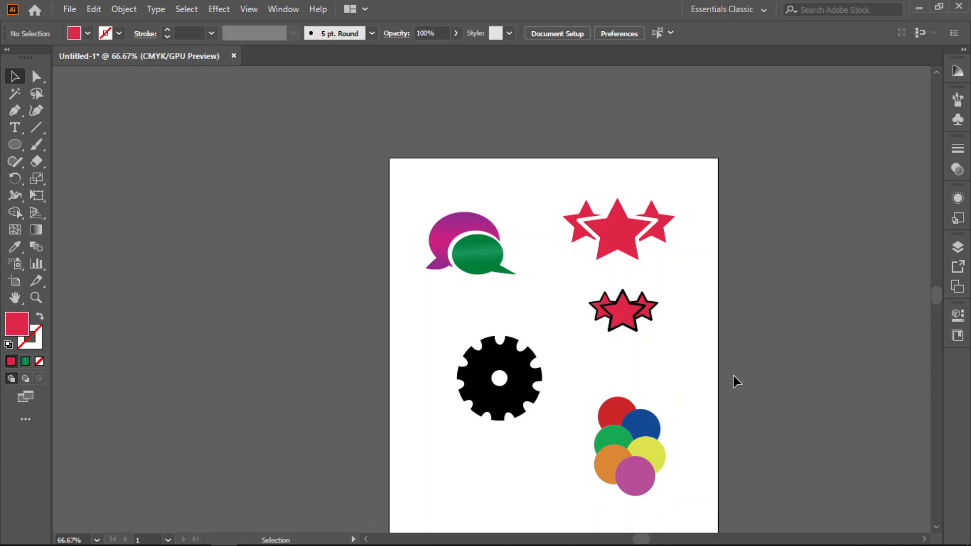
{"action": "left_click_drag", "start_coordinate": [694, 349], "coordinate": [559, 288]}
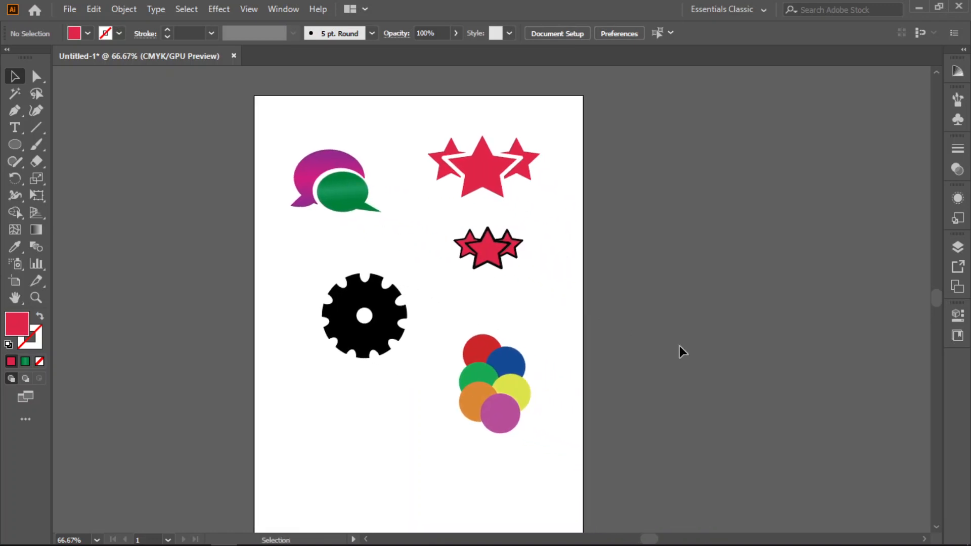